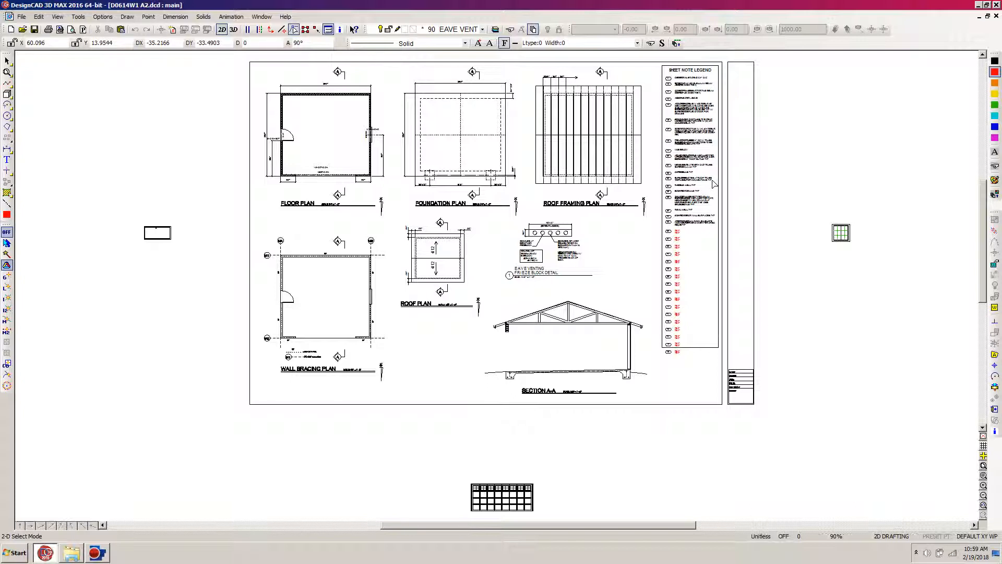
# Step: Examine the sheet note legend, the eave venting detail and Section A-A on the A2 sheet
pyautogui.press('z')
pyautogui.click(771, 59)
pyautogui.click(621, 365)
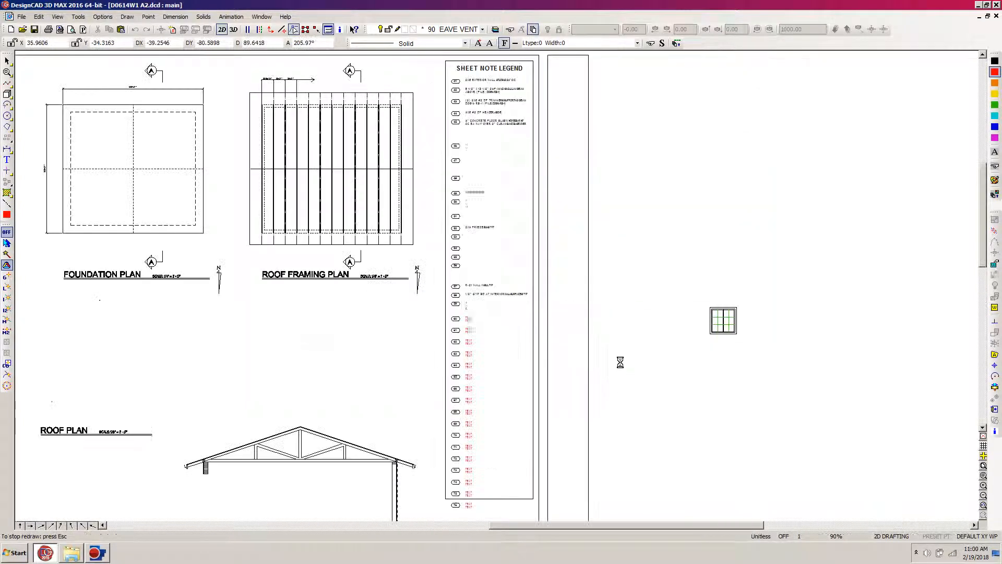
pyautogui.click(586, 54)
pyautogui.click(410, 337)
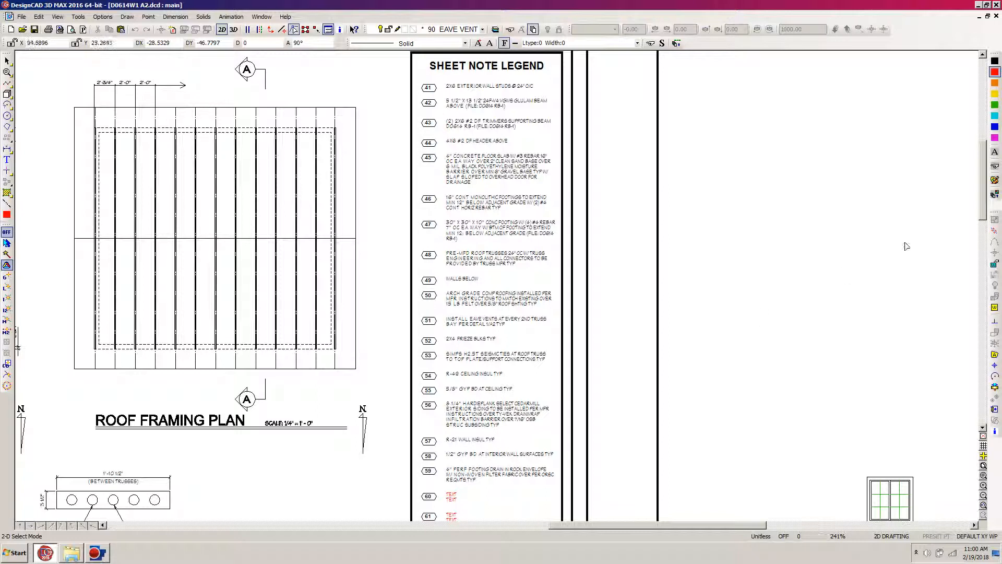
pyautogui.moveTo(982, 195); pyautogui.dragTo(981, 268)
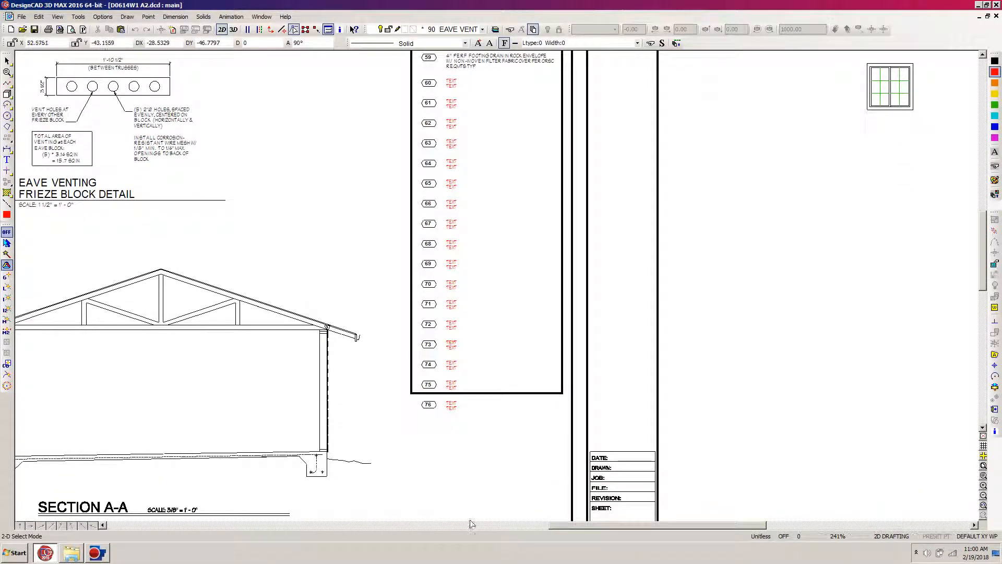
pyautogui.moveTo(564, 526); pyautogui.dragTo(526, 527)
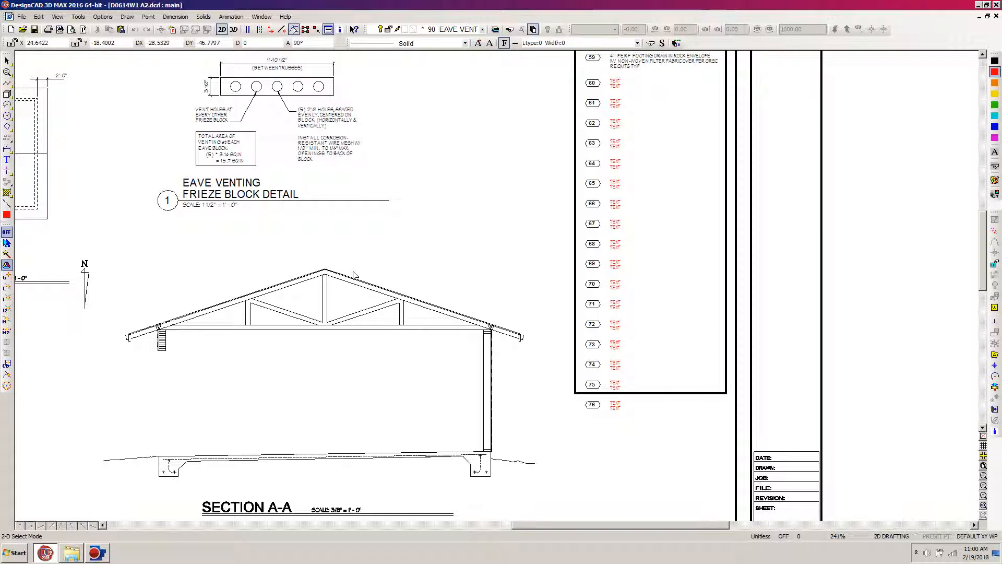
pyautogui.hotkey('ctrl', 'w')
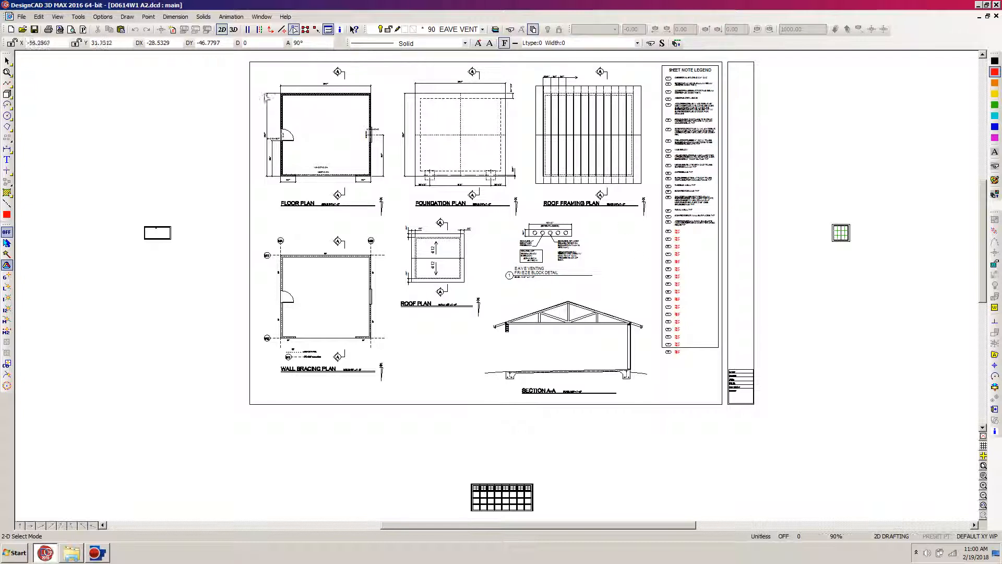
# Step: Open the drawing file D0614W1.dcd
pyautogui.click(23, 29)
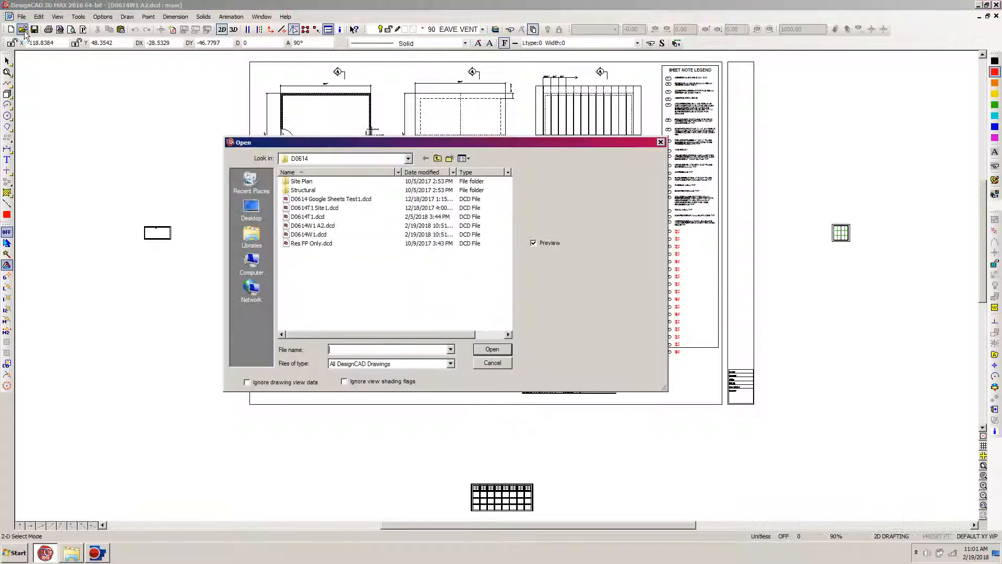
pyautogui.click(308, 236)
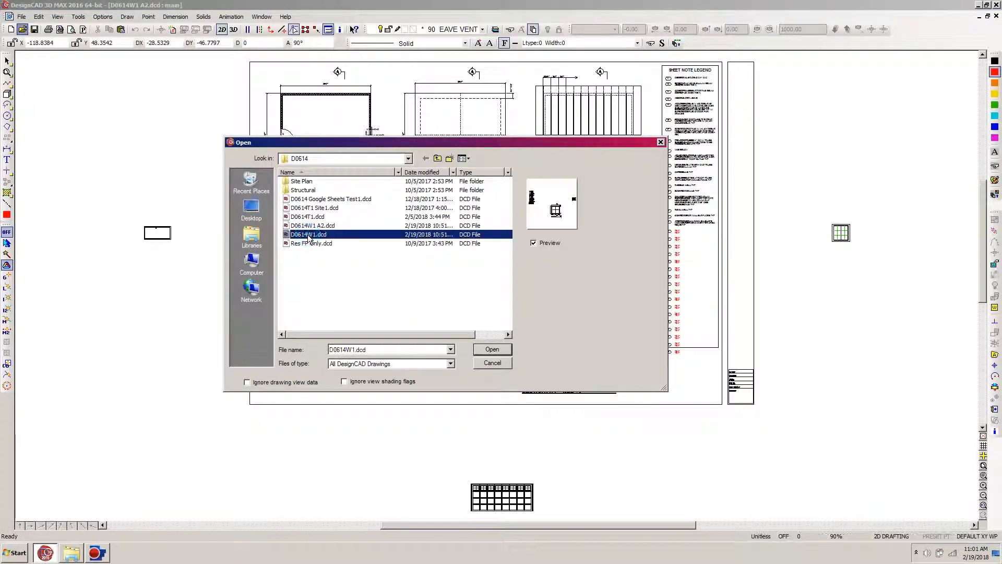
pyautogui.click(491, 351)
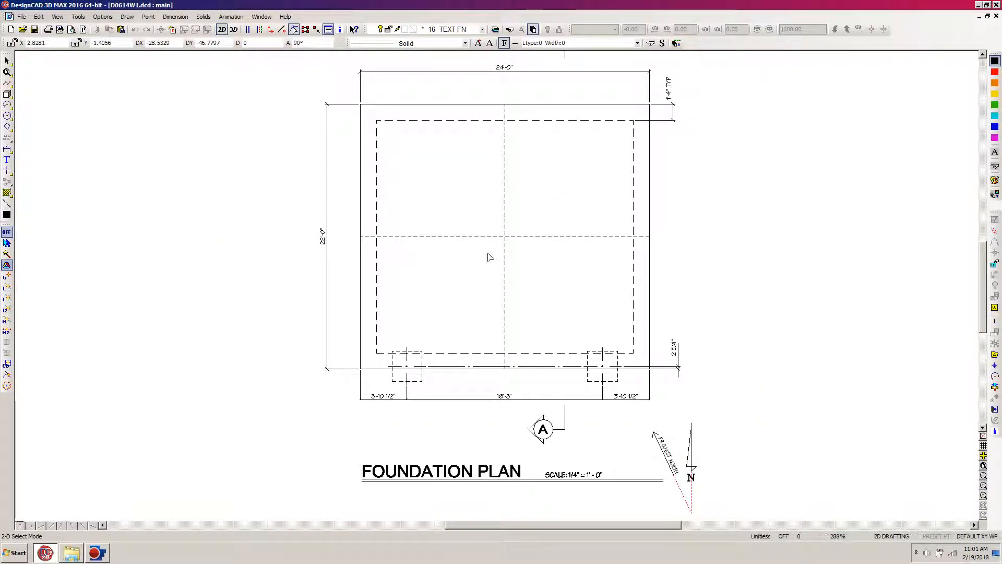
# Step: Filter the layer options list to show active or named layers only
pyautogui.press('l')
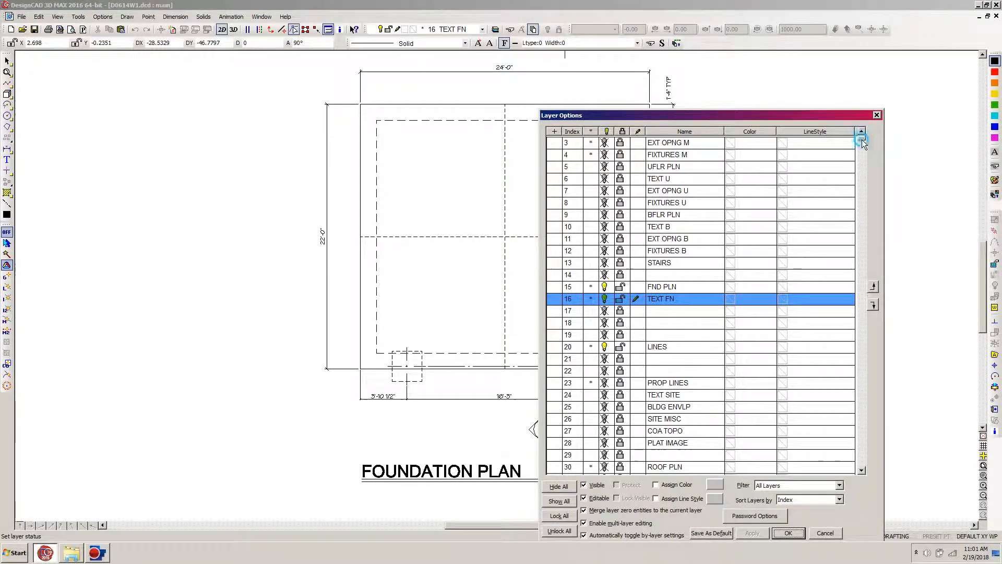
pyautogui.scroll(-7, 863, 147)
pyautogui.scroll(8, 864, 143)
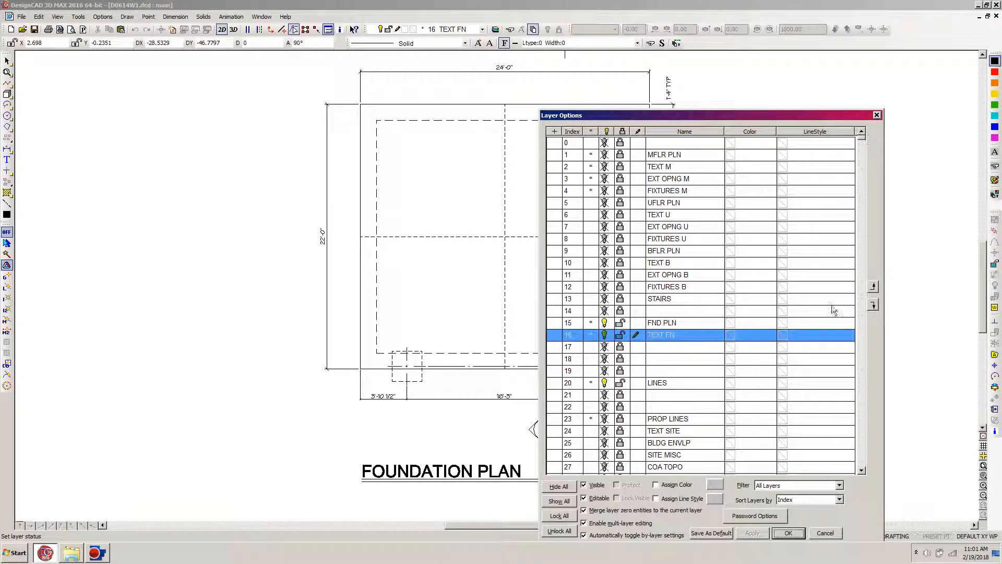
pyautogui.click(840, 485)
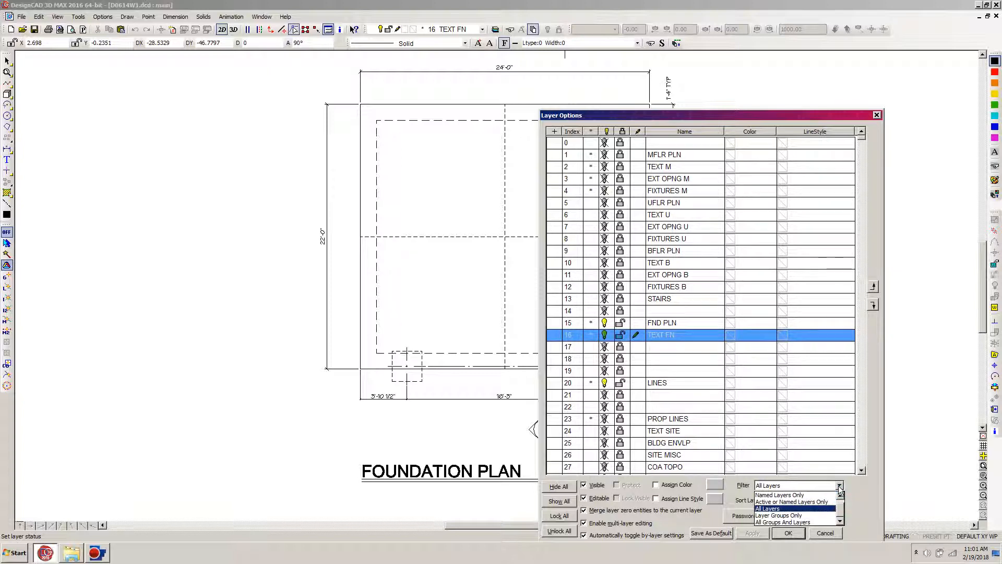
pyautogui.click(822, 502)
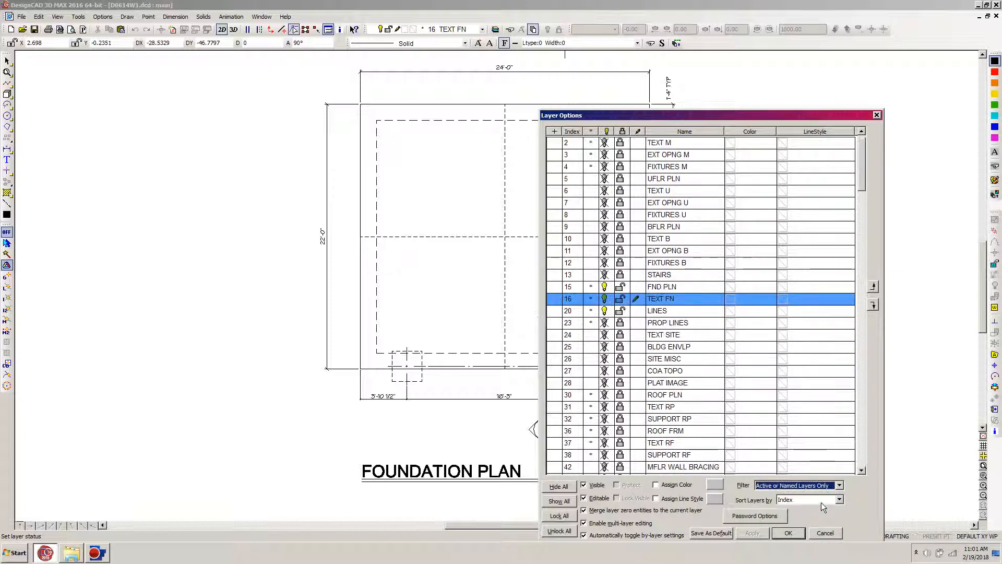
# Step: Make SEC A the current layer with all other layers hidden except TEXT SA and INSUL SA, made visible and editable
pyautogui.moveTo(860, 171); pyautogui.dragTo(866, 248)
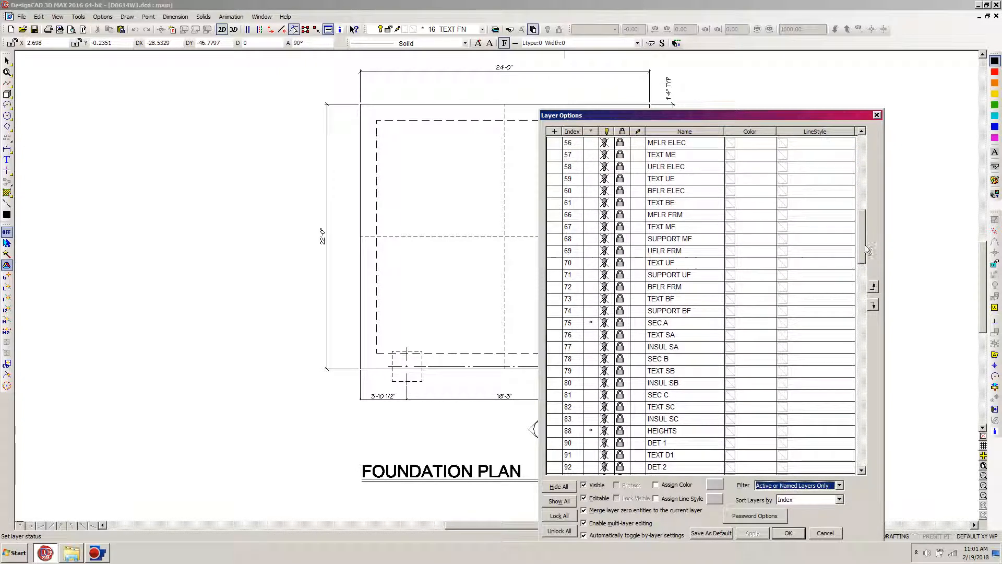
pyautogui.click(638, 325)
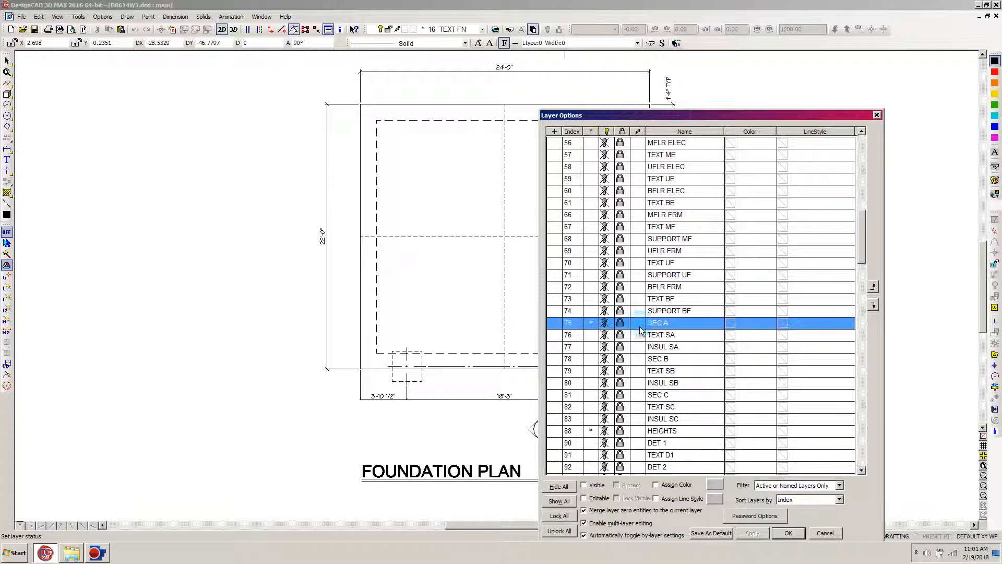
pyautogui.click(559, 487)
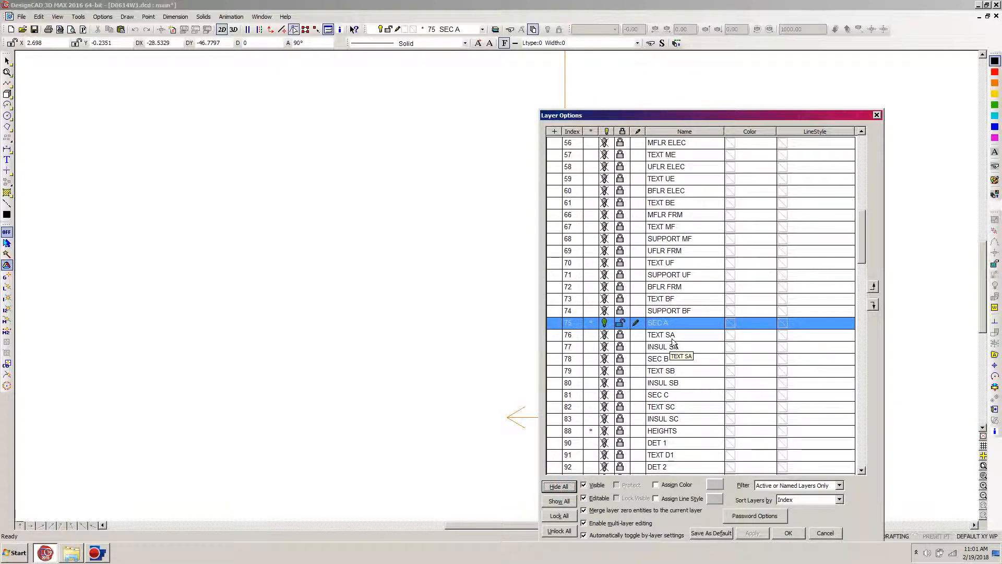
pyautogui.click(620, 336)
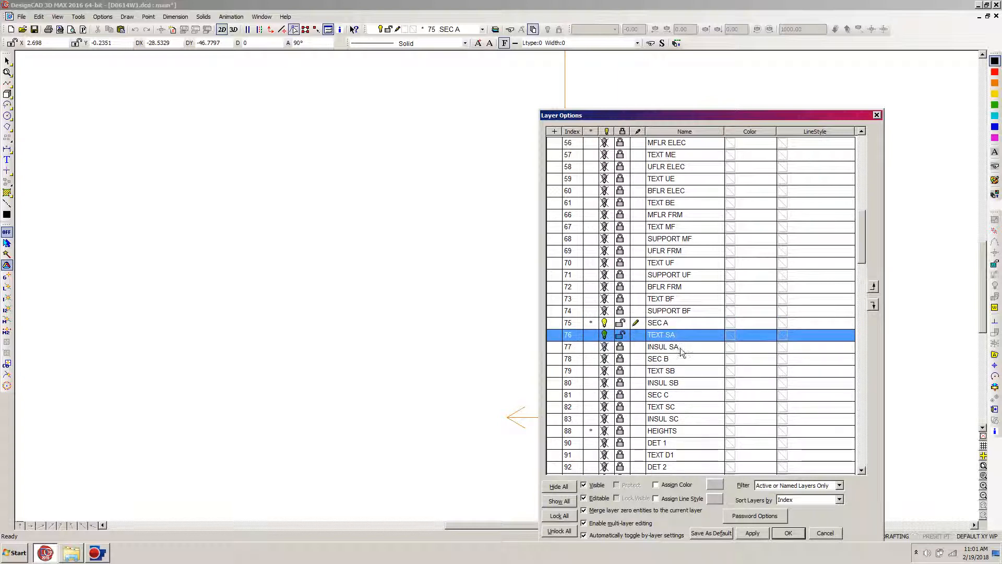
pyautogui.click(640, 351)
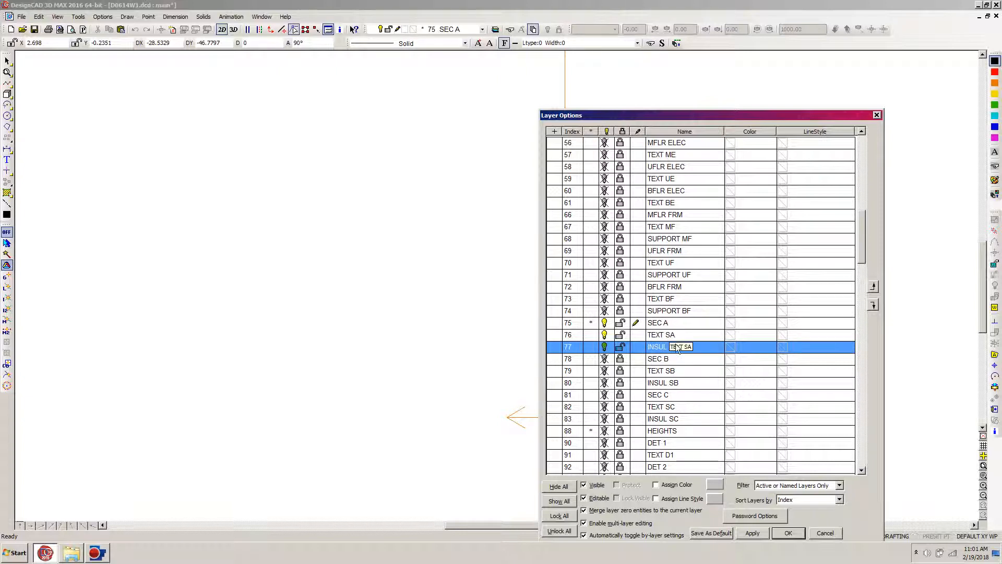
pyautogui.click(788, 533)
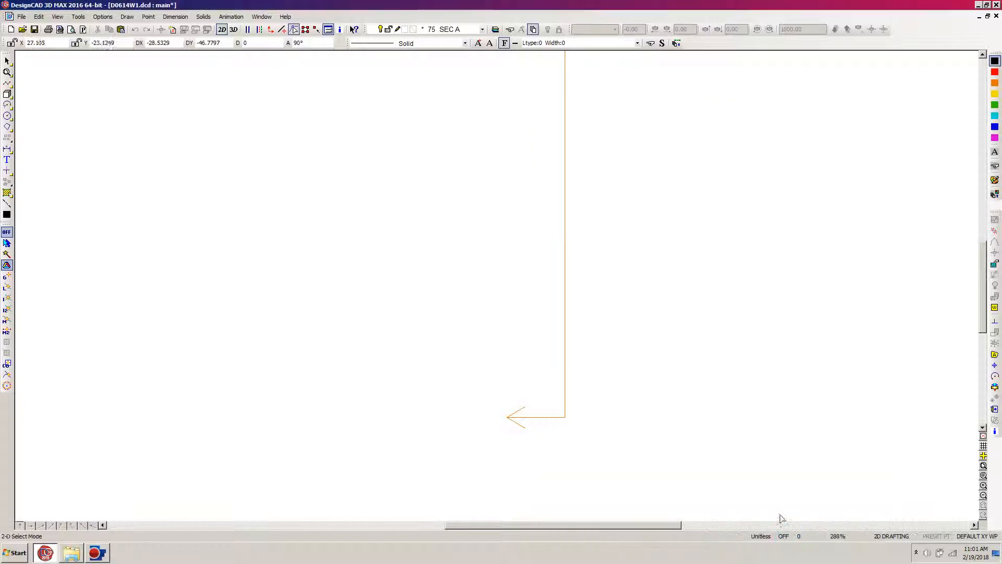
# Step: Set RIGHT as the active working plane for the section drawing
pyautogui.hotkey('ctrl', 'w')
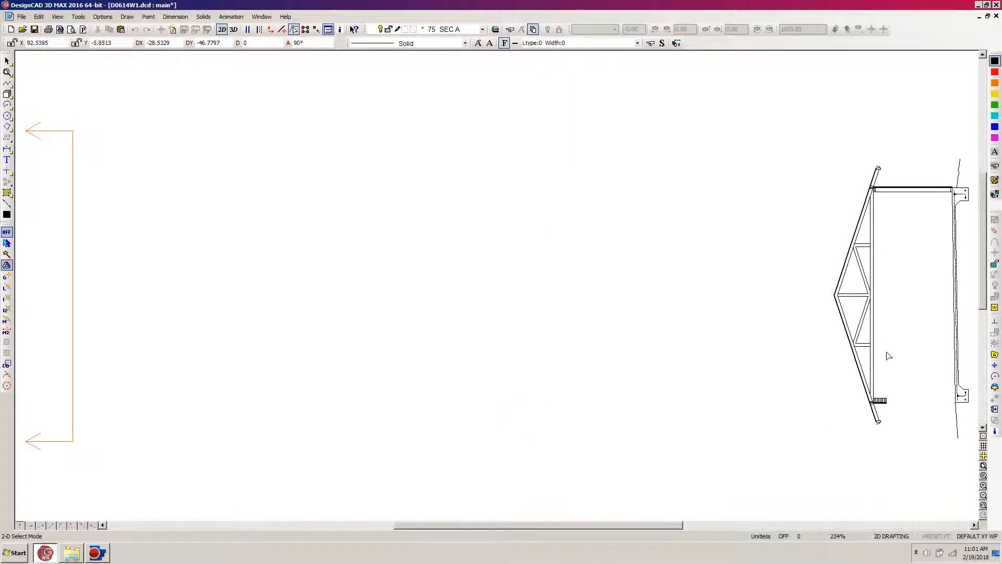
pyautogui.click(994, 266)
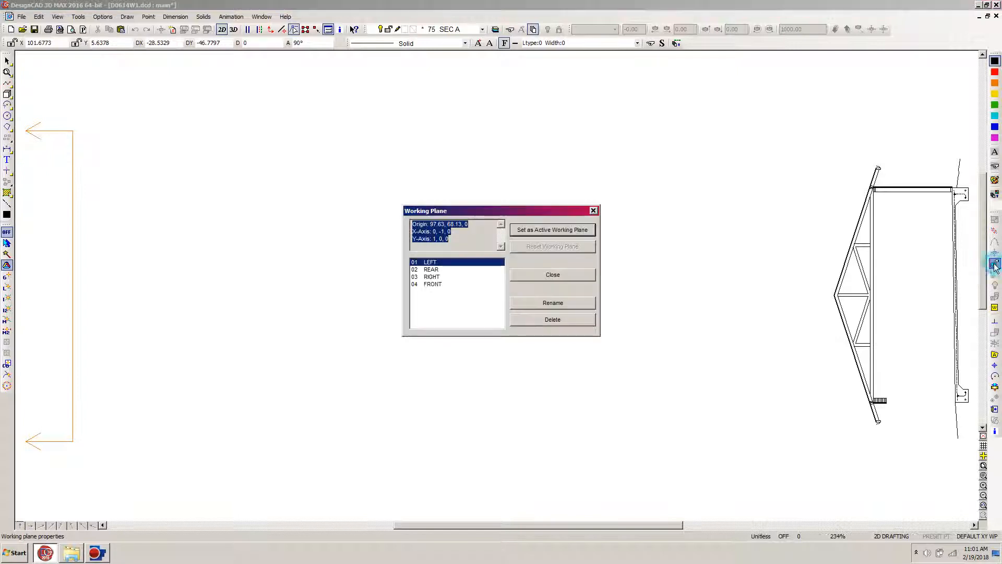
pyautogui.click(434, 278)
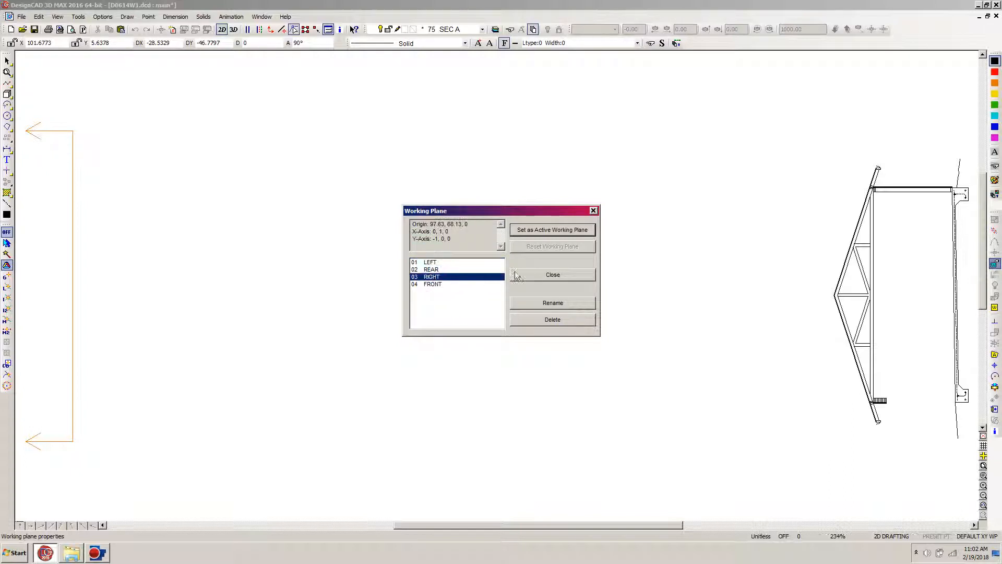
pyautogui.click(546, 231)
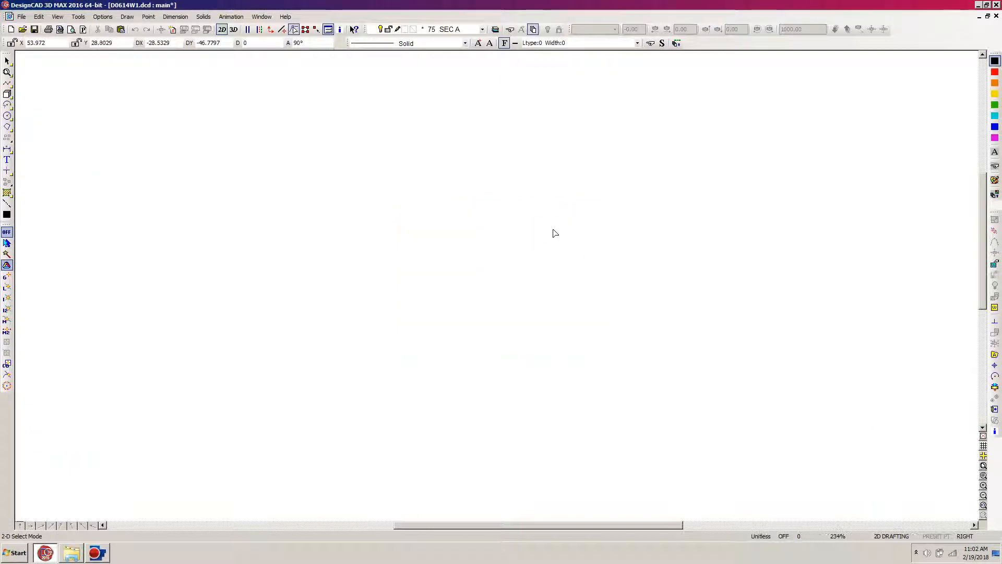
# Step: Set the drawing colour to pure red, RGB(255, 0, 0), for adding to the building section
pyautogui.scroll(-3, 553, 230)
pyautogui.moveTo(565, 366); pyautogui.dragTo(566, 355, button='middle')
pyautogui.scroll(-1, 566, 356)
pyautogui.press('w')
pyautogui.click(576, 366)
pyautogui.click(412, 461)
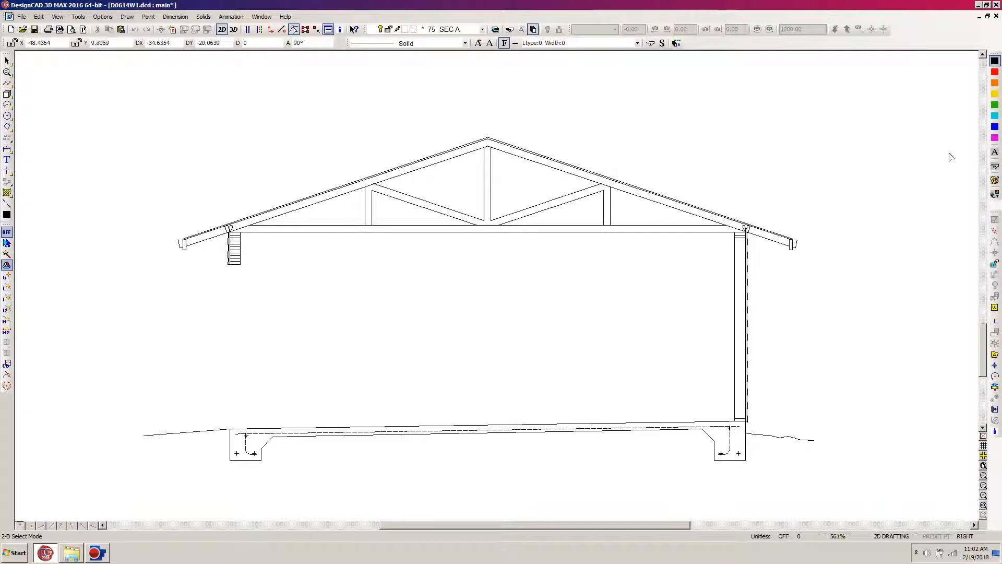
pyautogui.click(996, 73)
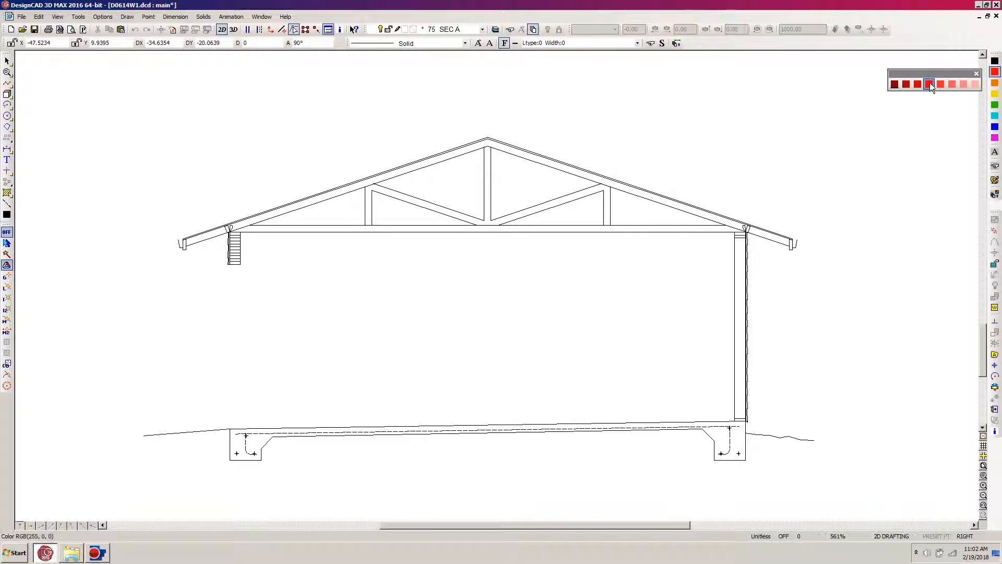
pyautogui.click(929, 84)
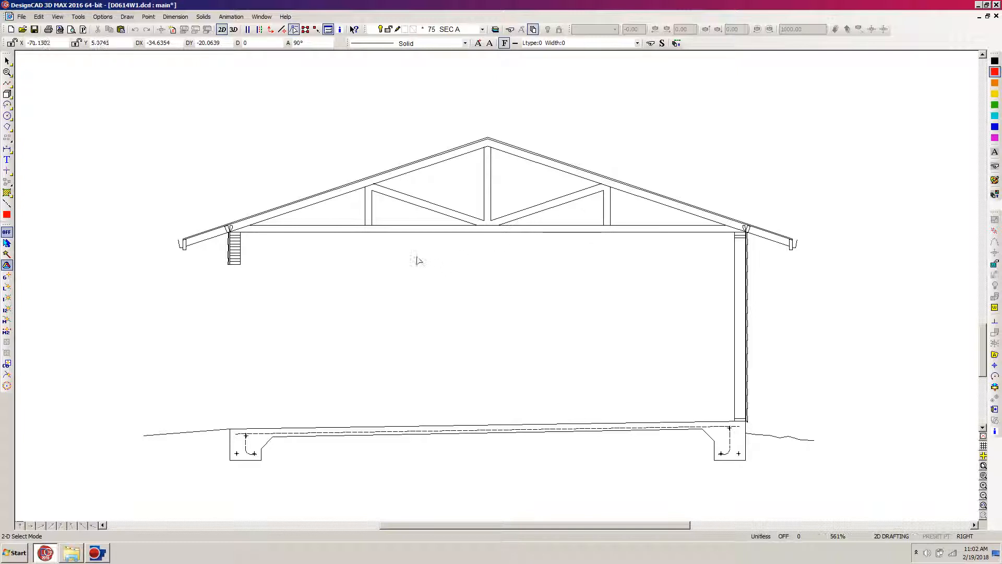
# Step: Create a parallel line 0.625" below the underside of the truss bottom chord for the ceiling board
pyautogui.click(427, 235)
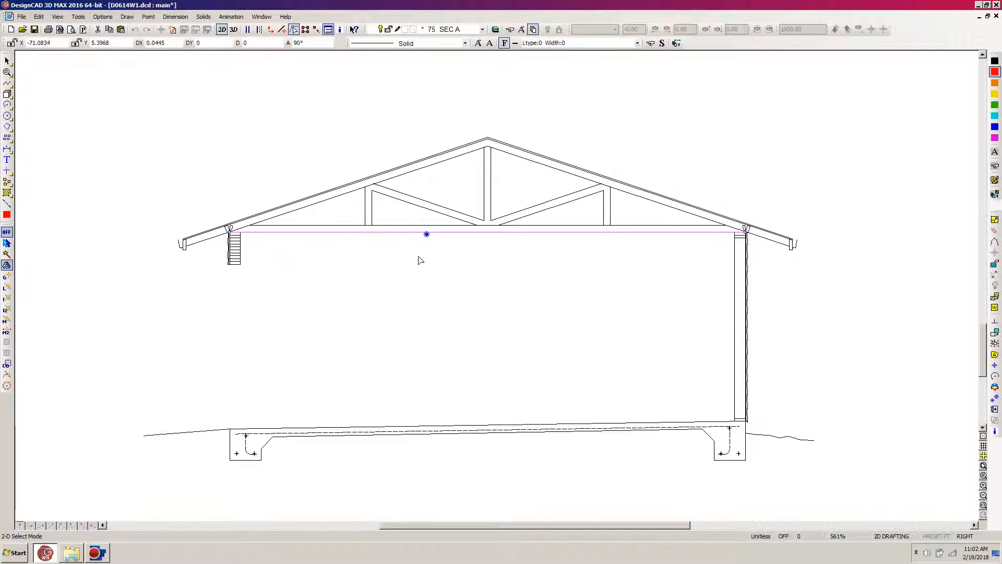
pyautogui.press('p')
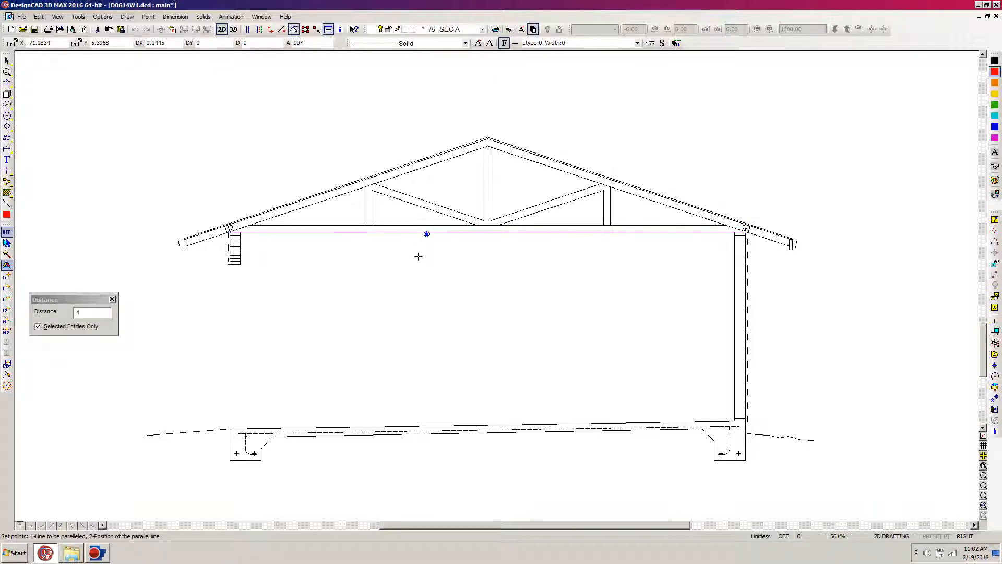
pyautogui.press('Tab')
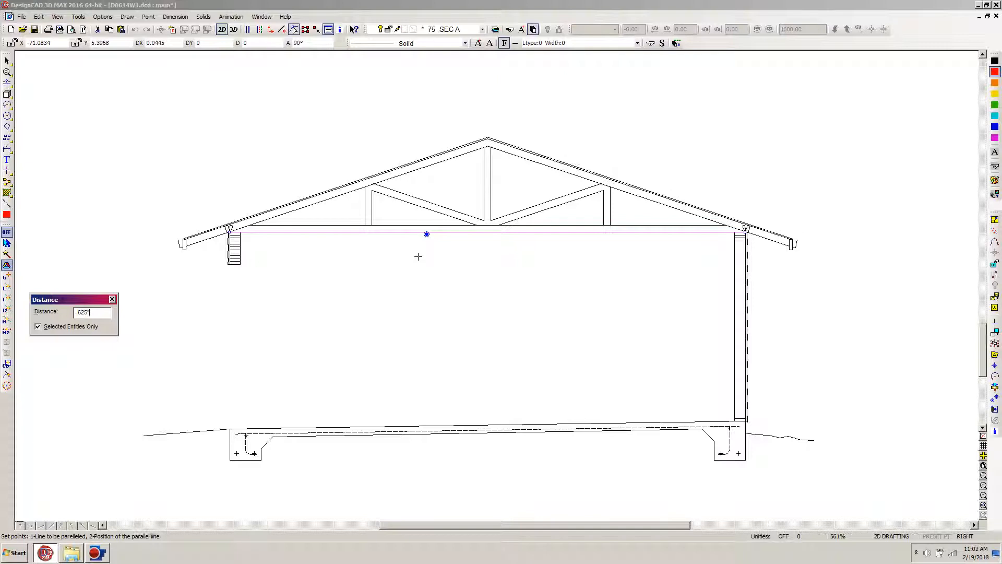
pyautogui.click(481, 236)
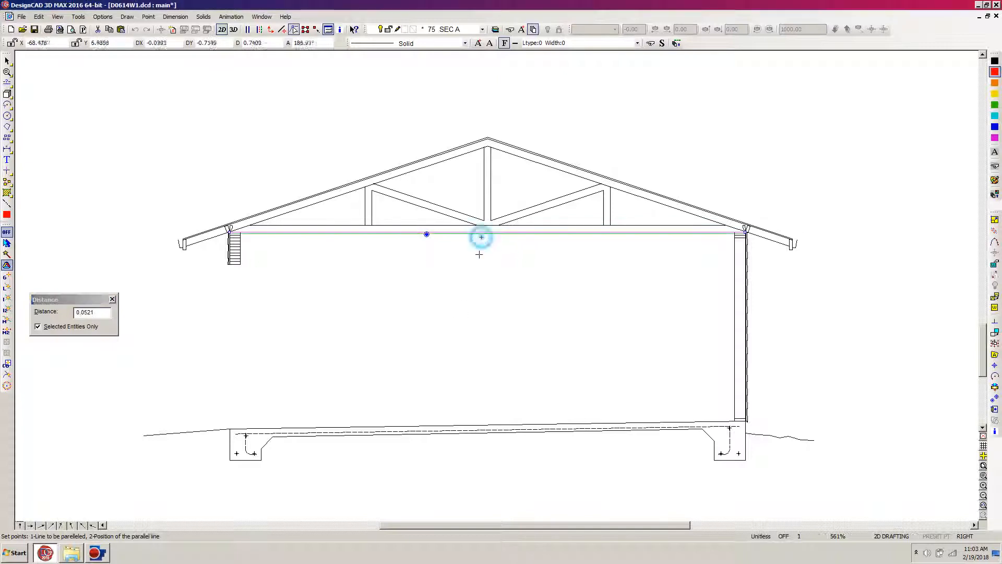
pyautogui.click(481, 255)
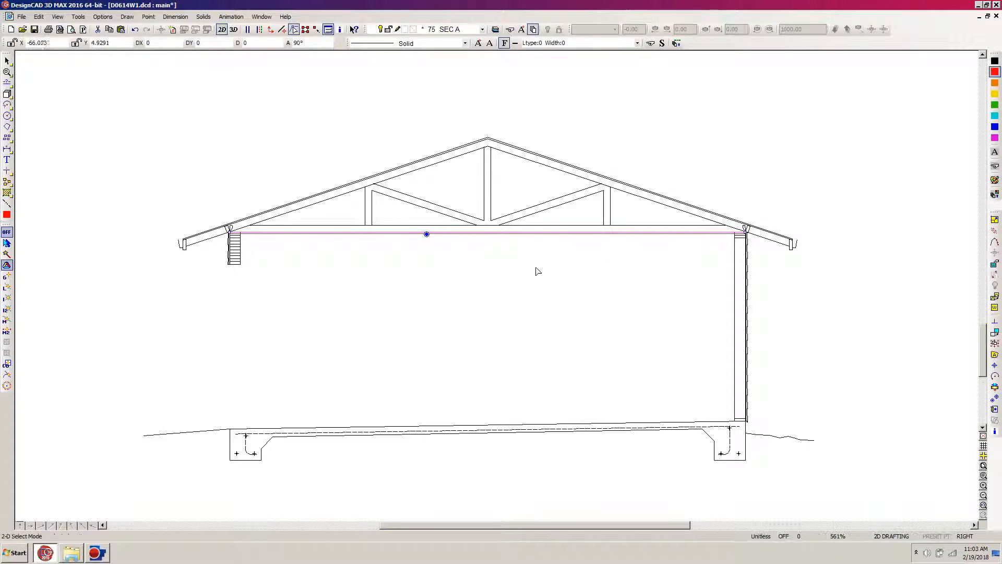
pyautogui.click(614, 285)
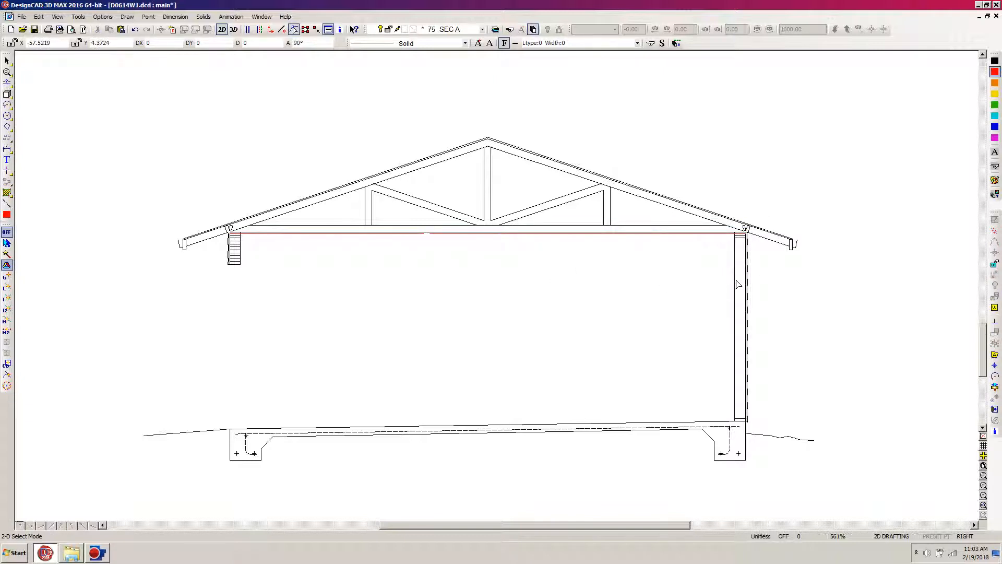
# Step: Create a parallel line 0.5" inside the interior face of the stud wall for the wall board
pyautogui.click(737, 281)
pyautogui.press('=')
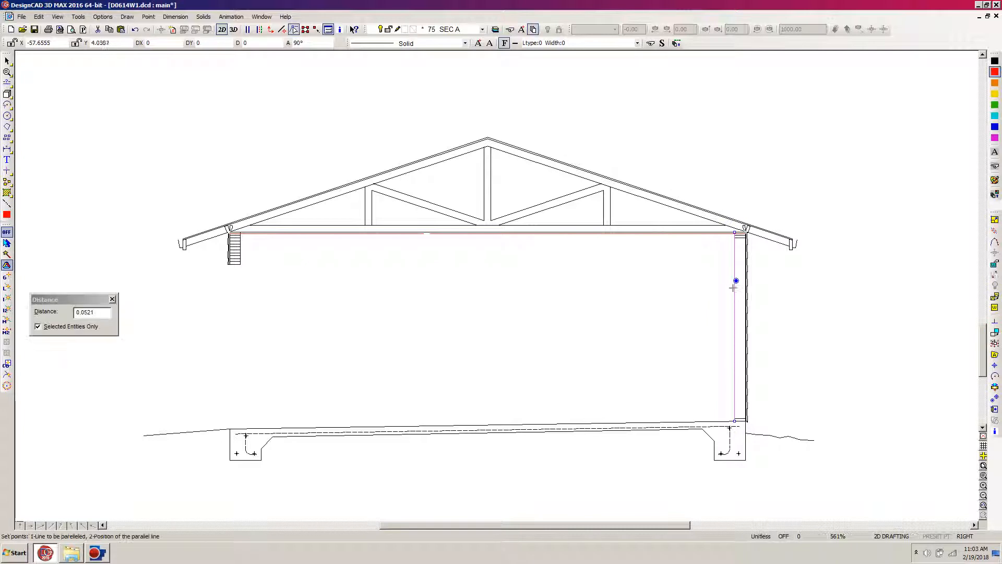
pyautogui.write('.5')
pyautogui.press('Return')
pyautogui.click(732, 290)
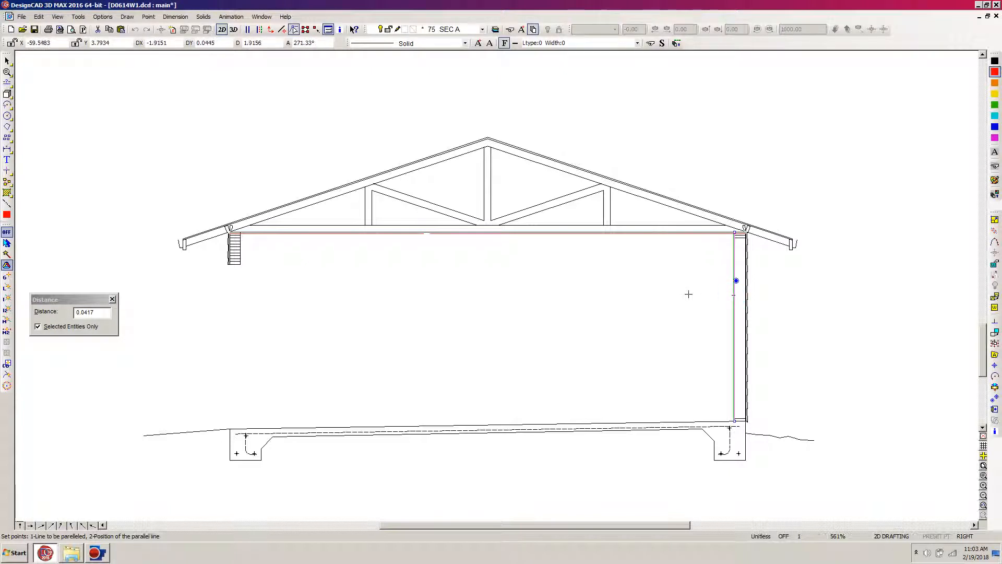
pyautogui.click(688, 293)
pyautogui.click(637, 325)
# Step: Draw a wall board line 0.5" off the header's interior face, from the truss underside to the header bottom, closing back to the header
pyautogui.press('w')
pyautogui.click(276, 211)
pyautogui.click(208, 292)
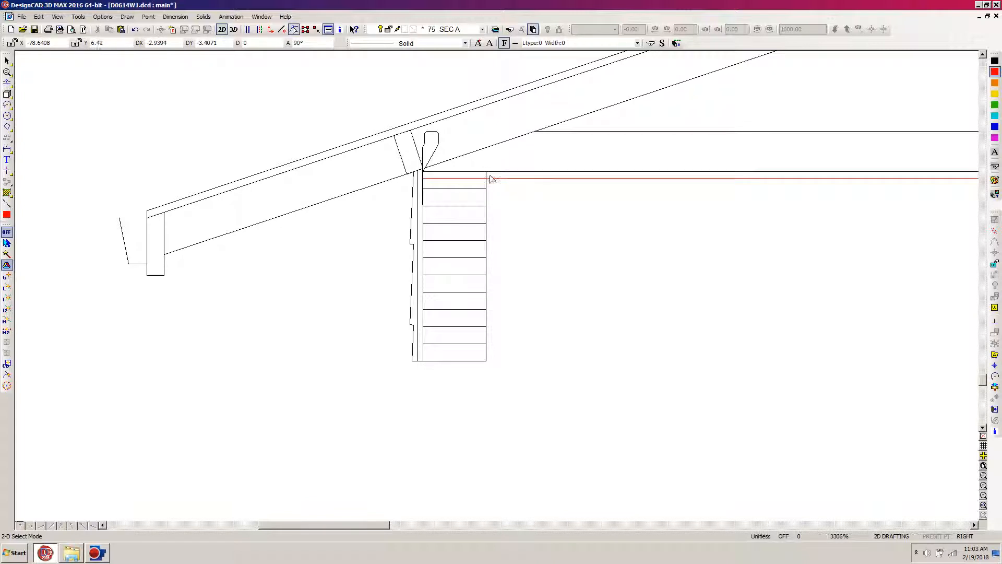
pyautogui.click(487, 233)
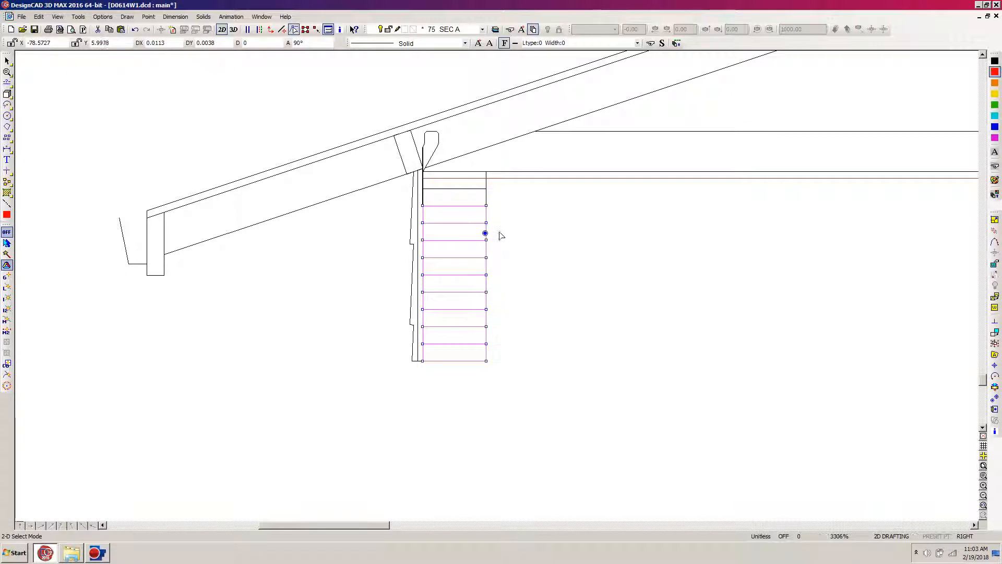
pyautogui.press('Escape')
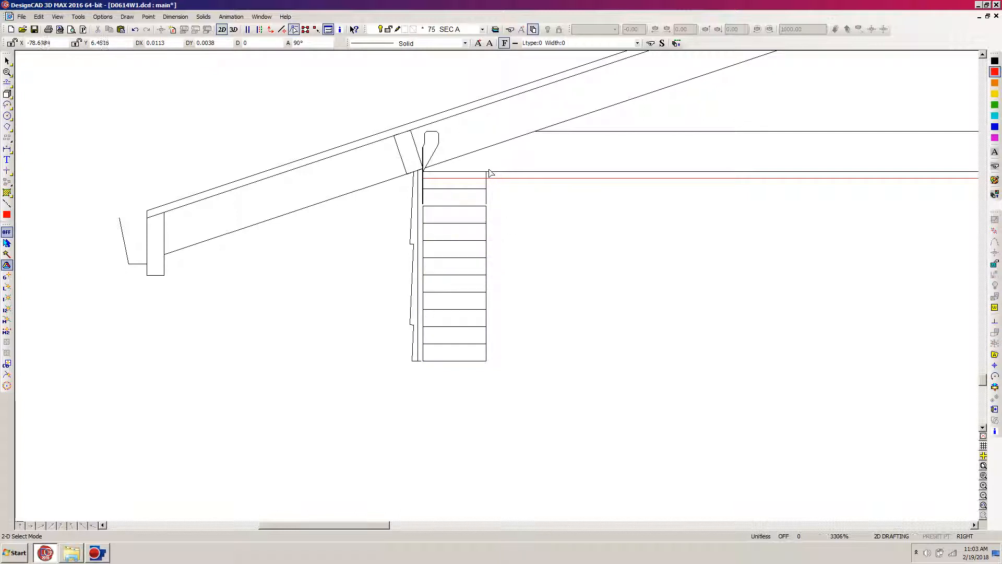
pyautogui.press('l')
pyautogui.press("'")
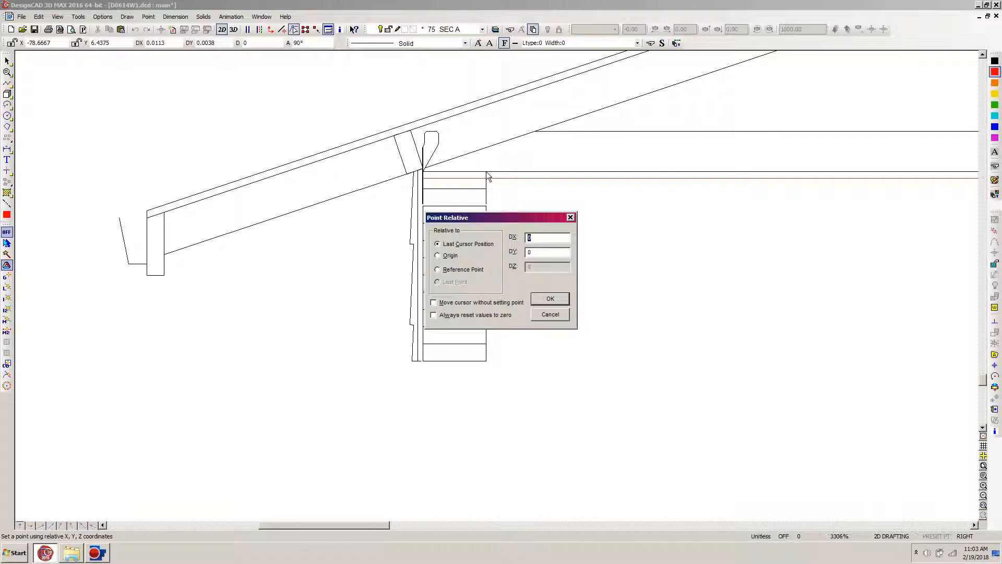
pyautogui.write('.5')
pyautogui.press('Return')
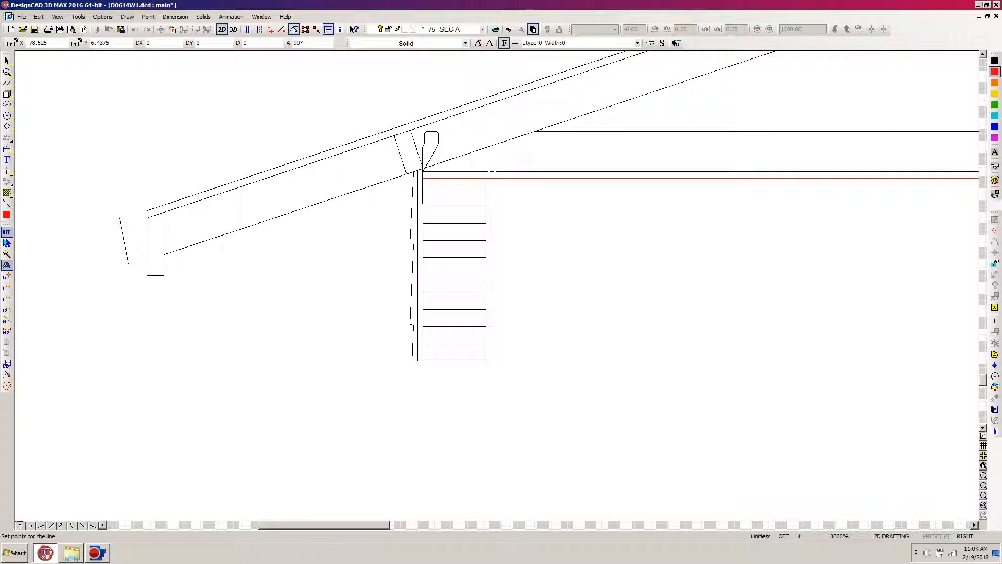
pyautogui.press('o')
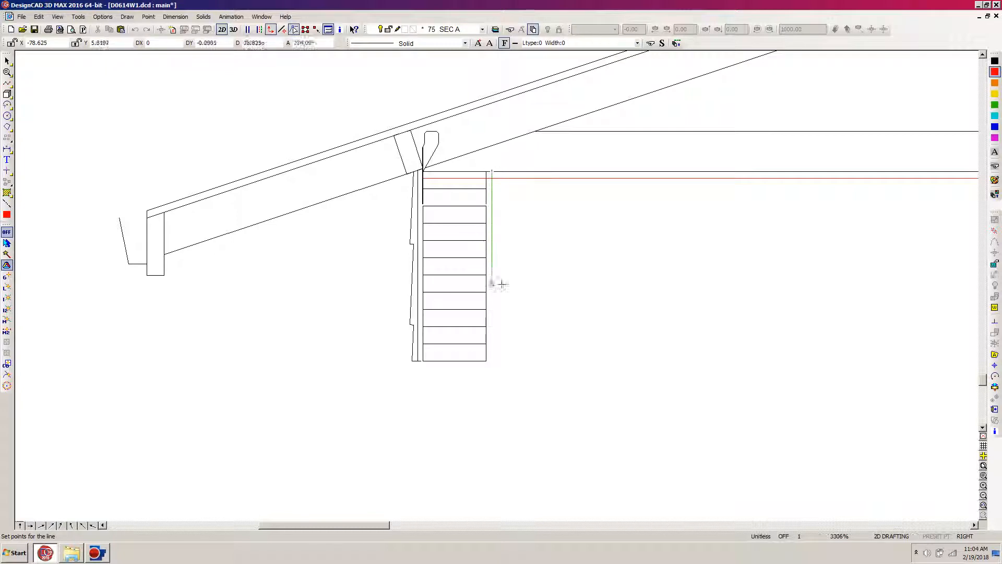
pyautogui.click(487, 362)
pyautogui.click(487, 362)
pyautogui.press('Return')
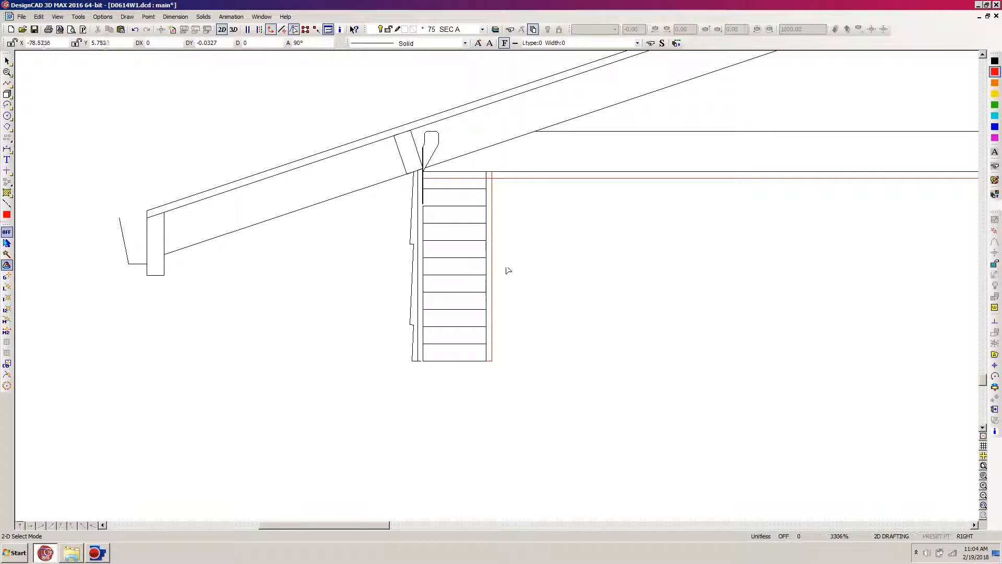
# Step: Trim the ceiling board line and the wall board lines to clean corners at both the header and the full-height stud wall
pyautogui.click(270, 29)
pyautogui.press('t')
pyautogui.click(496, 194)
pyautogui.click(512, 178)
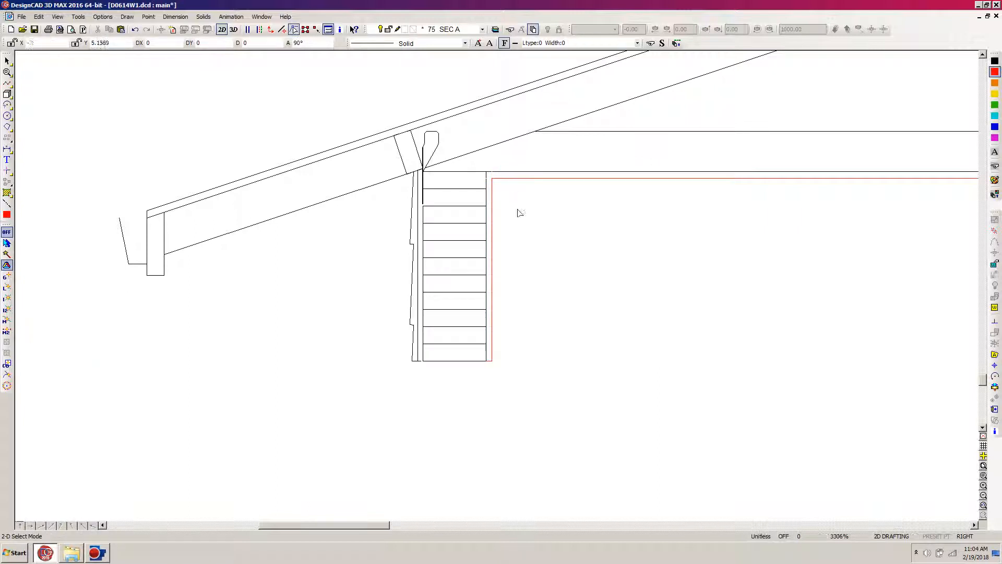
pyautogui.moveTo(363, 528); pyautogui.dragTo(729, 501)
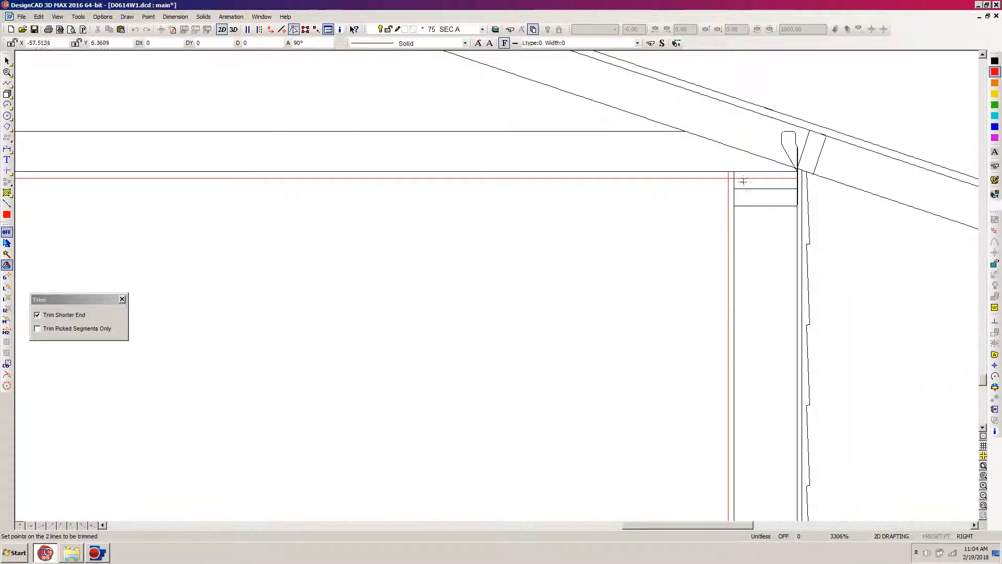
pyautogui.click(706, 179)
pyautogui.click(727, 200)
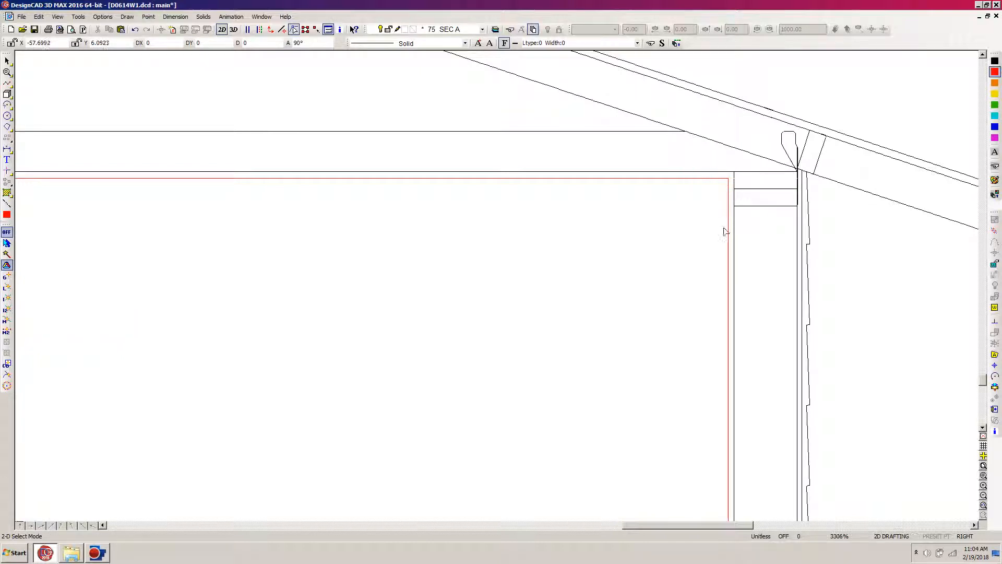
# Step: Make INSUL SA the current drawing layer for the section's insulation
pyautogui.scroll(-5, 709, 224)
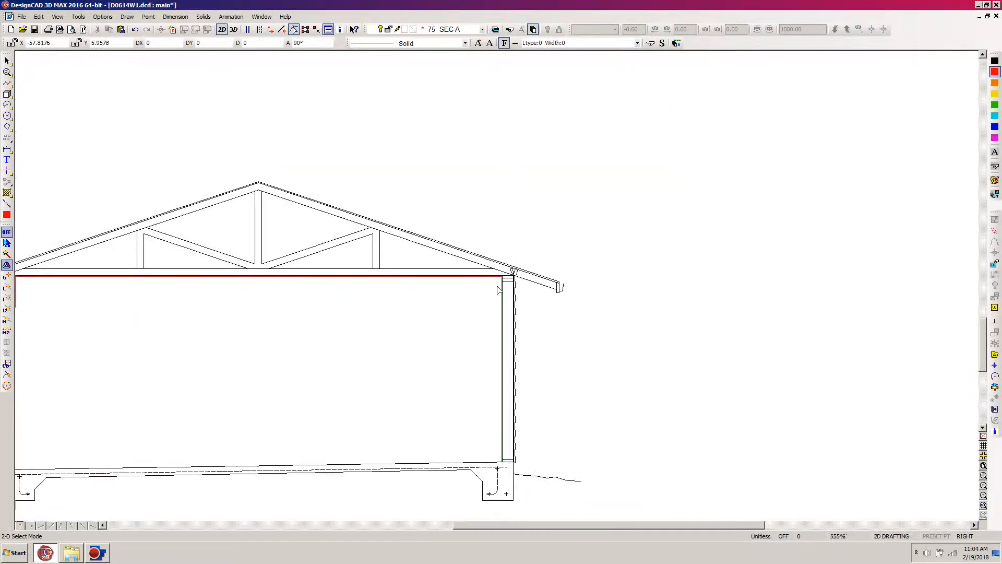
pyautogui.moveTo(609, 528); pyautogui.dragTo(534, 529)
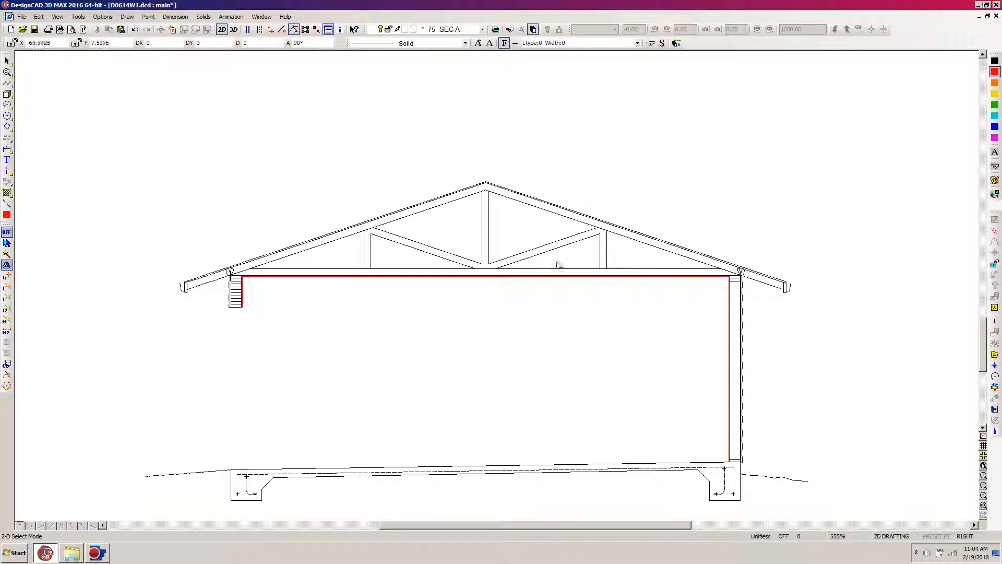
pyautogui.scroll(-3, 533, 258)
pyautogui.scroll(-2, 520, 252)
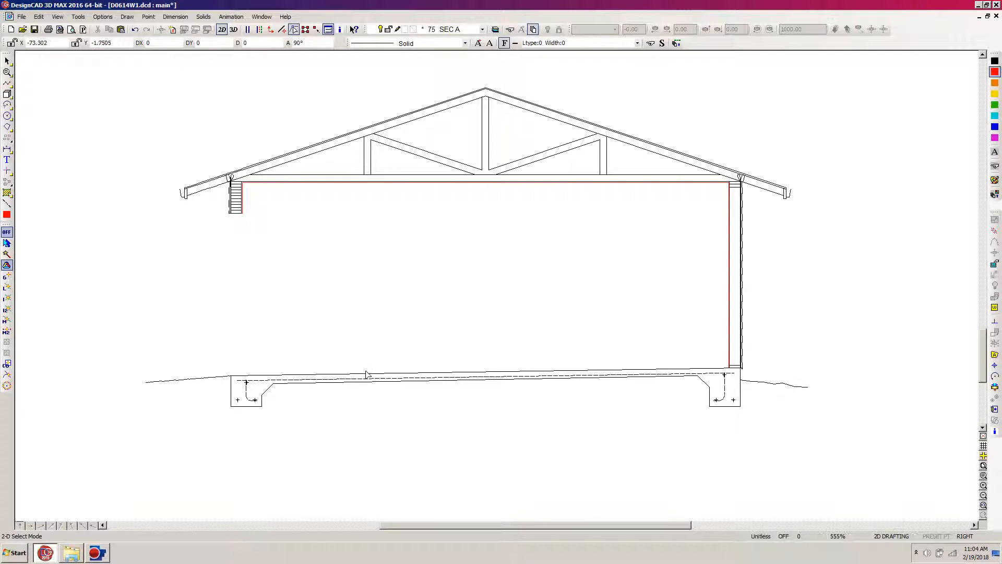
pyautogui.press('l')
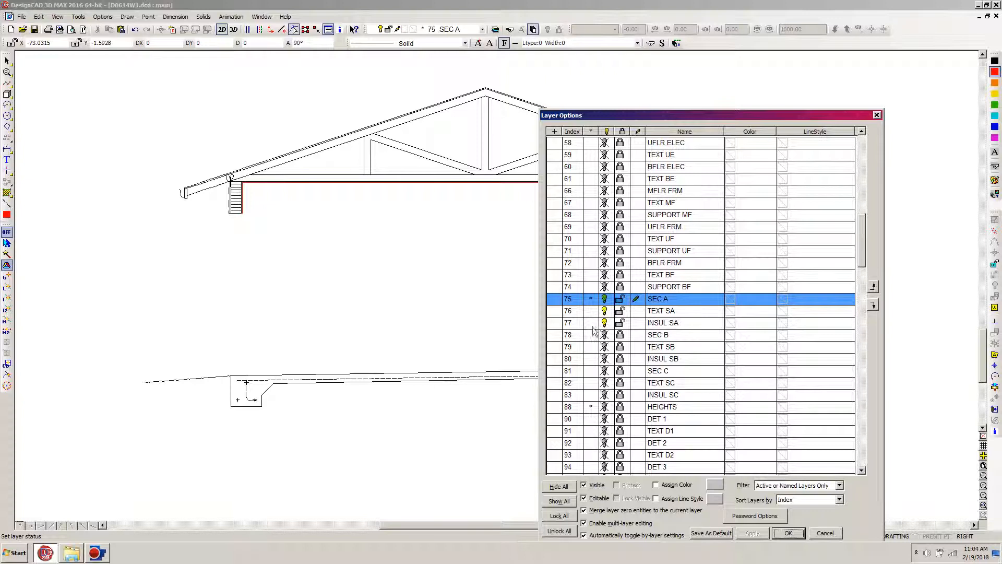
pyautogui.click(636, 323)
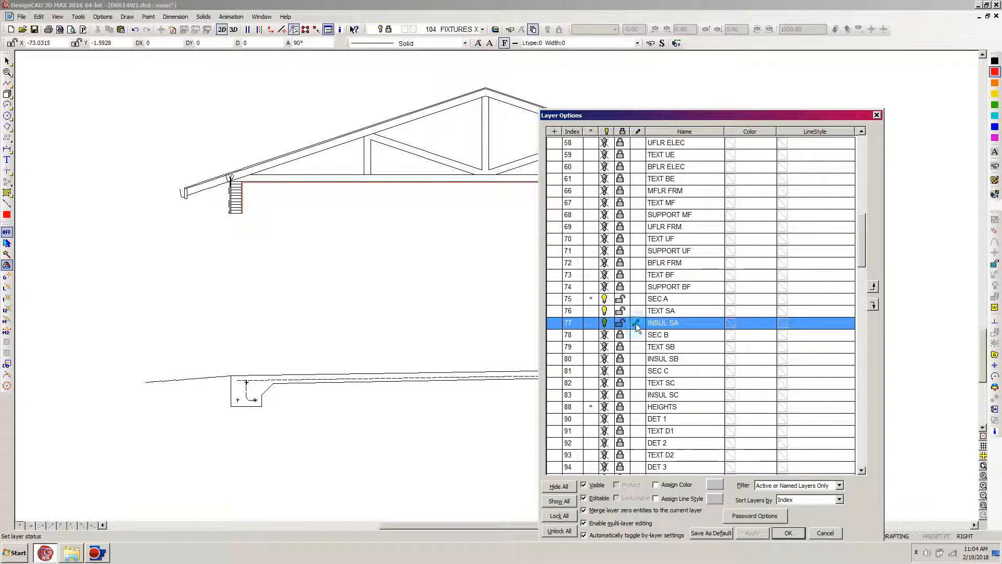
pyautogui.click(789, 533)
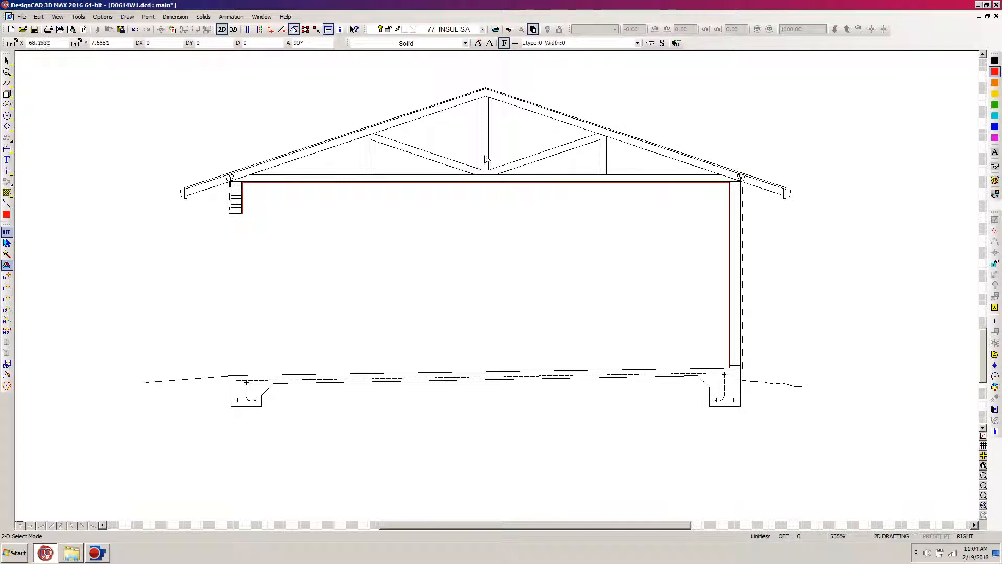
# Step: Load the INSUL1.dcd symbol from the Insulation folder of the symbol library for the truss area
pyautogui.scroll(2, 484, 155)
pyautogui.press('z')
pyautogui.click(570, 140)
pyautogui.click(259, 295)
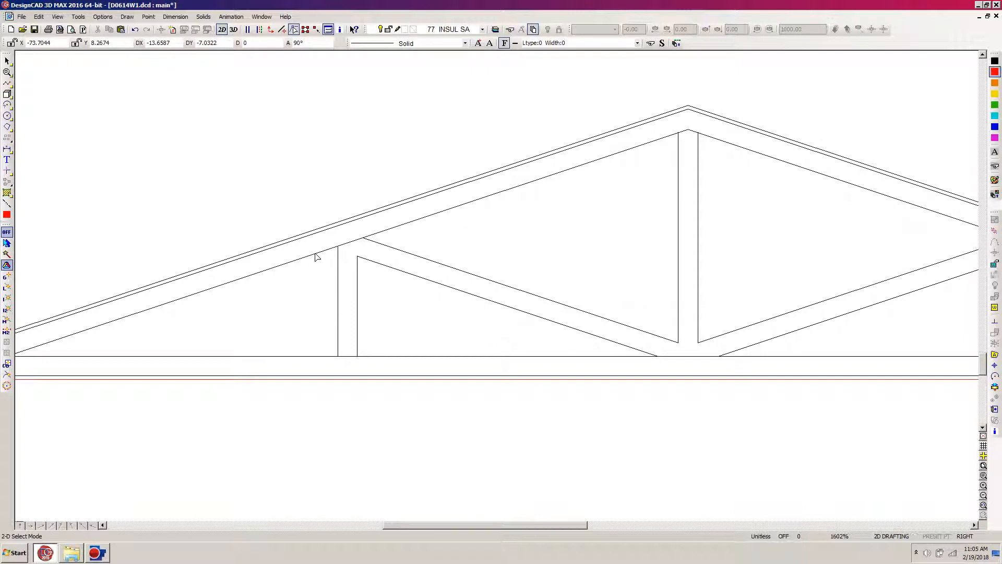
pyautogui.press('s')
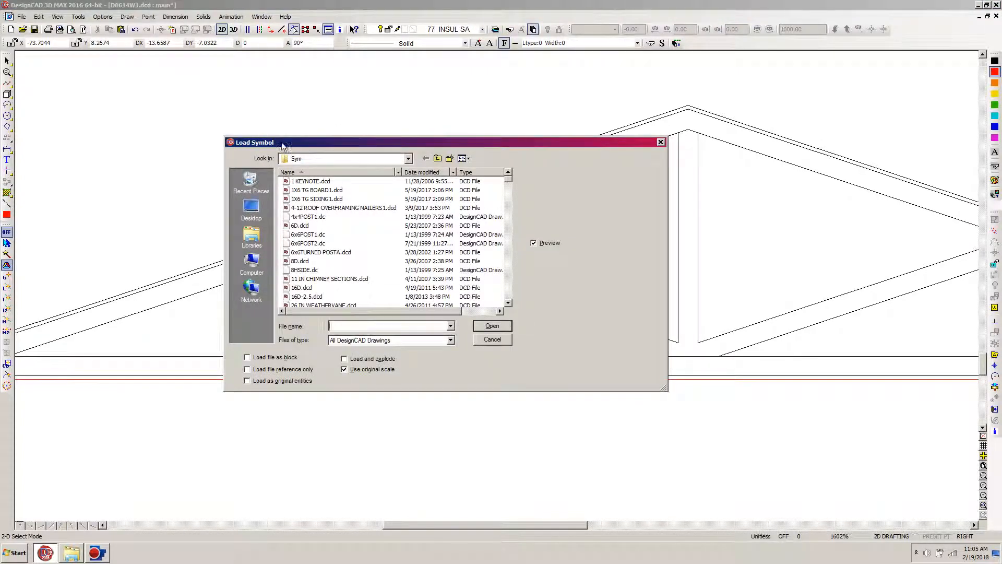
pyautogui.click(437, 159)
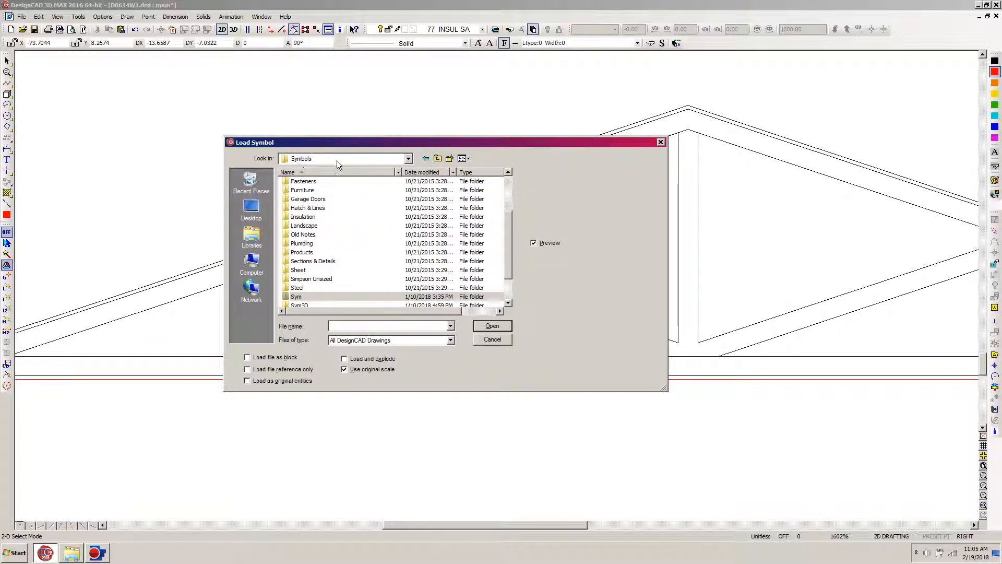
pyautogui.doubleClick(298, 218)
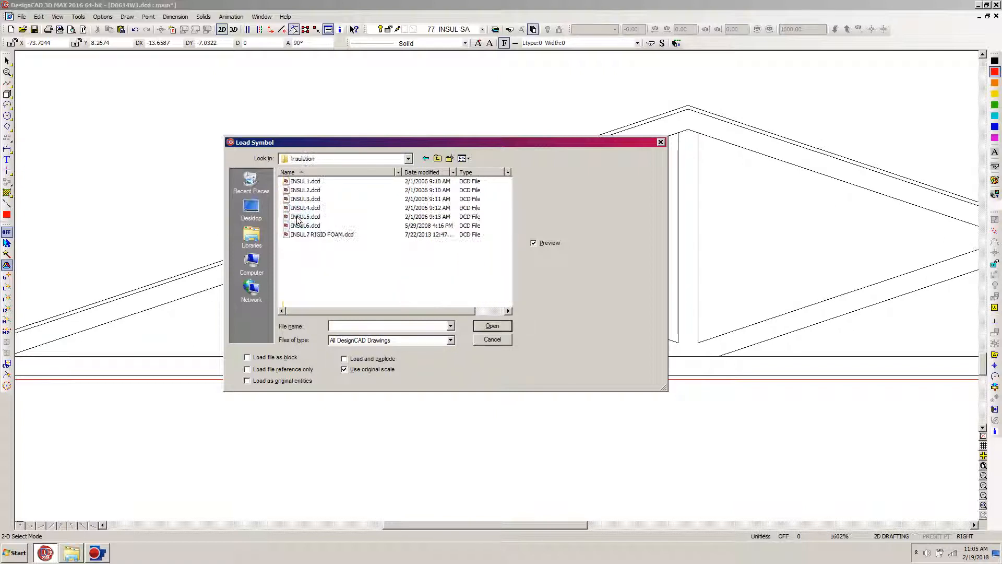
pyautogui.click(305, 181)
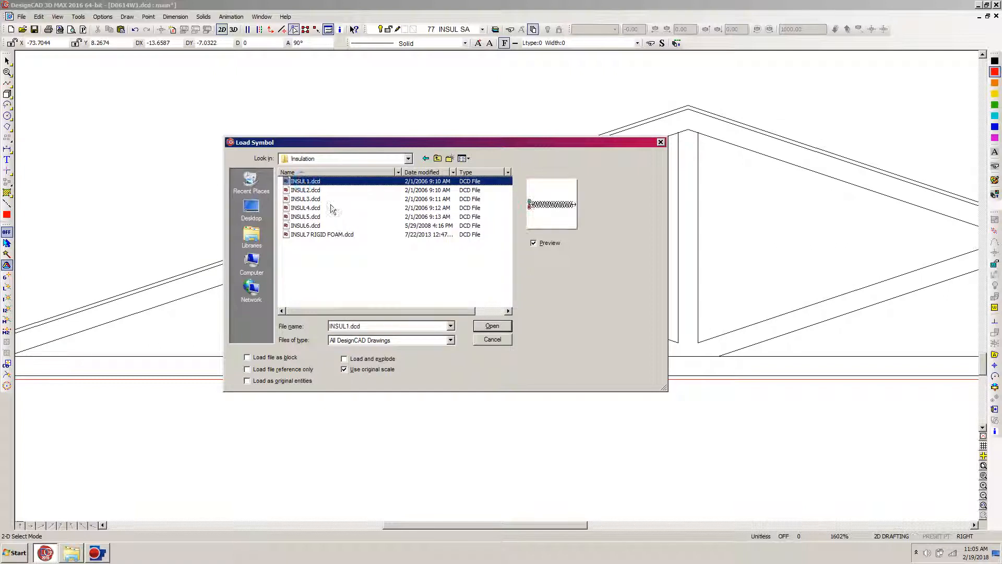
pyautogui.click(492, 326)
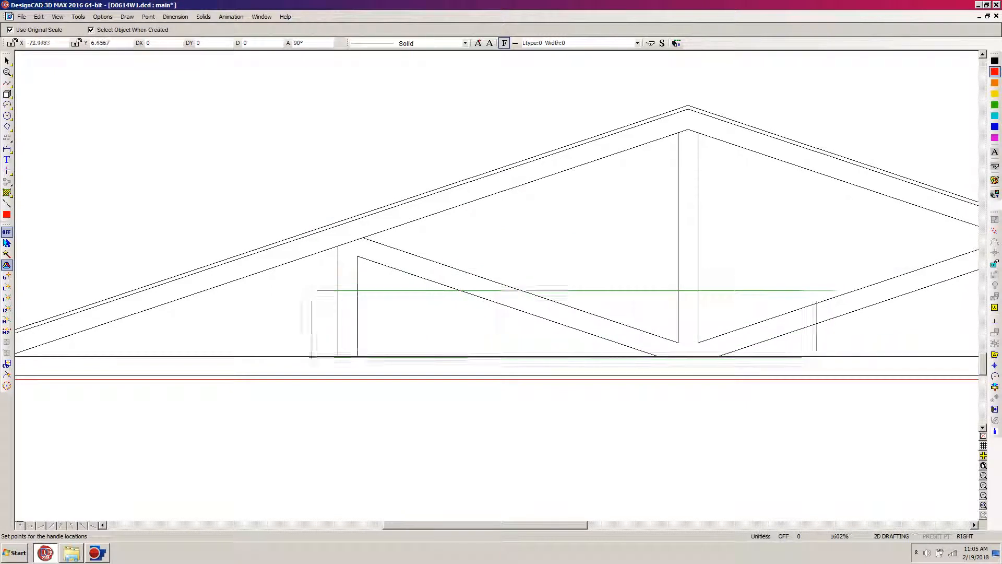
# Step: Place the insulation symbol without original scale on the bottom chord's underside, setting its second handle at relative DX 0, DY 1
pyautogui.press('Escape')
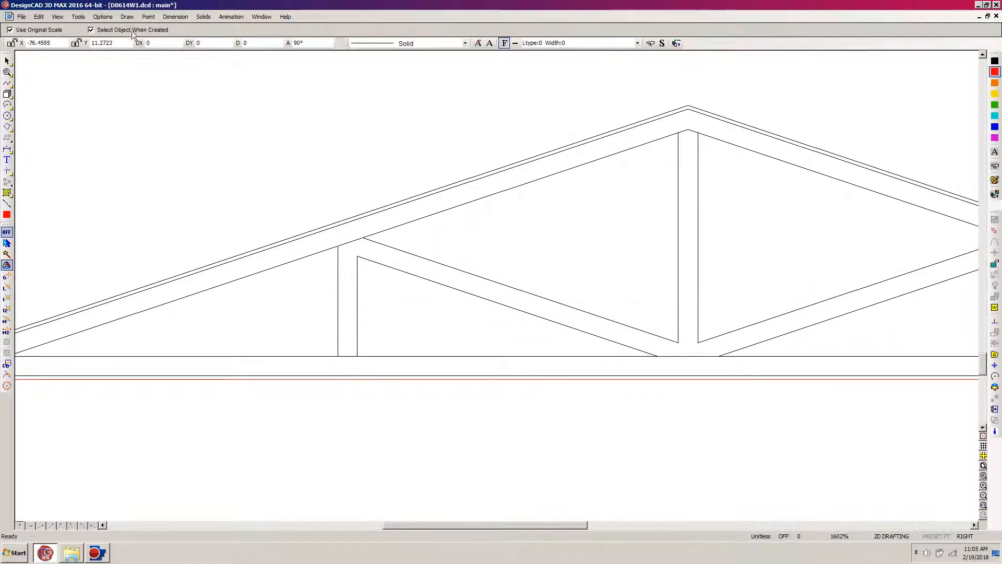
pyautogui.click(10, 30)
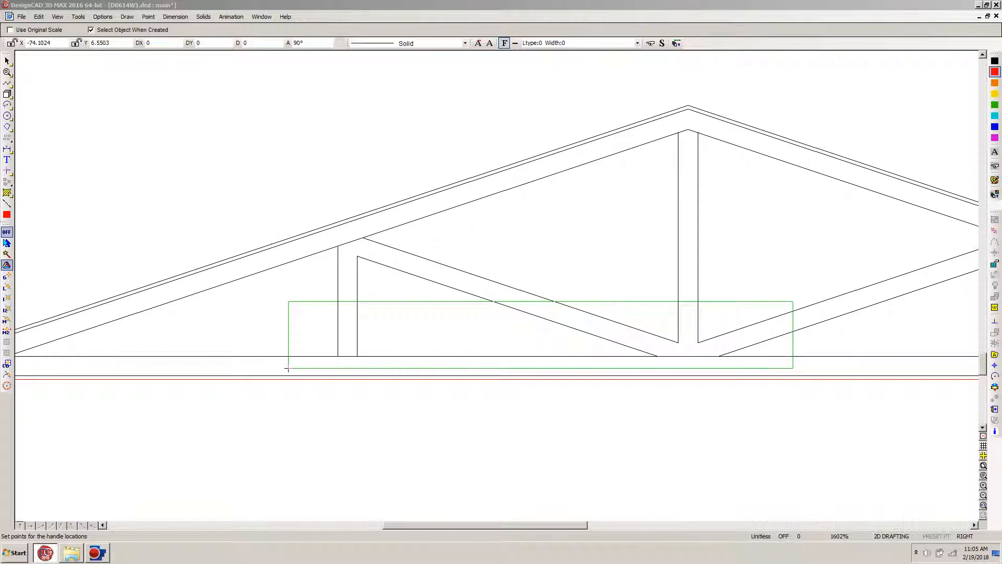
pyautogui.click(431, 11)
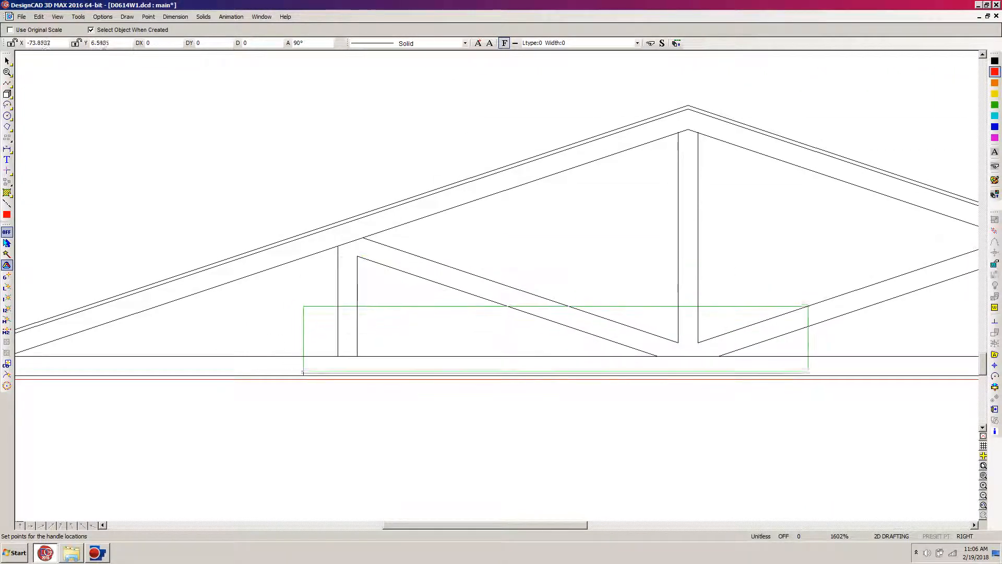
pyautogui.click(305, 376)
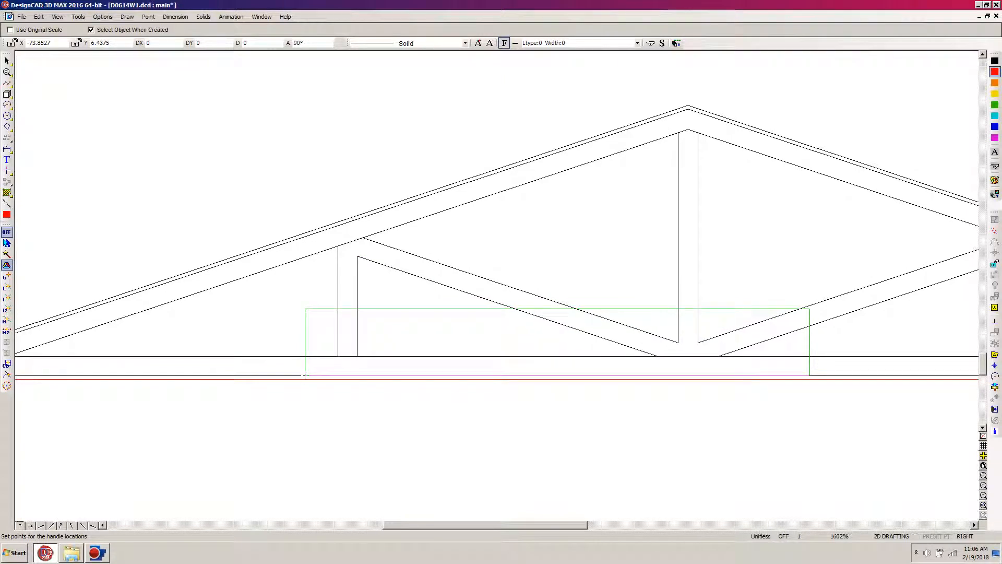
pyautogui.press('`')
pyautogui.write('0')
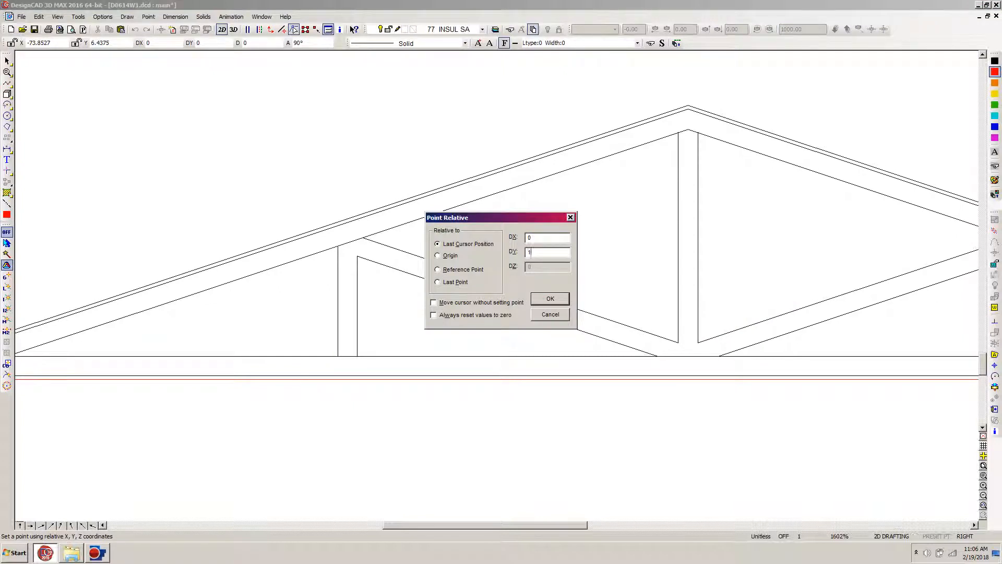
pyautogui.press('Return')
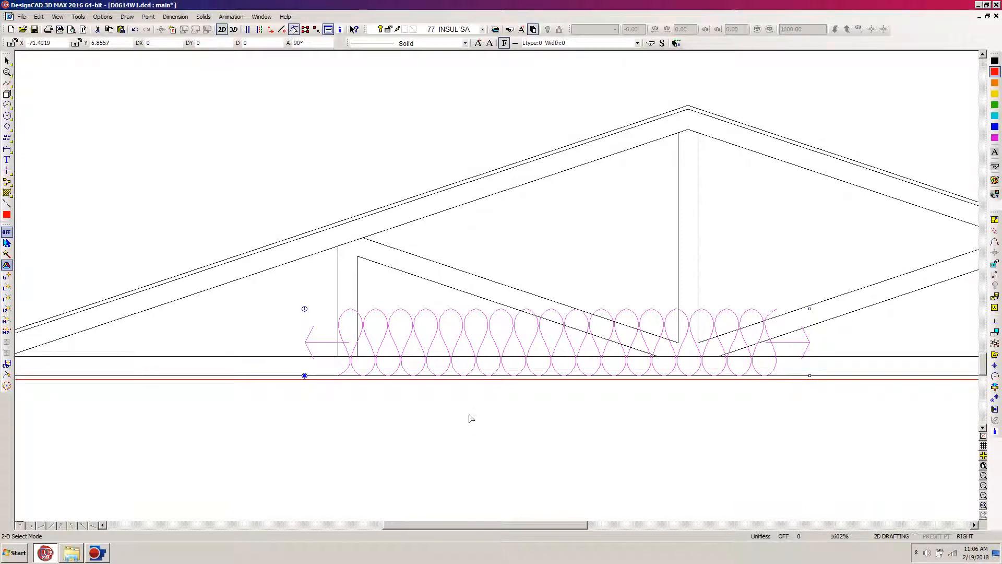
# Step: Show the info box and move it clear of the truss and walls in the section
pyautogui.scroll(-4, 477, 409)
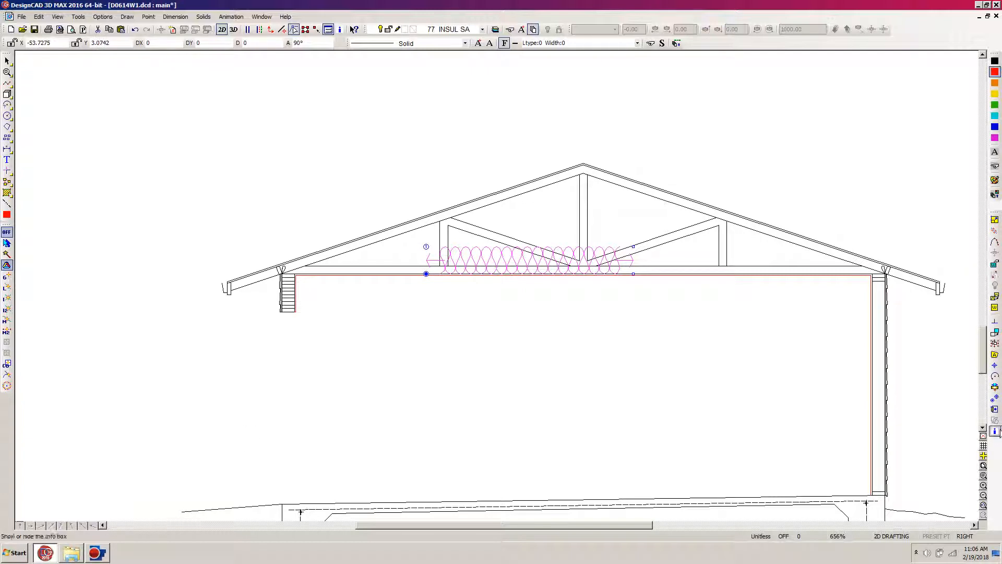
pyautogui.click(995, 432)
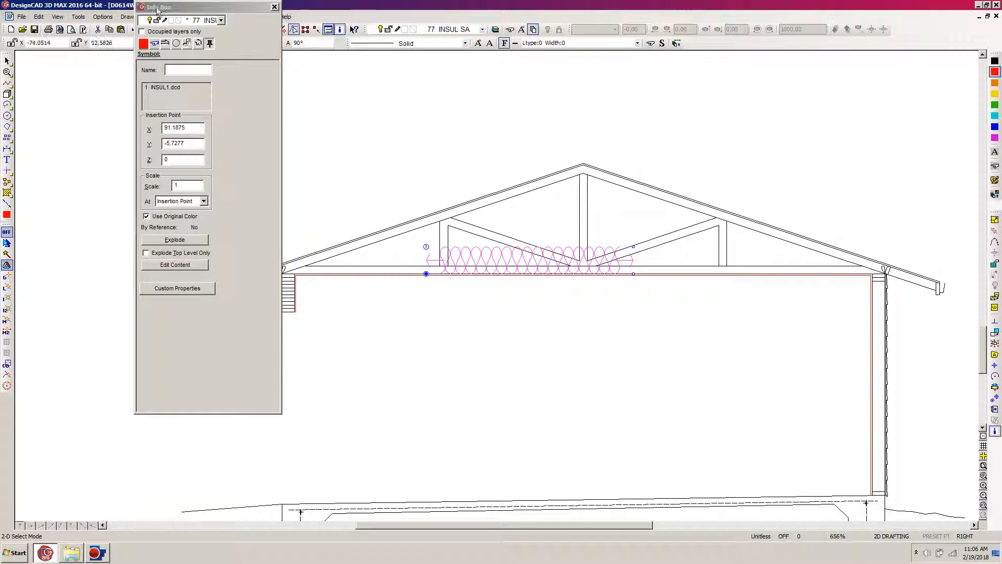
pyautogui.moveTo(208, 11)
pyautogui.mouseDown()
pyautogui.moveTo(133, 86)
pyautogui.moveTo(129, 128)
pyautogui.mouseUp()
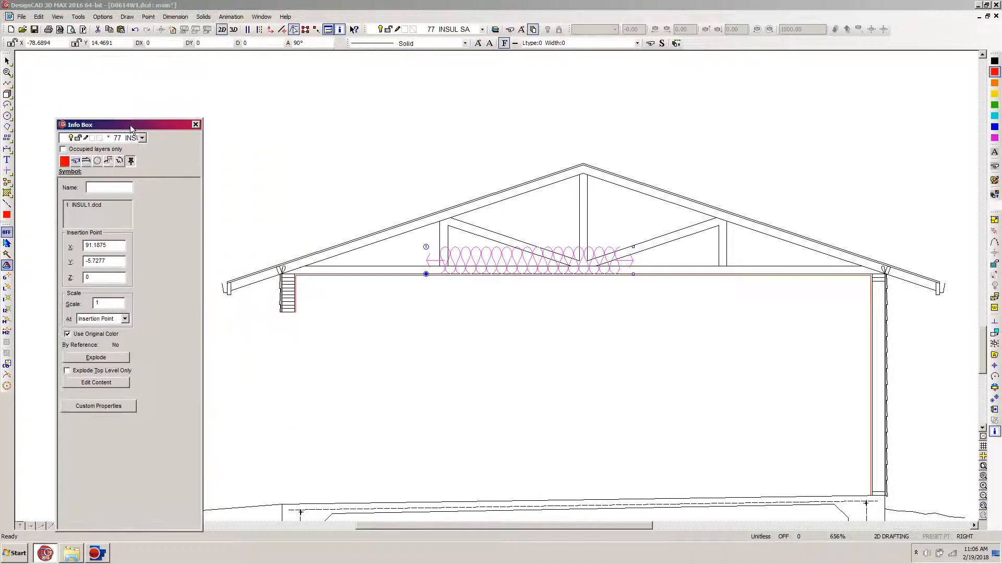
# Step: Explode the insulation symbol in the truss area and recolor its entities to the current drawing color, red
pyautogui.click(446, 327)
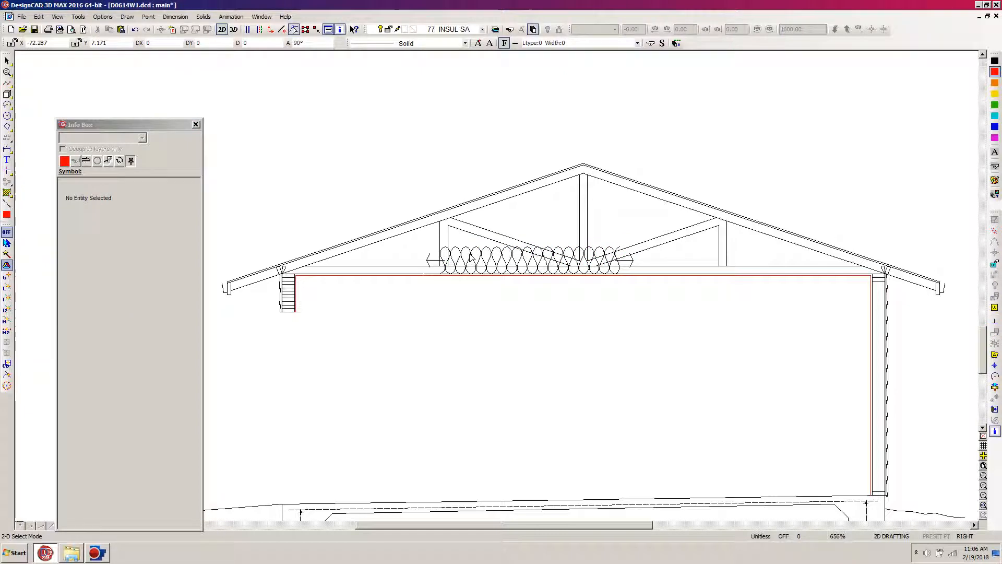
pyautogui.click(445, 261)
pyautogui.click(498, 261)
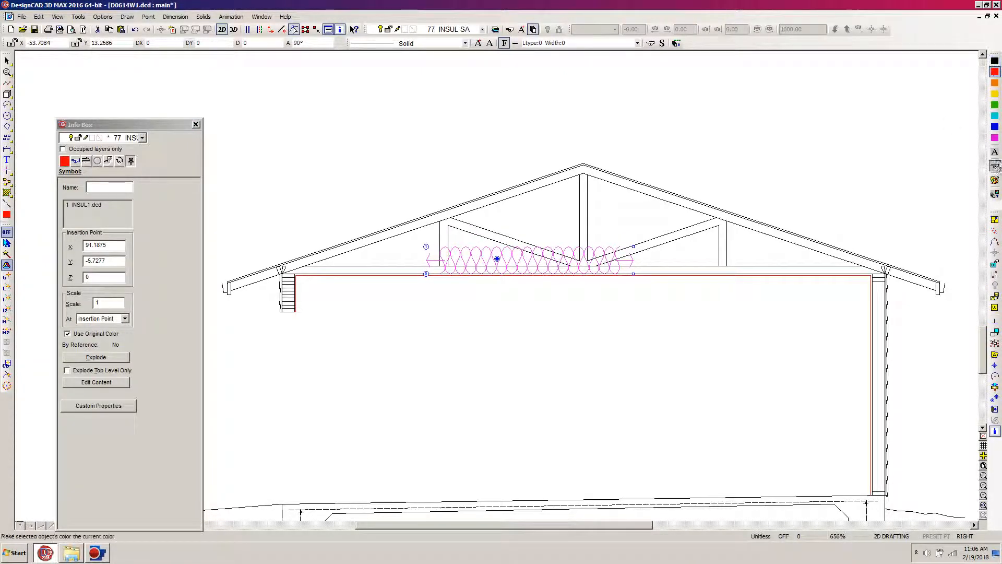
pyautogui.click(522, 283)
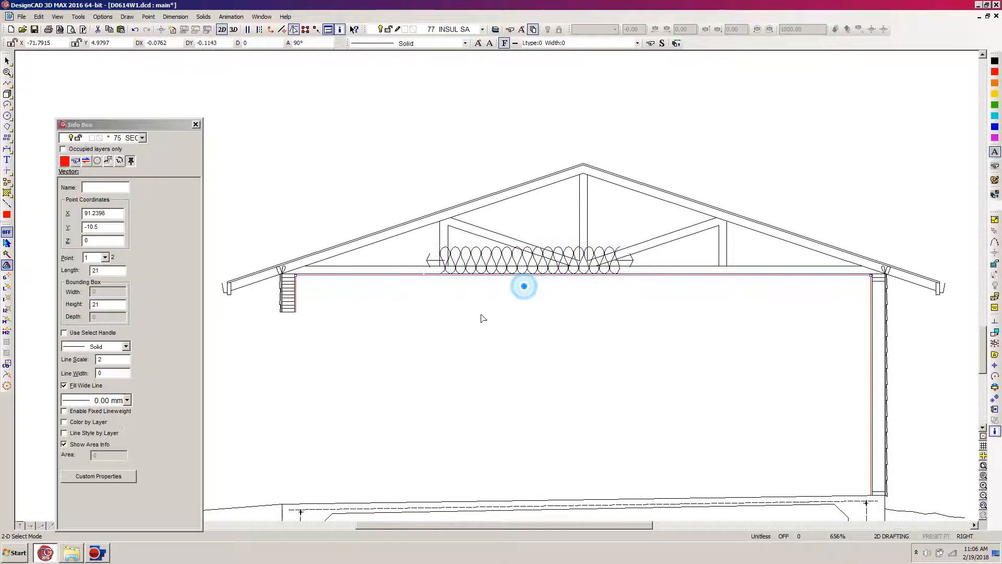
pyautogui.click(473, 252)
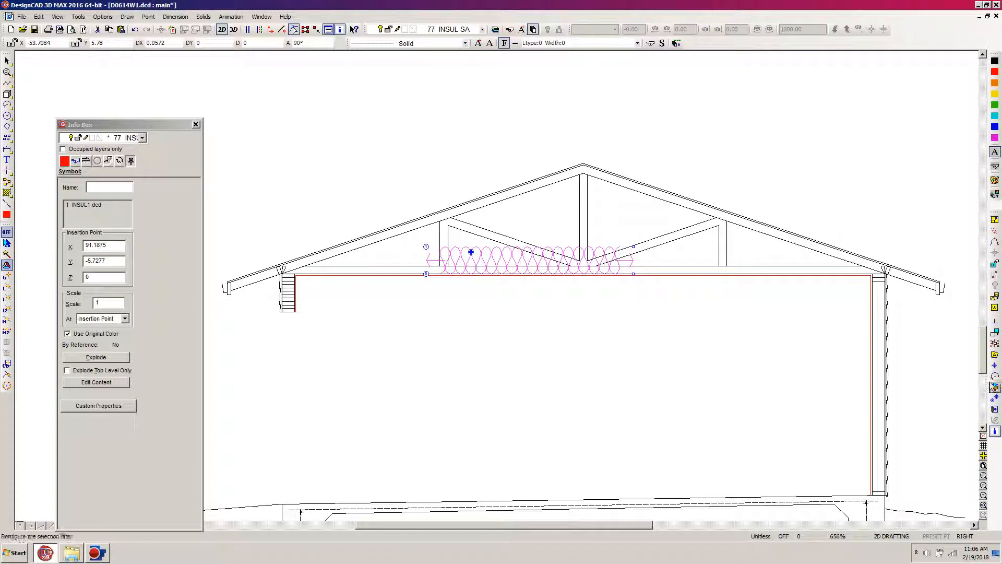
pyautogui.click(996, 344)
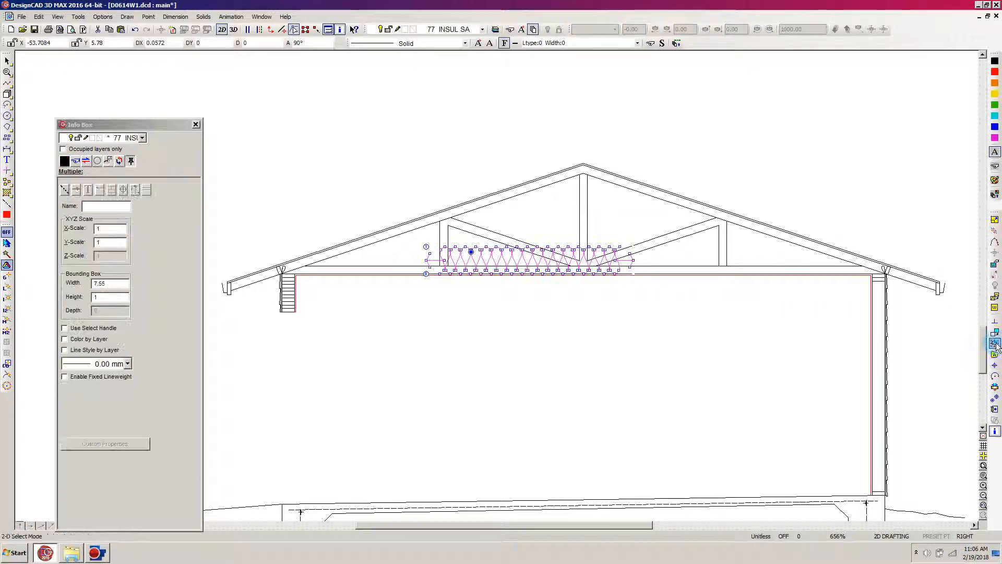
pyautogui.click(994, 153)
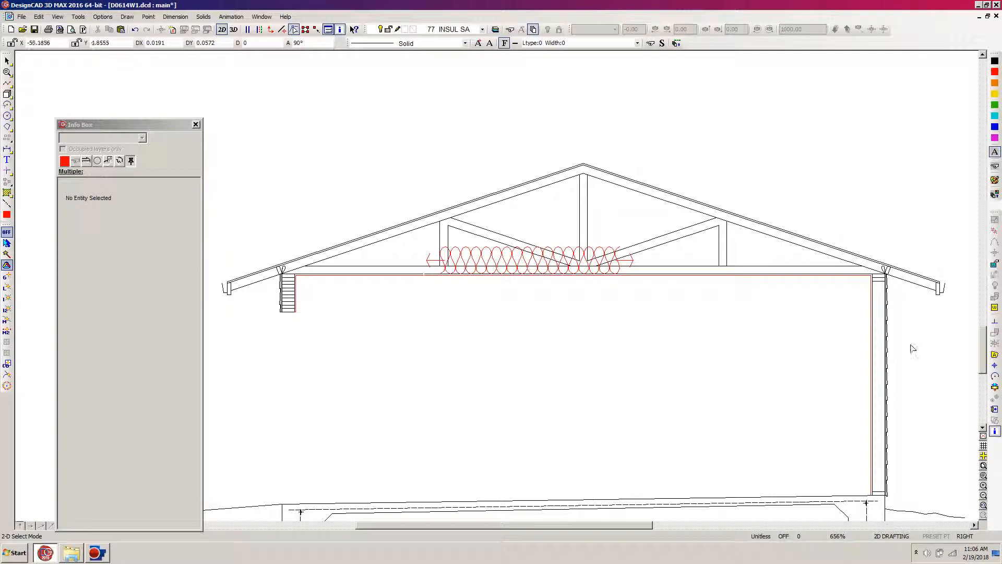
pyautogui.press('w')
pyautogui.click(818, 226)
pyautogui.click(924, 506)
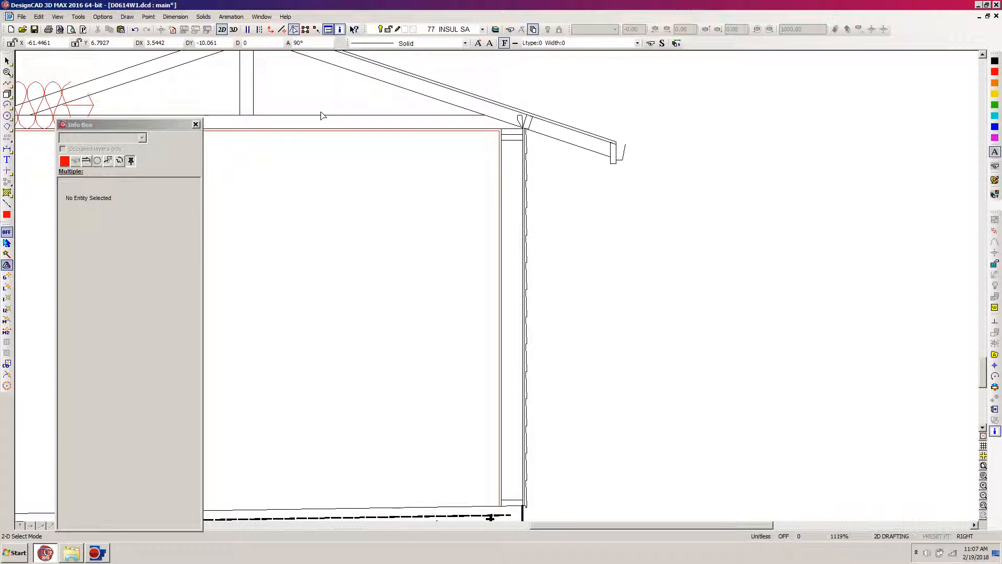
pyautogui.press('s')
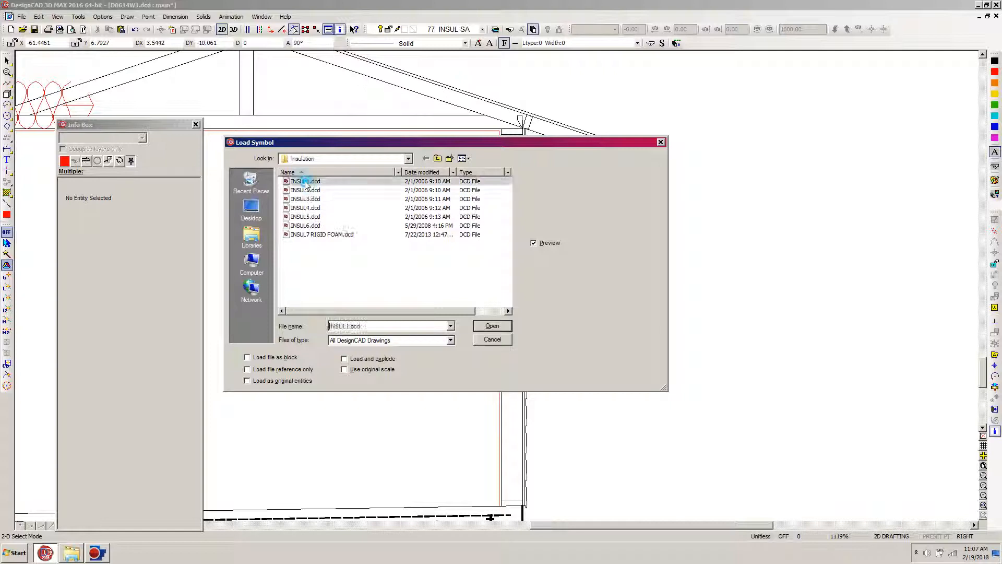
pyautogui.doubleClick(307, 181)
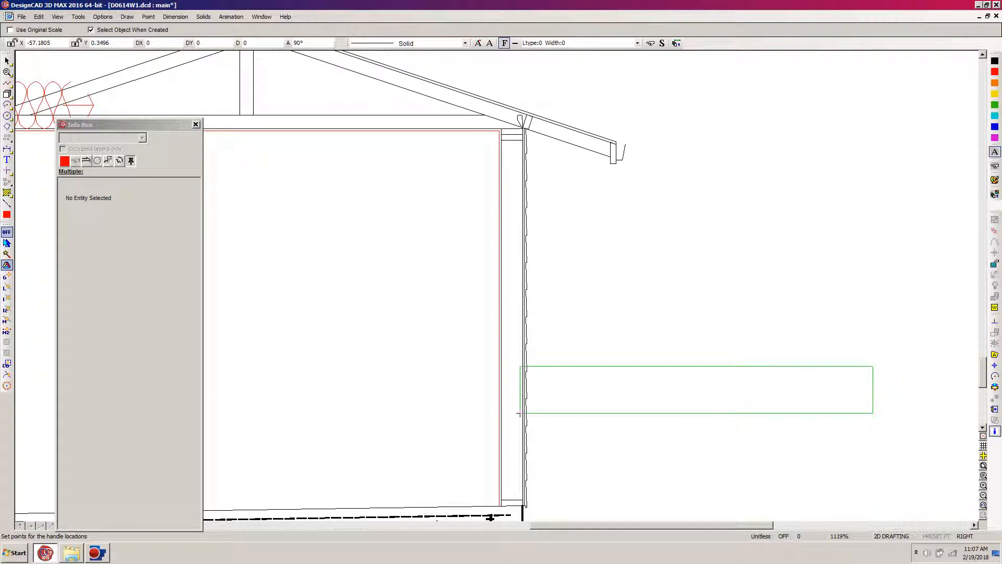
pyautogui.press("'")
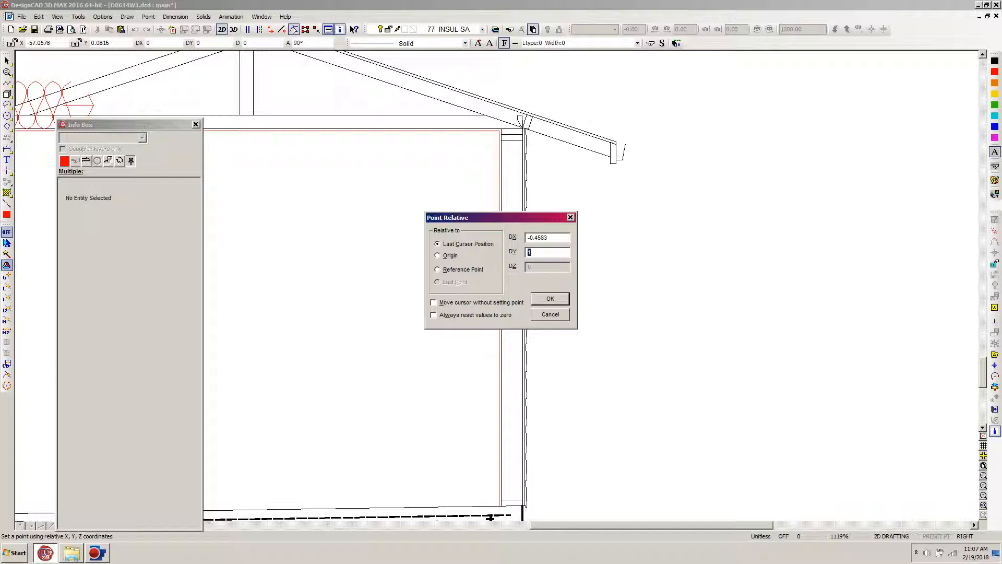
pyautogui.press('Return')
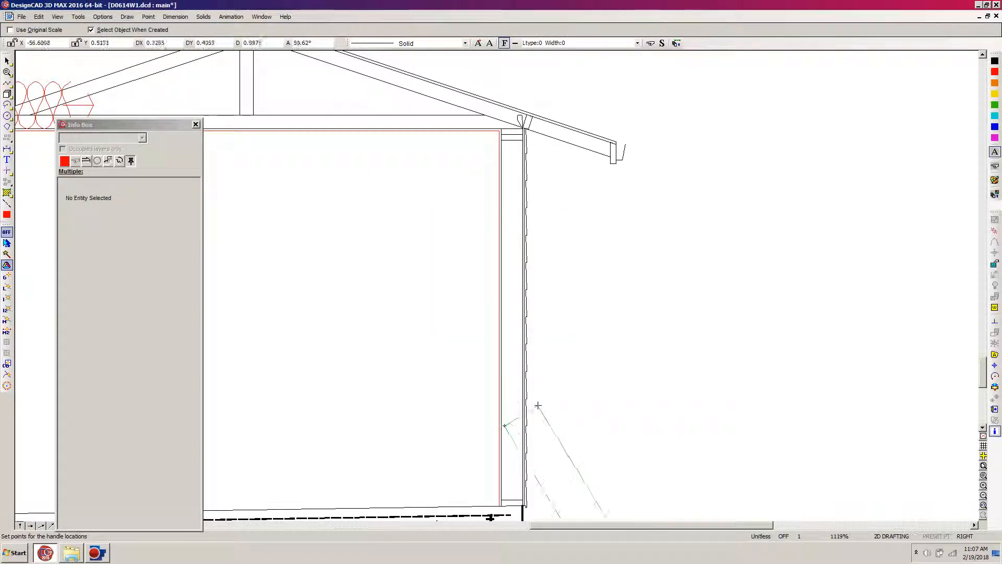
pyautogui.press('BackSpace')
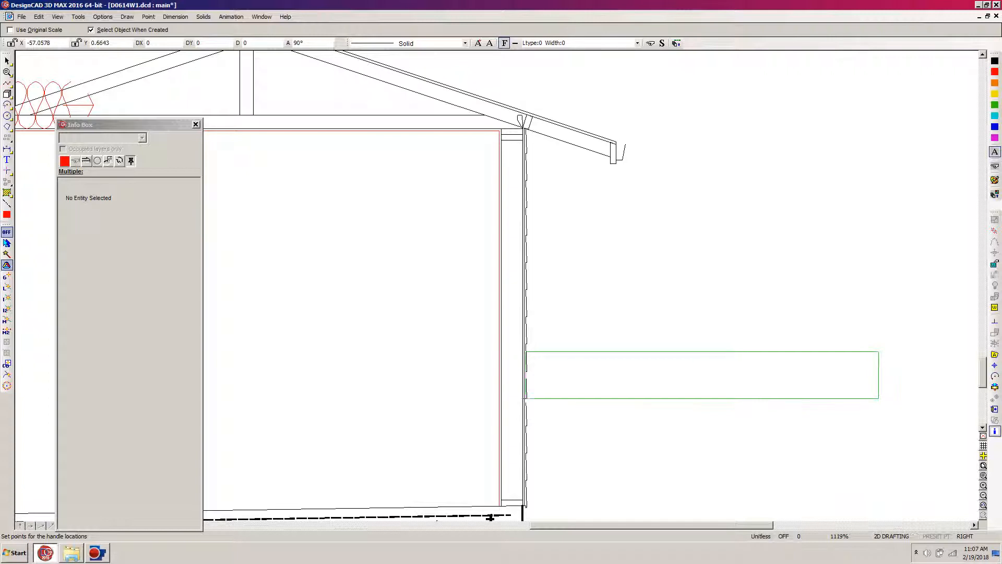
pyautogui.press('space')
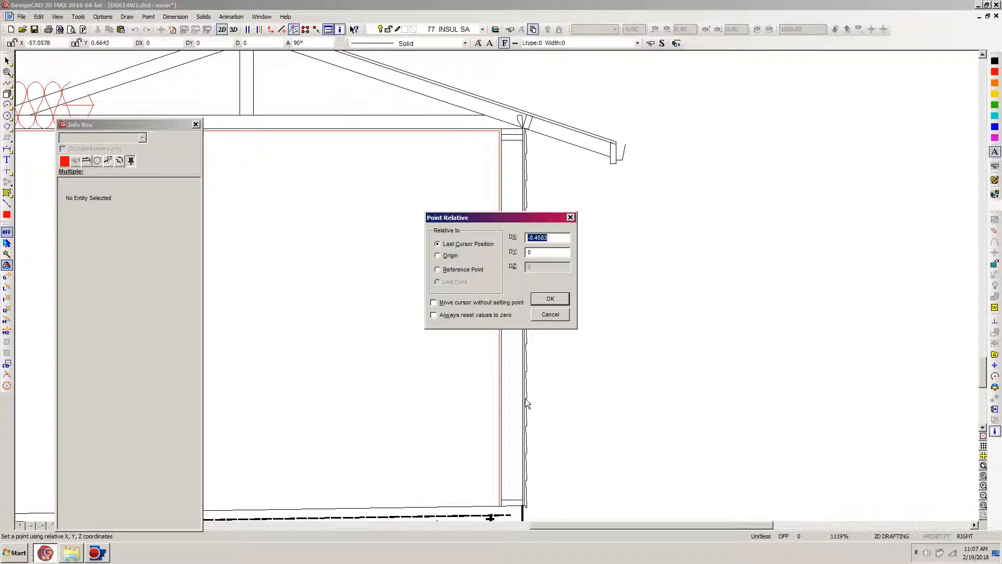
pyautogui.press('Return')
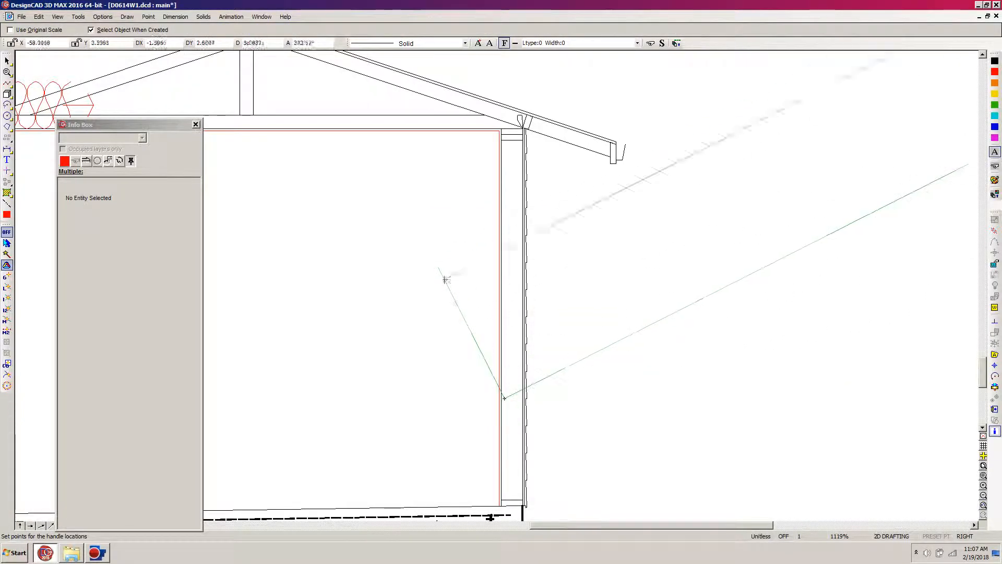
pyautogui.press('Escape')
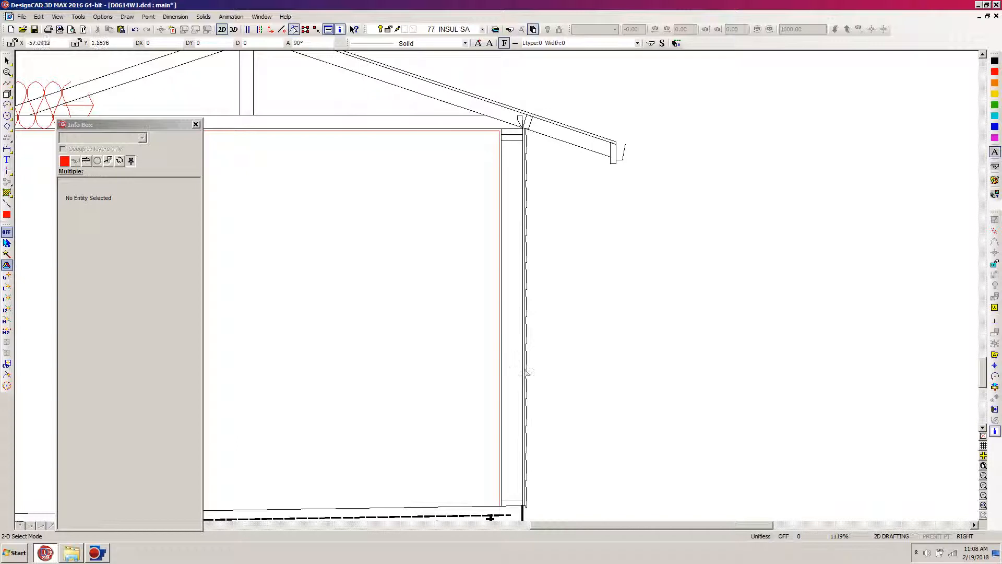
pyautogui.click(523, 357)
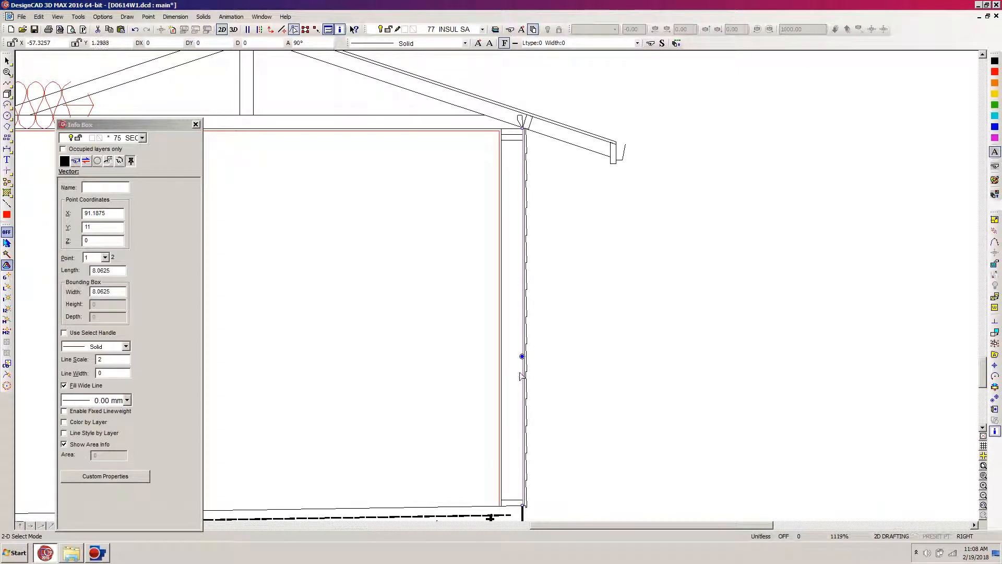
pyautogui.click(515, 371)
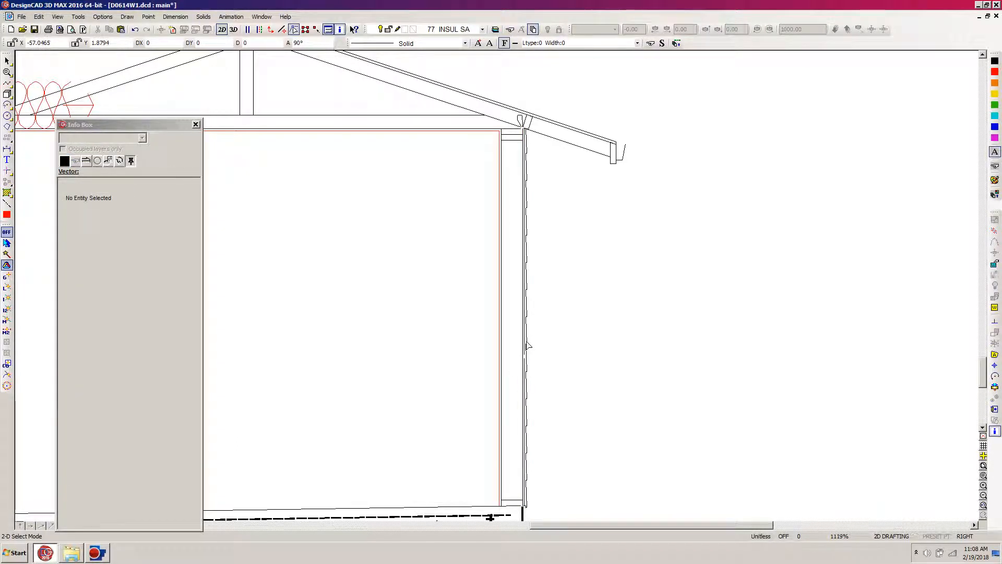
# Step: Load INSUL1.dcd and place it in the full-height stud wall from the outer stud face, with its second handle at relative DX -0.4583, DY 0
pyautogui.press('s')
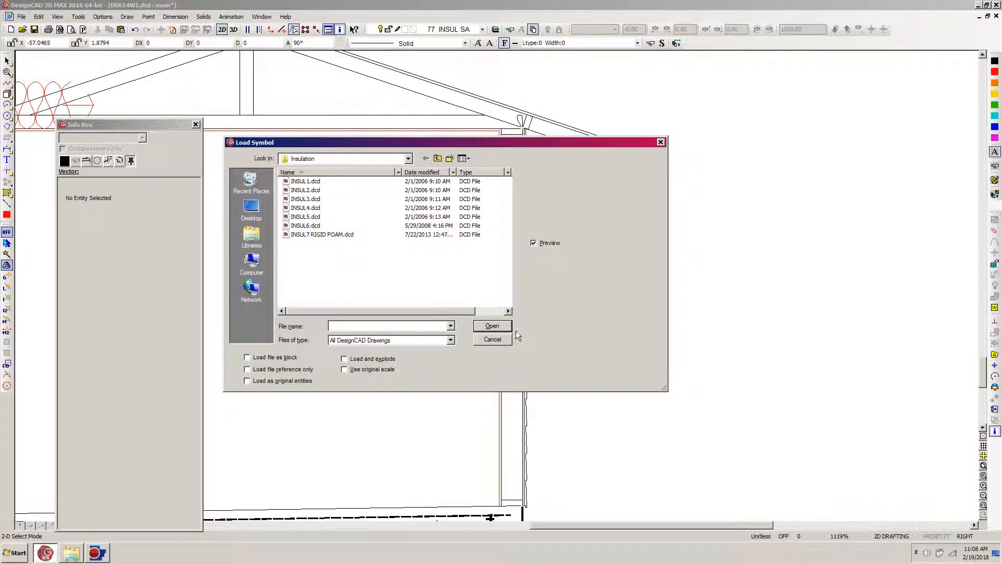
pyautogui.doubleClick(304, 181)
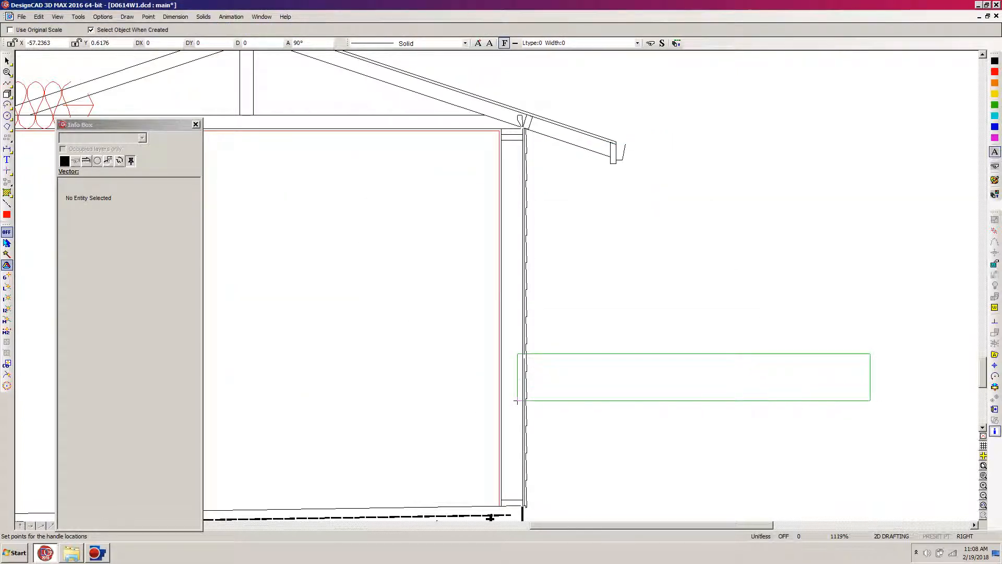
pyautogui.click(522, 401)
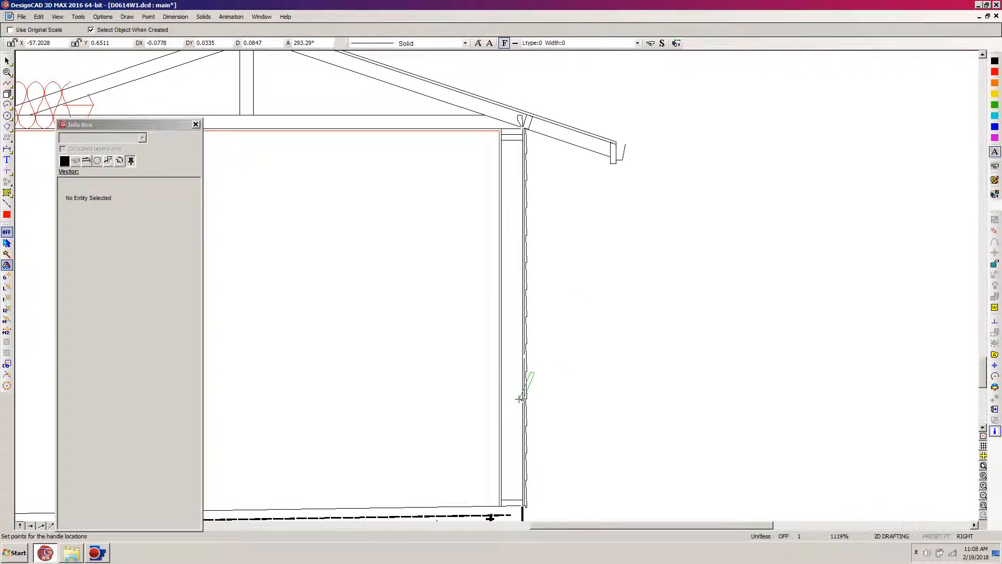
pyautogui.press("'")
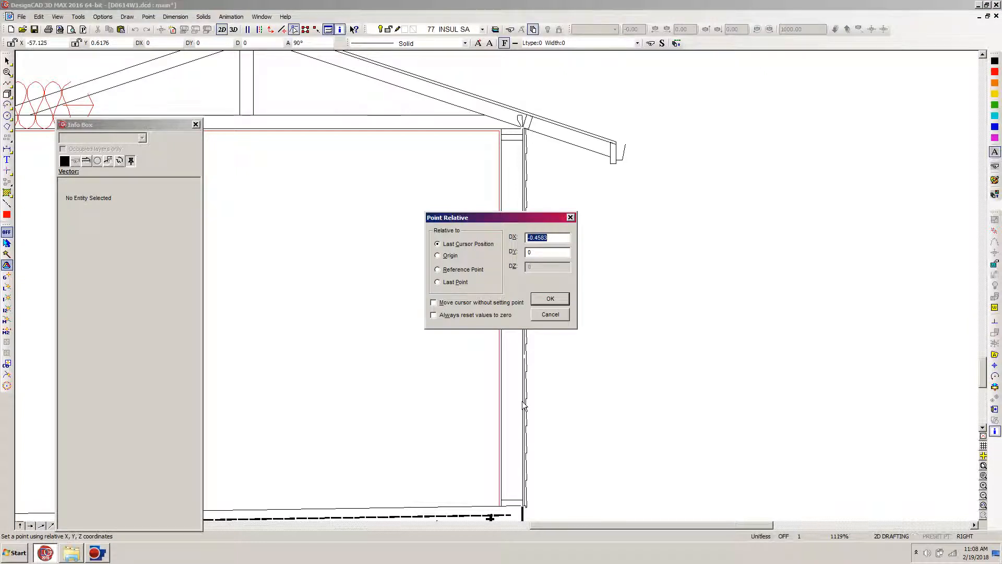
pyautogui.press('Return')
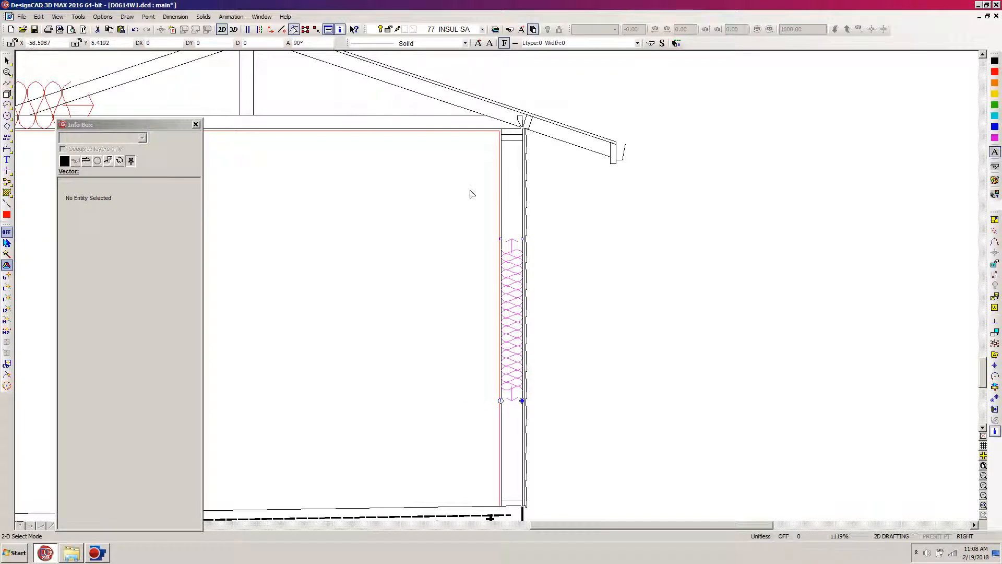
# Step: Explode the stud wall's insulation symbol and recolor its entities red
pyautogui.click(995, 343)
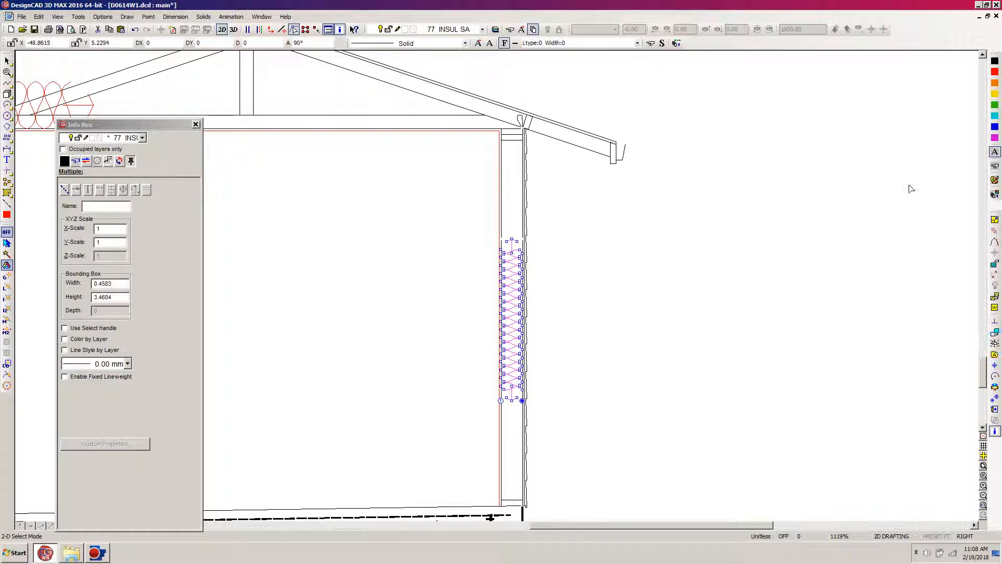
pyautogui.click(995, 153)
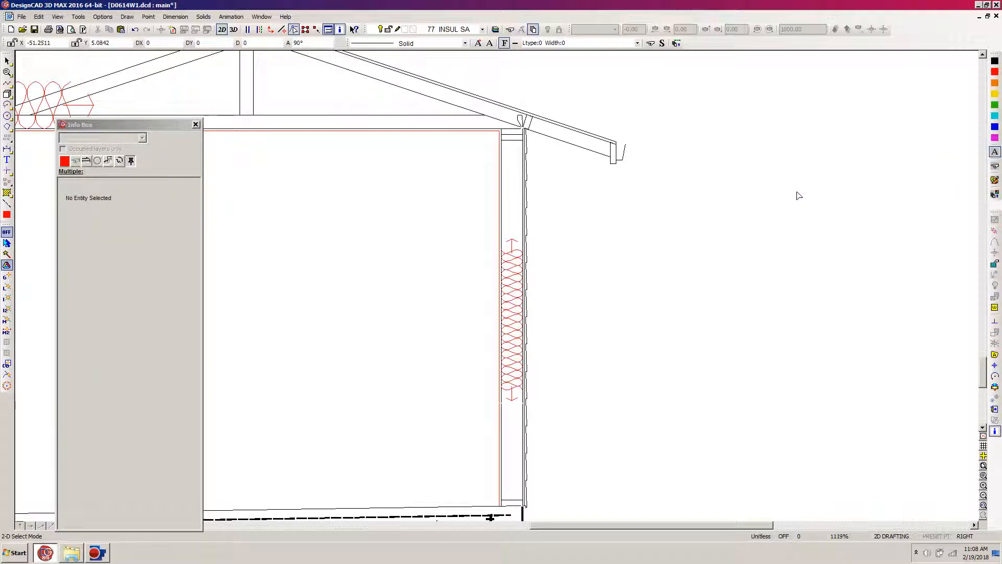
# Step: Start loading a symbol and switch the symbol library from the Insulation folder to the Sym folder
pyautogui.scroll(-2, 797, 199)
pyautogui.moveTo(645, 524); pyautogui.dragTo(486, 538)
pyautogui.scroll(-1, 443, 430)
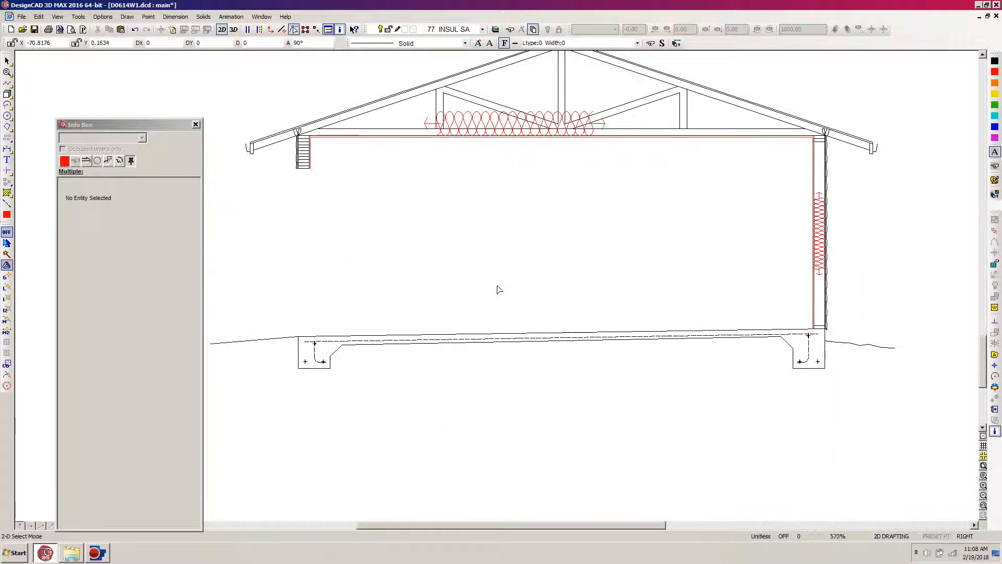
pyautogui.scroll(3, 557, 159)
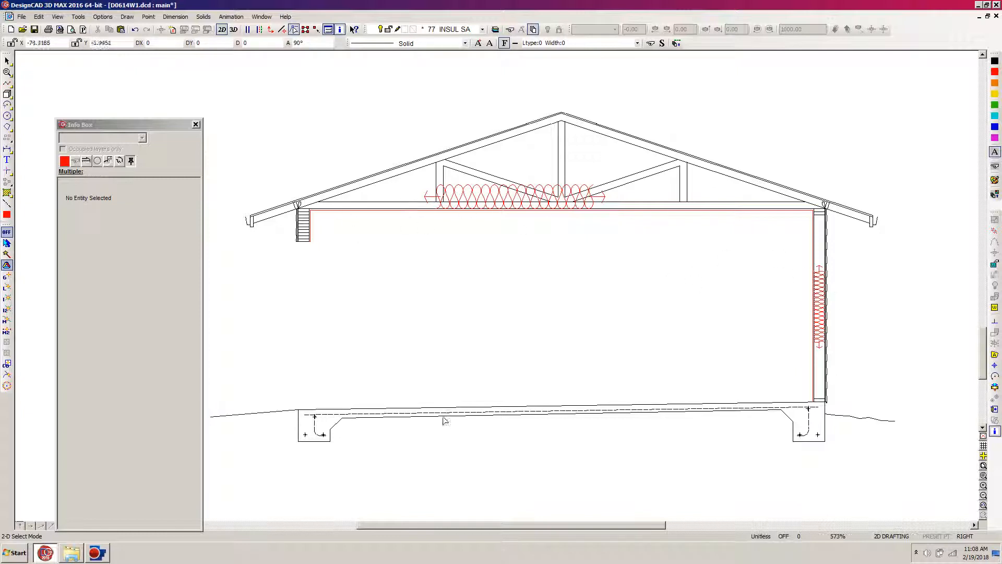
pyautogui.moveTo(571, 528)
pyautogui.mouseDown()
pyautogui.moveTo(554, 528)
pyautogui.moveTo(642, 511)
pyautogui.mouseUp()
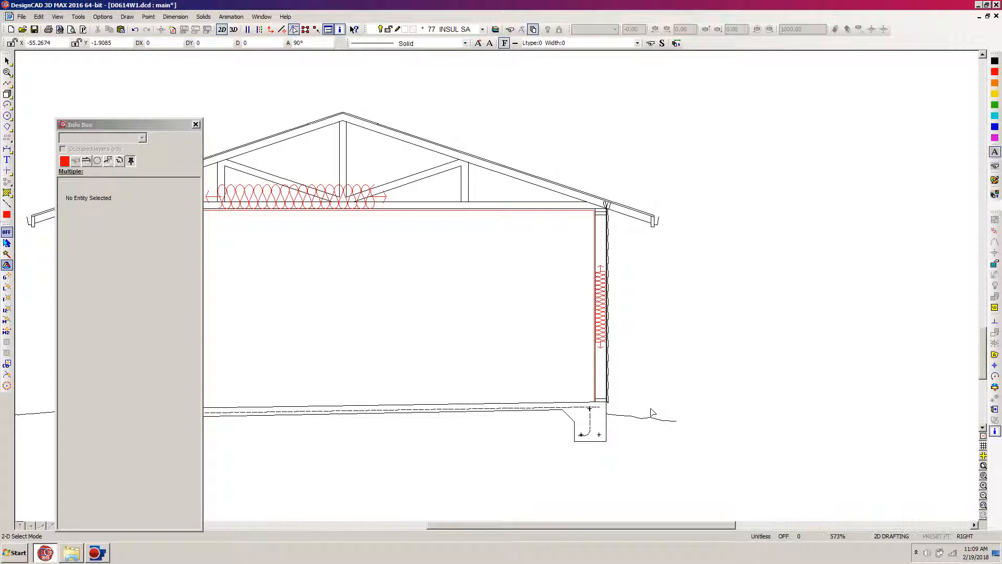
pyautogui.press('s')
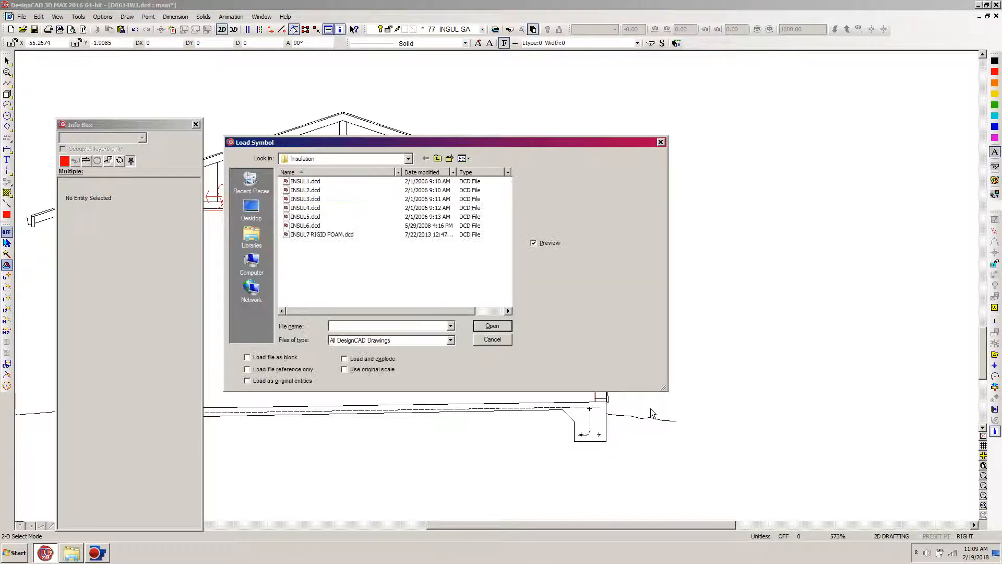
pyautogui.click(438, 159)
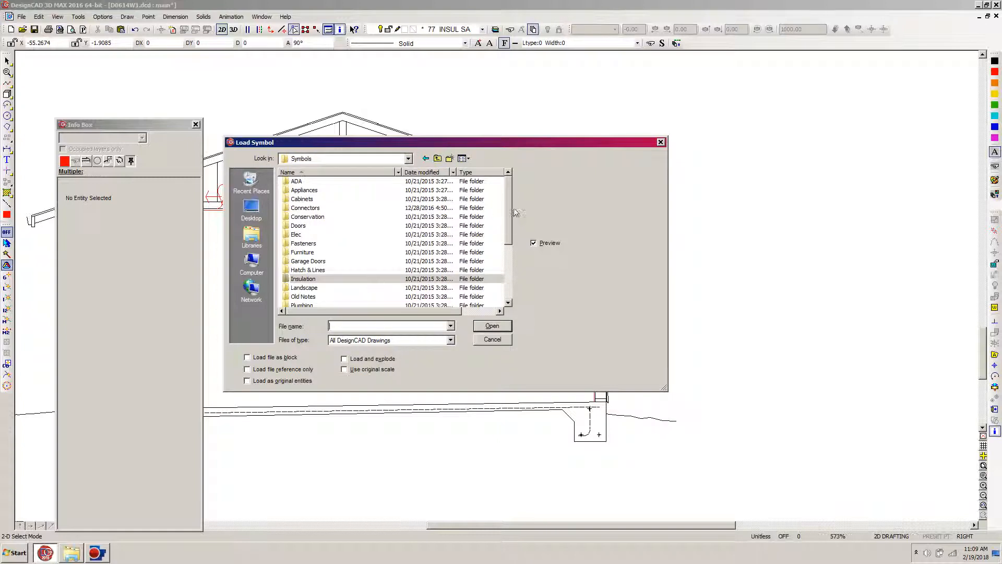
pyautogui.moveTo(509, 205); pyautogui.dragTo(515, 248)
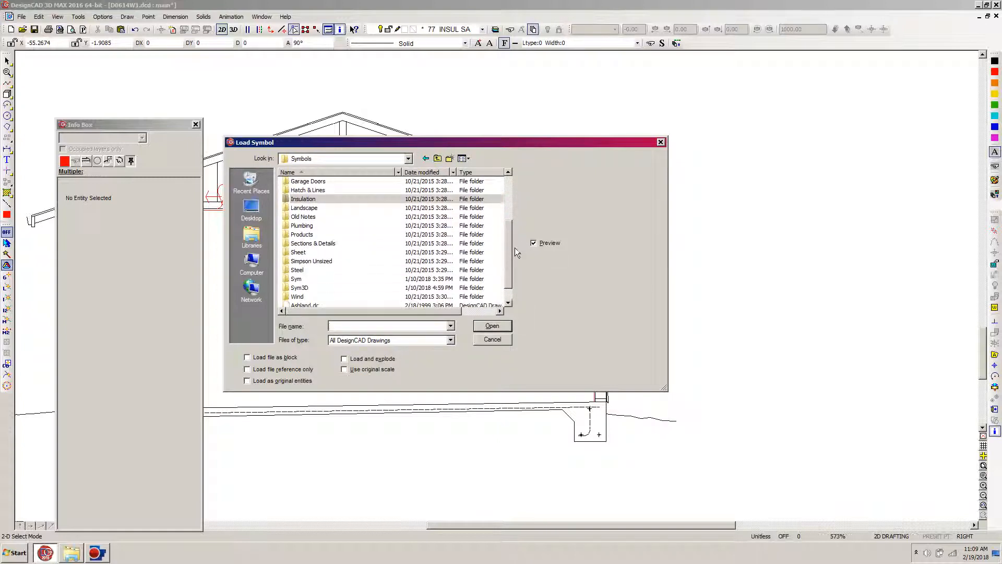
pyautogui.doubleClick(297, 279)
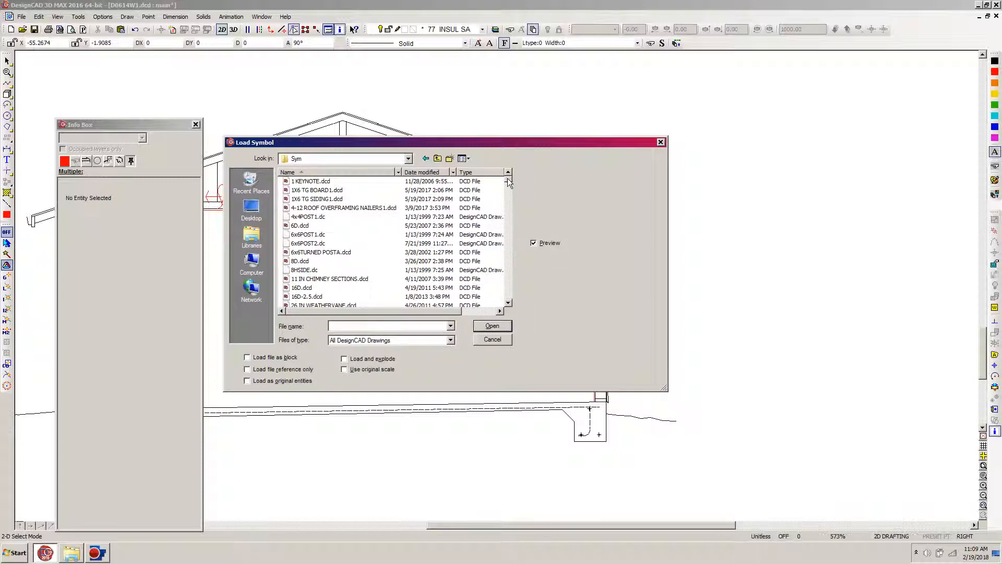
# Step: Load the footing drain symbol FTNGDRN1.dcd and place it in the empty area to the right of the section
pyautogui.moveTo(510, 182); pyautogui.dragTo(537, 220)
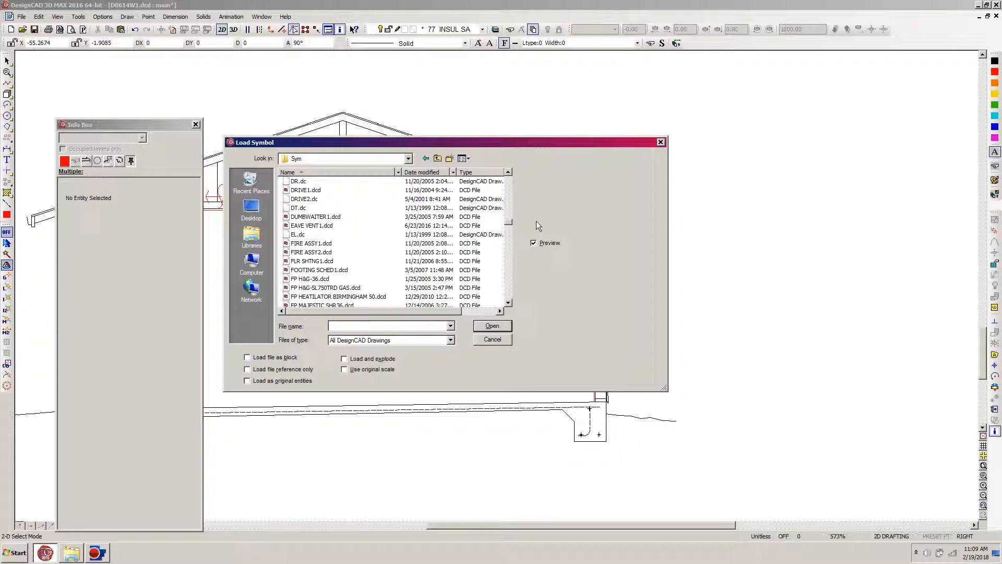
pyautogui.click(509, 302)
pyautogui.click(509, 302)
pyautogui.click(509, 302)
pyautogui.click(509, 303)
pyautogui.click(509, 303)
pyautogui.click(509, 303)
pyautogui.click(509, 303)
pyautogui.click(509, 303)
pyautogui.click(509, 302)
pyautogui.click(509, 302)
pyautogui.click(509, 303)
pyautogui.click(509, 303)
pyautogui.click(509, 303)
pyautogui.click(509, 303)
pyautogui.click(509, 303)
pyautogui.click(509, 302)
pyautogui.click(509, 303)
pyautogui.click(509, 303)
pyautogui.click(509, 303)
pyautogui.click(510, 302)
pyautogui.click(509, 302)
pyautogui.click(509, 302)
pyautogui.click(509, 303)
pyautogui.click(509, 303)
pyautogui.click(509, 303)
pyautogui.click(509, 303)
pyautogui.click(509, 303)
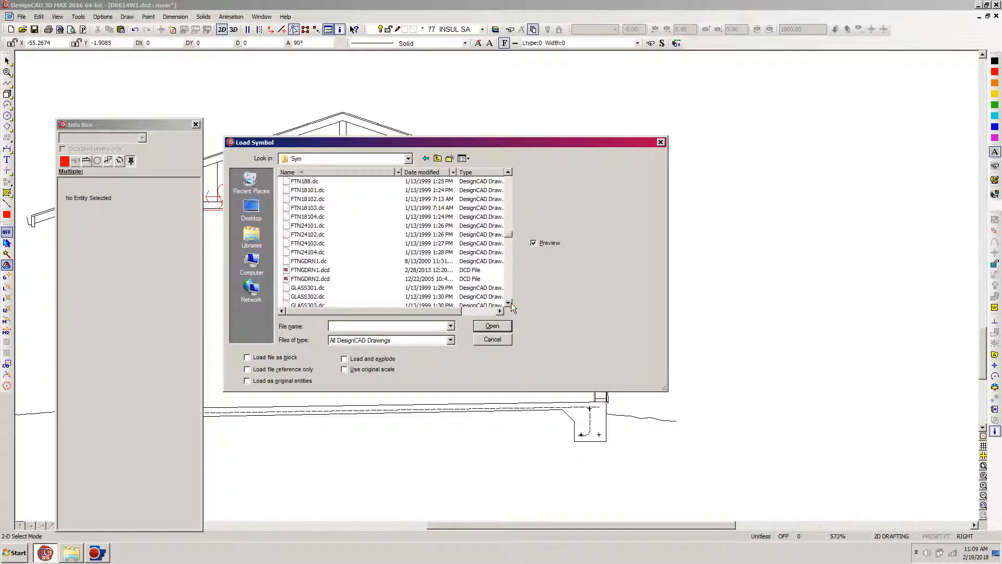
pyautogui.click(306, 270)
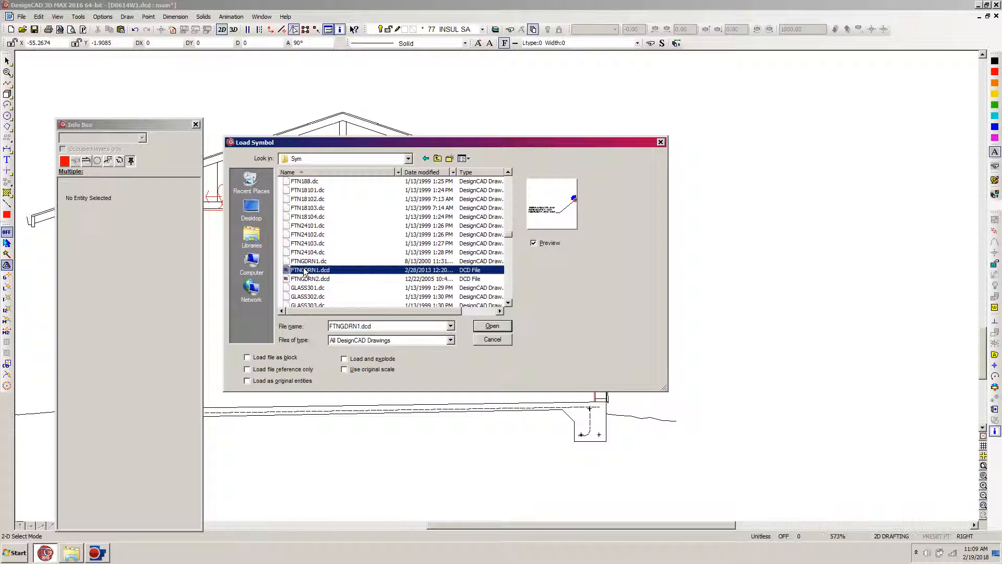
pyautogui.click(492, 326)
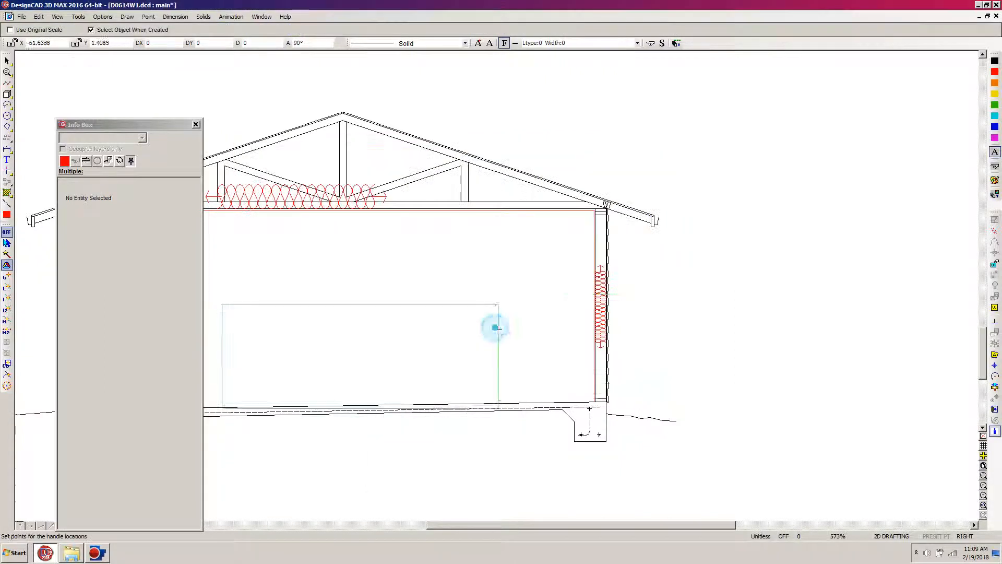
pyautogui.click(955, 300)
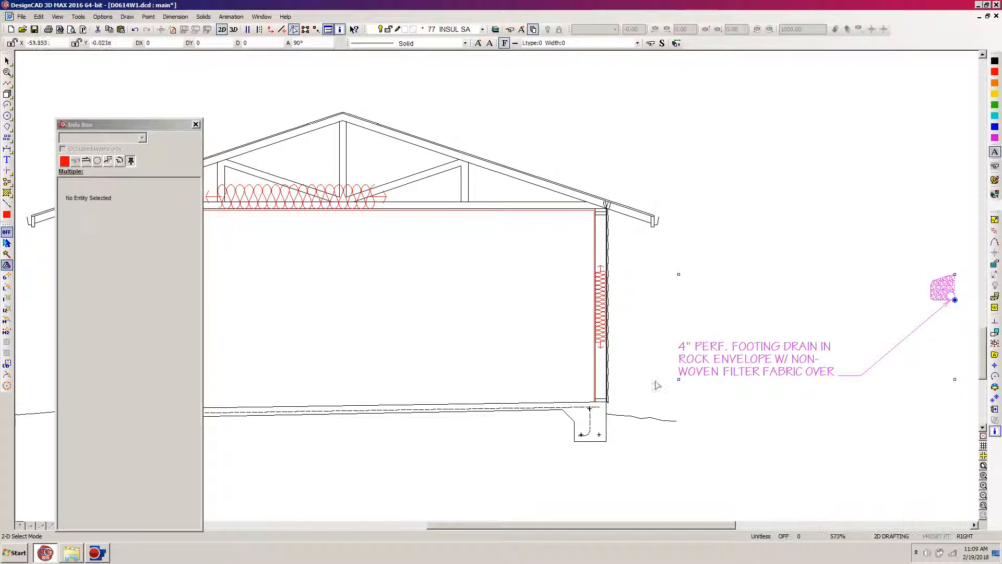
# Step: Explode the footing drain symbol into separate entities
pyautogui.moveTo(649, 527); pyautogui.dragTo(700, 526)
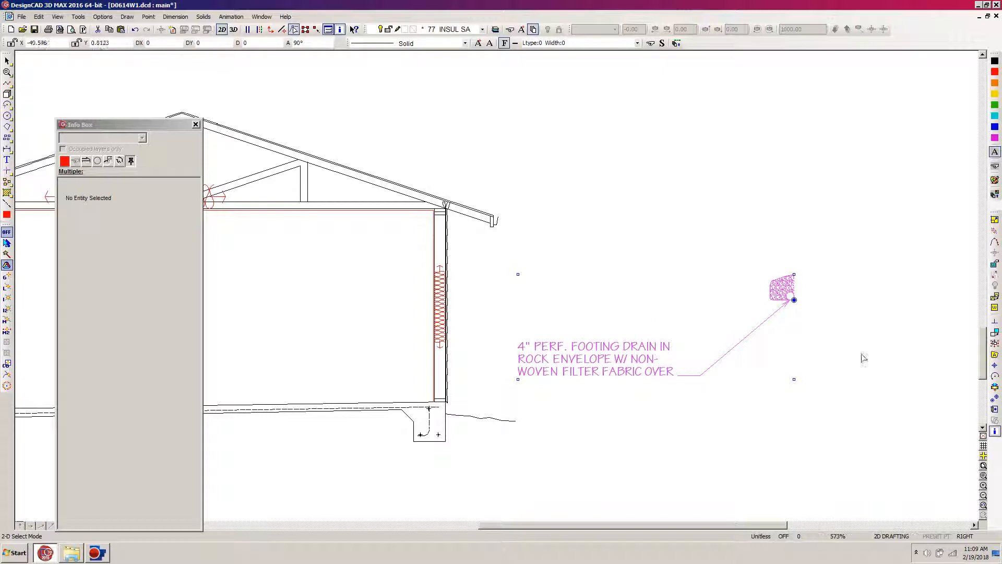
pyautogui.click(994, 344)
pyautogui.click(593, 412)
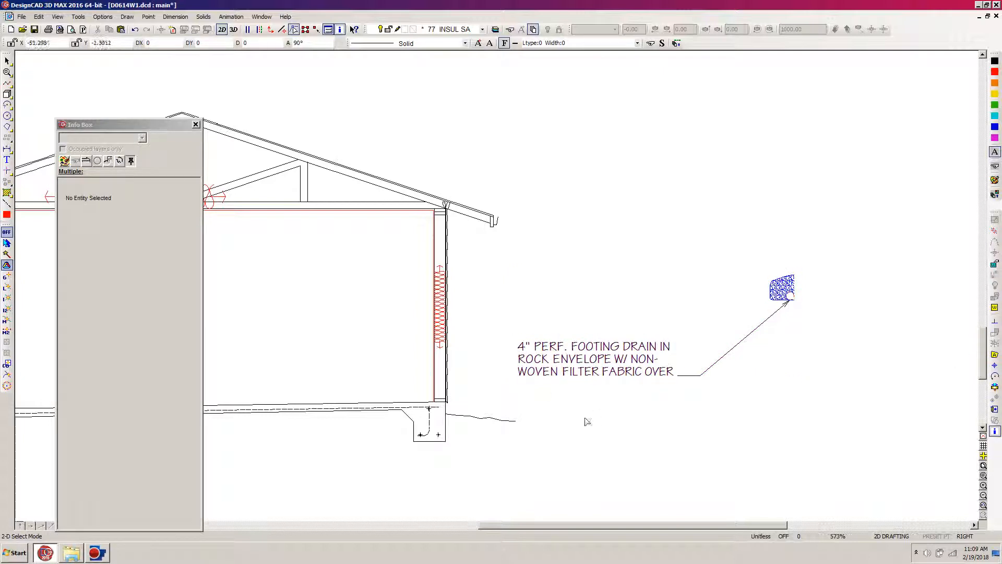
# Step: Delete the footing drain's note text and leader arrow from the exploded symbol
pyautogui.moveTo(491, 405); pyautogui.dragTo(739, 321)
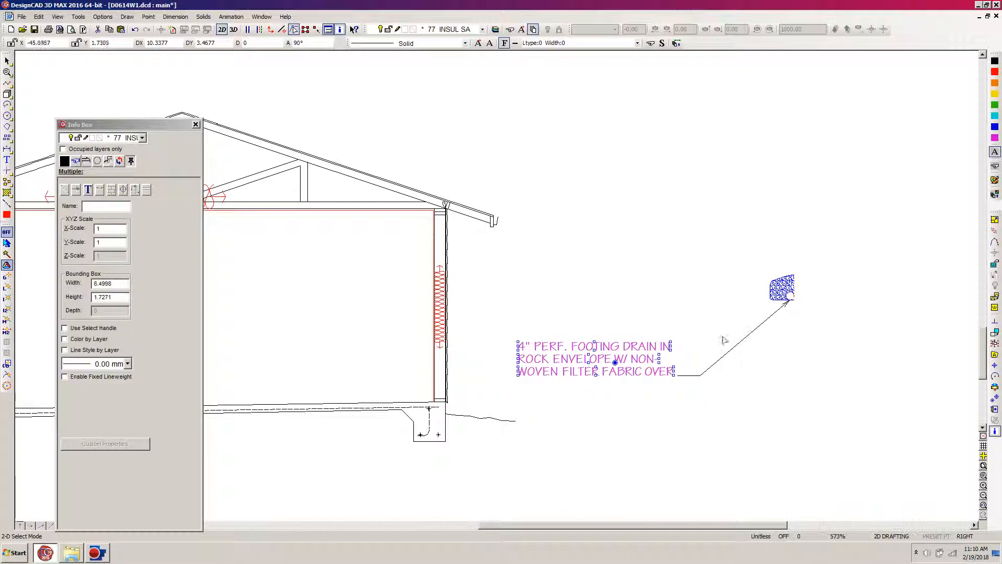
pyautogui.press('Delete')
pyautogui.click(711, 369)
pyautogui.press('Delete')
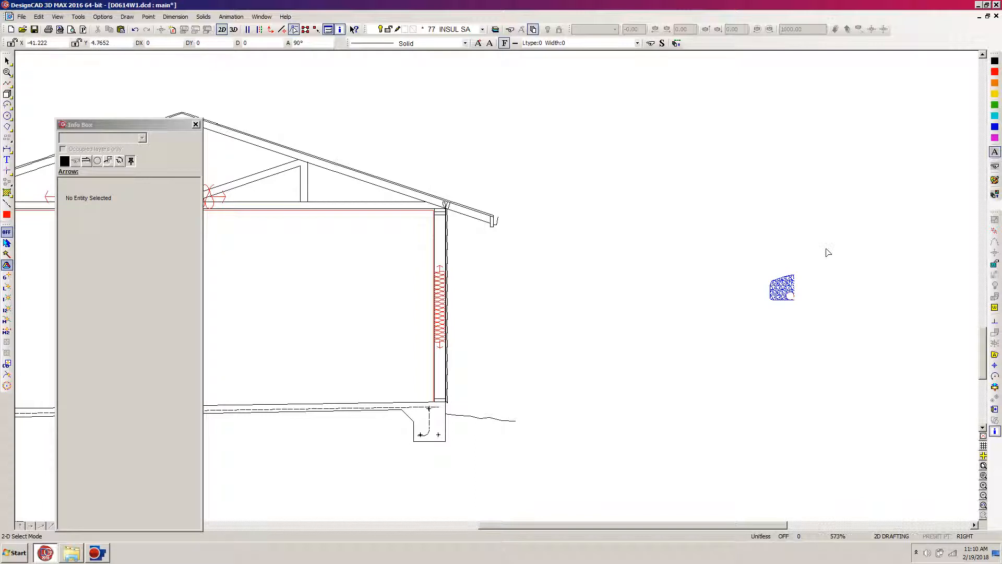
# Step: Select the drain pipe with its rock envelope and set the selection handle at its lower-right corner
pyautogui.moveTo(827, 256)
pyautogui.mouseDown()
pyautogui.moveTo(799, 303)
pyautogui.moveTo(707, 342)
pyautogui.moveTo(684, 335)
pyautogui.mouseUp()
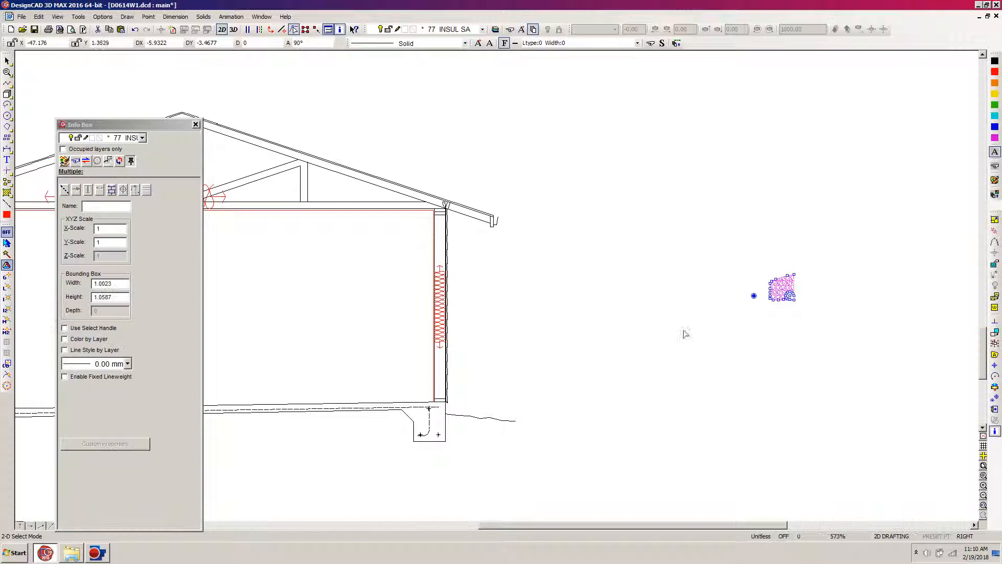
pyautogui.press('z')
pyautogui.click(844, 257)
pyautogui.click(721, 326)
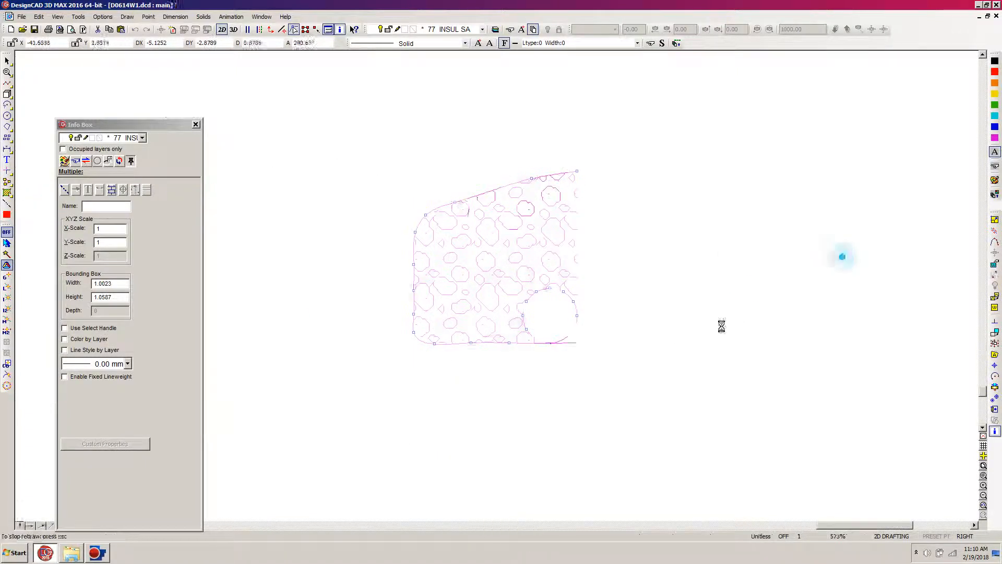
pyautogui.click(994, 398)
pyautogui.click(577, 343)
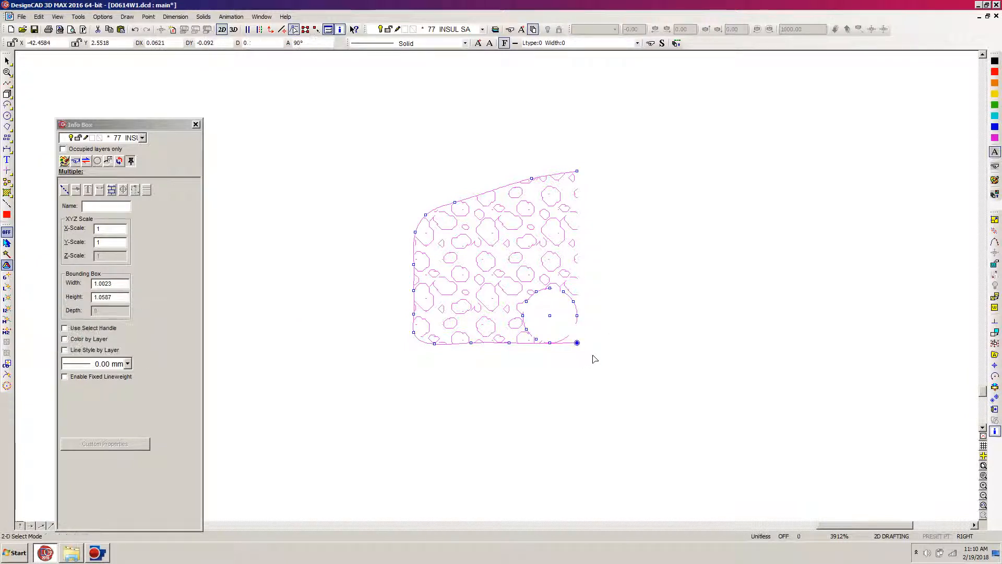
# Step: Mirror a copy of the drain normal to the X axis at the right footing's outer bottom corner, and delete the original
pyautogui.scroll(-3, 599, 356)
pyautogui.scroll(-1, 498, 287)
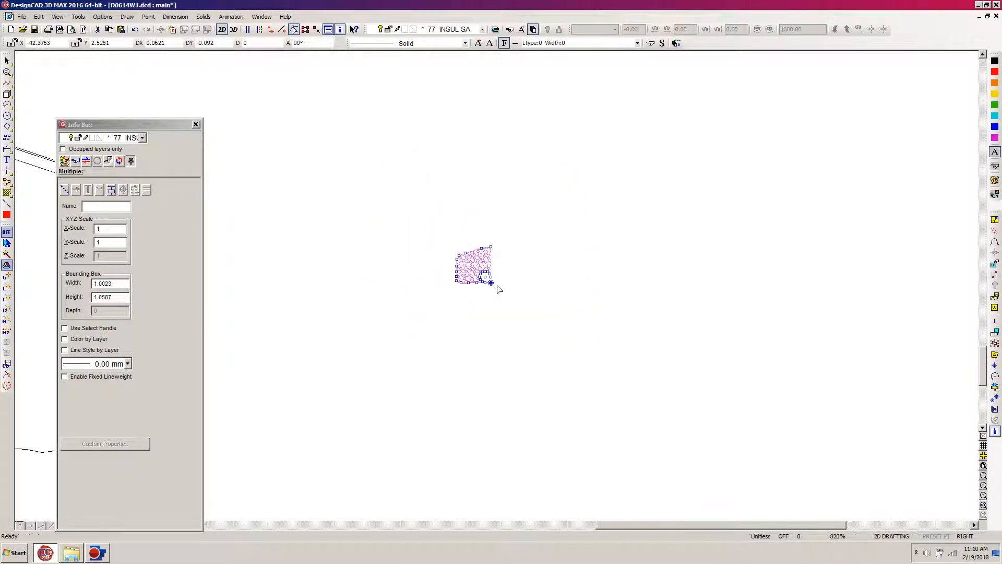
pyautogui.moveTo(707, 525); pyautogui.dragTo(580, 525)
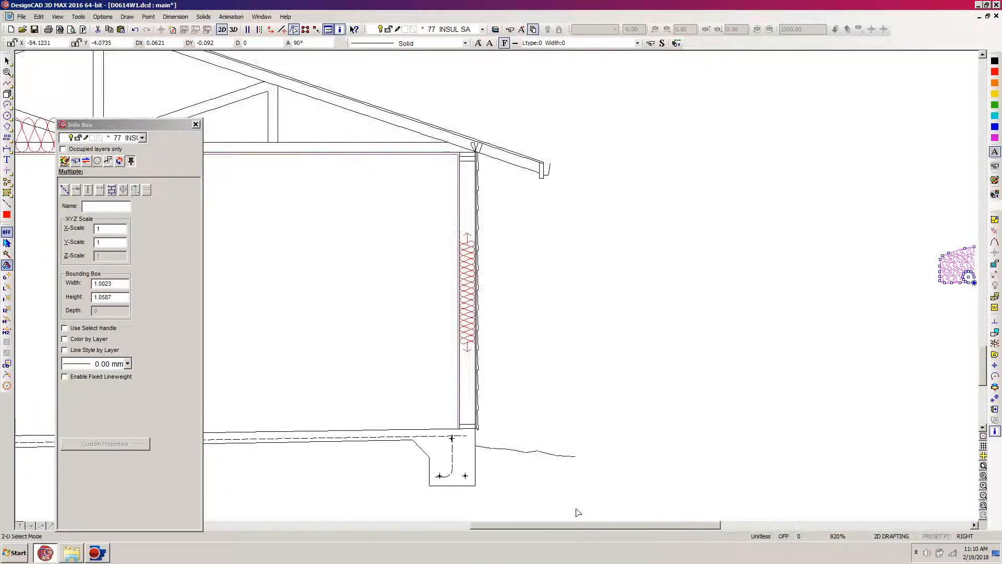
pyautogui.press('m')
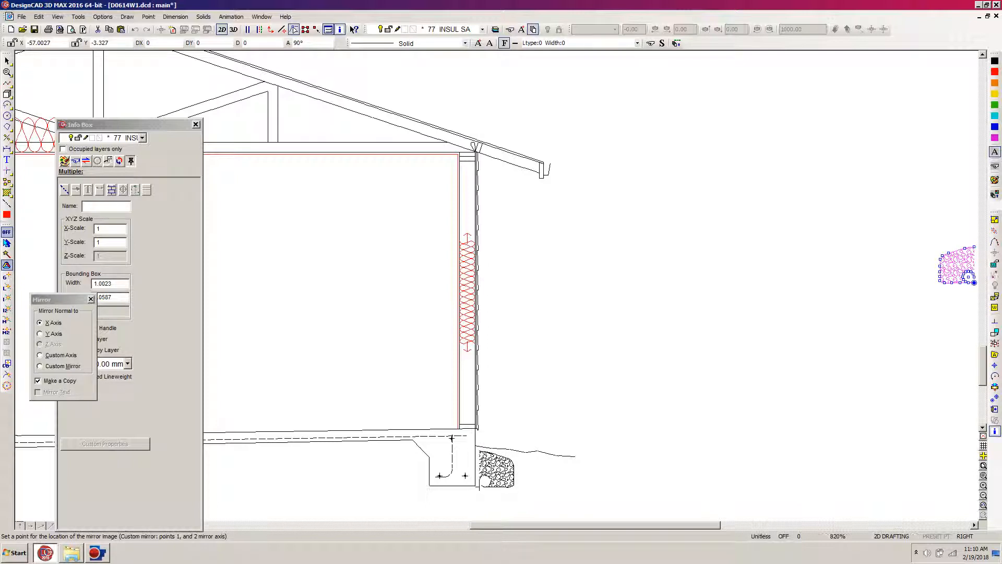
pyautogui.click(477, 483)
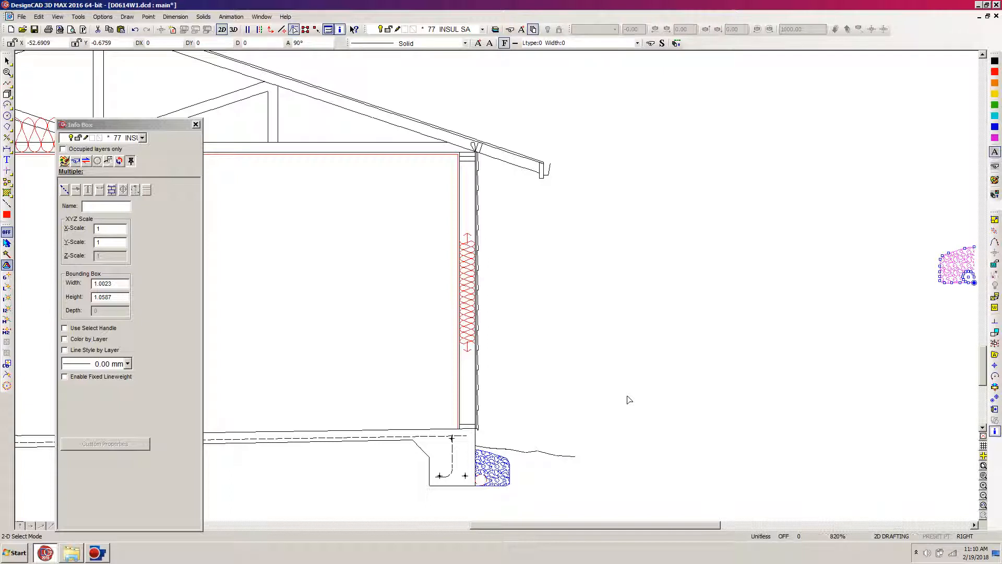
pyautogui.press('Delete')
# Step: Draw a red line parallel to the slab's underside, 2" below it
pyautogui.scroll(-5, 406, 417)
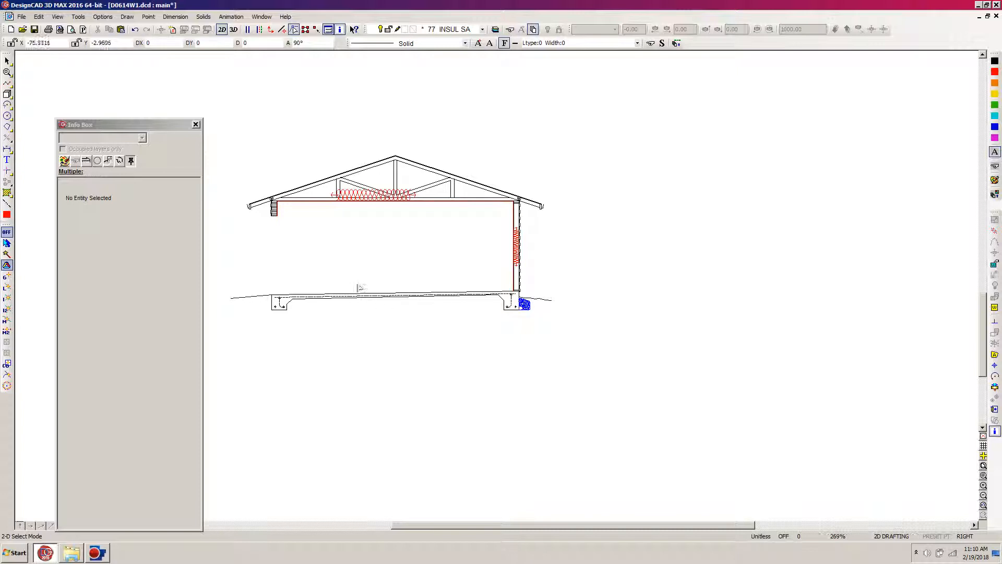
pyautogui.moveTo(257, 275); pyautogui.dragTo(534, 348)
pyautogui.scroll(-4, 514, 448)
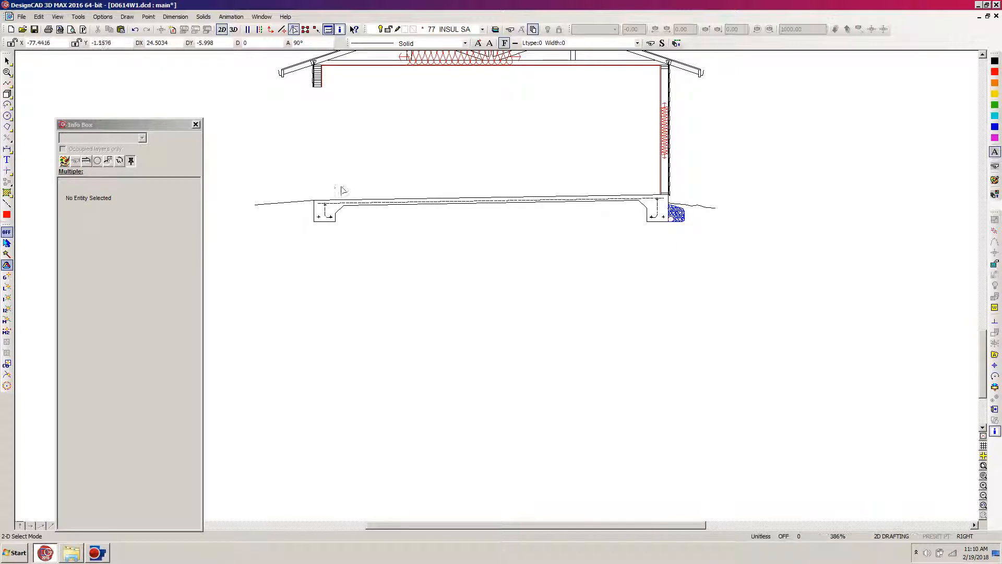
pyautogui.click(453, 209)
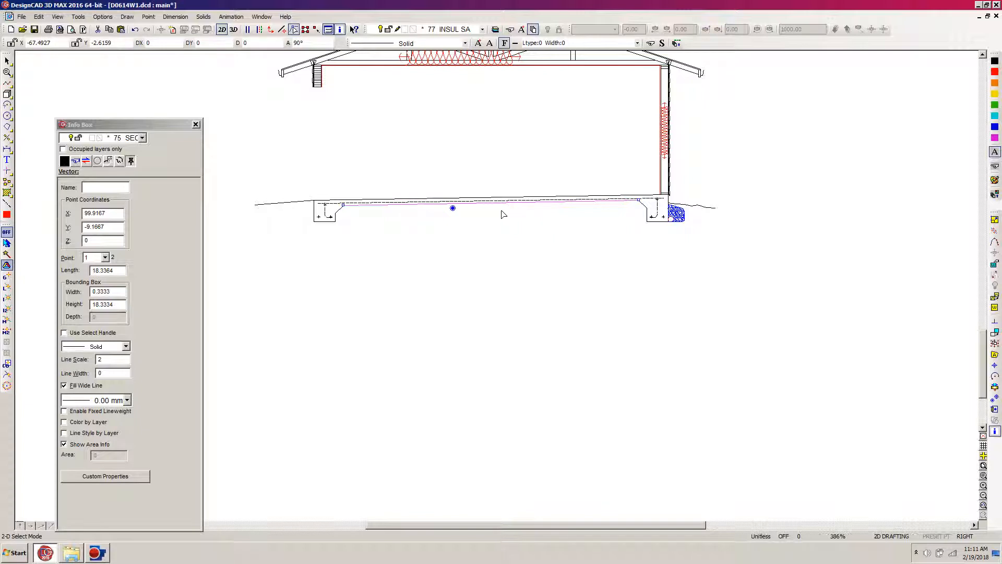
pyautogui.press('p')
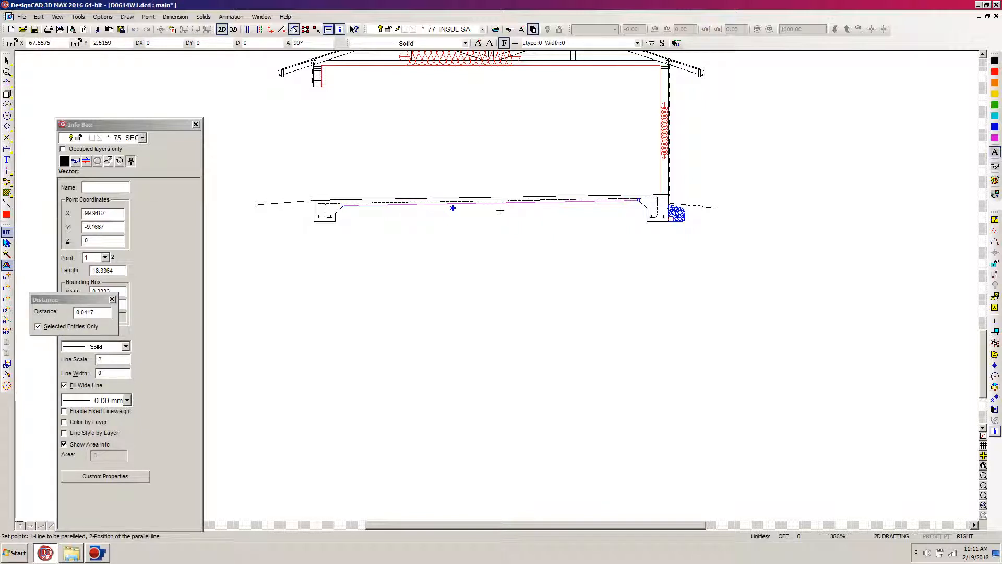
pyautogui.write('2')
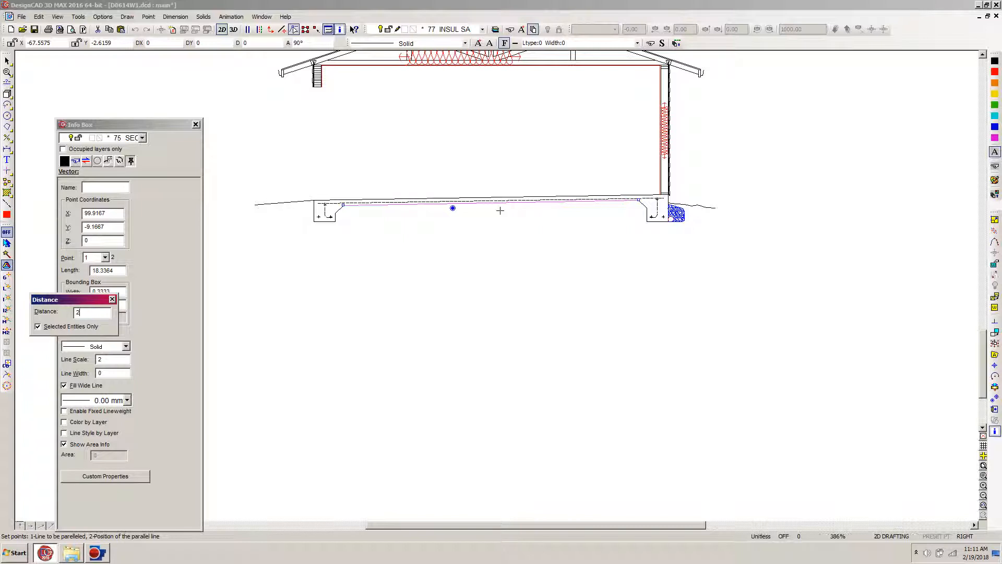
pyautogui.write('"')
pyautogui.press('Return')
pyautogui.click(490, 204)
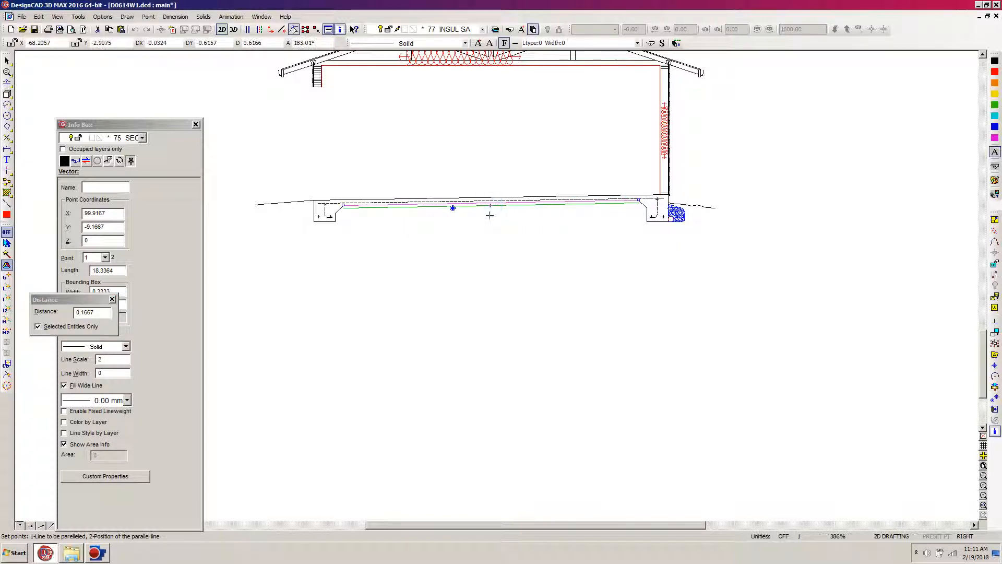
pyautogui.click(489, 215)
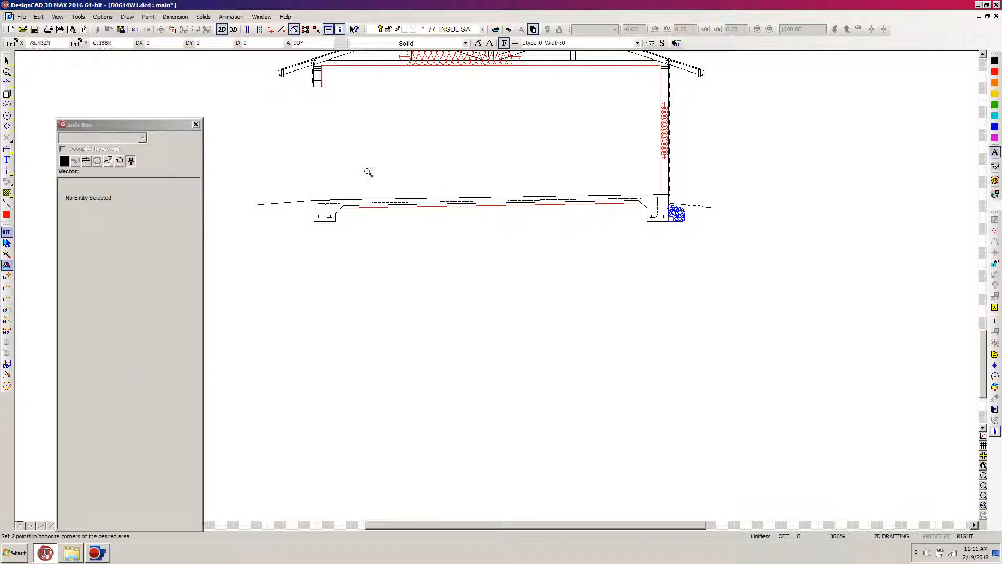
# Step: Move the info box clear of the slab and trim the red line's left end to the left footing's sloped face
pyautogui.moveTo(291, 168); pyautogui.dragTo(689, 258)
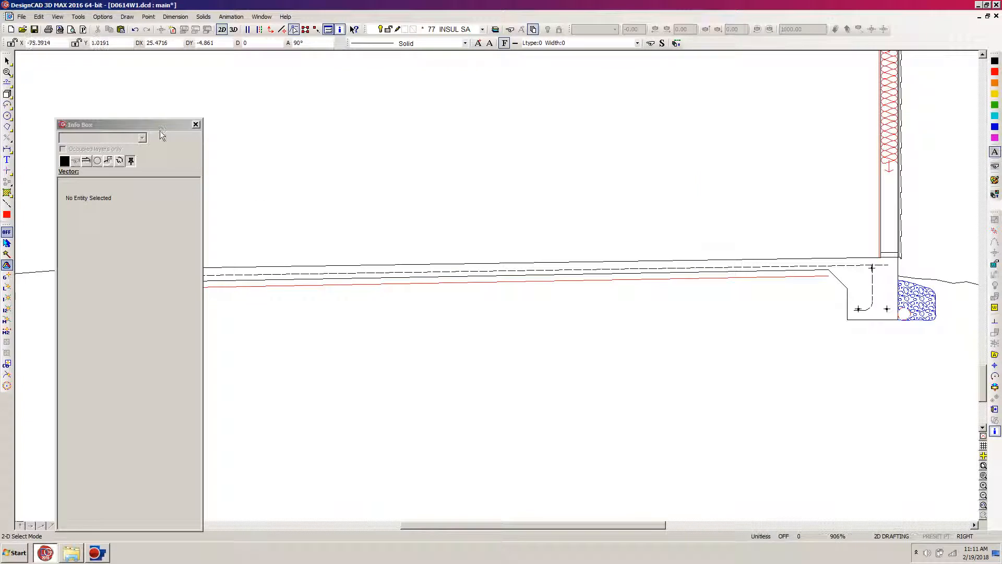
pyautogui.moveTo(160, 126); pyautogui.dragTo(262, 427)
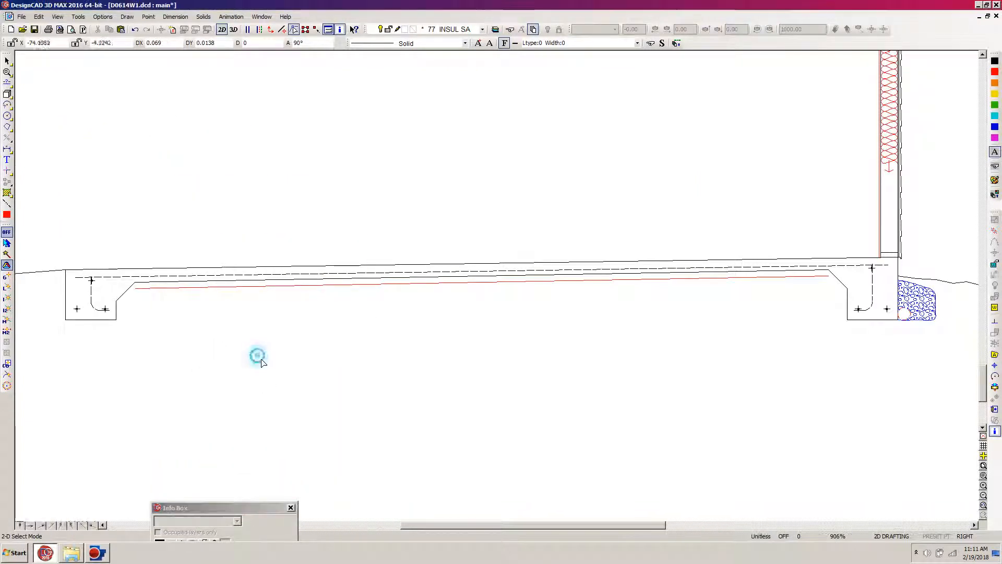
pyautogui.click(157, 294)
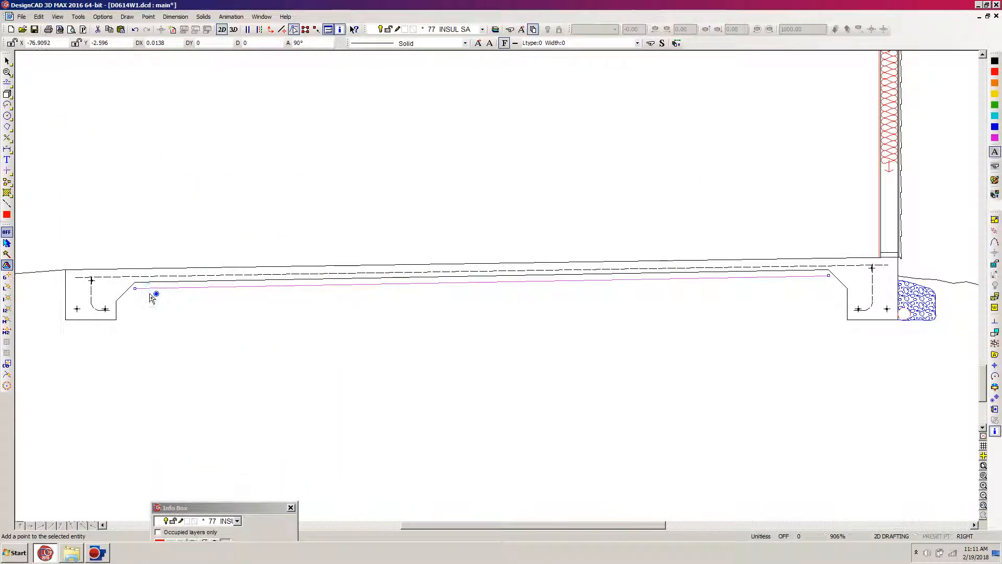
pyautogui.press('t')
pyautogui.click(140, 289)
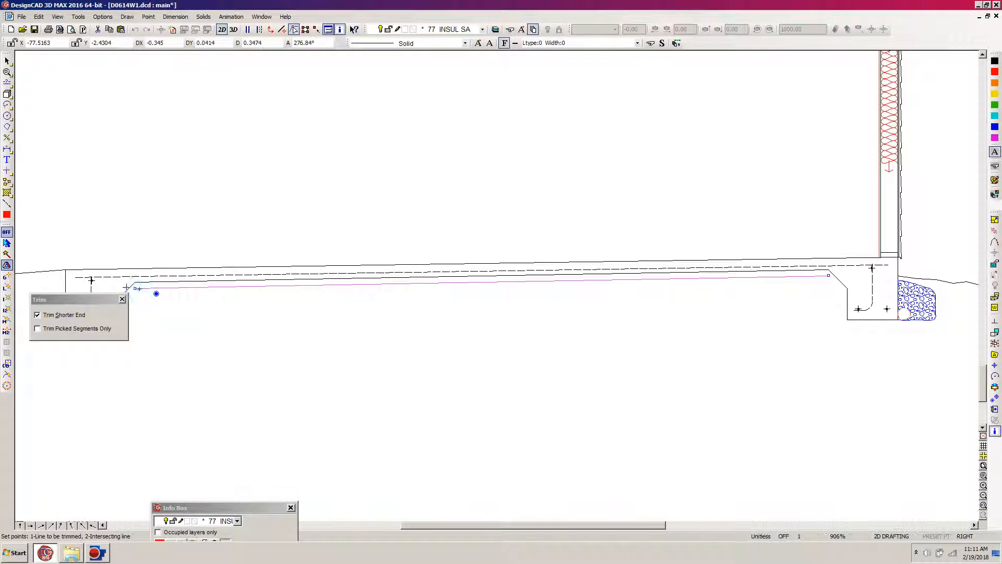
pyautogui.click(127, 288)
pyautogui.press('Escape')
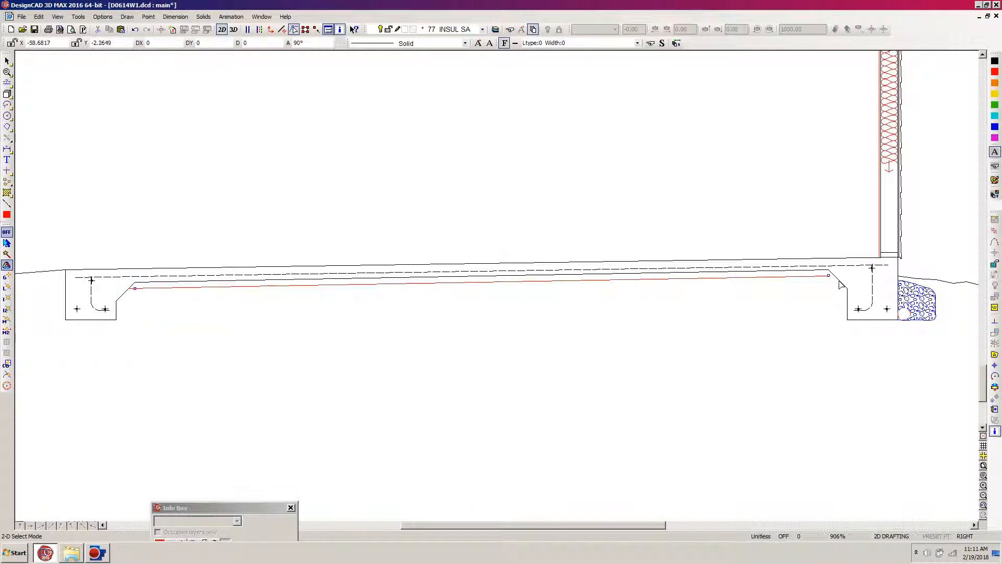
# Step: Trim the red line's right end to the right footing's sloped face
pyautogui.press('t')
pyautogui.click(830, 277)
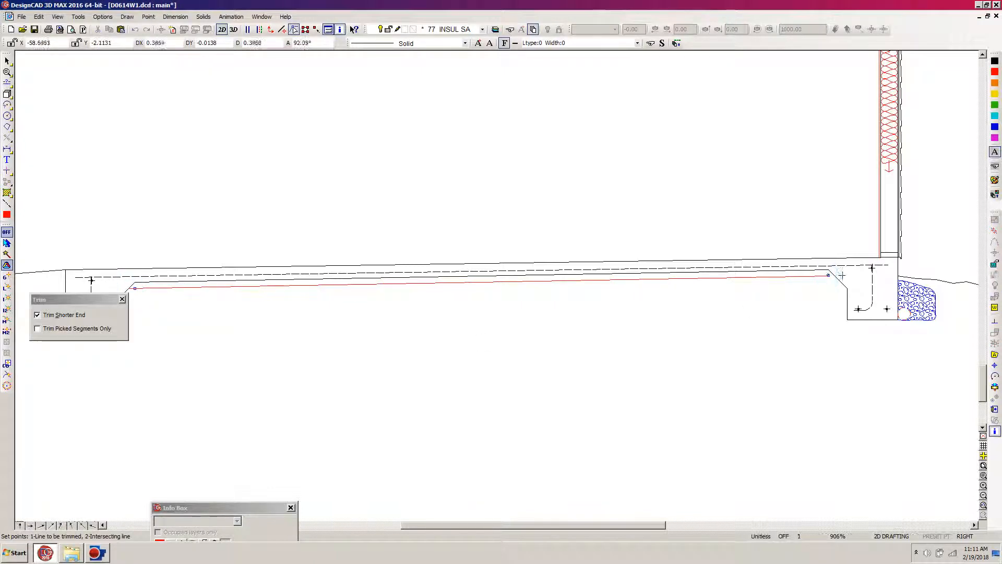
pyautogui.click(837, 278)
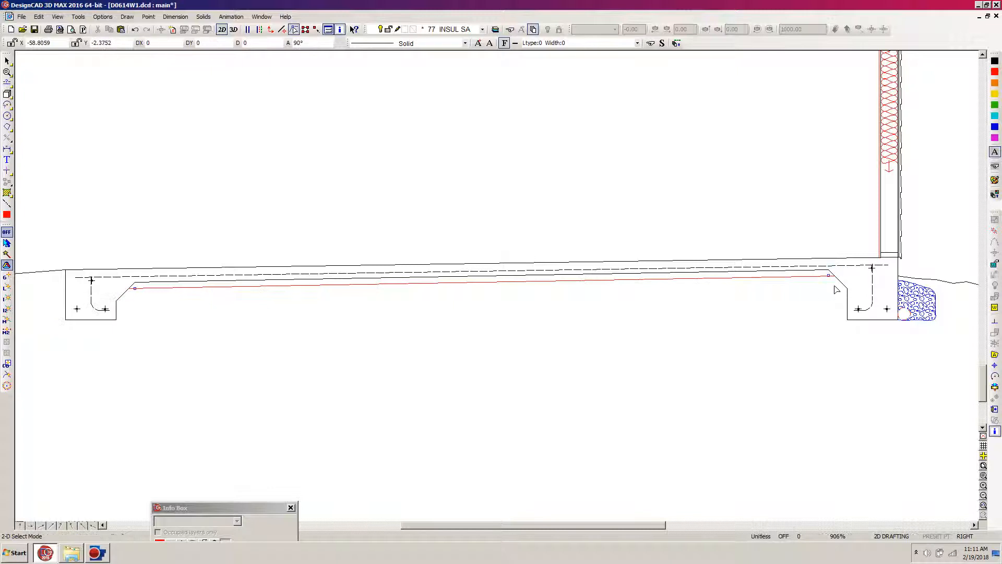
# Step: Add and shift points along the red line beneath the slab so it becomes slightly wavy between the two footings
pyautogui.click(323, 287)
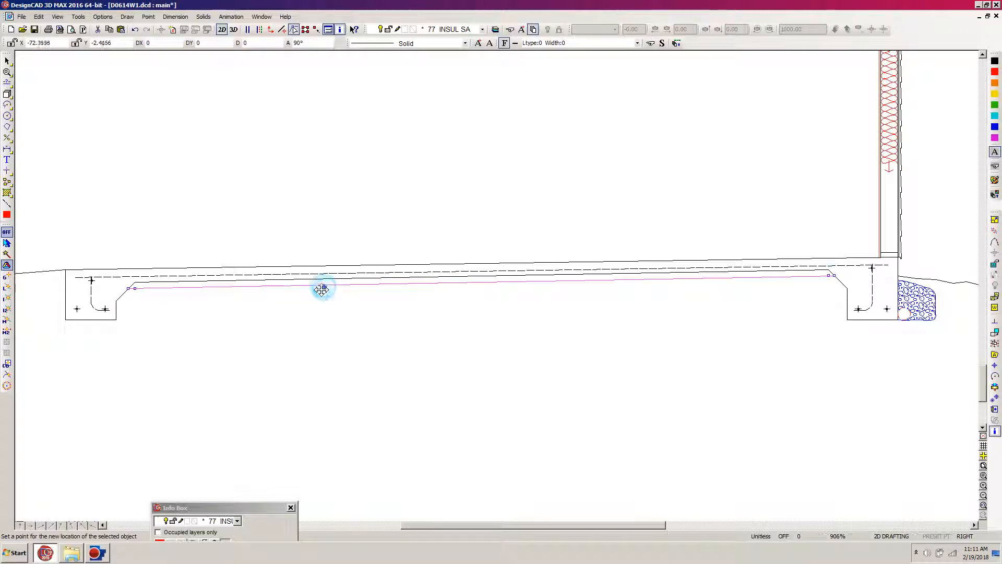
pyautogui.click(168, 289)
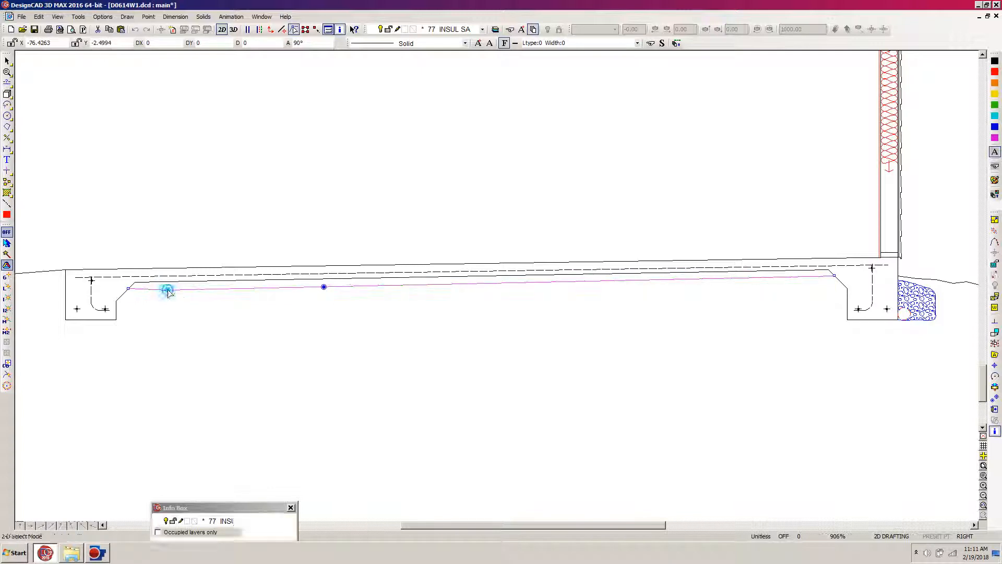
pyautogui.click(191, 291)
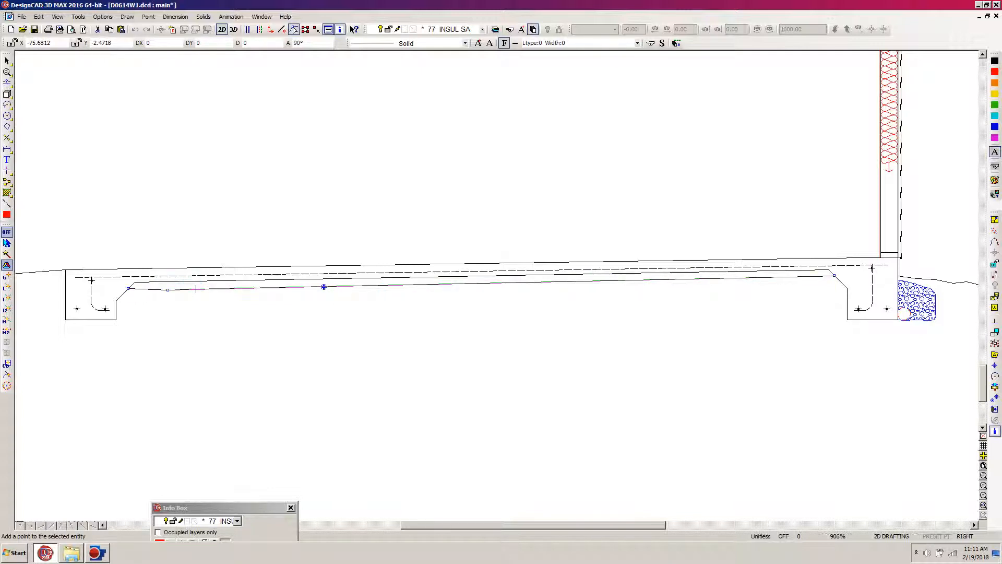
pyautogui.click(197, 287)
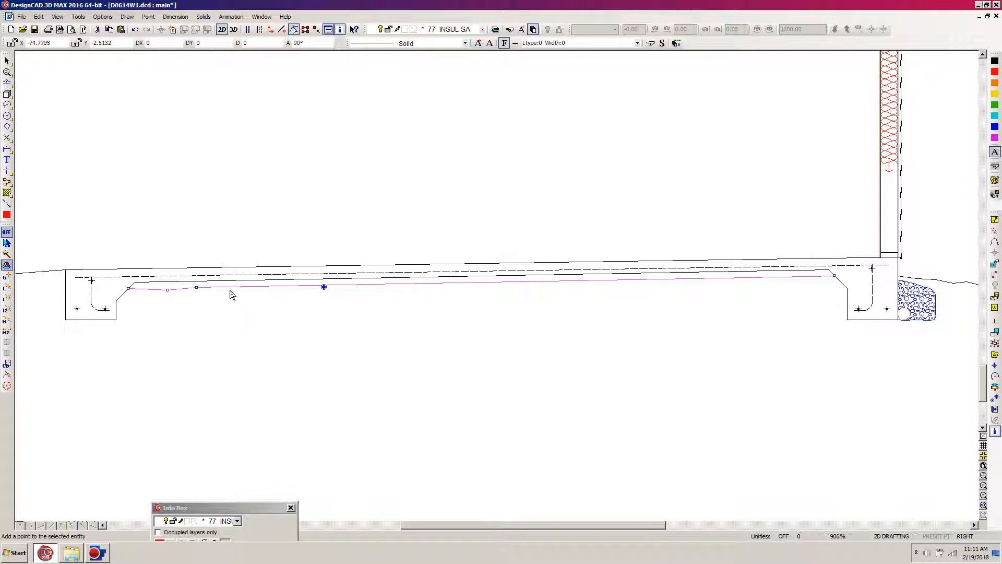
pyautogui.click(200, 288)
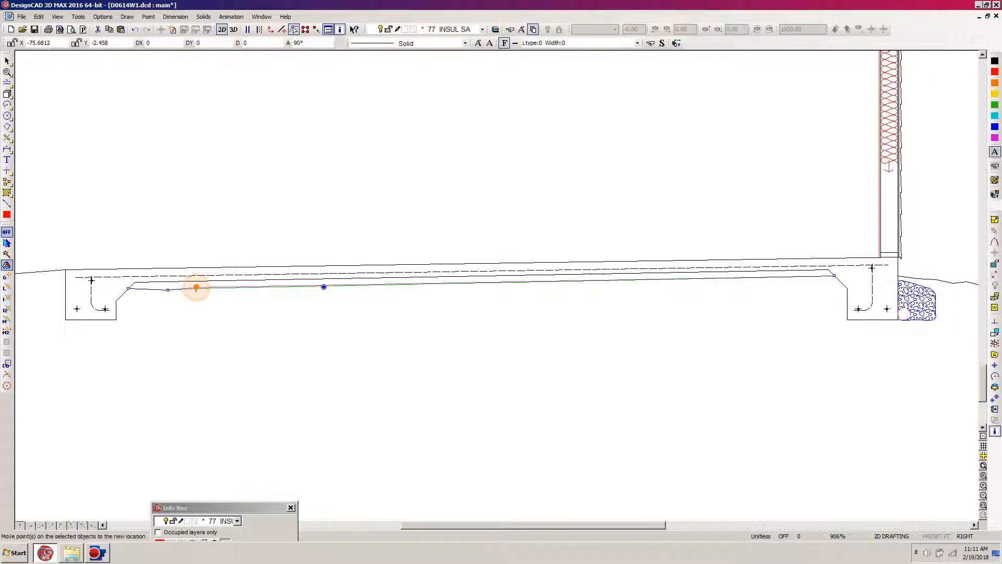
pyautogui.click(254, 290)
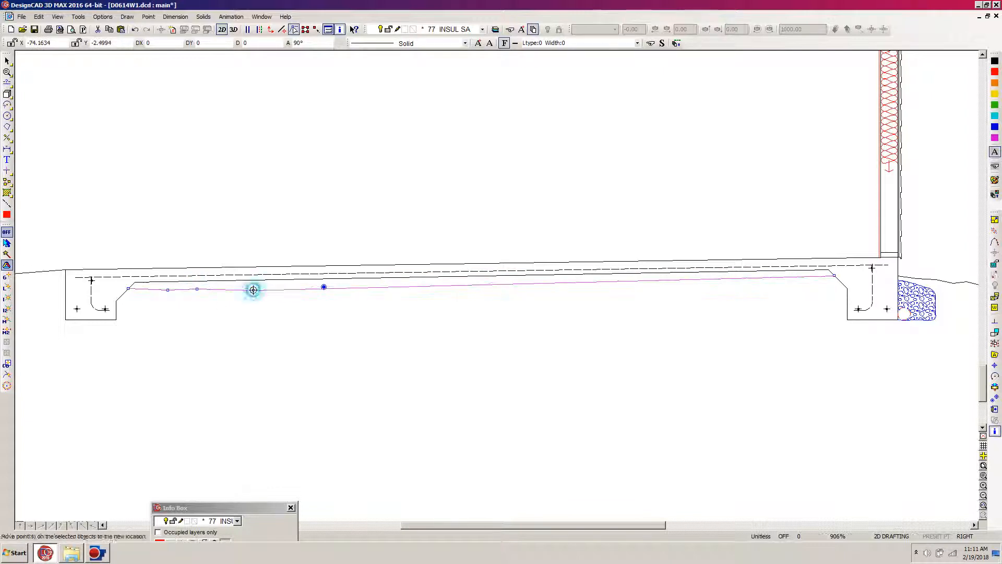
pyautogui.click(284, 287)
pyautogui.click(362, 286)
pyautogui.click(408, 286)
pyautogui.click(460, 285)
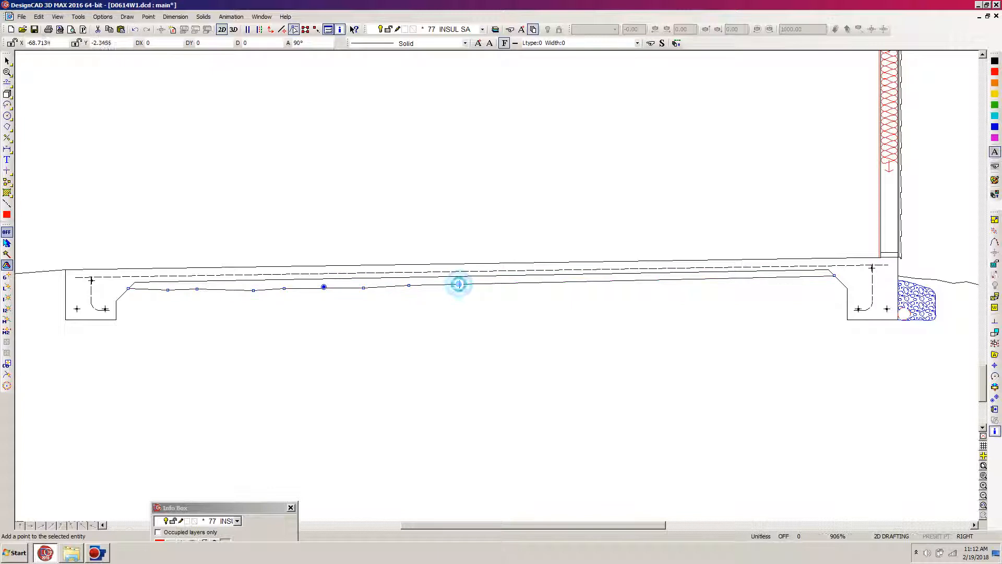
pyautogui.click(520, 284)
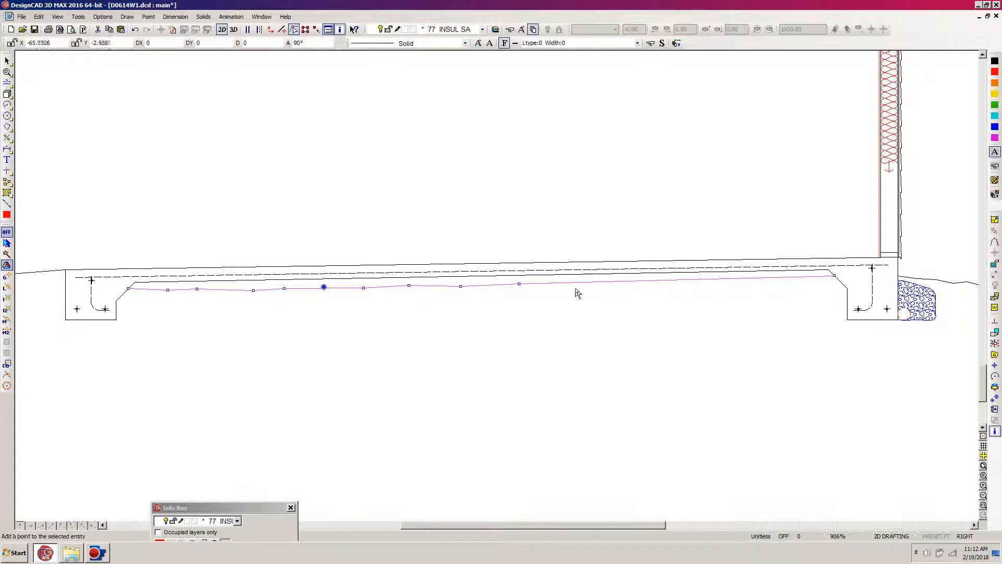
pyautogui.click(587, 284)
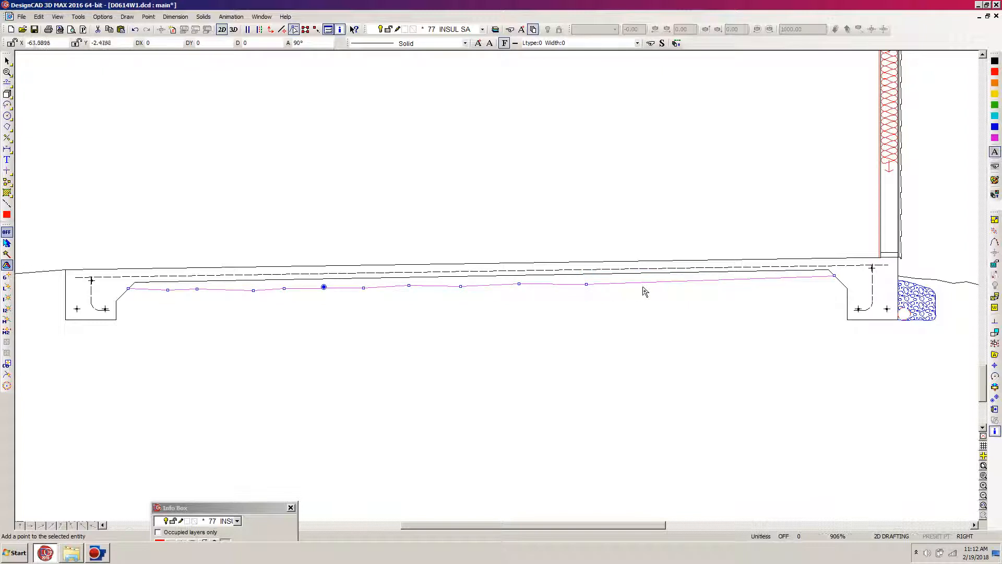
pyautogui.click(654, 280)
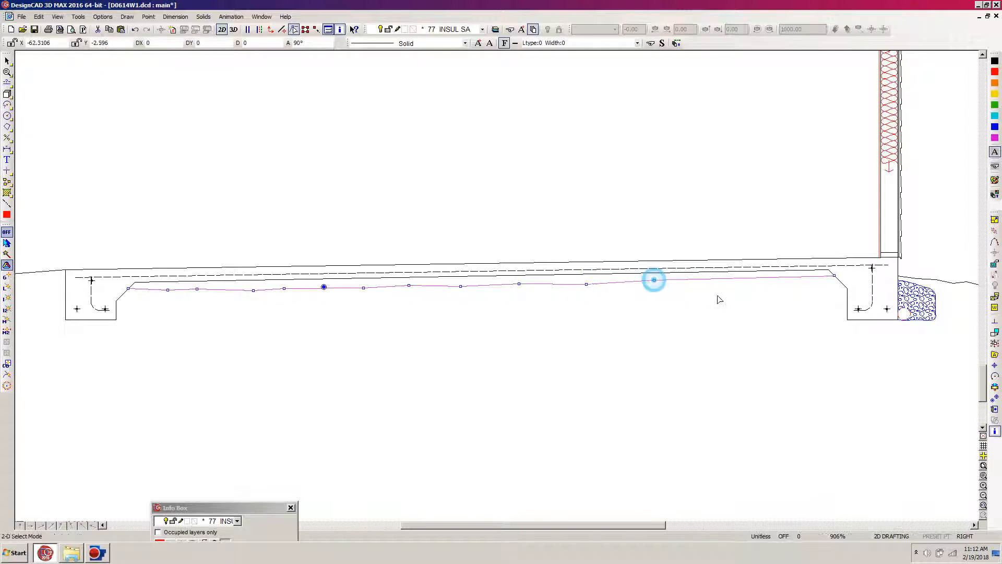
pyautogui.click(724, 281)
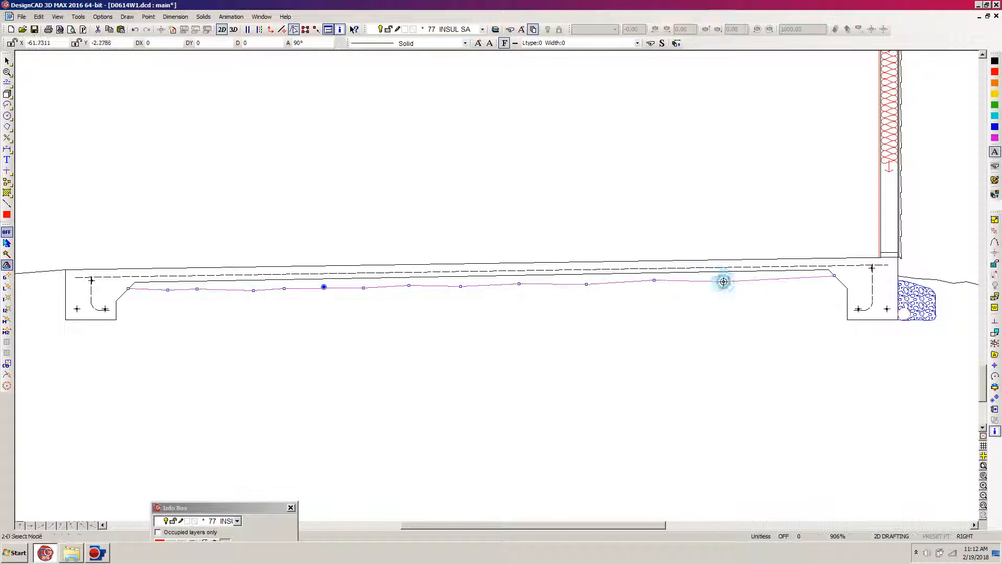
pyautogui.click(784, 276)
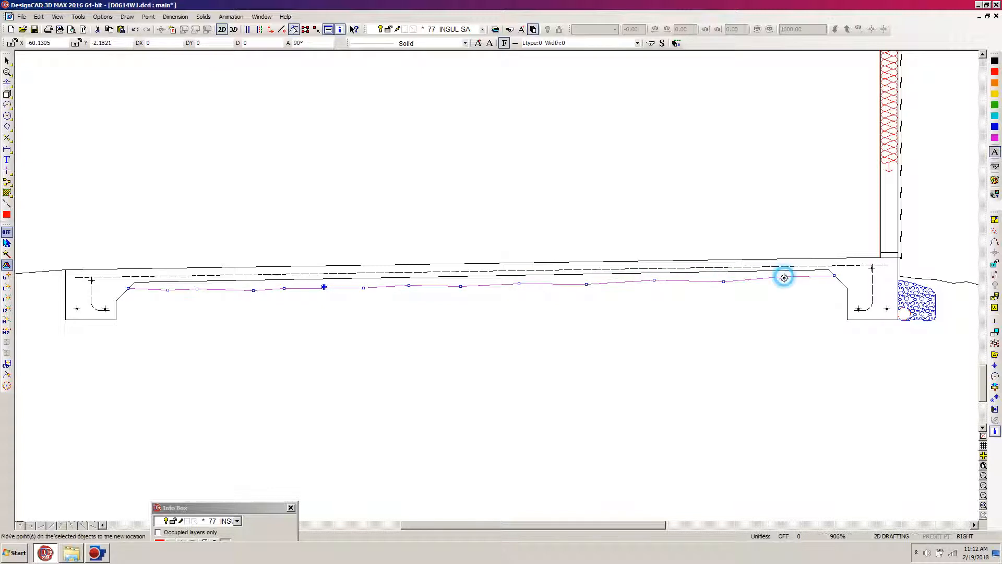
pyautogui.click(461, 337)
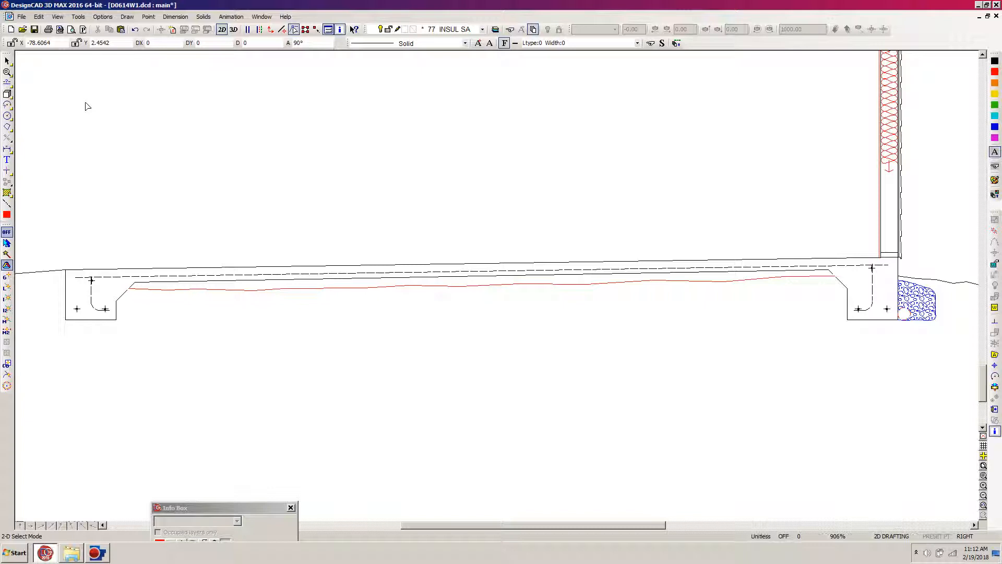
# Step: Hatch the left half of the strip between slab underside and wavy red line with DASH, scale 0.05, angle 45, ending in a slanted notch
pyautogui.press('h')
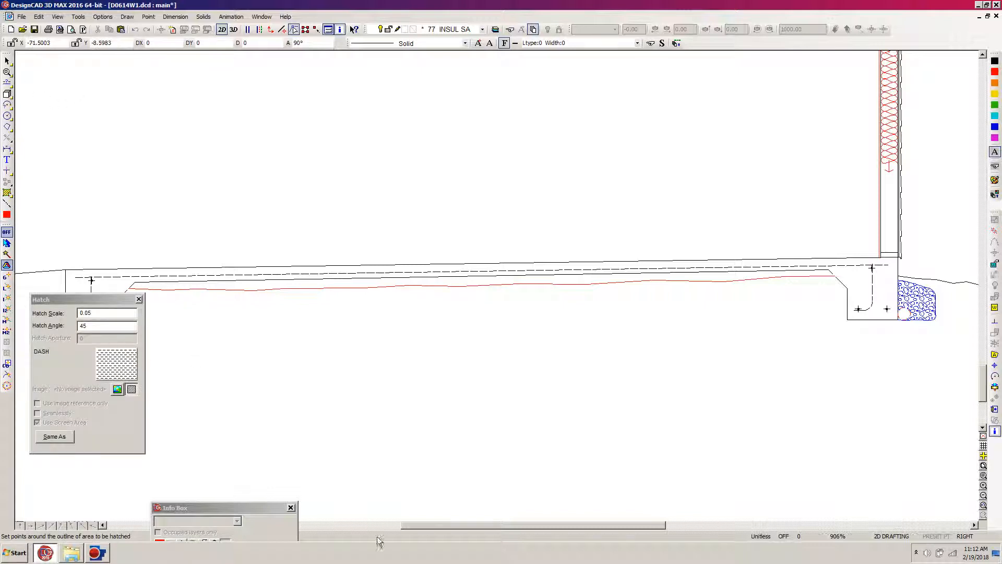
pyautogui.moveTo(431, 524); pyautogui.dragTo(414, 525)
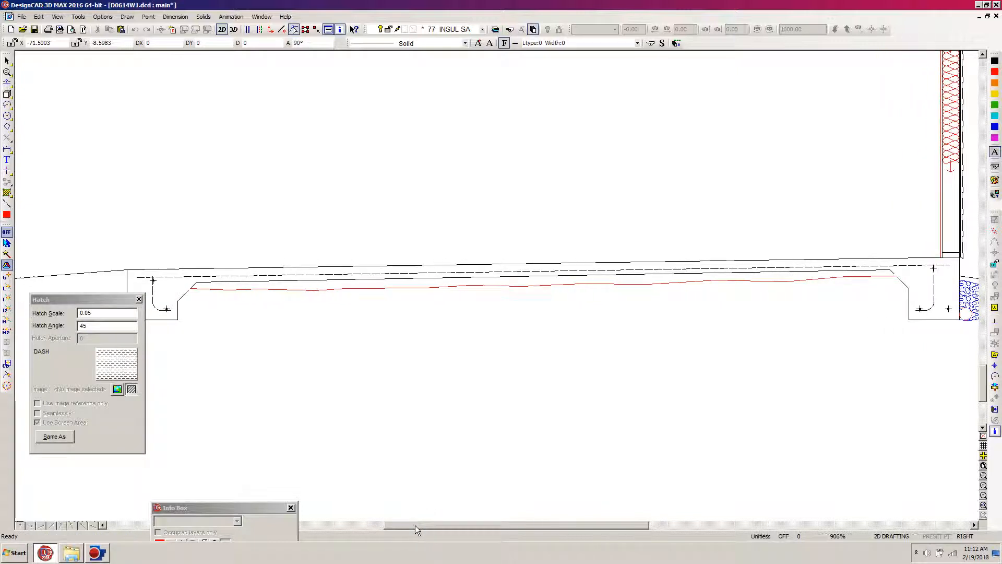
pyautogui.click(190, 288)
pyautogui.click(196, 282)
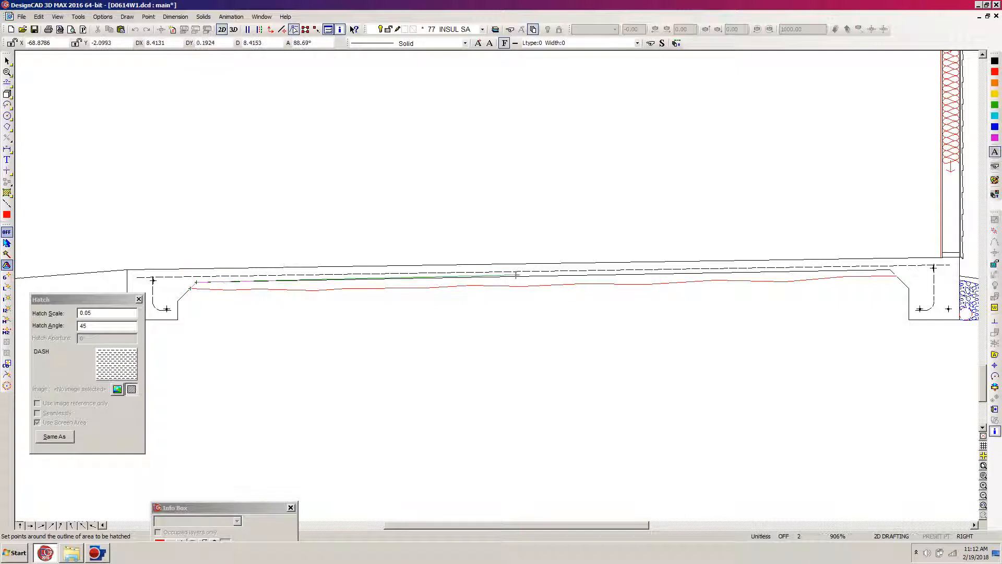
pyautogui.click(536, 276)
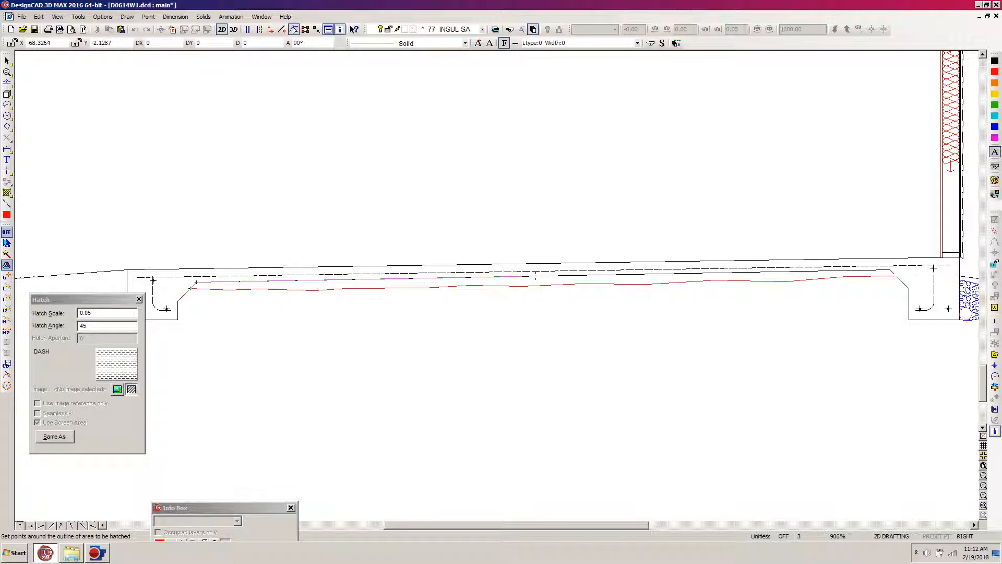
pyautogui.click(486, 280)
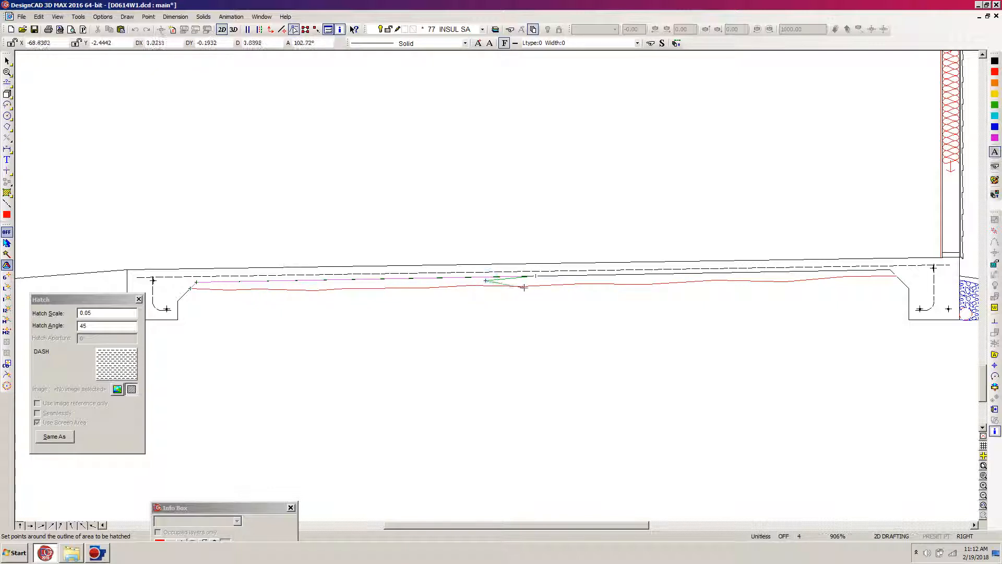
pyautogui.click(522, 286)
pyautogui.click(470, 285)
pyautogui.click(425, 288)
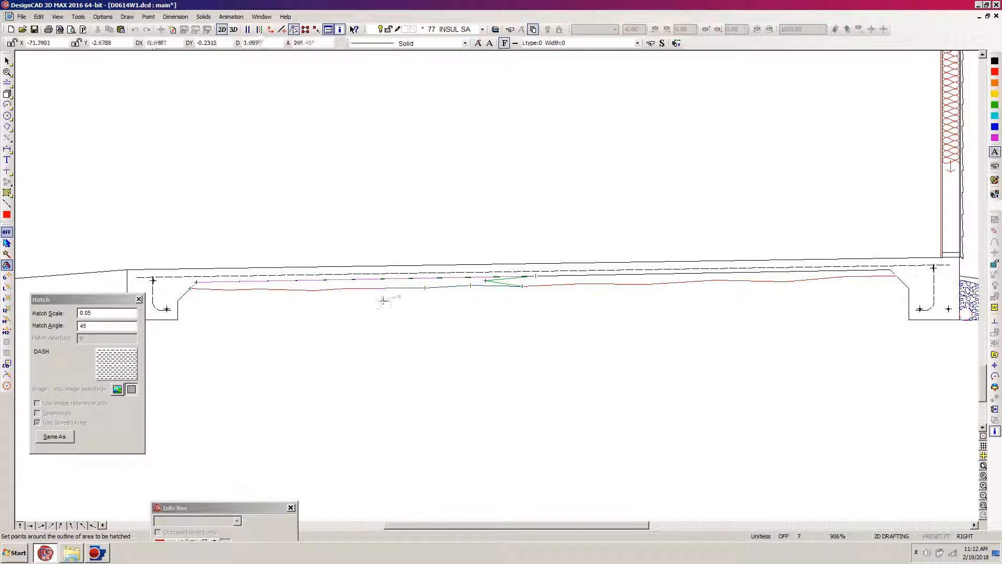
pyautogui.click(344, 289)
pyautogui.click(316, 290)
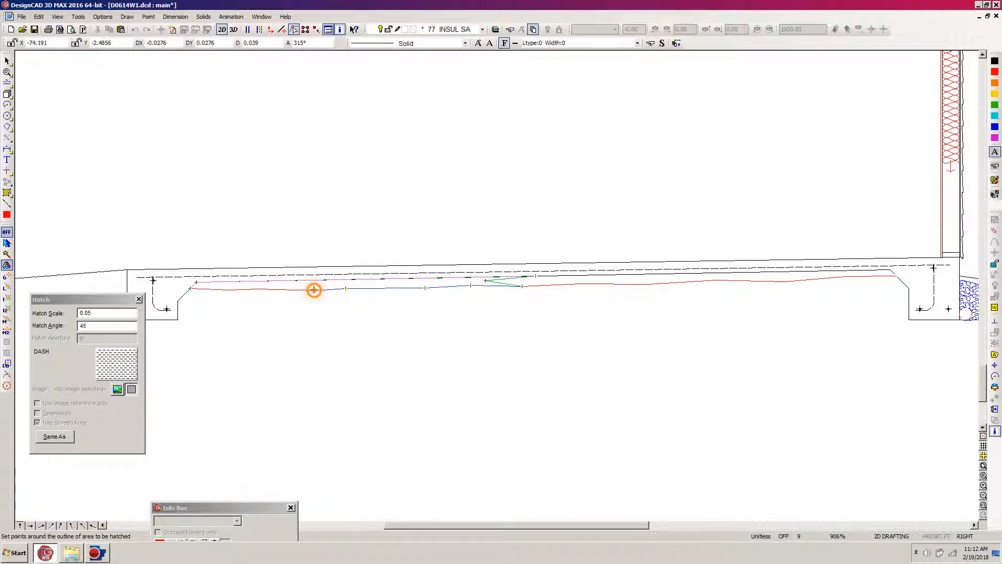
pyautogui.click(257, 288)
pyautogui.click(229, 290)
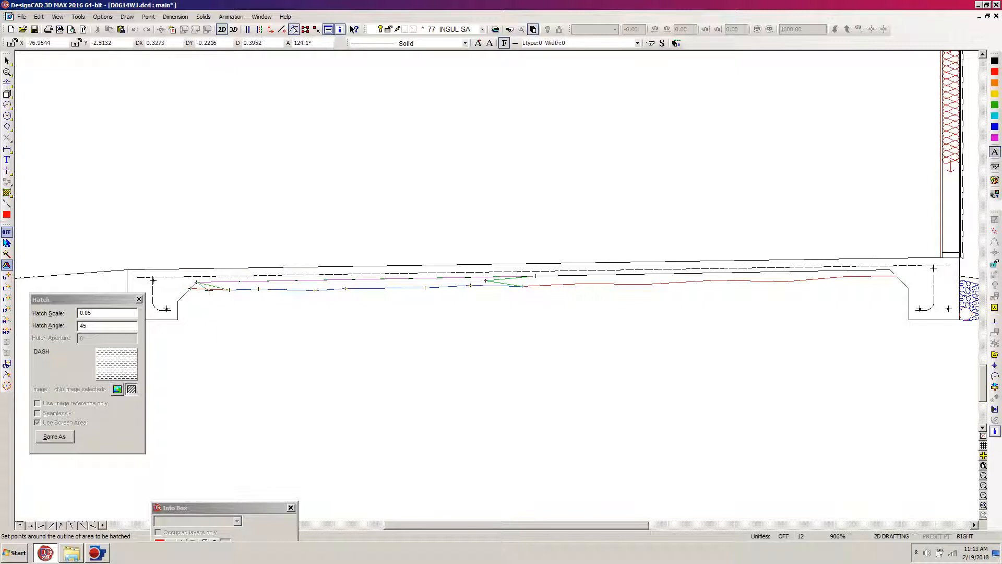
pyautogui.click(190, 289)
pyautogui.press('Return')
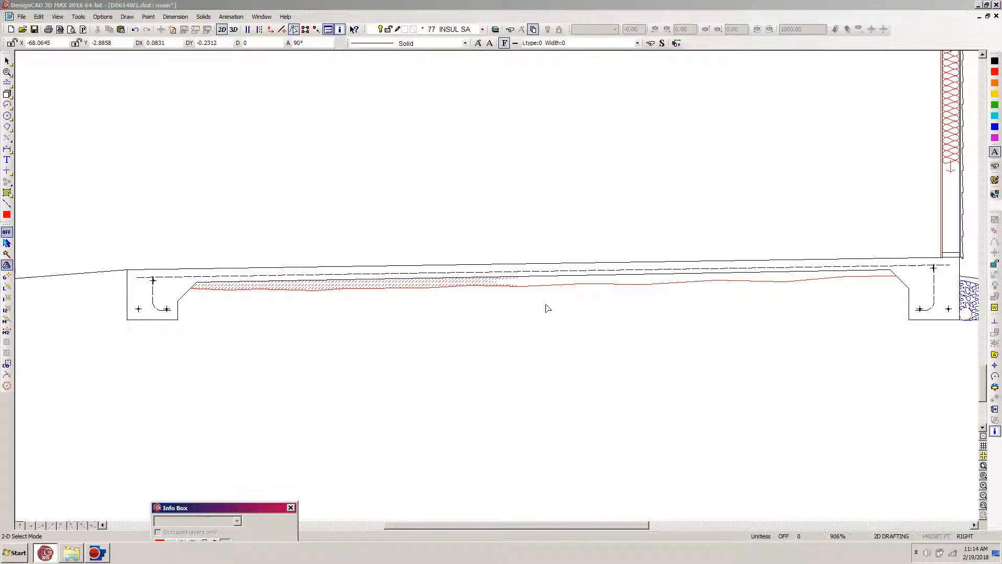
pyautogui.click(446, 4)
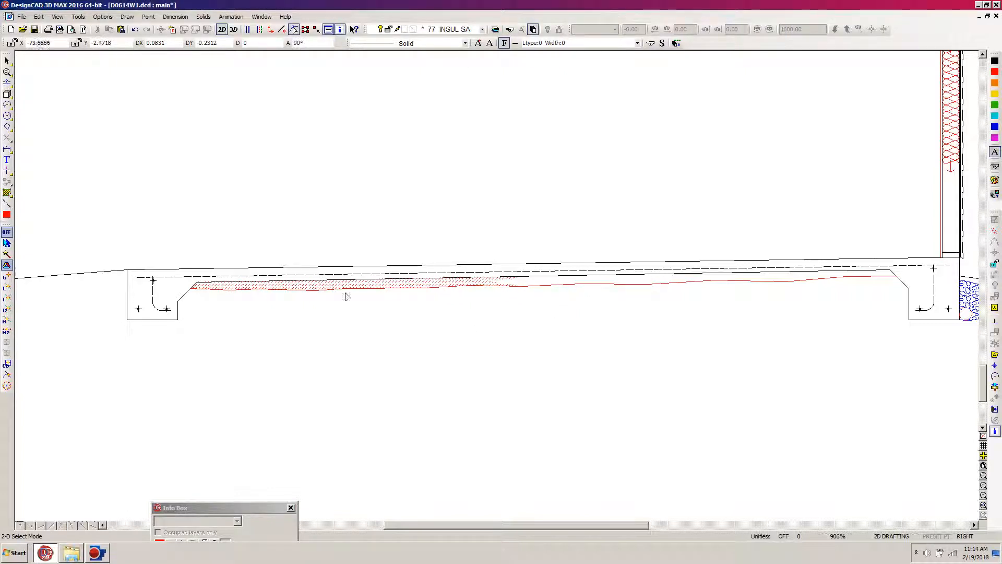
# Step: Draw a parallel copy of the wavy red line 0.5 below it
pyautogui.click(572, 290)
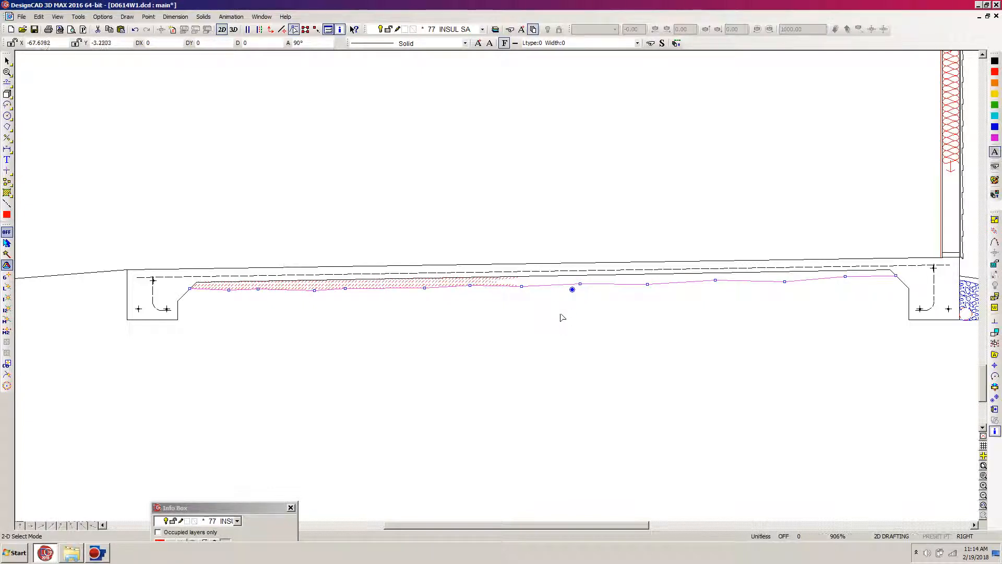
pyautogui.press('p')
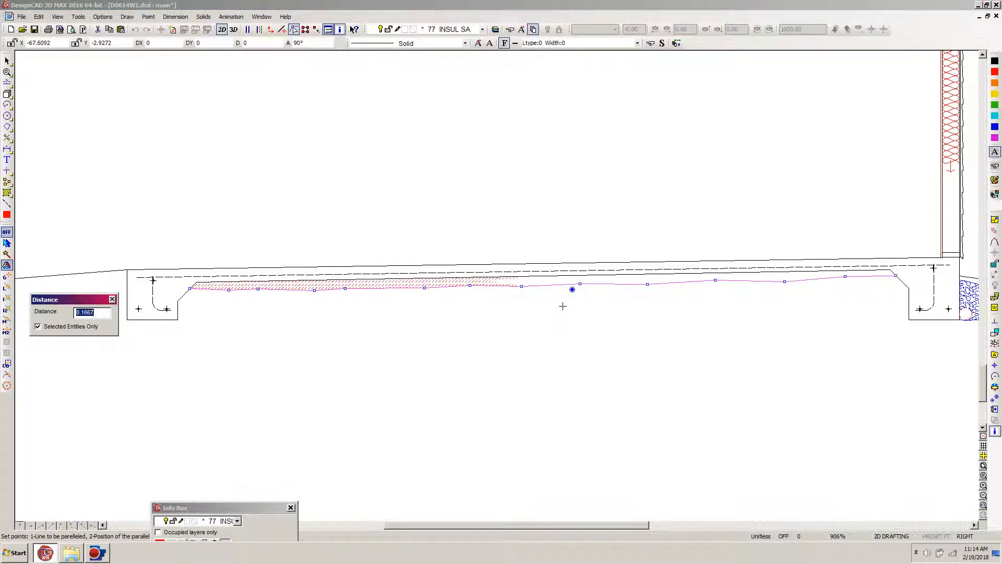
pyautogui.write('.5')
pyautogui.press('Return')
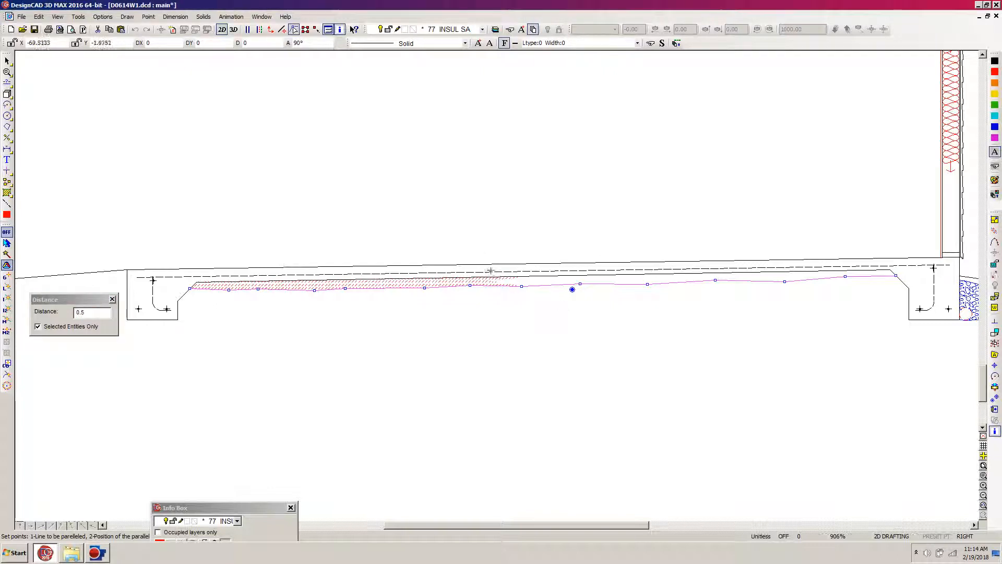
pyautogui.click(546, 291)
pyautogui.click(535, 324)
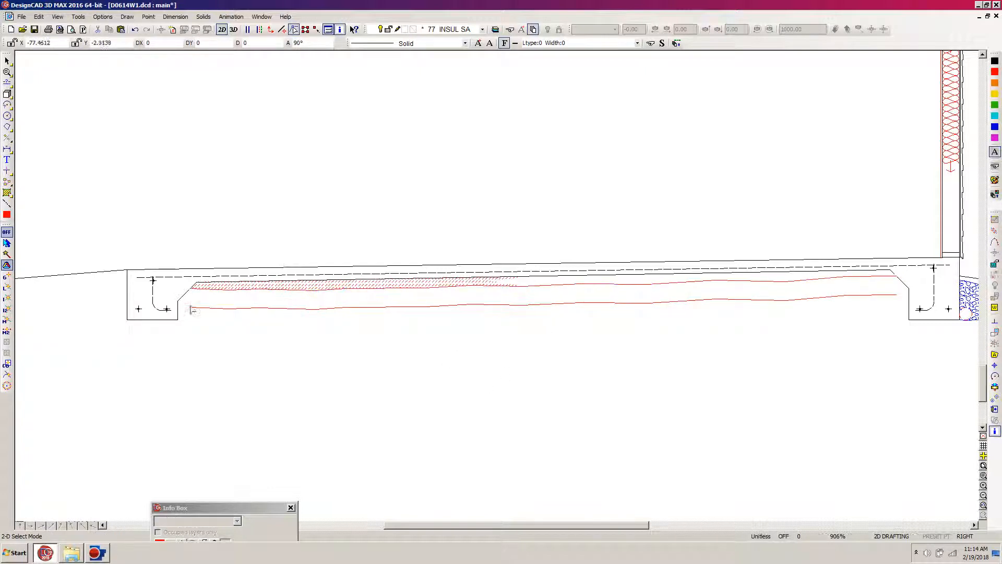
# Step: Move both end points of the lower wavy line onto the inner vertical faces of the left and right footings
pyautogui.click(198, 309)
pyautogui.click(189, 308)
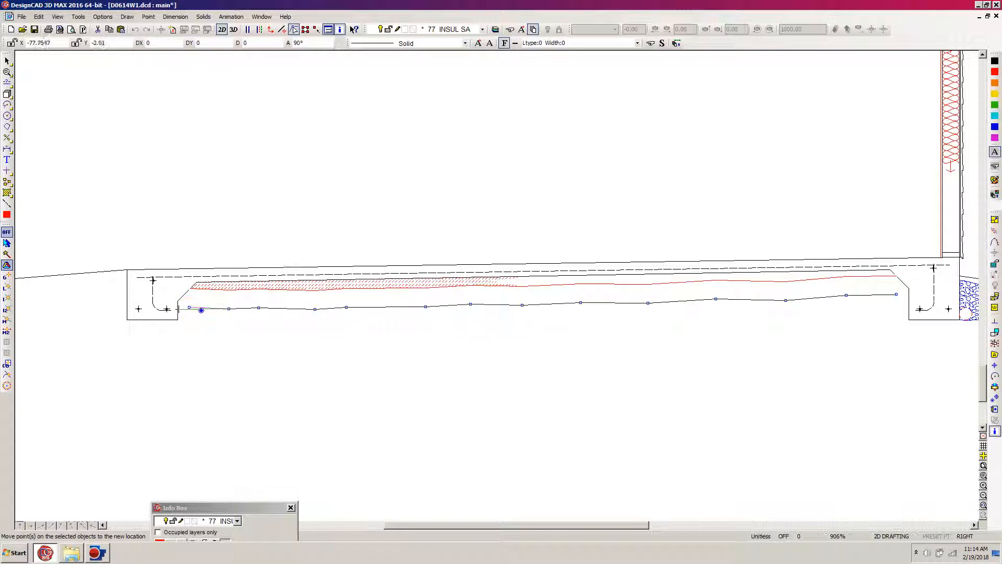
pyautogui.click(178, 308)
pyautogui.click(897, 295)
pyautogui.click(908, 295)
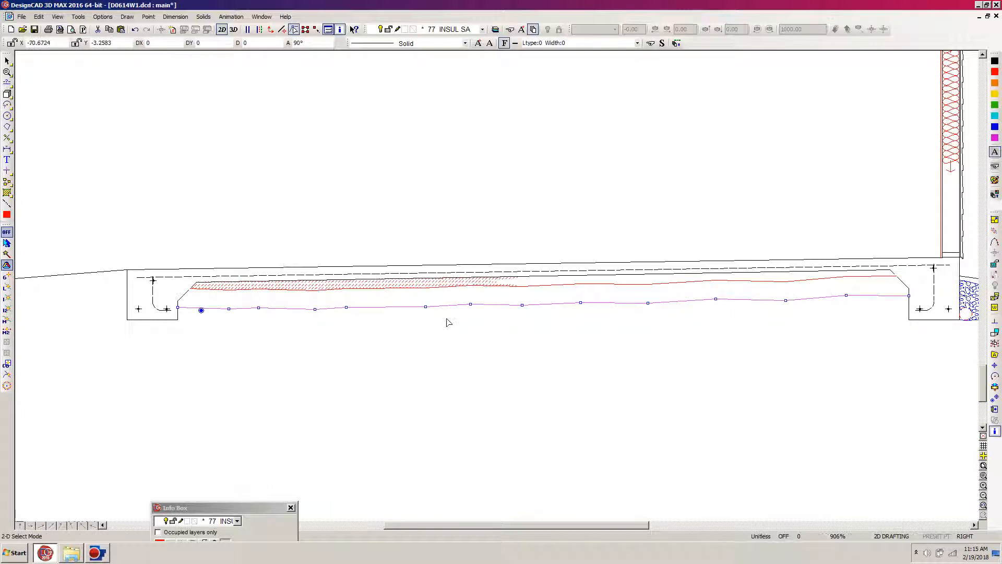
pyautogui.press('Escape')
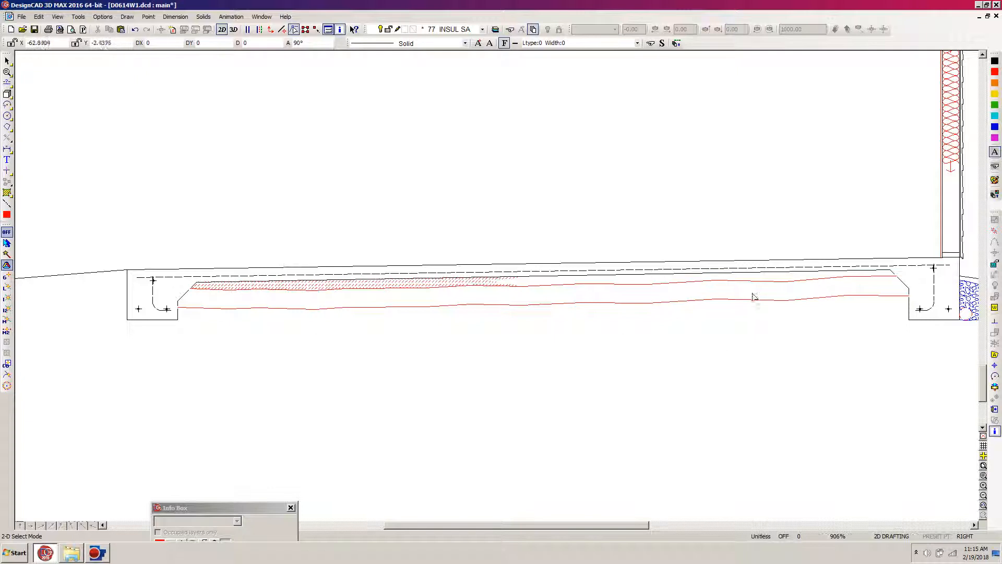
# Step: Hatch the left third of the strip between the two wavy lines with DASH, scale 0.05, angle 45, ending in a jagged break
pyautogui.click(696, 286)
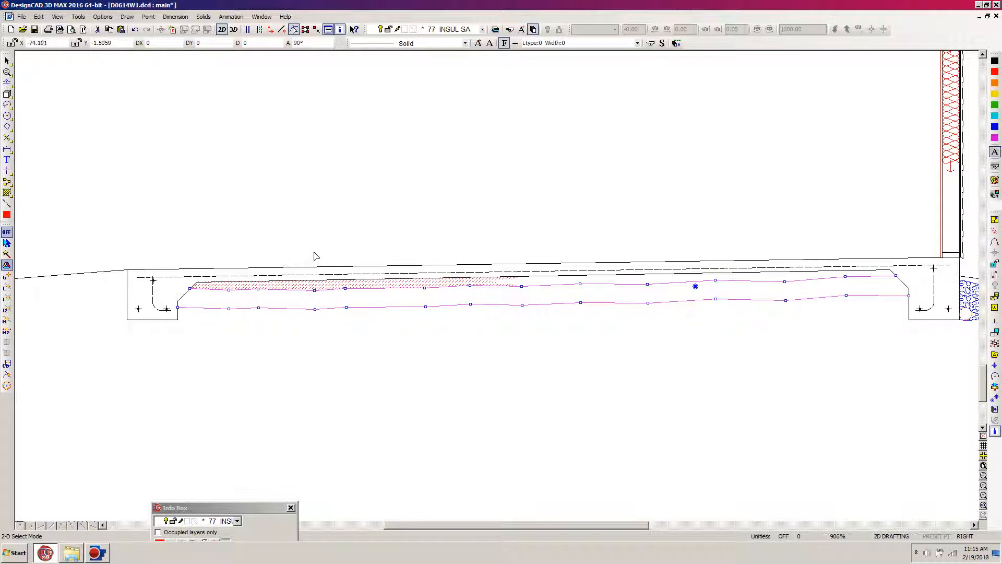
pyautogui.press('h')
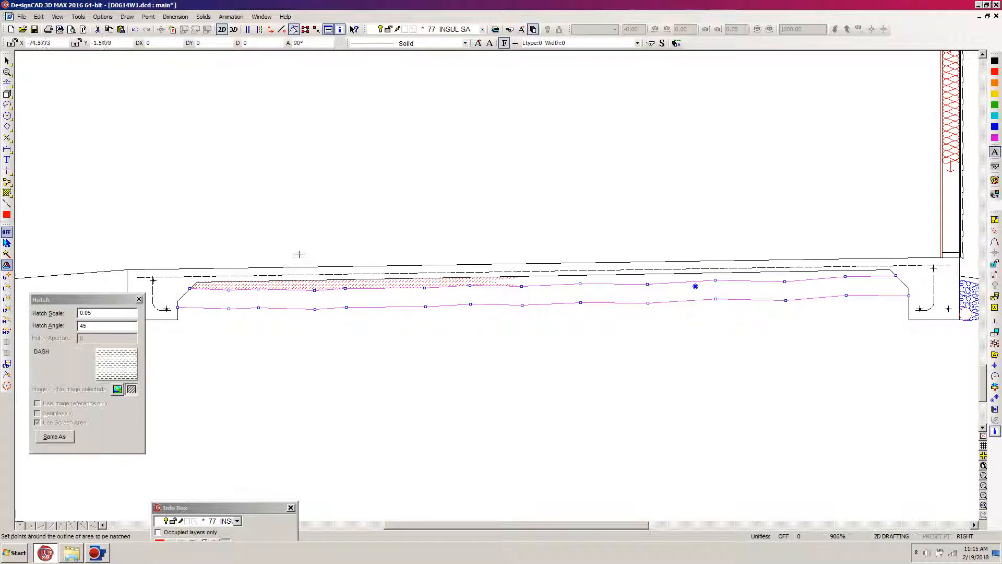
pyautogui.click(179, 307)
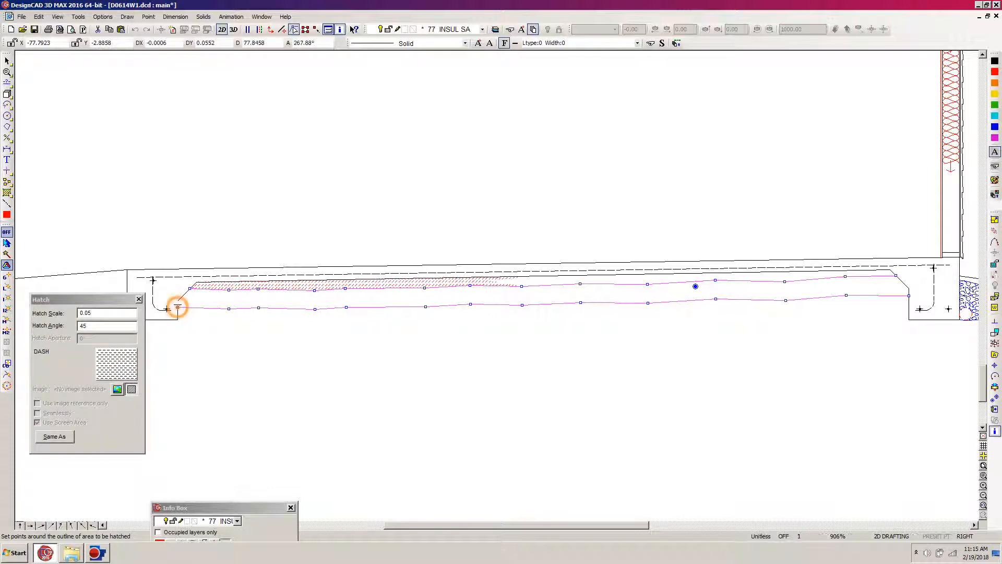
pyautogui.click(178, 301)
pyautogui.click(190, 288)
pyautogui.click(228, 289)
pyautogui.click(258, 288)
pyautogui.click(314, 290)
pyautogui.click(345, 288)
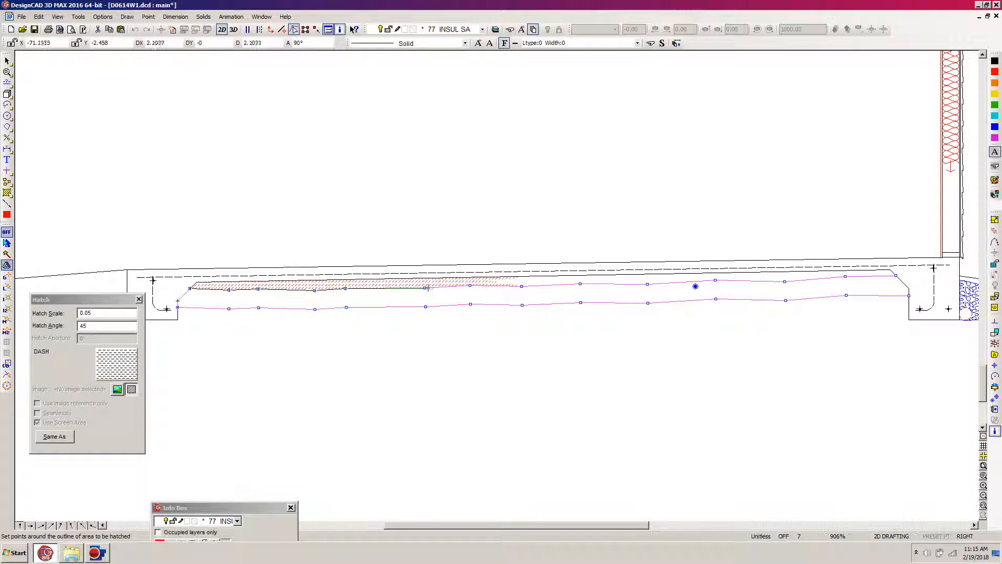
pyautogui.click(426, 288)
pyautogui.click(387, 295)
pyautogui.click(400, 298)
pyautogui.click(390, 303)
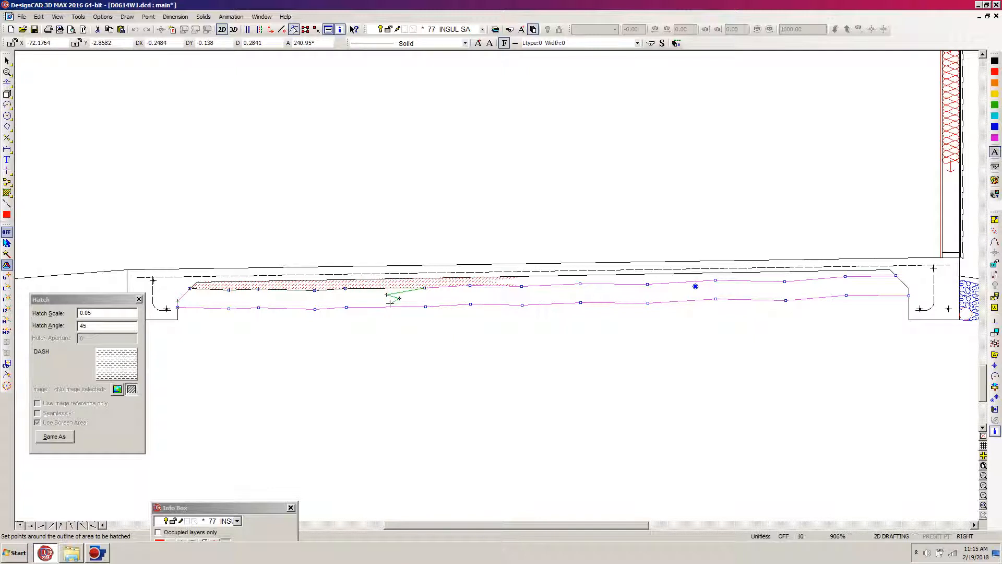
pyautogui.click(426, 307)
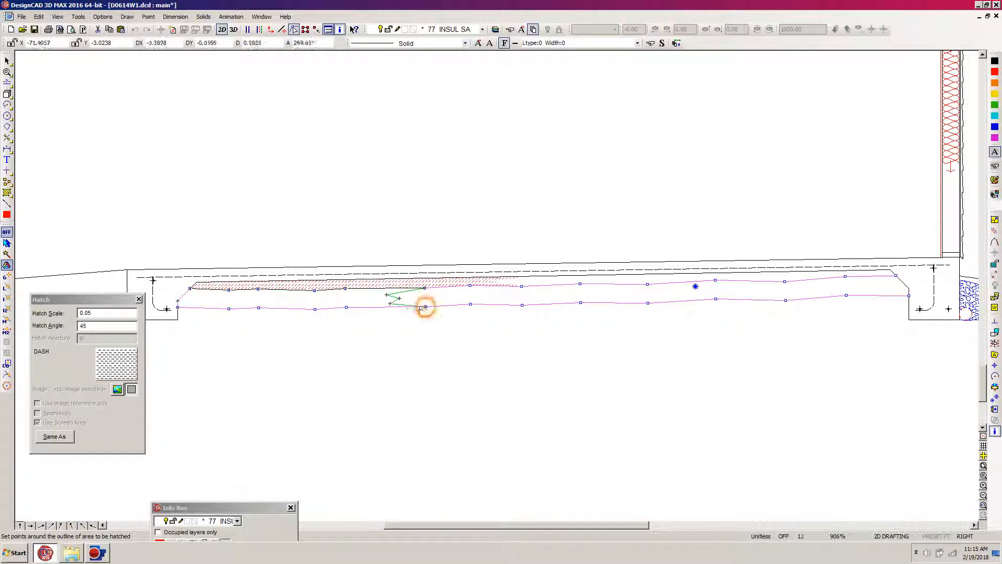
pyautogui.click(346, 308)
pyautogui.click(315, 309)
pyautogui.click(258, 309)
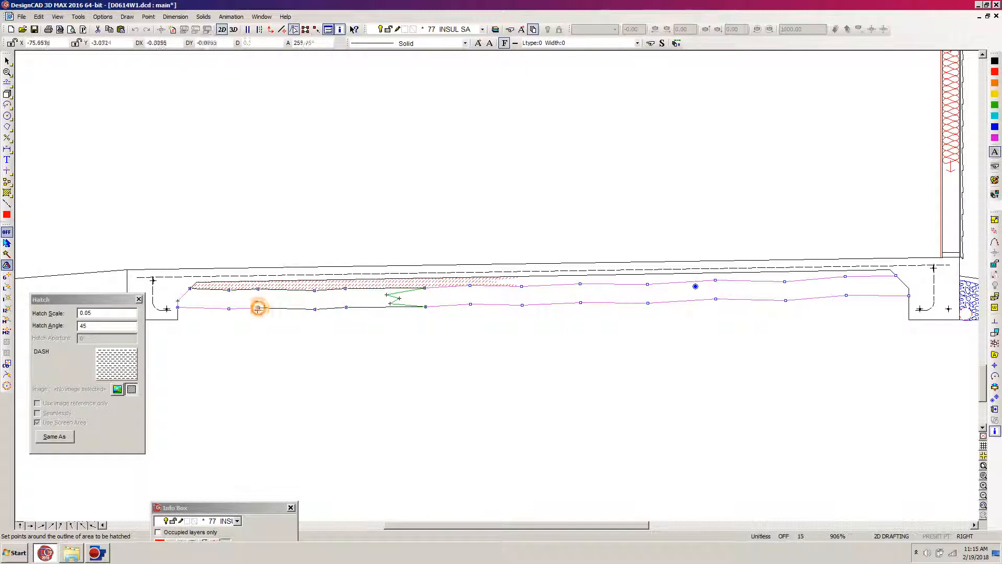
pyautogui.click(229, 309)
pyautogui.click(177, 307)
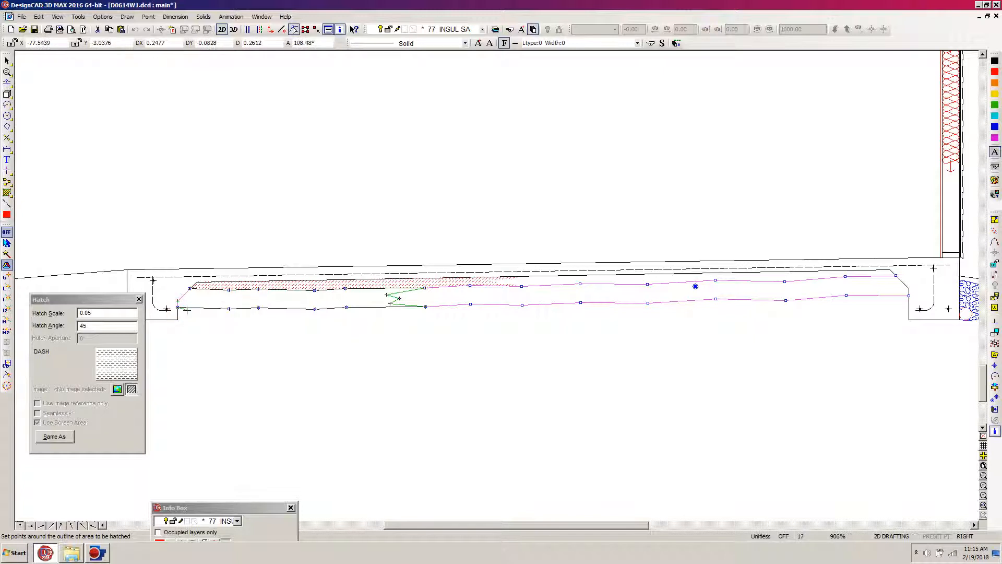
pyautogui.scroll(1, 186, 311)
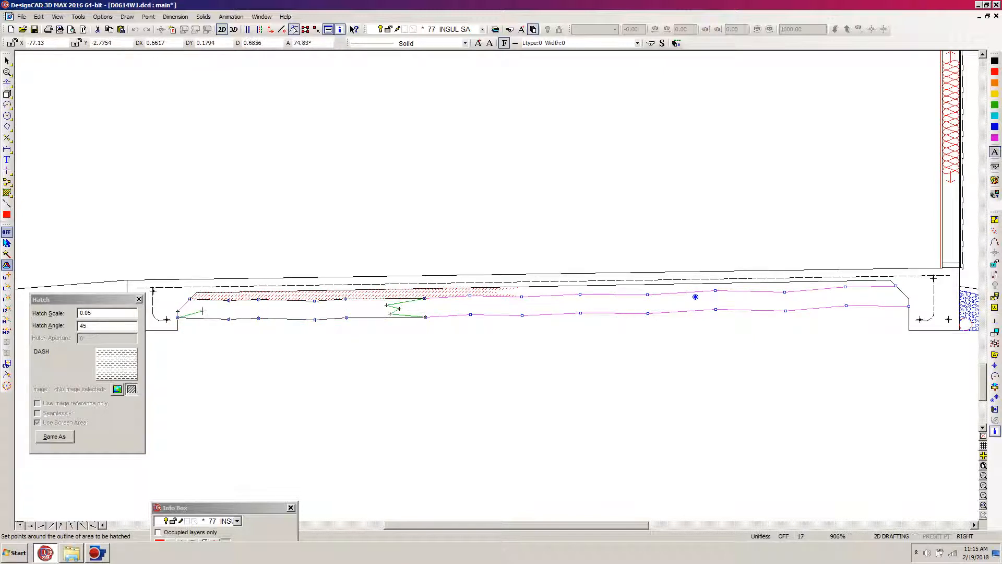
pyautogui.press('Return')
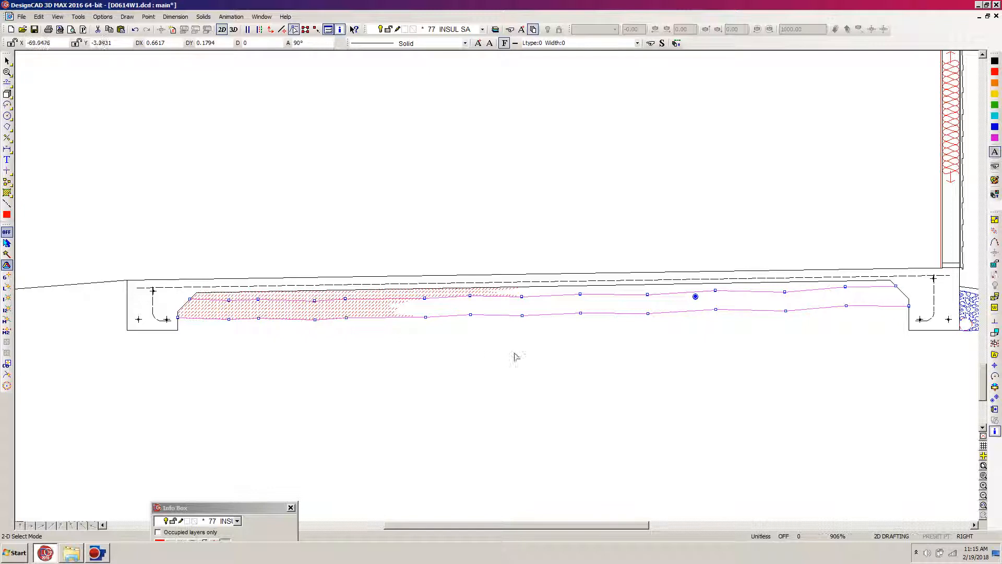
# Step: Delete the lower wavy line beneath the slab
pyautogui.click(509, 329)
pyautogui.click(525, 319)
pyautogui.click(500, 334)
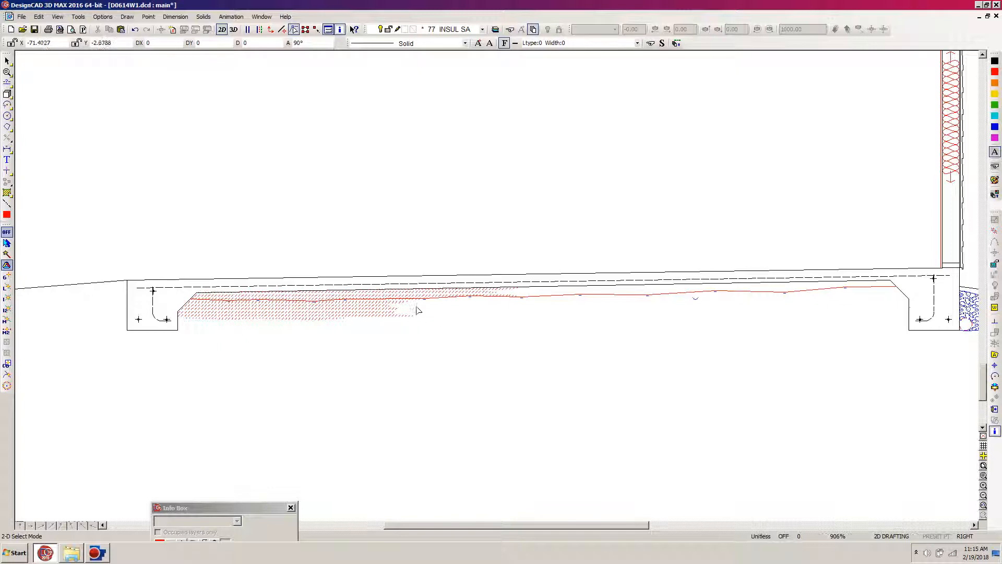
# Step: Change the pattern of the upper hatch directly beneath the slab, trying STIPLING_1 and settling on STIPLING_2
pyautogui.click(395, 299)
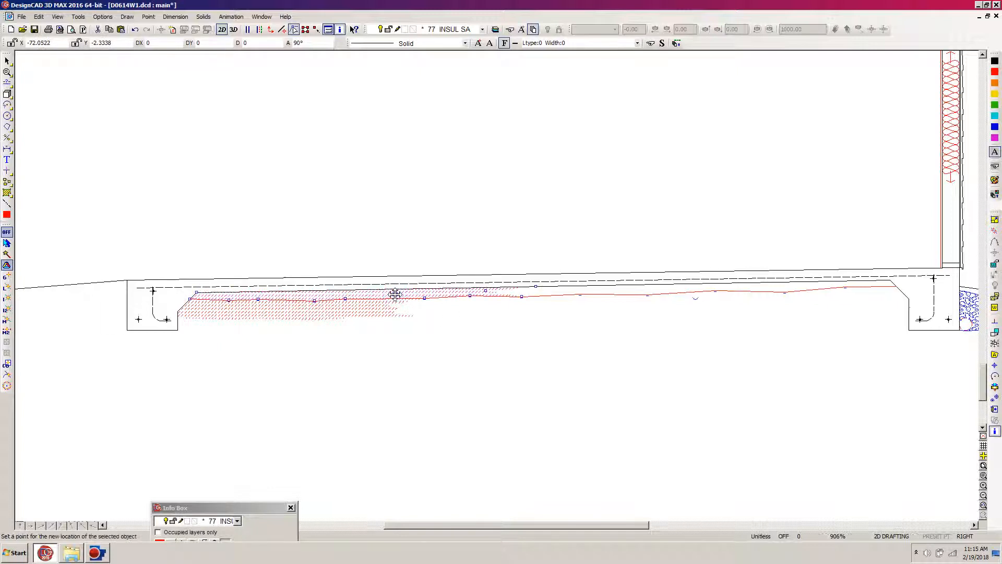
pyautogui.moveTo(218, 510)
pyautogui.mouseDown()
pyautogui.moveTo(194, 206)
pyautogui.moveTo(173, 120)
pyautogui.mouseUp()
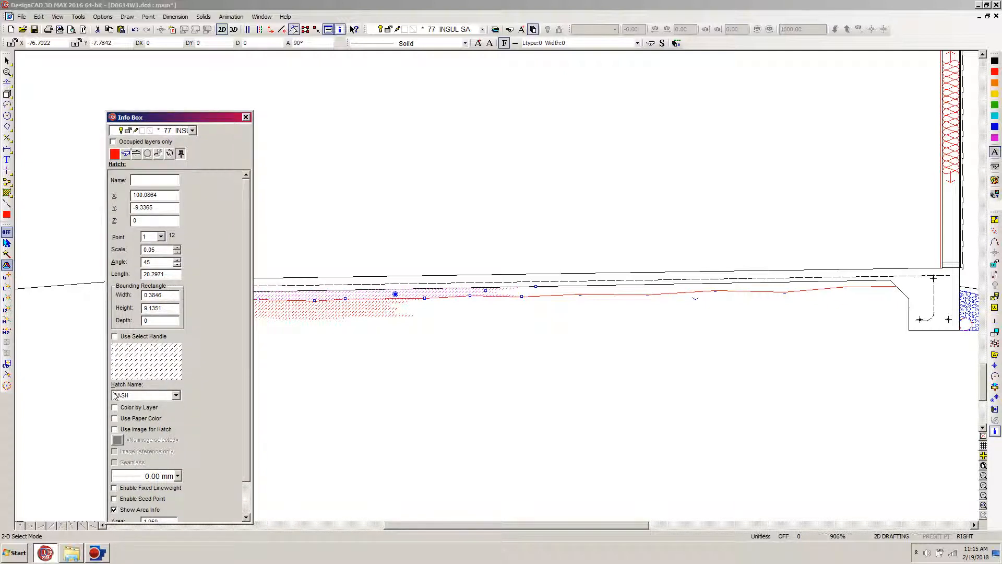
pyautogui.click(176, 395)
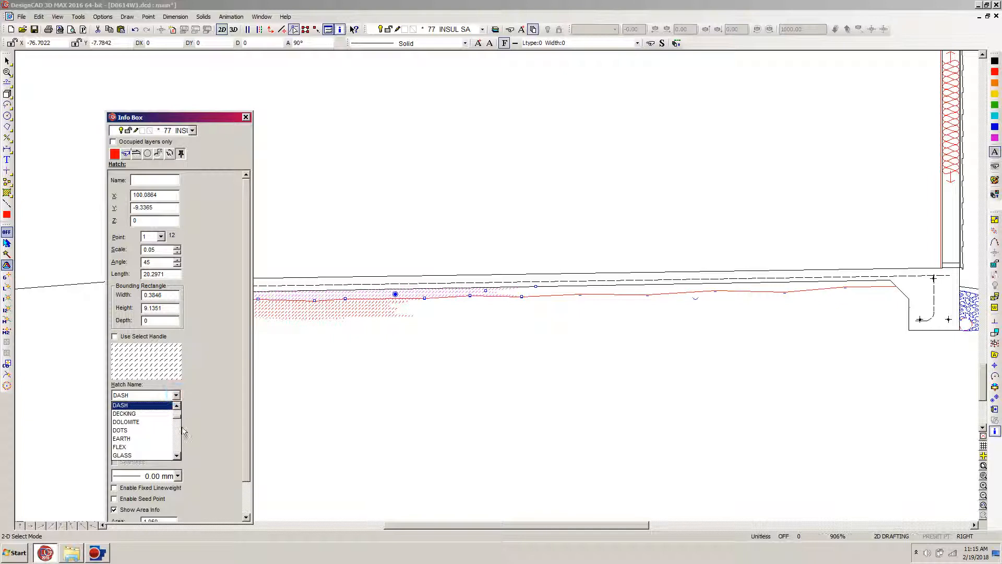
pyautogui.scroll(-6, 178, 422)
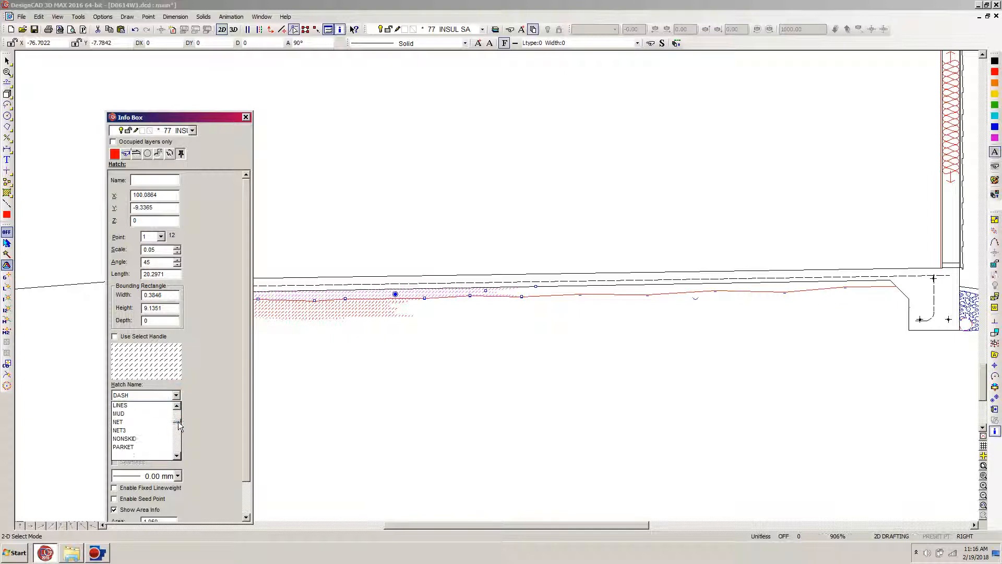
pyautogui.scroll(-1, 180, 426)
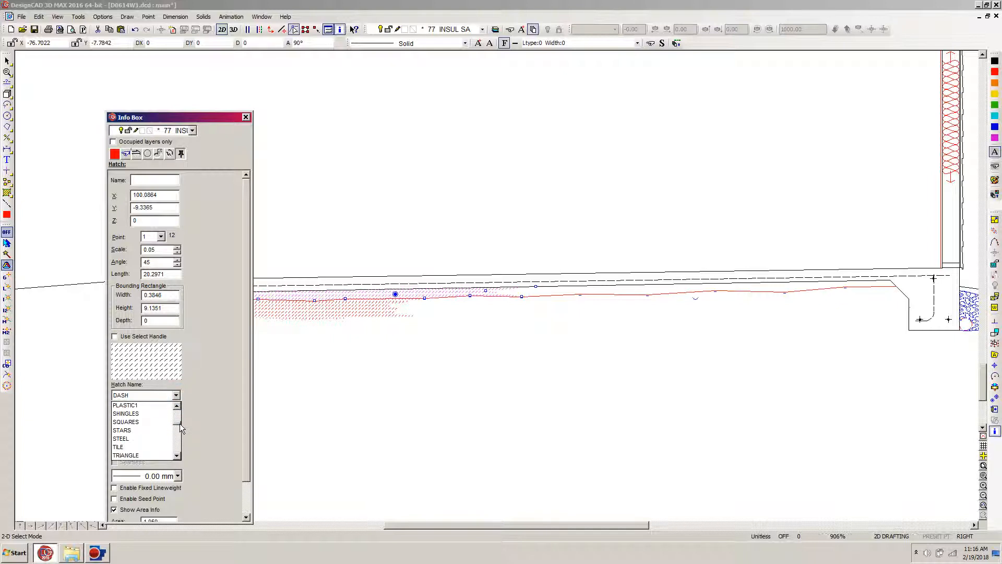
pyautogui.click(177, 456)
pyautogui.click(177, 456)
pyautogui.click(178, 456)
pyautogui.click(177, 456)
pyautogui.click(178, 456)
pyautogui.click(178, 455)
pyautogui.click(177, 456)
pyautogui.click(177, 456)
pyautogui.click(178, 455)
pyautogui.click(177, 455)
pyautogui.click(178, 456)
pyautogui.click(177, 455)
pyautogui.click(178, 456)
pyautogui.click(178, 456)
pyautogui.click(177, 456)
pyautogui.click(178, 456)
pyautogui.click(178, 456)
pyautogui.click(178, 455)
pyautogui.click(178, 456)
pyautogui.click(178, 456)
pyautogui.click(178, 455)
pyautogui.click(177, 456)
pyautogui.click(177, 456)
pyautogui.click(177, 456)
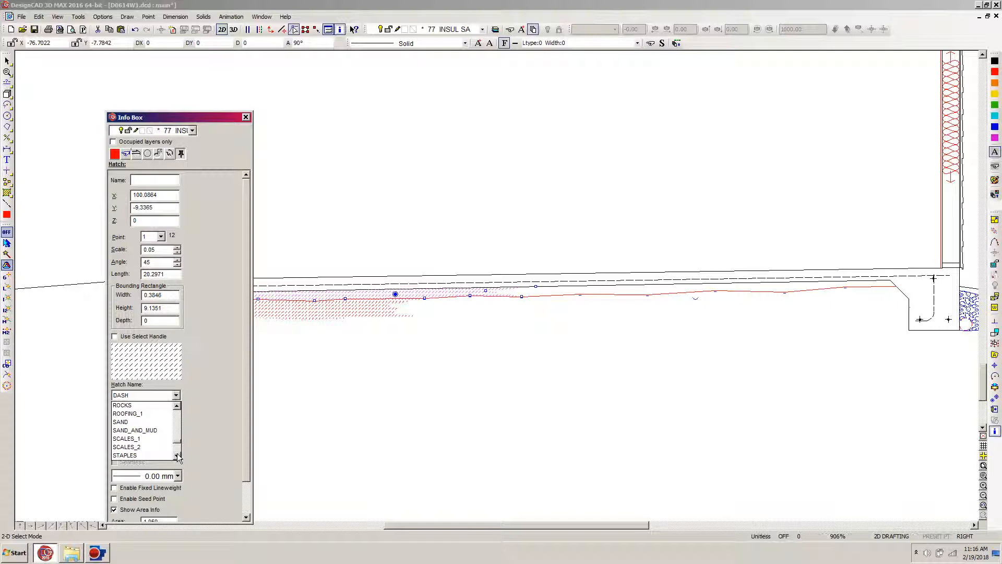
pyautogui.click(177, 456)
pyautogui.click(178, 455)
pyautogui.click(177, 456)
pyautogui.click(178, 456)
pyautogui.click(177, 455)
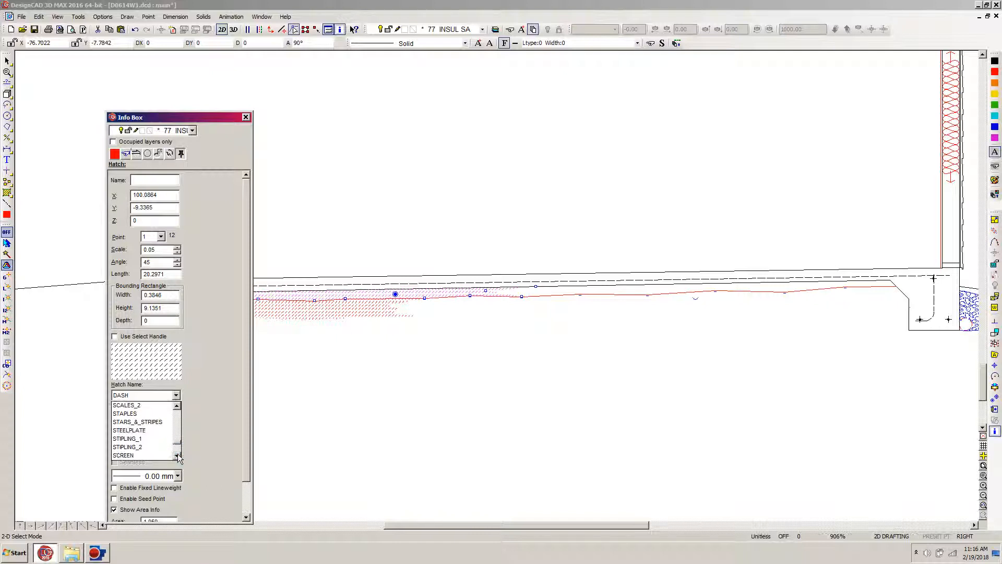
pyautogui.click(177, 456)
pyautogui.click(129, 430)
pyautogui.click(130, 430)
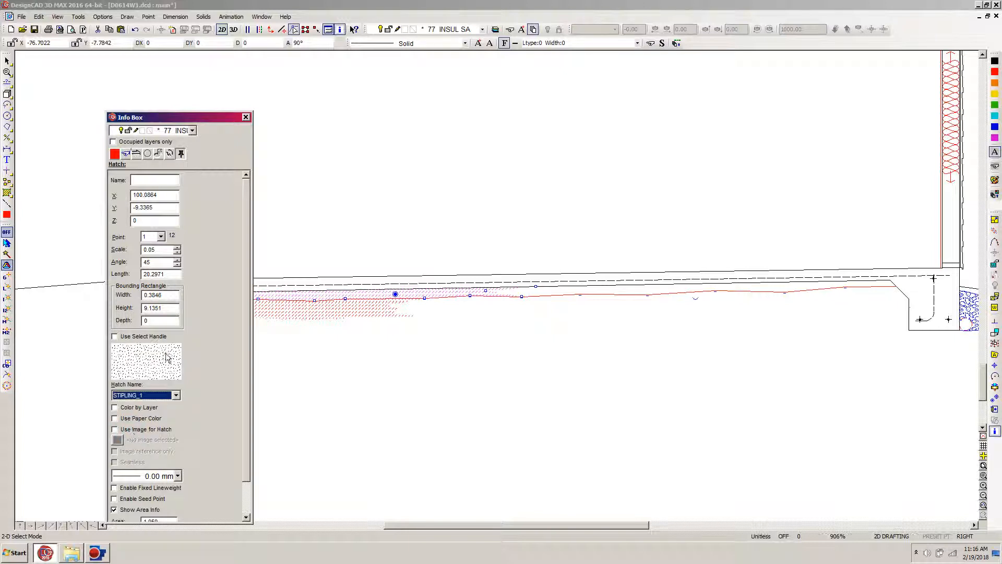
pyautogui.click(176, 395)
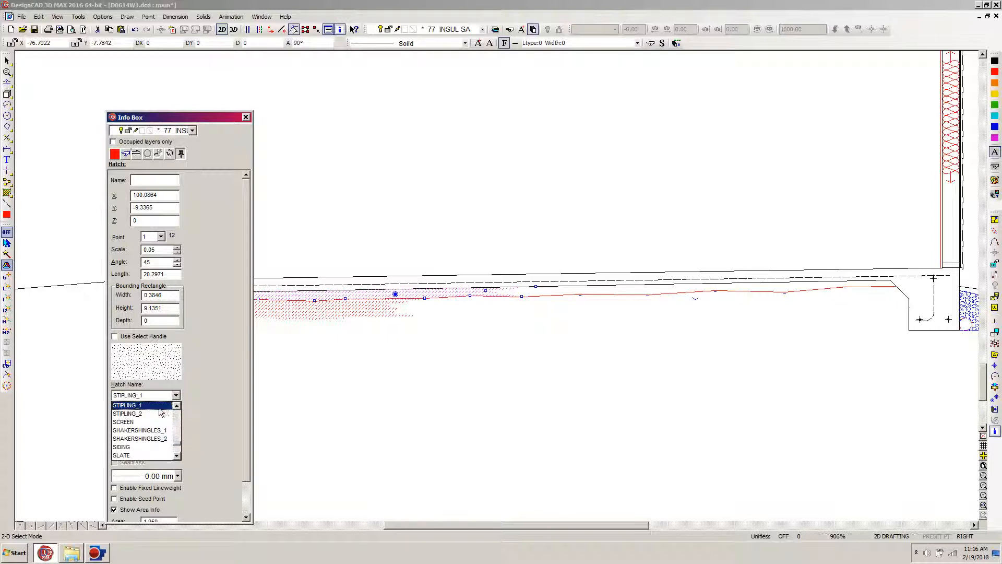
pyautogui.click(142, 413)
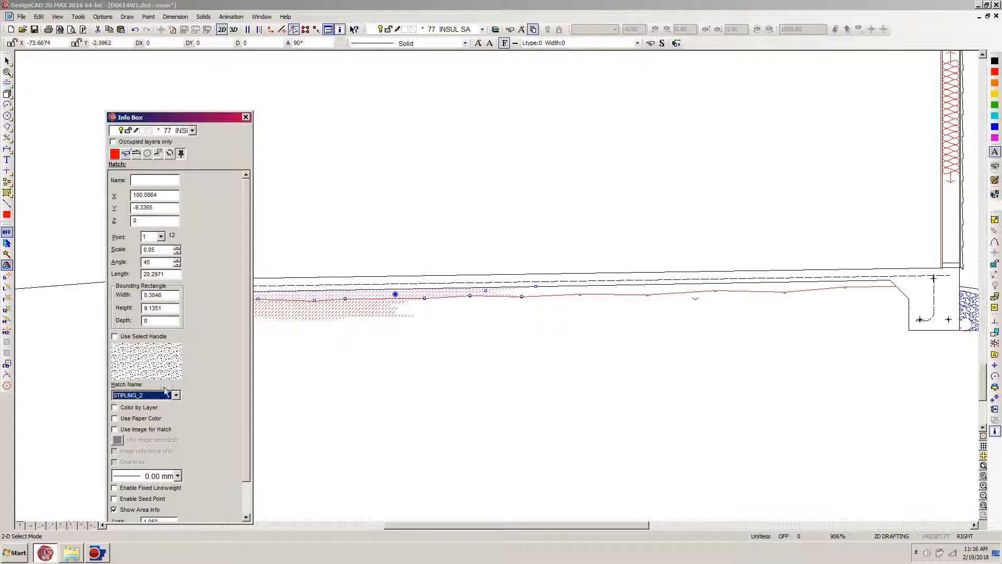
pyautogui.click(357, 377)
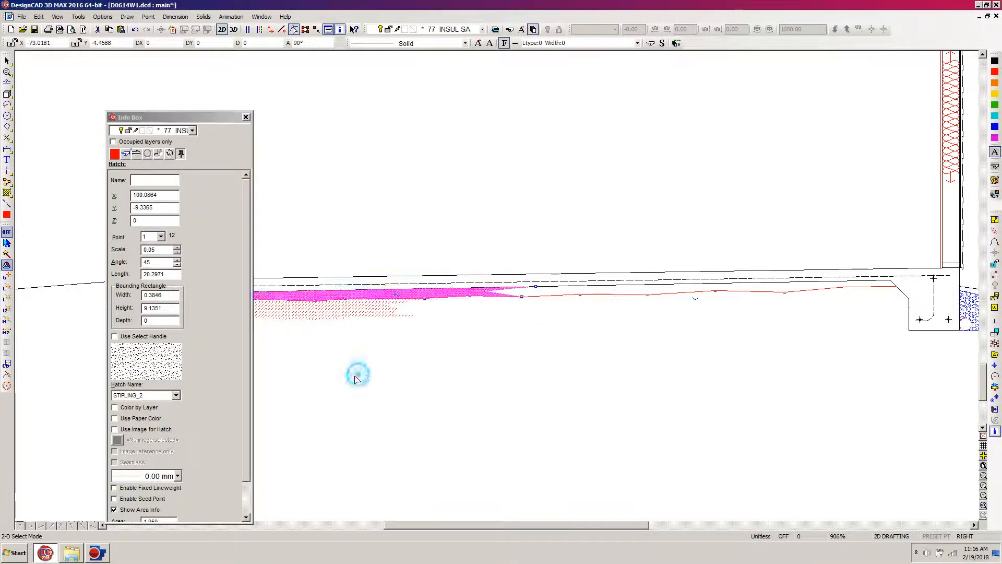
# Step: Set the scale of the upper stippled hatch to 0.2
pyautogui.click(428, 298)
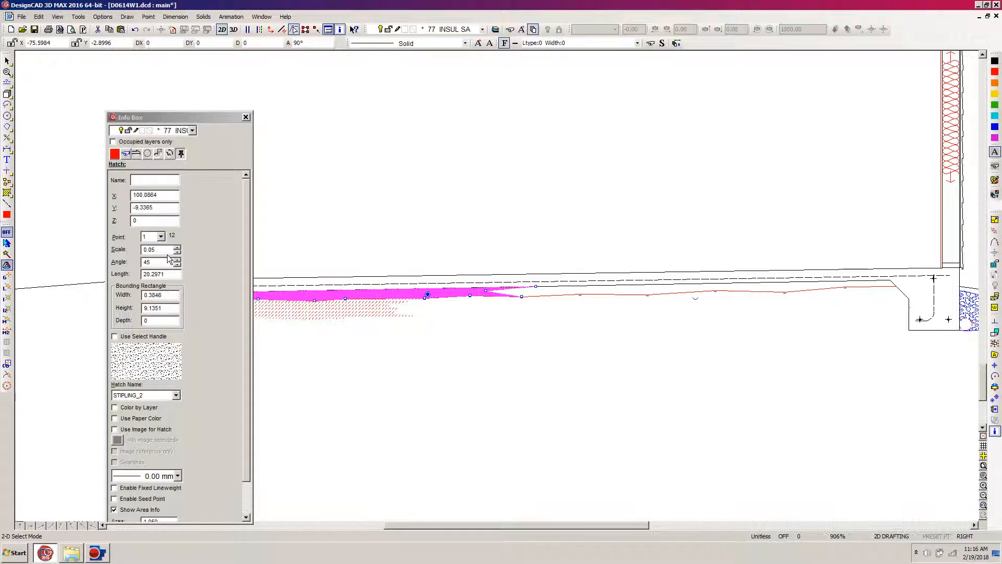
pyautogui.moveTo(155, 249); pyautogui.dragTo(149, 256)
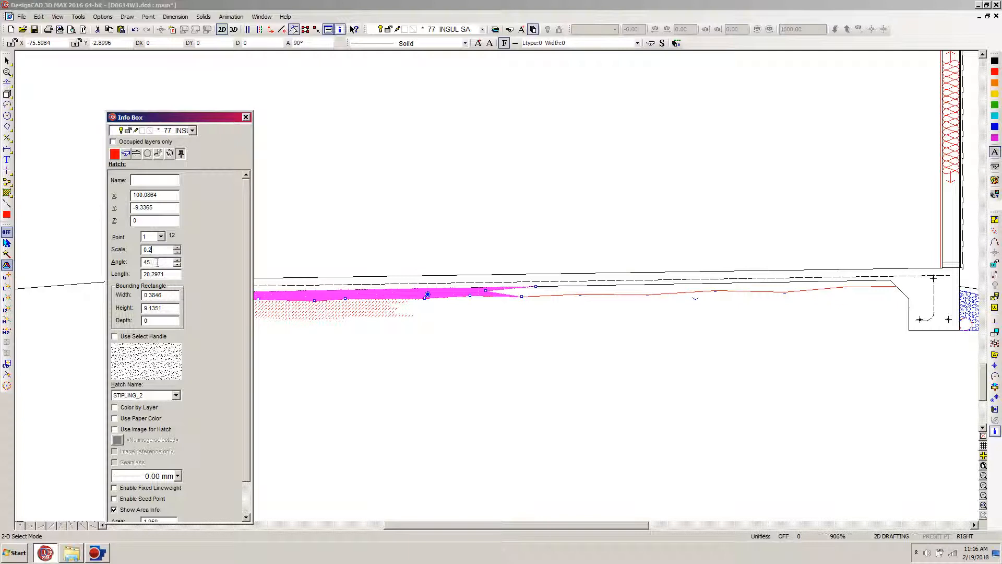
pyautogui.click(413, 408)
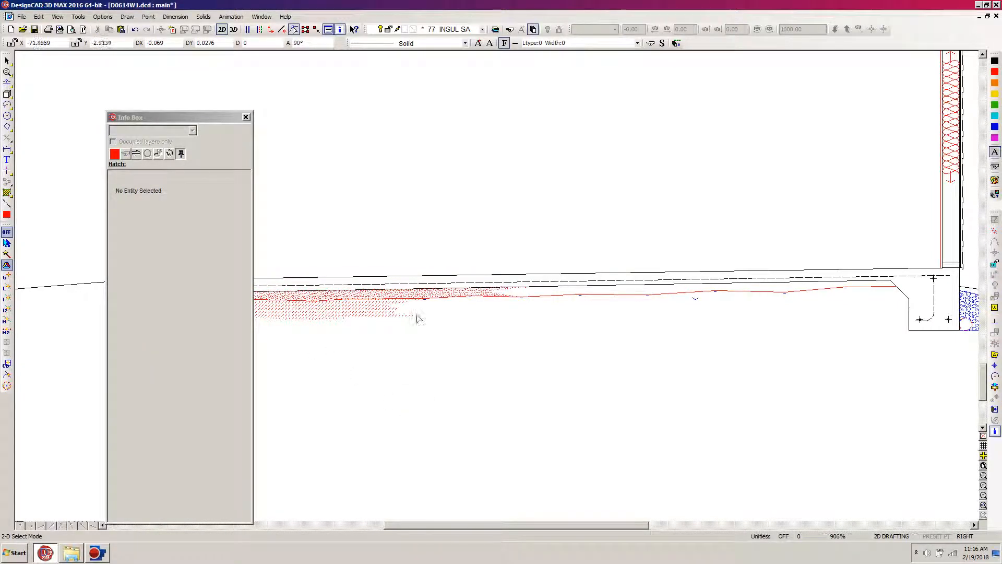
# Step: Select the lower dashed hatch beside the left footing and choose CONCRETE_1 as its pattern
pyautogui.moveTo(617, 526); pyautogui.dragTo(571, 528)
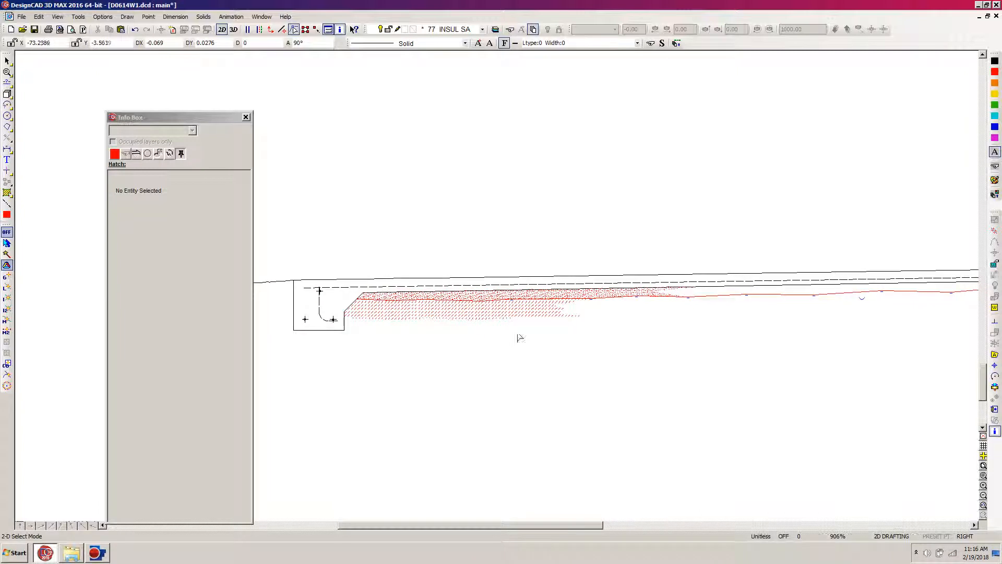
pyautogui.click(566, 319)
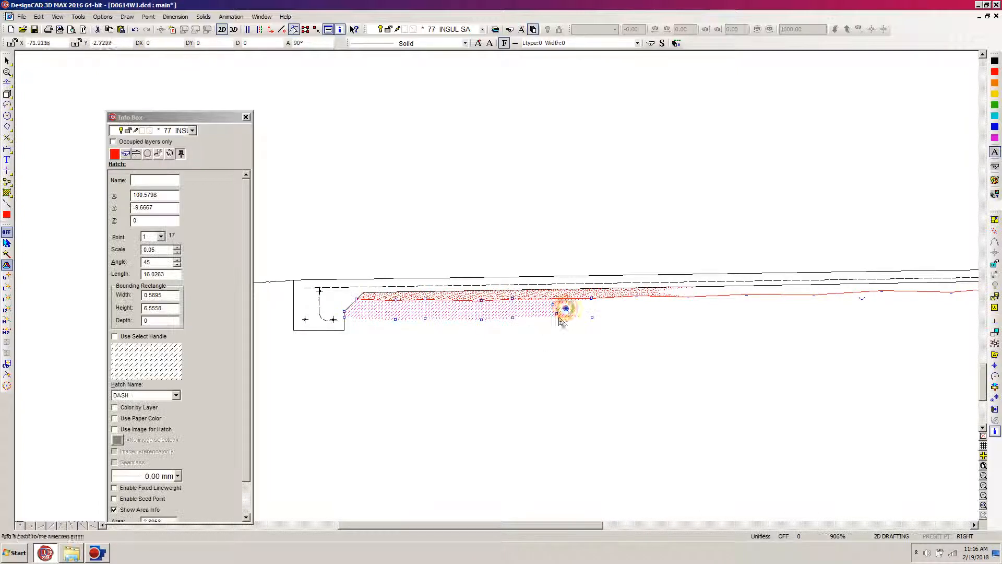
pyautogui.click(177, 396)
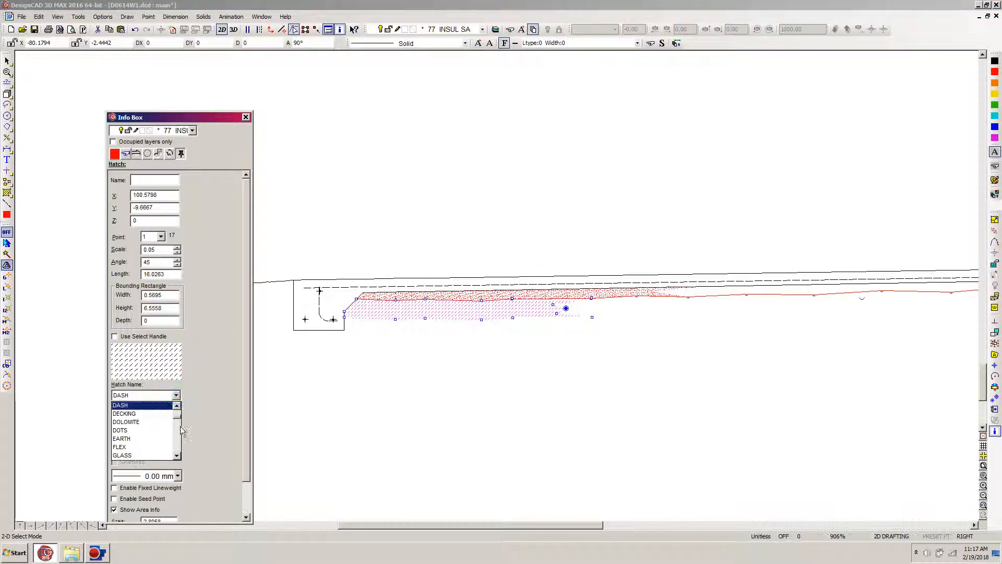
pyautogui.click(177, 455)
pyautogui.click(177, 456)
pyautogui.click(177, 456)
pyautogui.click(177, 456)
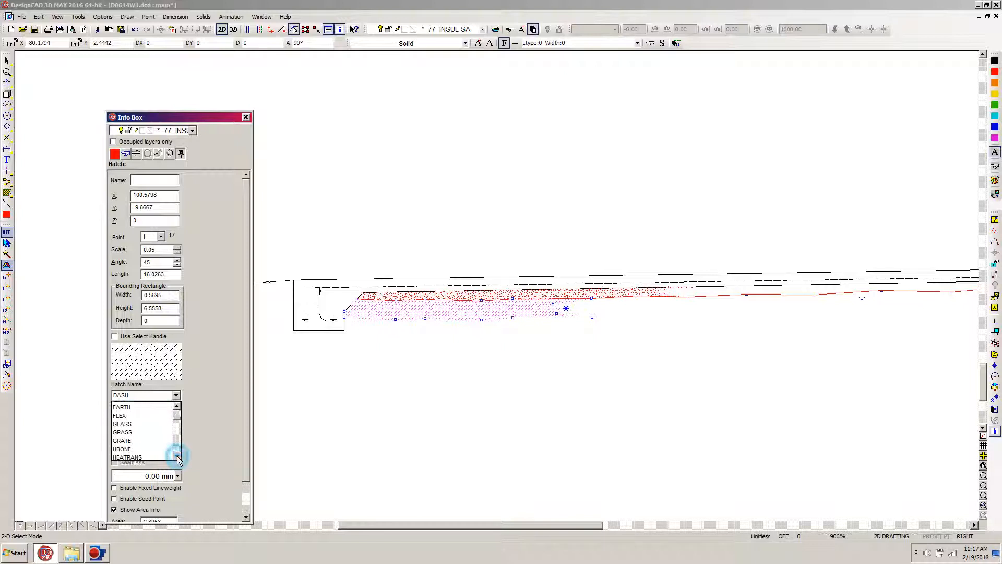
pyautogui.moveTo(178, 419); pyautogui.dragTo(182, 434)
pyautogui.click(177, 406)
pyautogui.click(177, 406)
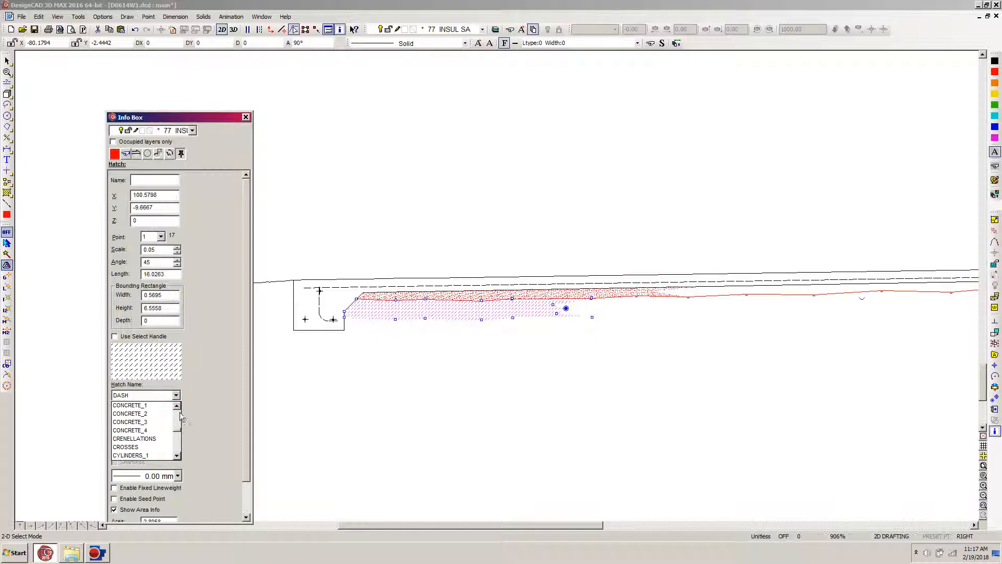
pyautogui.click(145, 406)
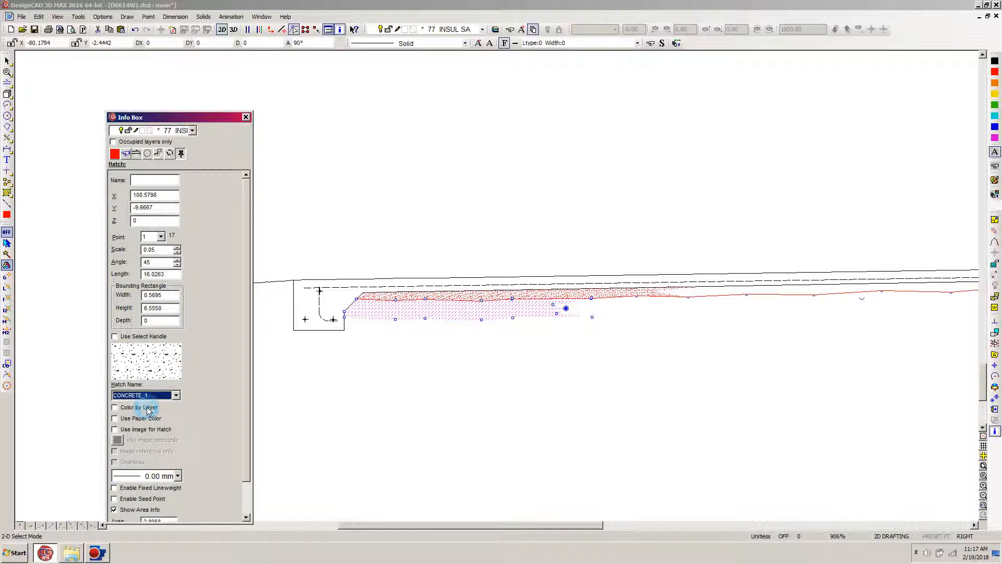
# Step: Try CONCRETE_2, CONCRETE_3 and CONCRETE_4 in turn as the lower hatch's pattern
pyautogui.click(176, 395)
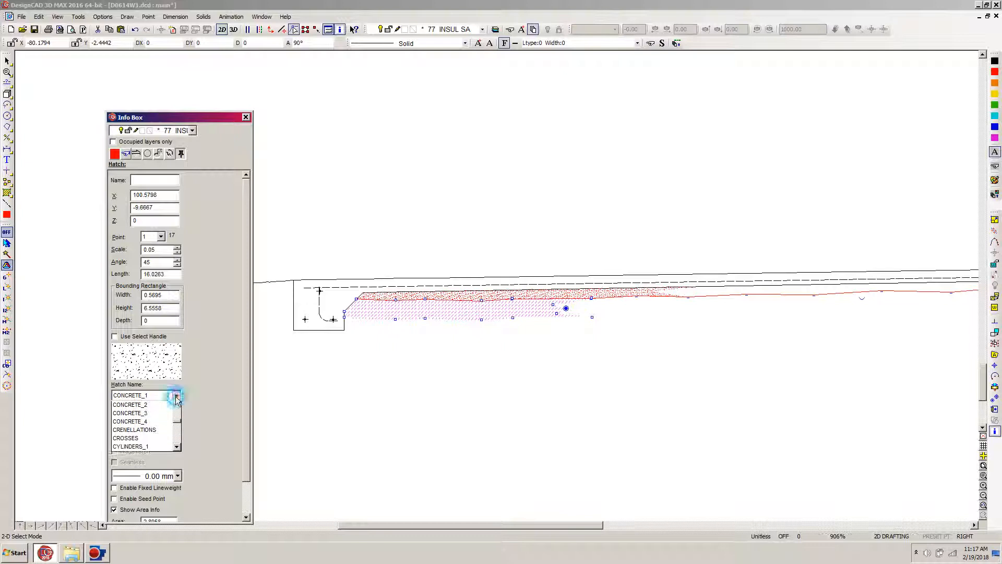
pyautogui.click(150, 414)
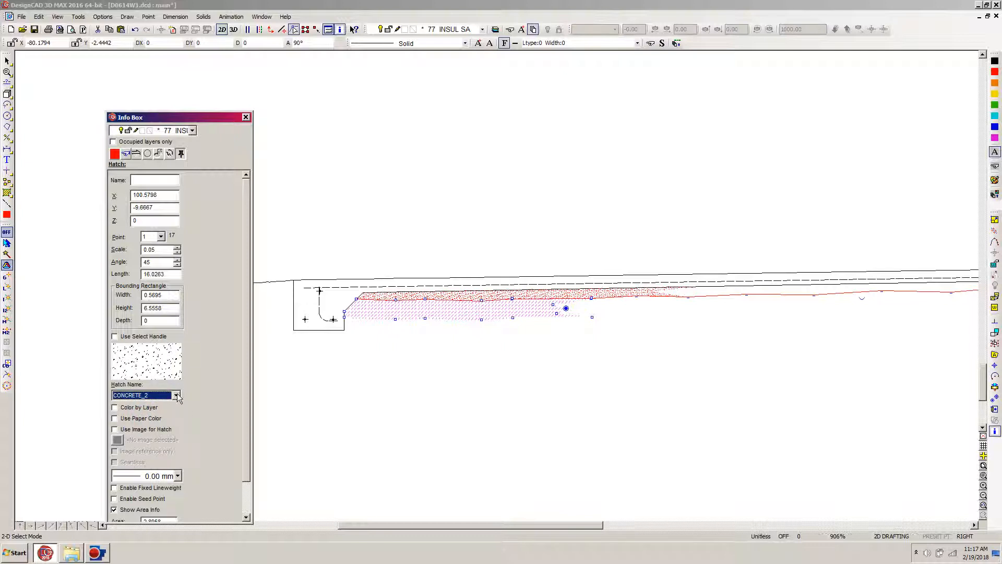
pyautogui.click(177, 395)
pyautogui.click(151, 412)
pyautogui.click(176, 396)
pyautogui.click(149, 416)
# Step: Look through the available hatch patterns and try ROCKS as the pattern of the lower hatch beside the left footing
pyautogui.click(176, 395)
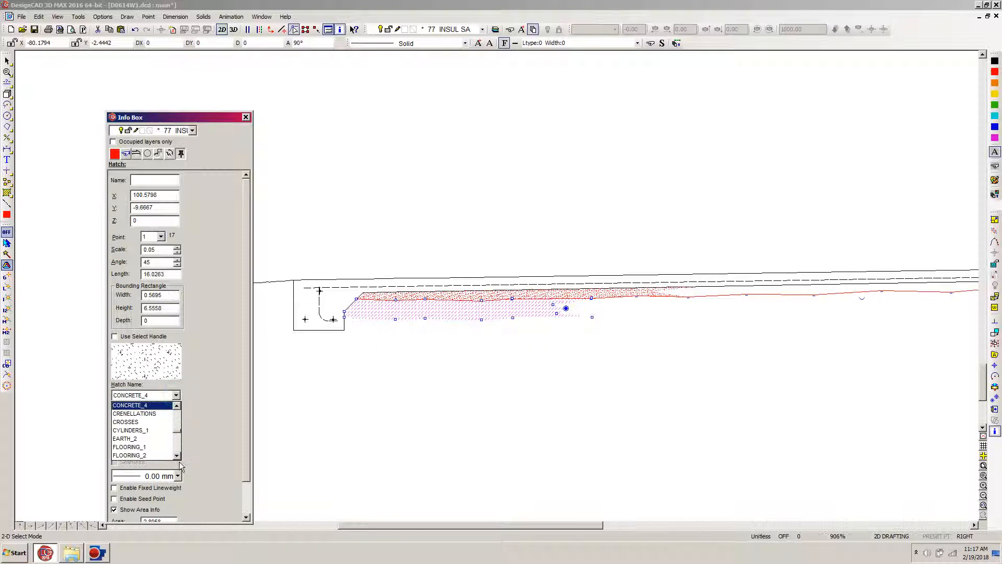
pyautogui.click(177, 457)
pyautogui.click(176, 458)
pyautogui.click(177, 458)
pyautogui.click(176, 457)
pyautogui.click(176, 457)
pyautogui.click(176, 457)
pyautogui.click(177, 457)
pyautogui.click(176, 457)
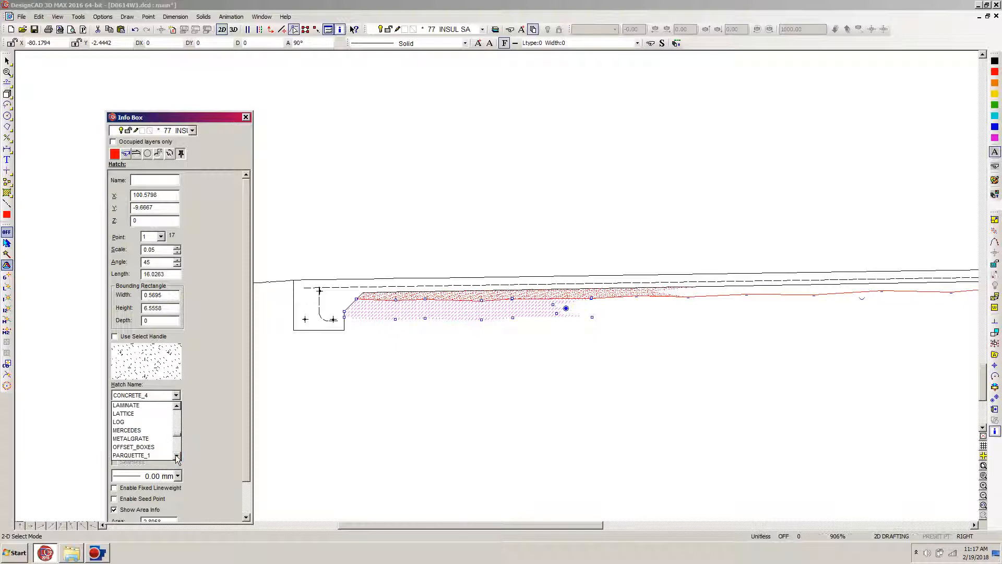
pyautogui.click(176, 457)
pyautogui.click(176, 457)
pyautogui.click(177, 457)
pyautogui.click(177, 457)
pyautogui.click(176, 457)
pyautogui.click(176, 457)
pyautogui.click(177, 458)
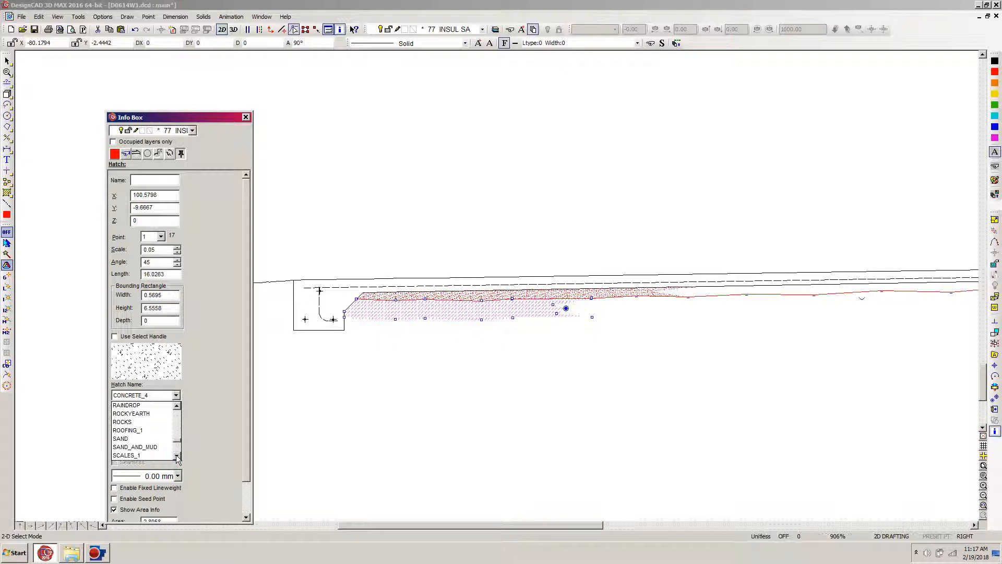
pyautogui.click(119, 422)
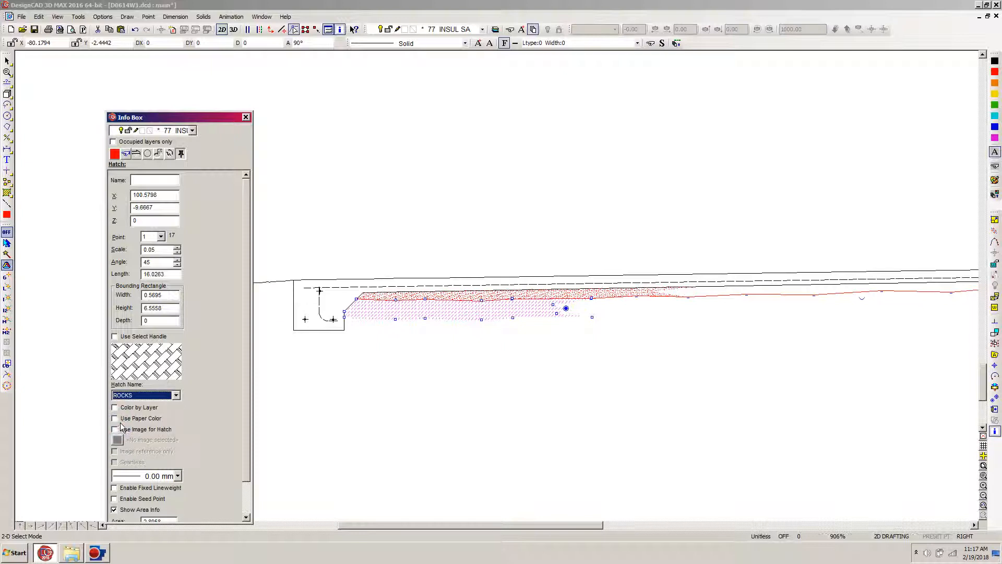
# Step: Apply the ROCKYEARTH pattern to the lower hatch beneath the slab
pyautogui.click(173, 396)
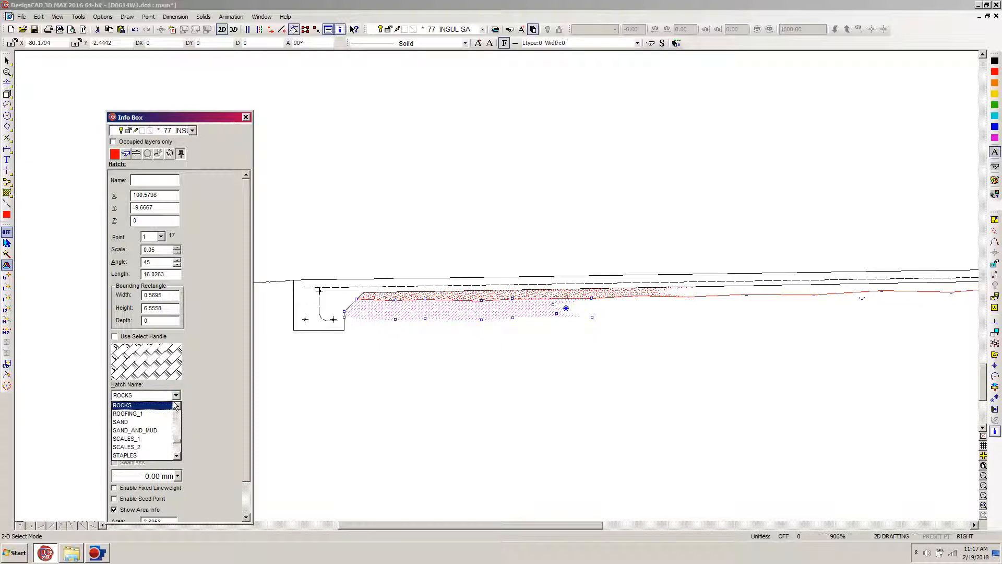
pyautogui.click(178, 407)
pyautogui.click(156, 406)
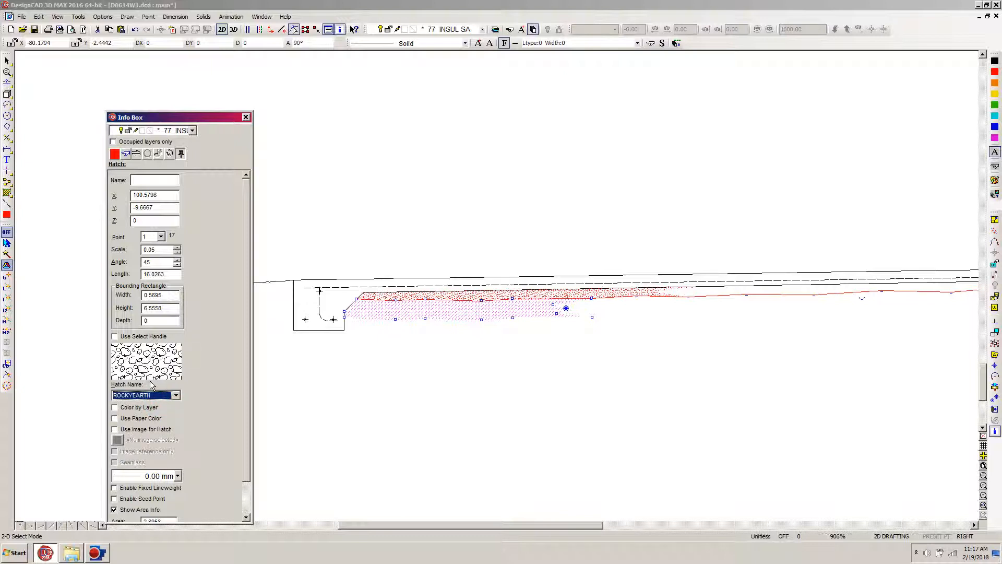
pyautogui.click(390, 378)
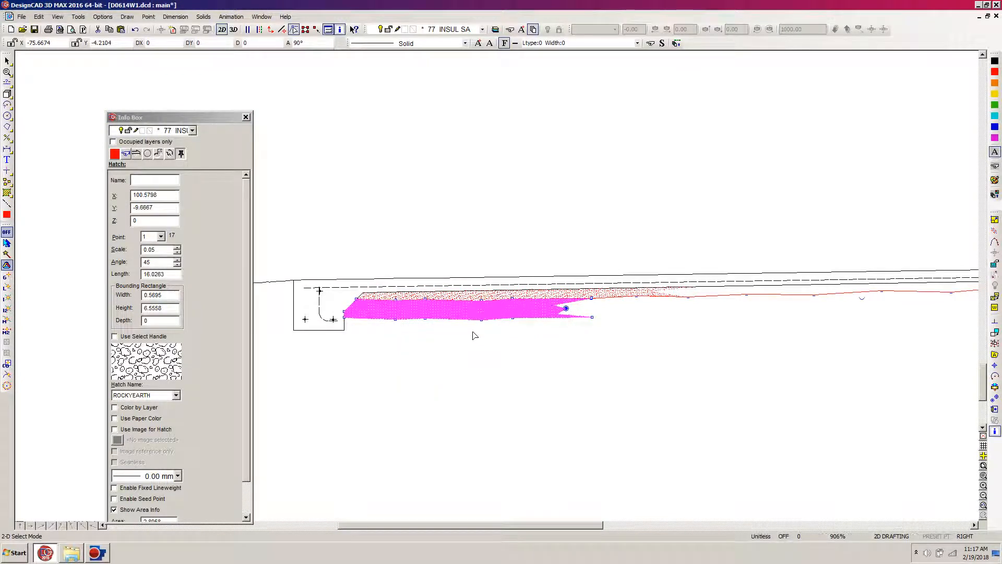
pyautogui.hotkey('ctrl', 's')
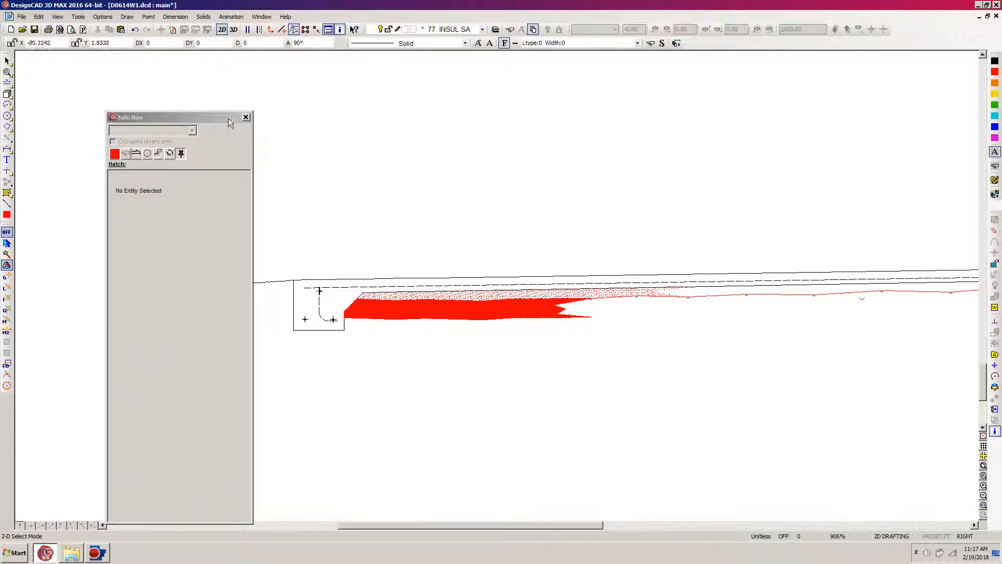
# Step: Set the scale of the lower rocky hatch beneath the slab to 0.5
pyautogui.click(501, 312)
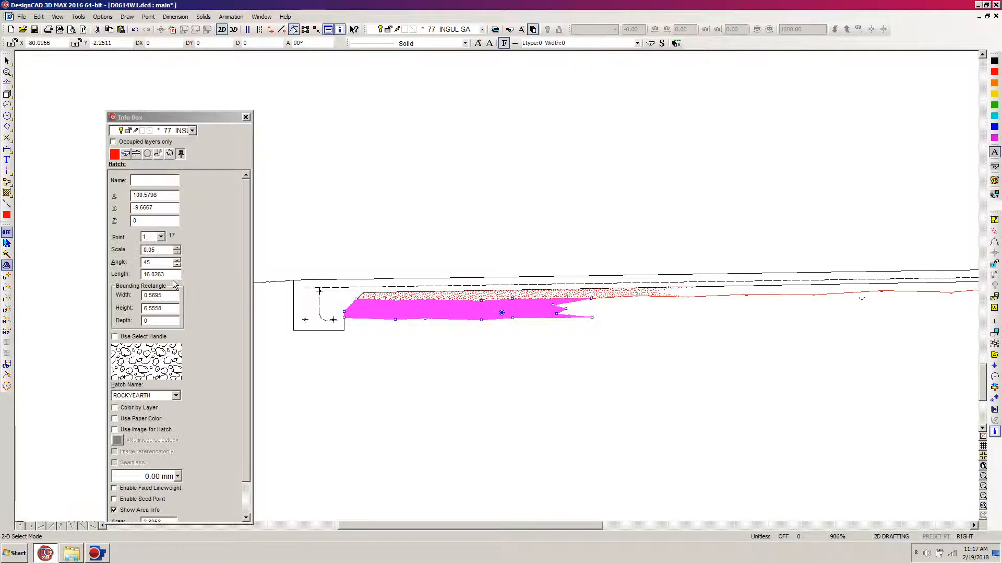
pyautogui.click(155, 250)
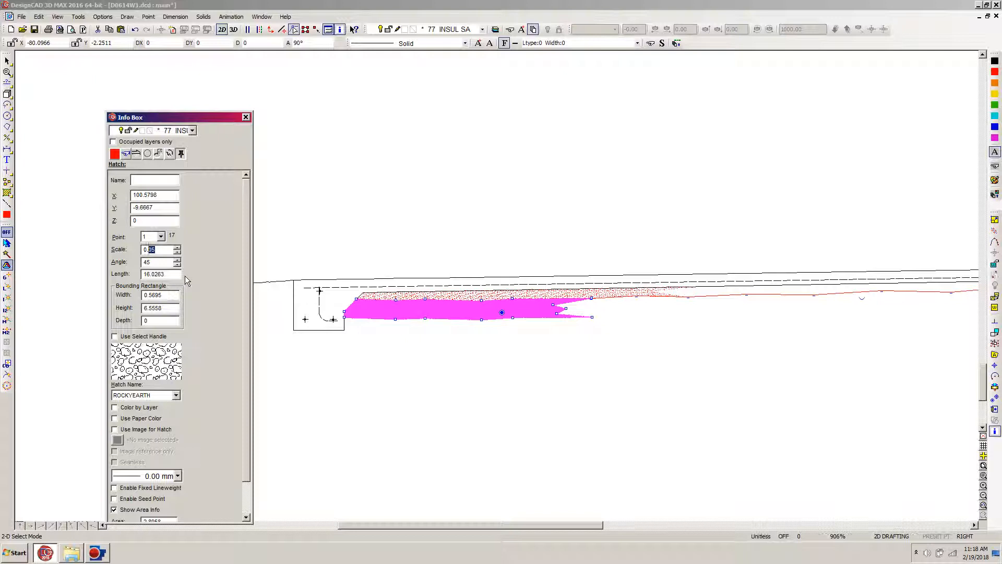
pyautogui.write('5')
pyautogui.click(473, 371)
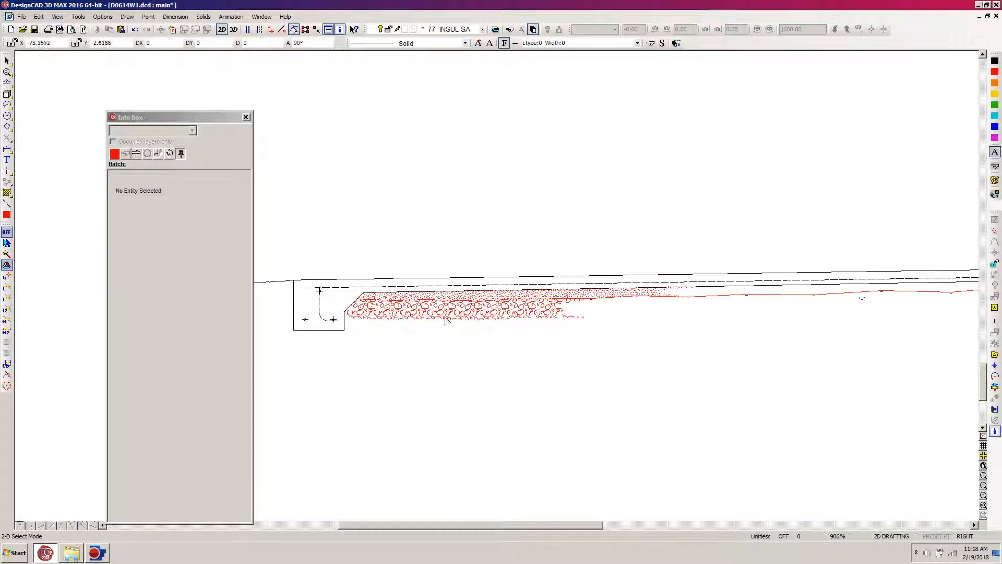
# Step: Create a parallel copy of the sloped line outside the left footing, 4" below it
pyautogui.moveTo(499, 525); pyautogui.dragTo(445, 534)
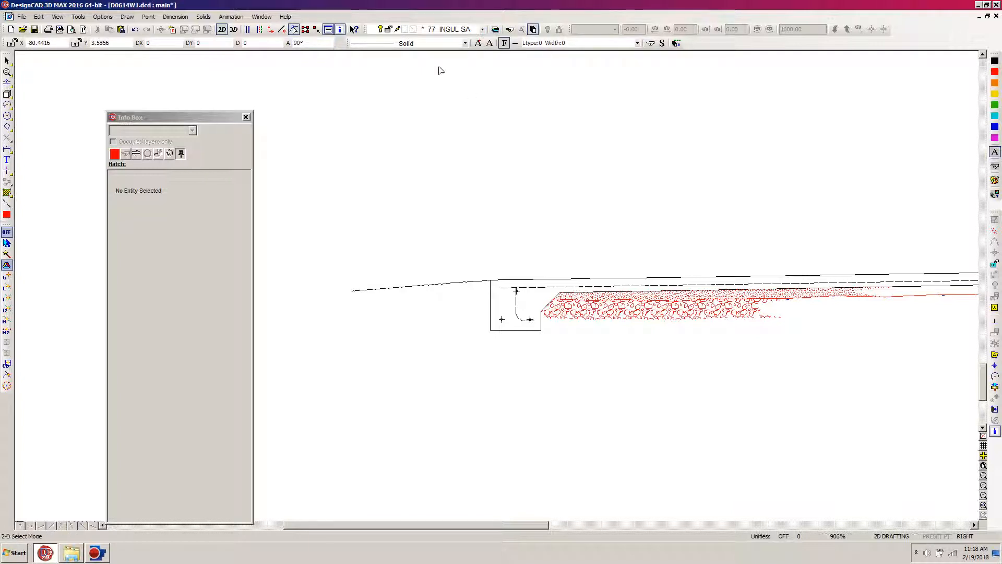
pyautogui.click(385, 295)
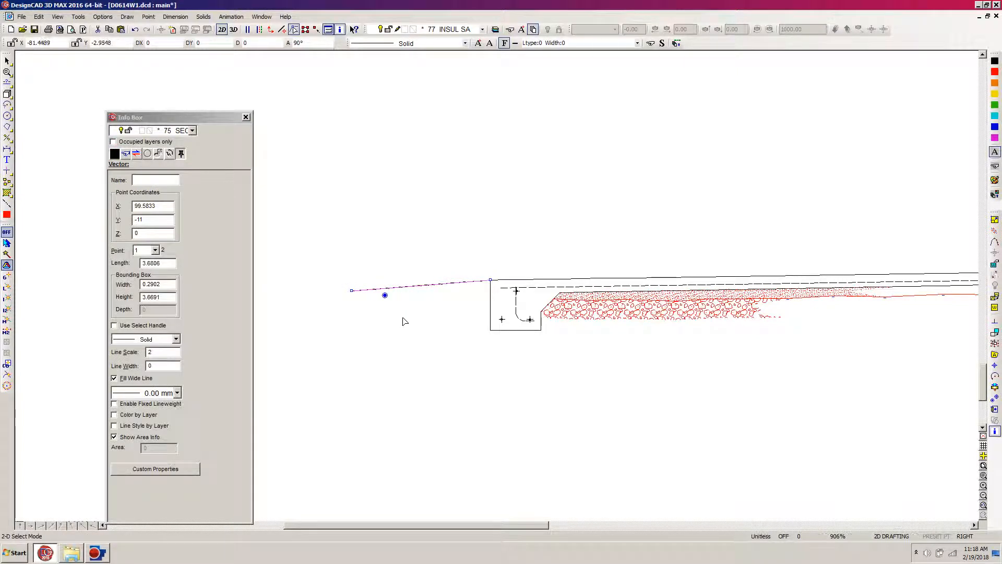
pyautogui.press('p')
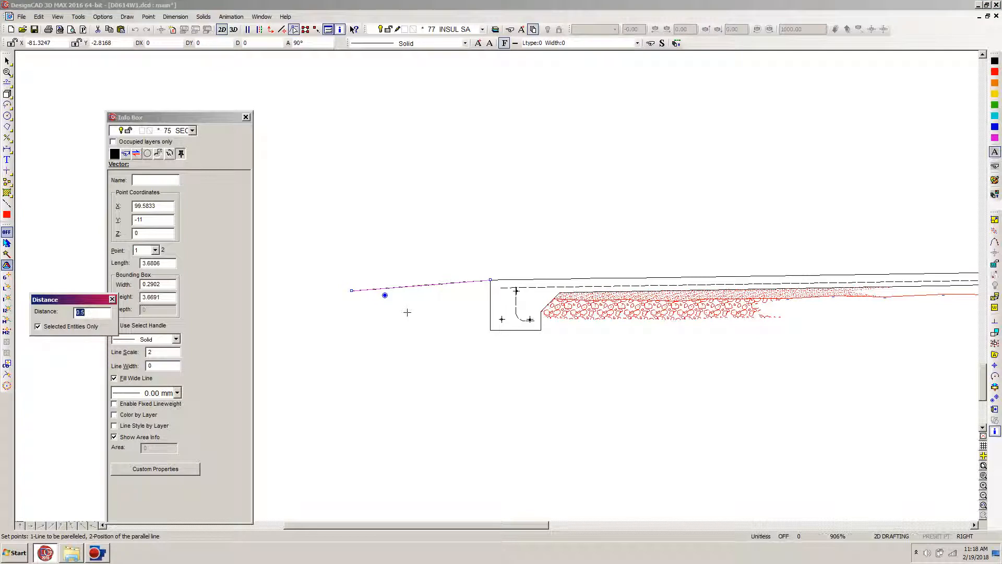
pyautogui.write('4"')
pyautogui.press('Return')
pyautogui.click(365, 312)
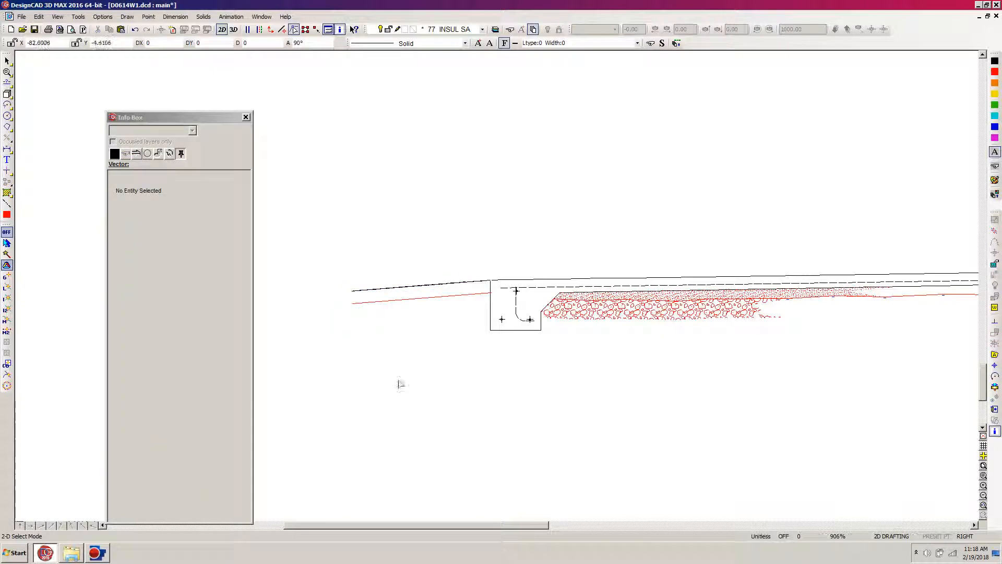
# Step: Trim the new parallel line at the left footing's outer face and match its black colour to the line above
pyautogui.press('t')
pyautogui.click(480, 292)
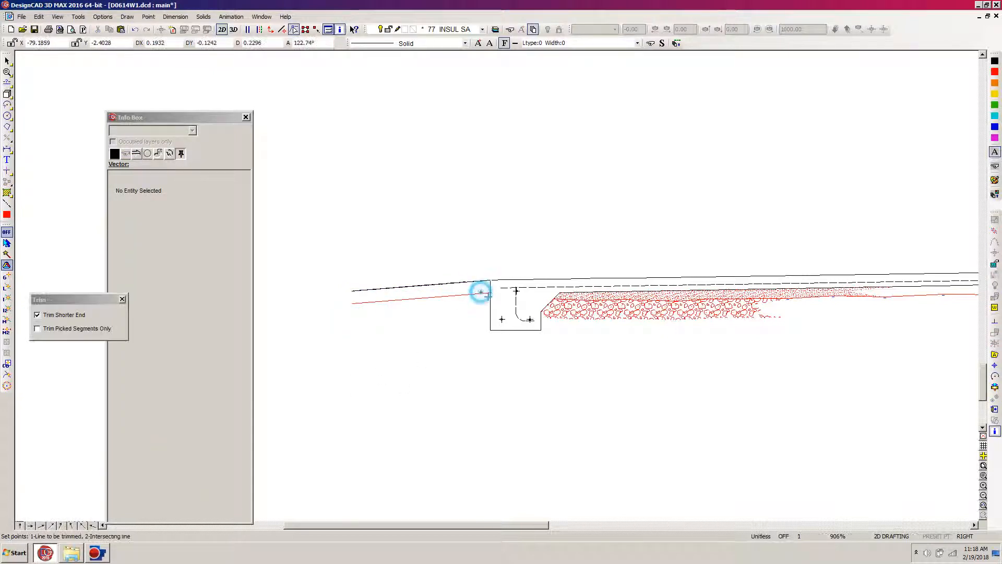
pyautogui.click(490, 299)
pyautogui.click(456, 298)
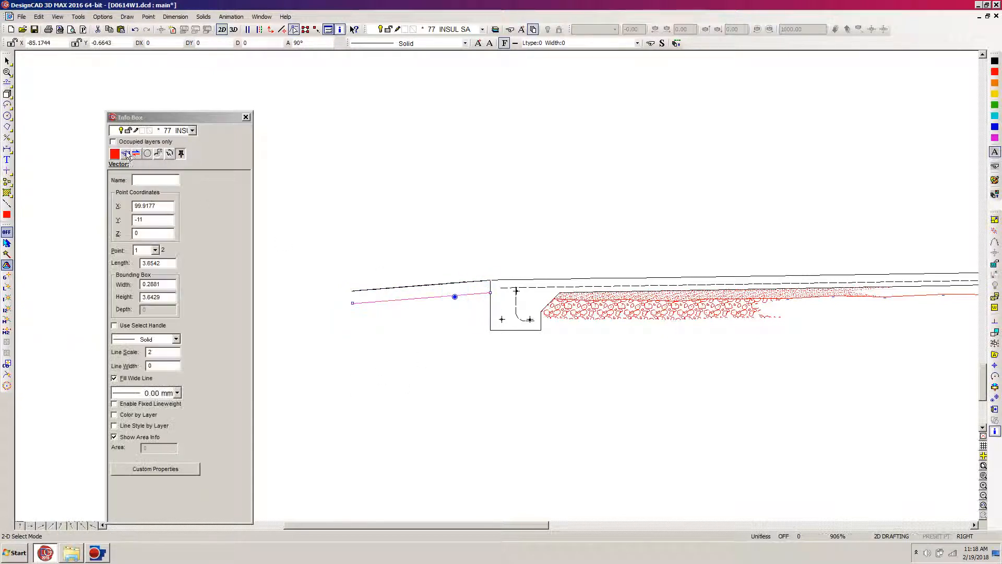
pyautogui.click(394, 290)
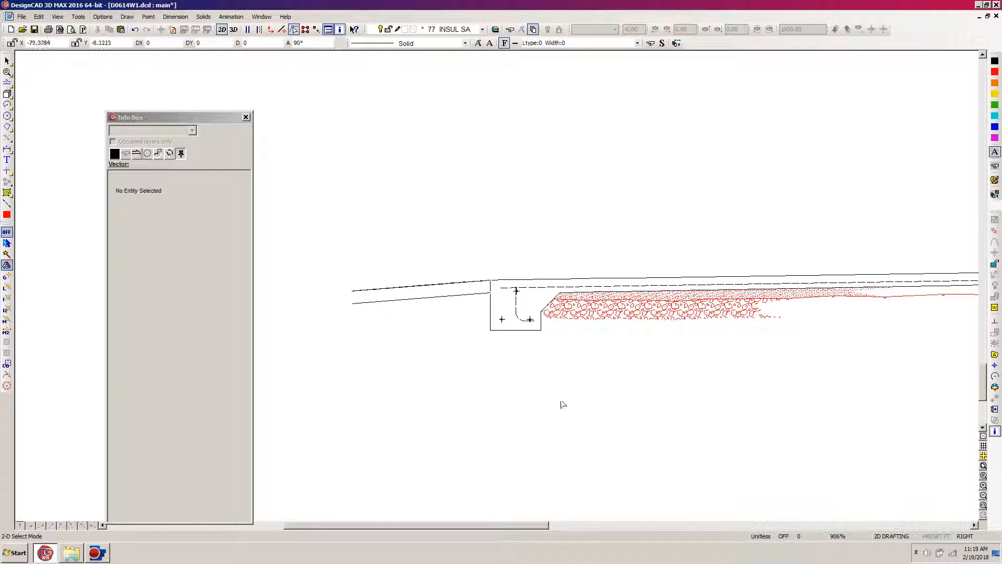
# Step: Mirror a copy of the right footing's drain and gravel, normal to the X axis, onto the left footing's outer bottom corner
pyautogui.moveTo(505, 525)
pyautogui.mouseDown()
pyautogui.moveTo(607, 504)
pyautogui.moveTo(523, 494)
pyautogui.mouseUp()
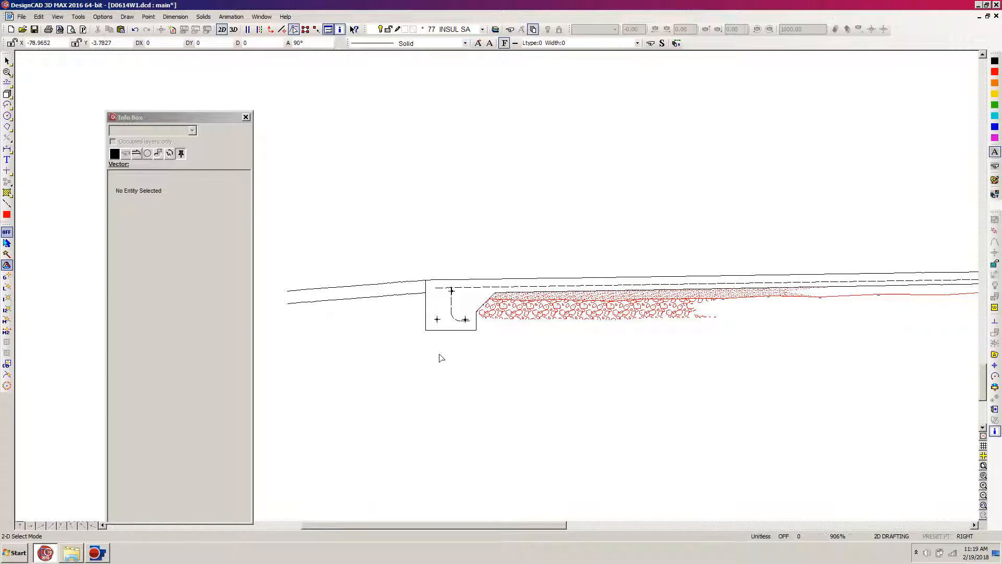
pyautogui.moveTo(487, 527); pyautogui.dragTo(616, 525)
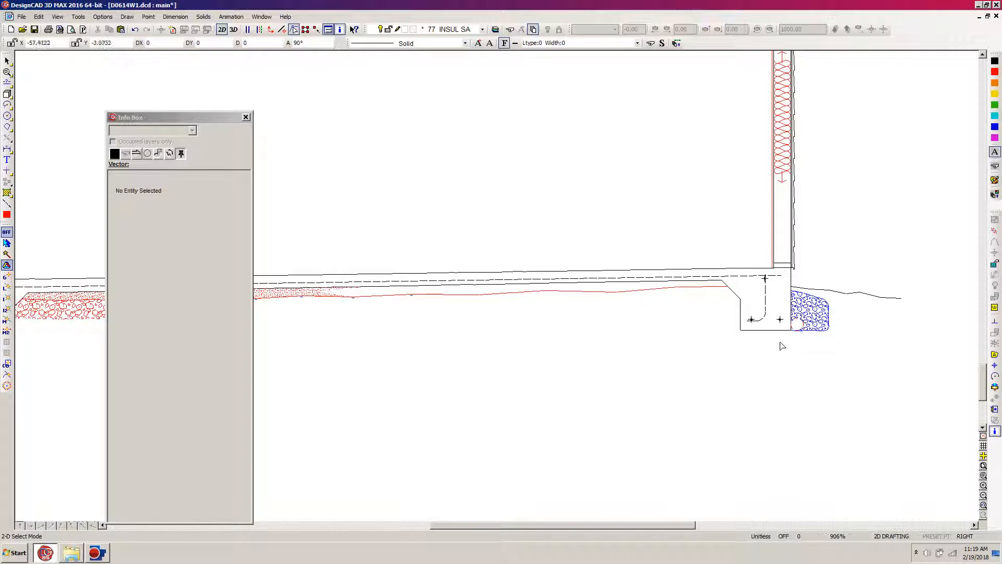
pyautogui.moveTo(857, 276)
pyautogui.mouseDown()
pyautogui.moveTo(854, 314)
pyautogui.moveTo(786, 368)
pyautogui.moveTo(789, 358)
pyautogui.mouseUp()
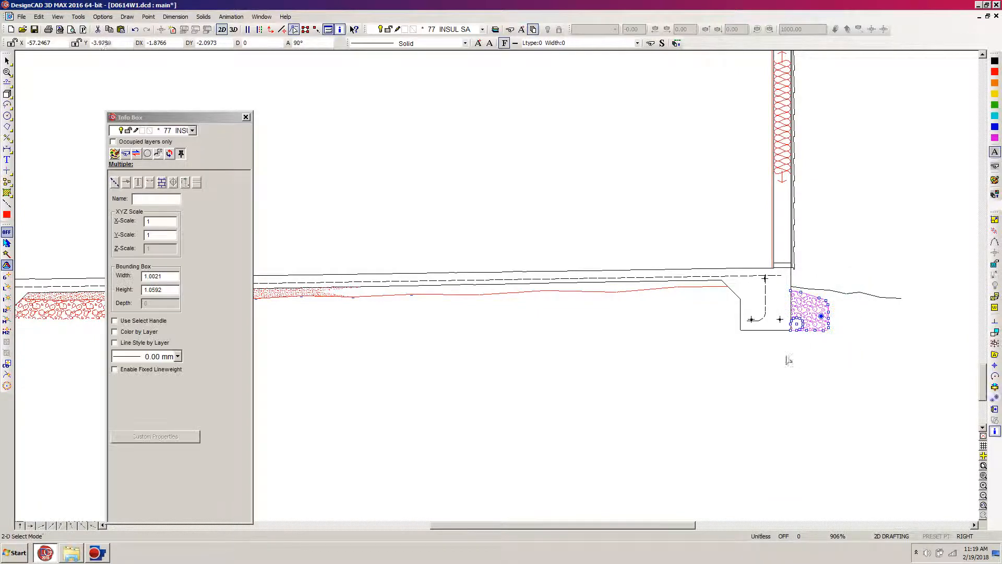
pyautogui.click(995, 398)
pyautogui.click(790, 330)
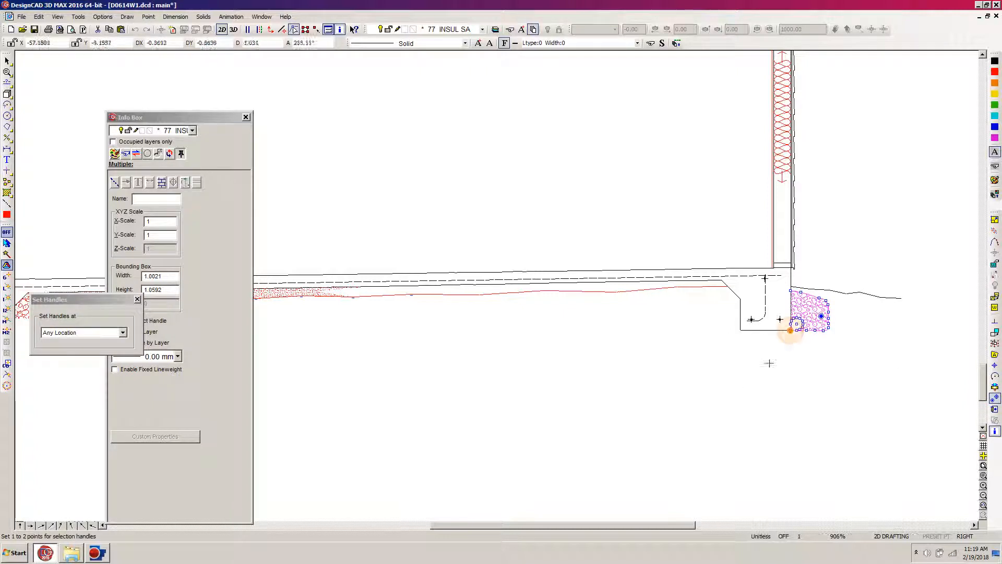
pyautogui.moveTo(672, 530); pyautogui.dragTo(523, 529)
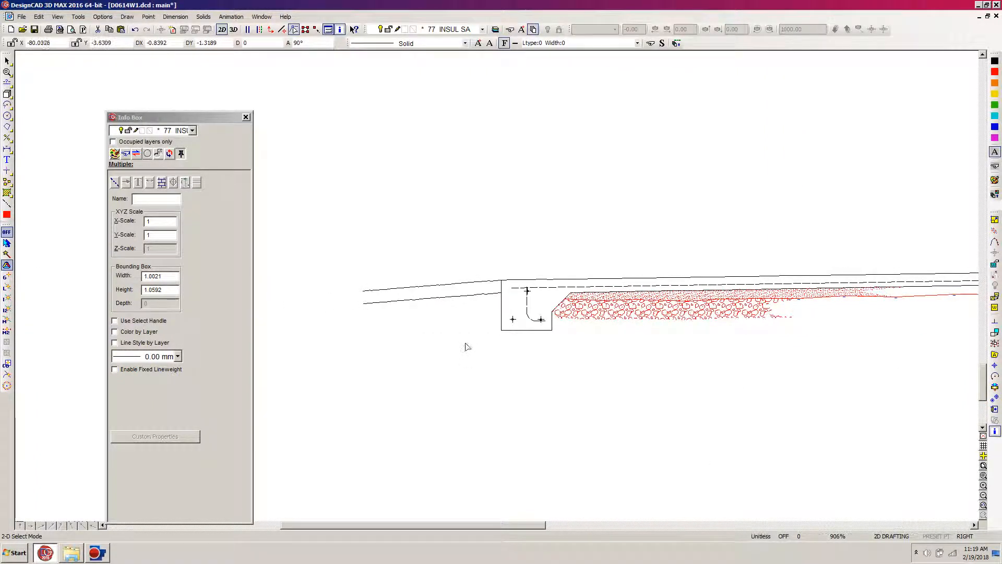
pyautogui.press('m')
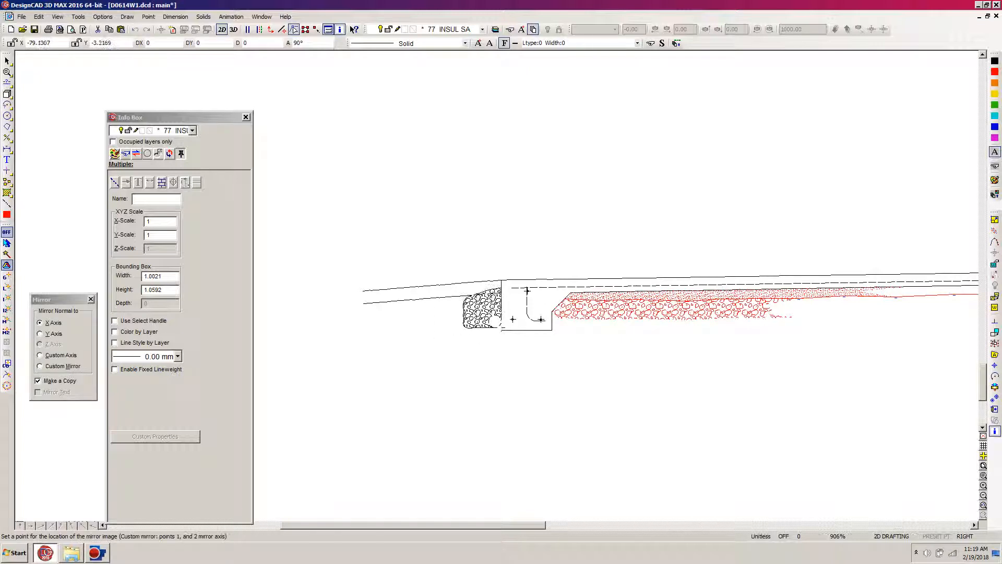
pyautogui.click(501, 318)
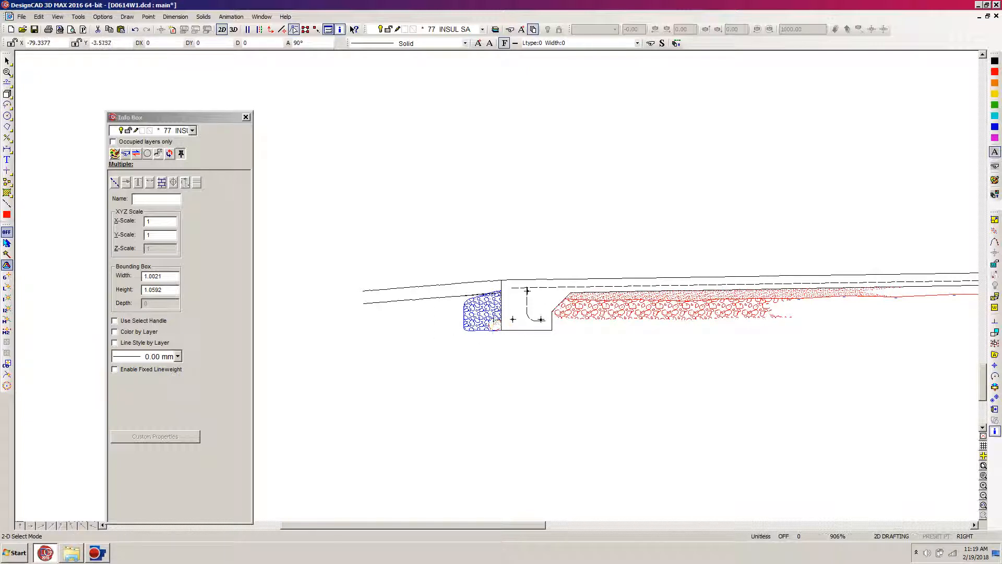
# Step: Move the mirrored gravel hatch's upper points nearest the left footing down onto the lower sloped line
pyautogui.scroll(5, 541, 265)
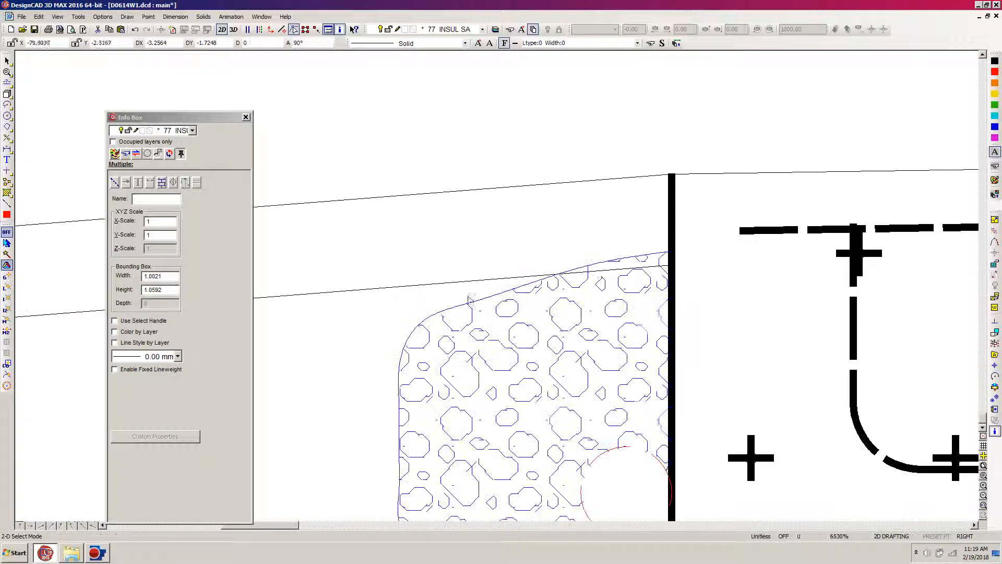
pyautogui.click(525, 293)
pyautogui.click(521, 289)
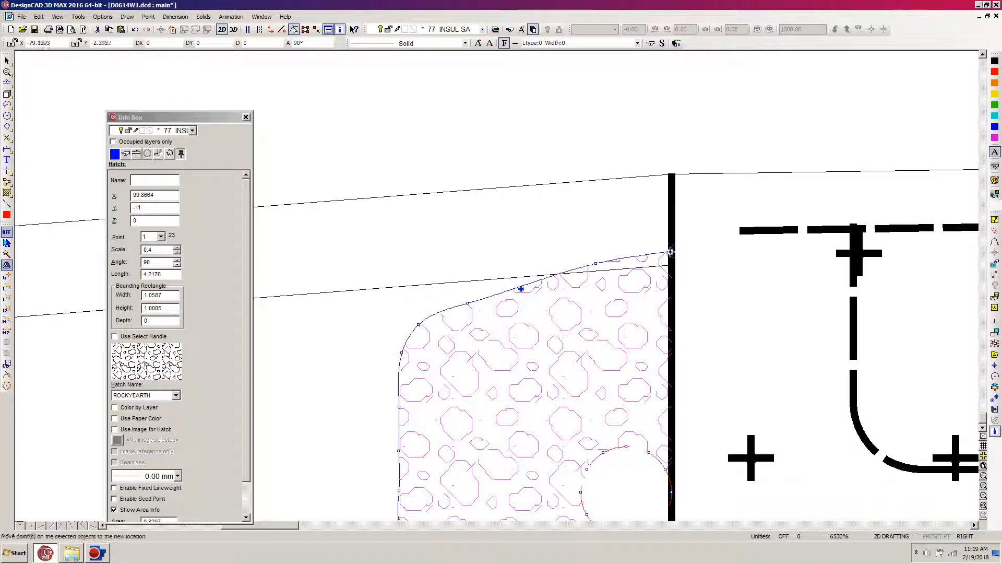
pyautogui.click(673, 251)
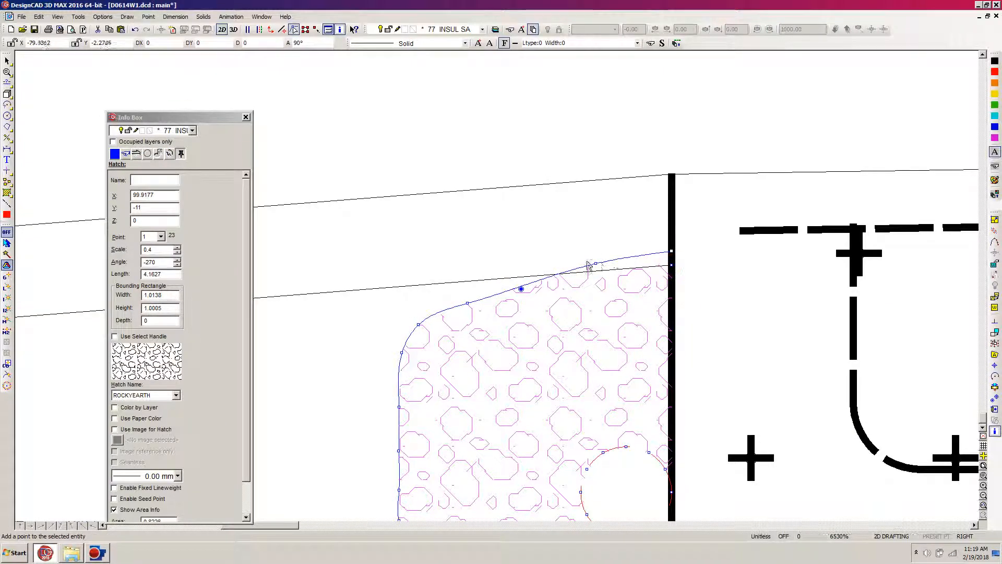
pyautogui.click(596, 263)
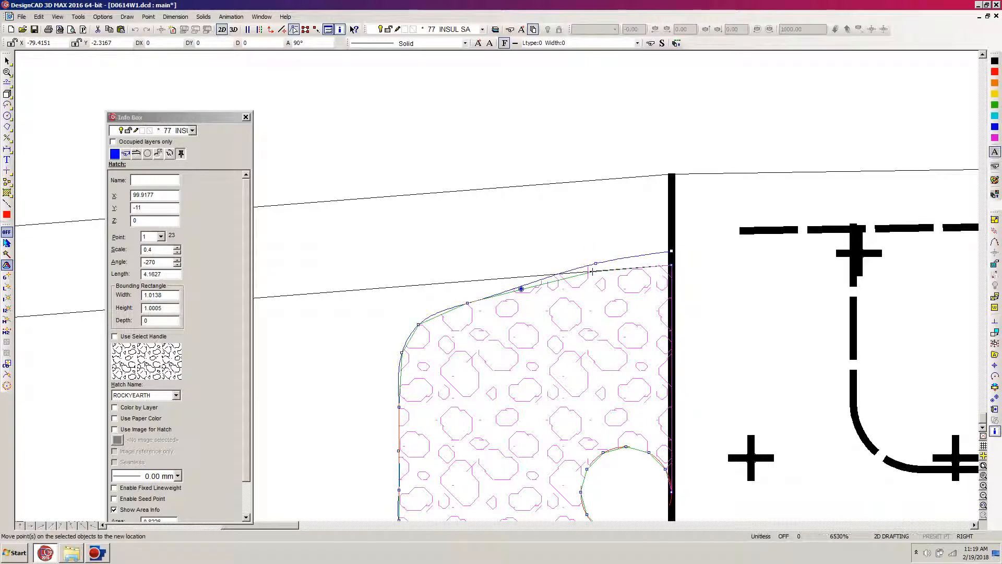
pyautogui.click(592, 272)
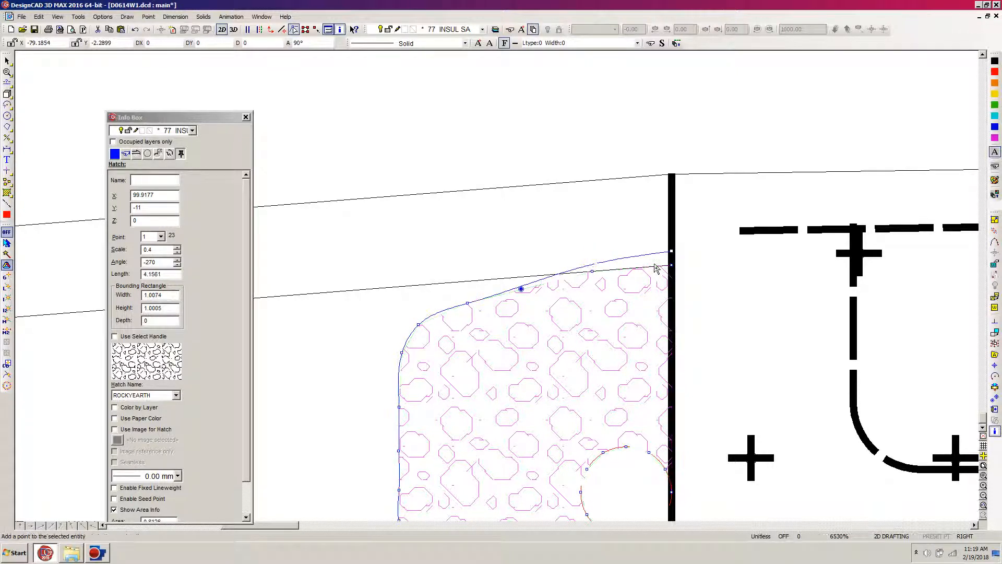
# Step: Reshape the gravel's outline curve to follow the lower sloped line near the left footing, matching the adjusted hatch
pyautogui.click(617, 260)
pyautogui.click(674, 252)
pyautogui.click(592, 271)
pyautogui.click(573, 312)
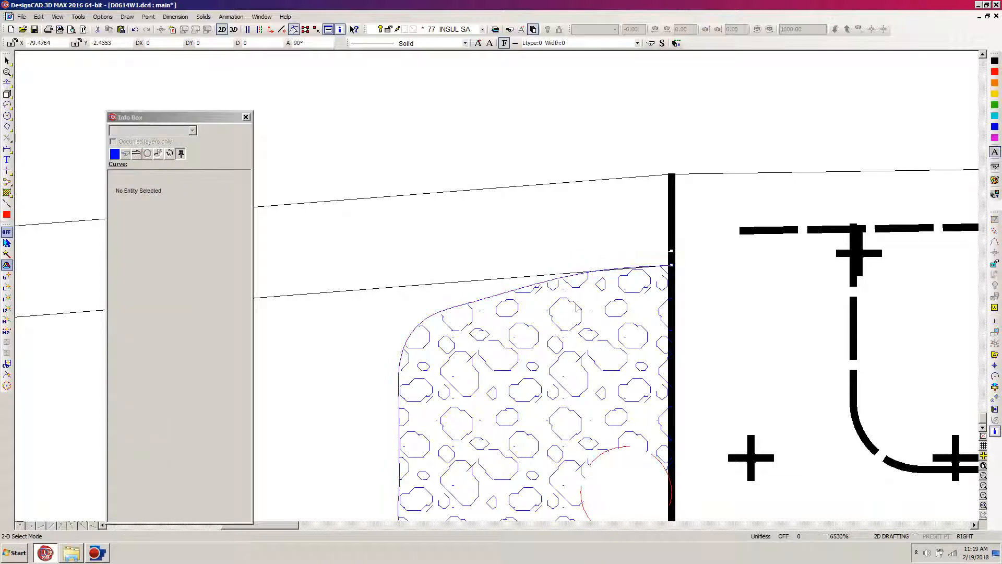
# Step: Move the lower sloped line outside the left footing to layer 75 SEC A
pyautogui.scroll(-1, 599, 313)
pyautogui.scroll(-1, 496, 287)
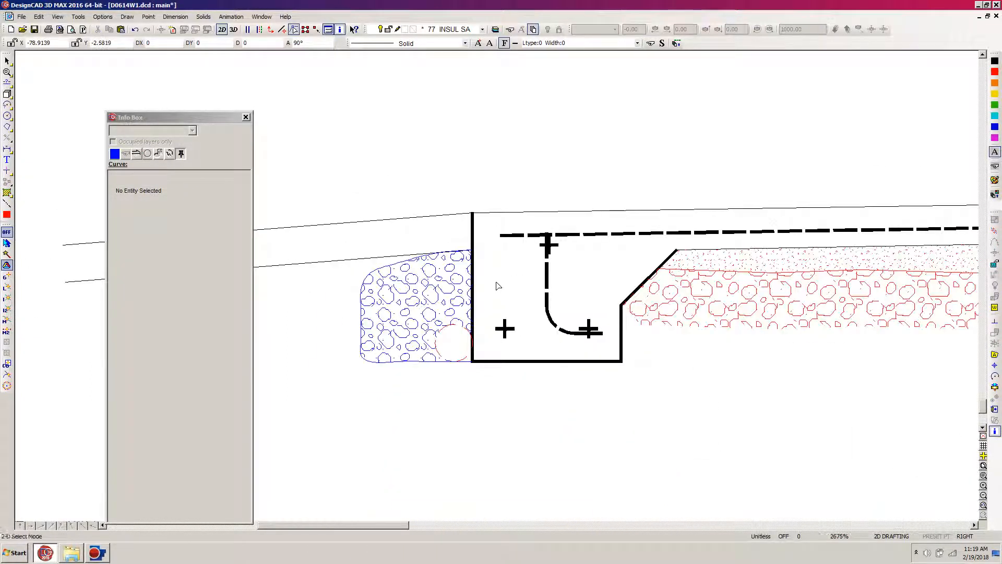
pyautogui.scroll(-1, 498, 289)
pyautogui.scroll(-1, 500, 290)
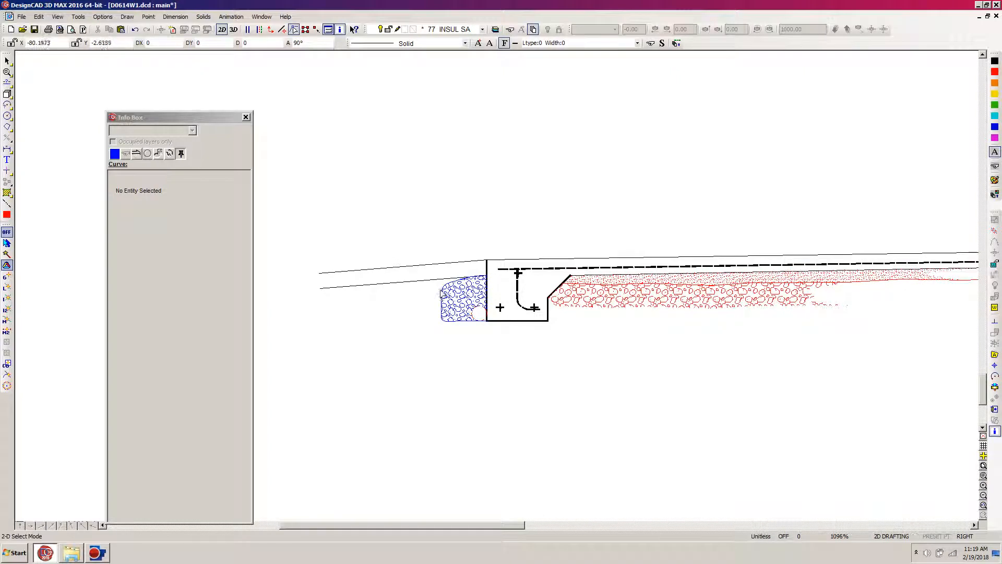
pyautogui.click(367, 285)
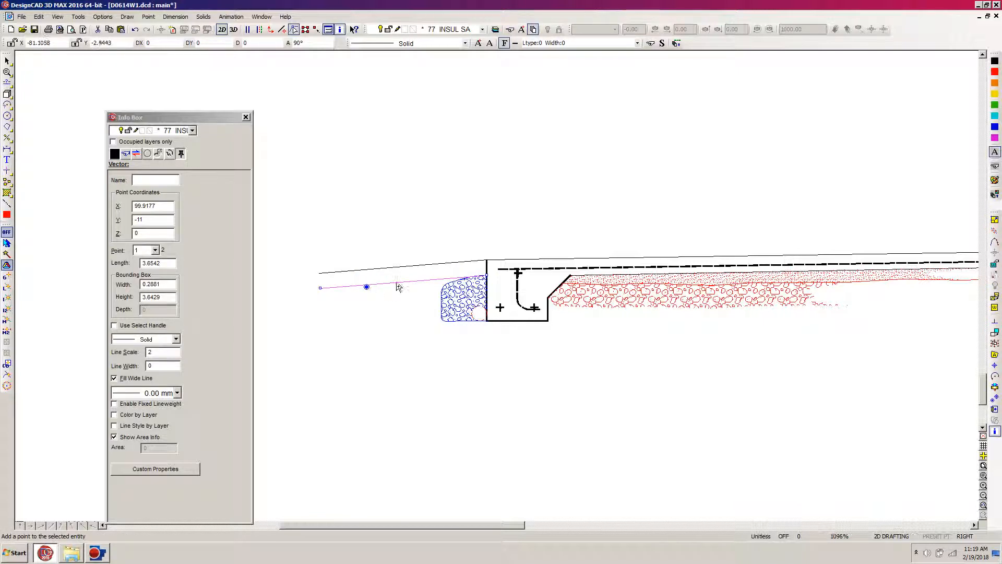
pyautogui.click(192, 130)
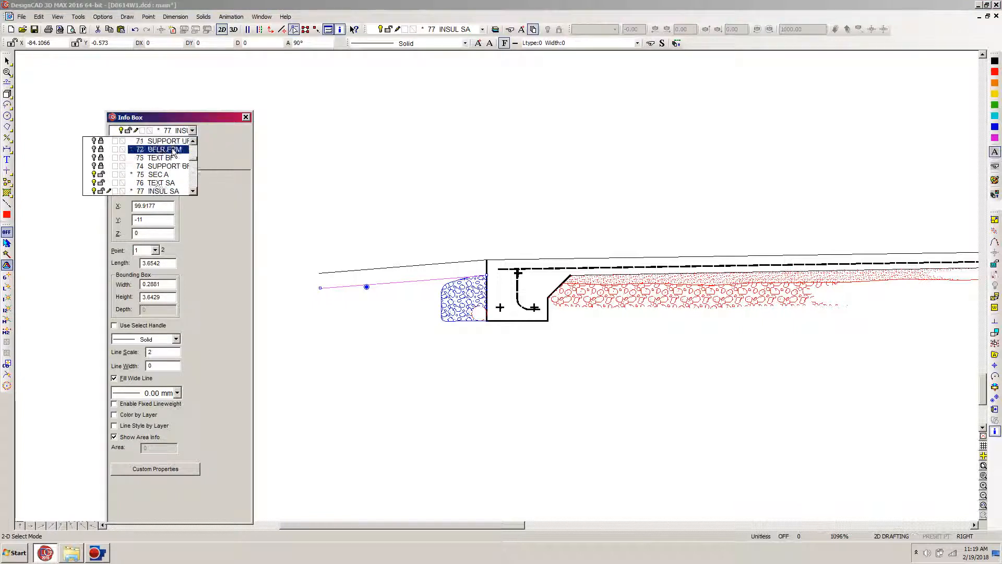
pyautogui.click(156, 174)
pyautogui.click(344, 353)
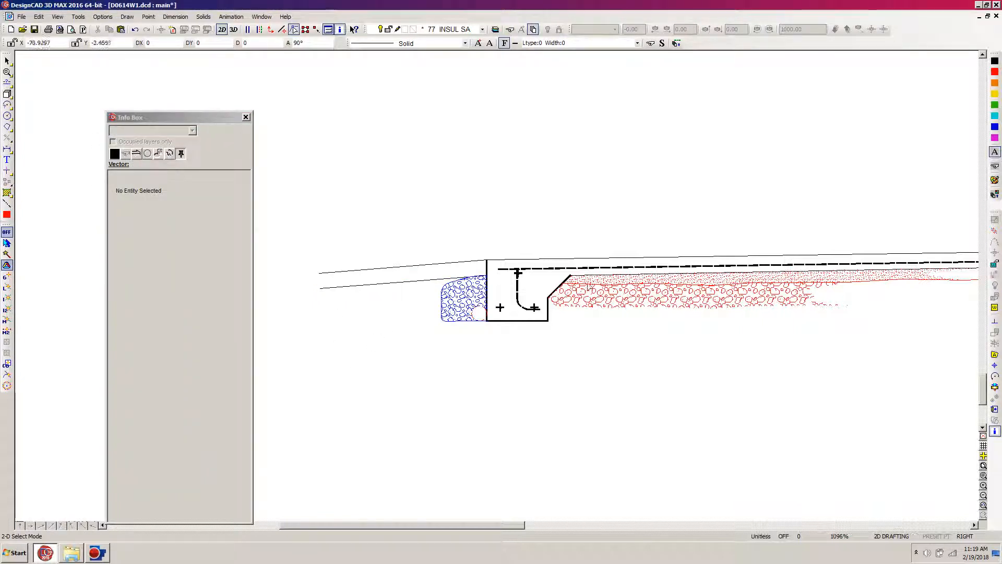
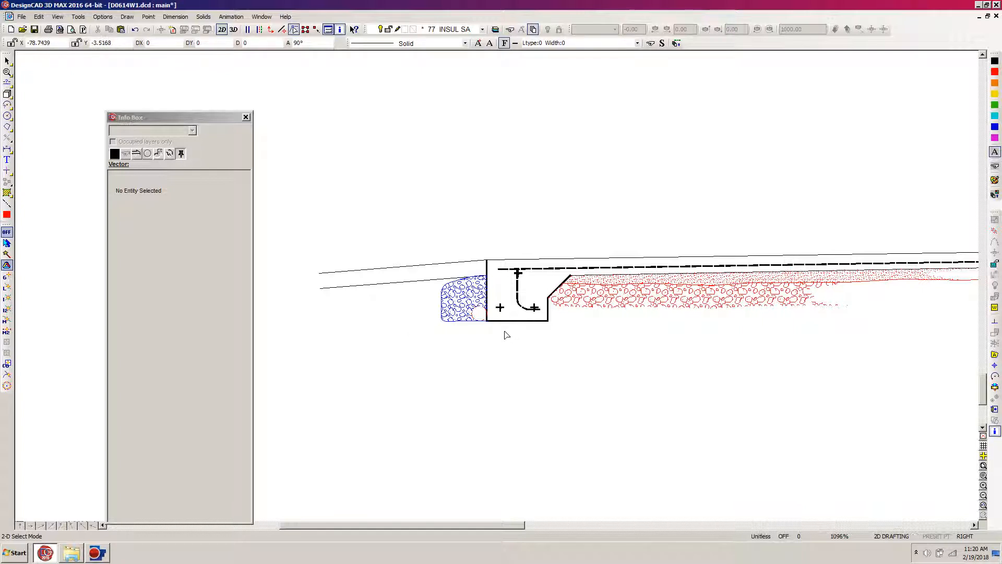
# Step: Draw a thin DASH hatch, scale 0.05 and angle 45, beneath the lower sloped line up to the left footing's gravel
pyautogui.press('h')
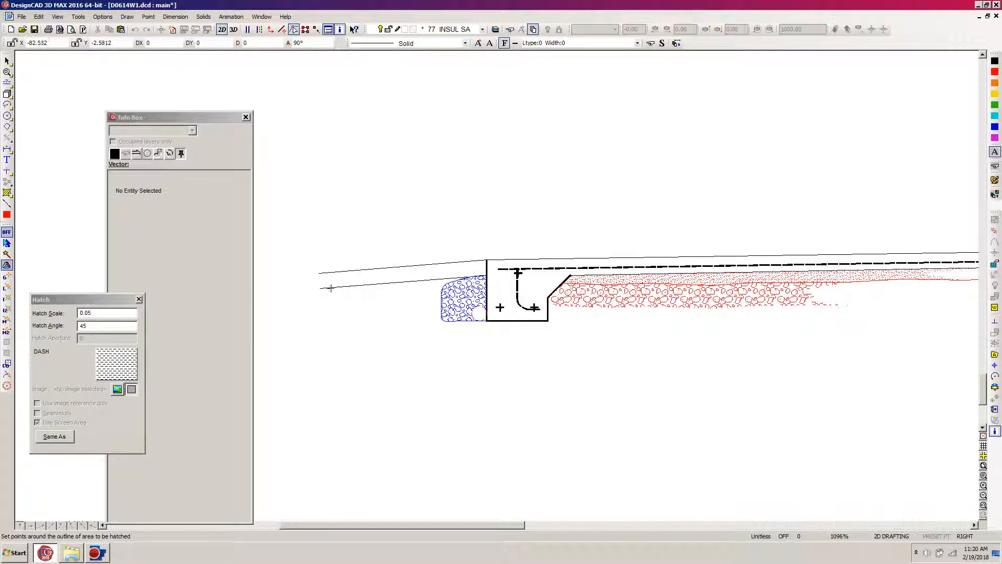
pyautogui.click(330, 287)
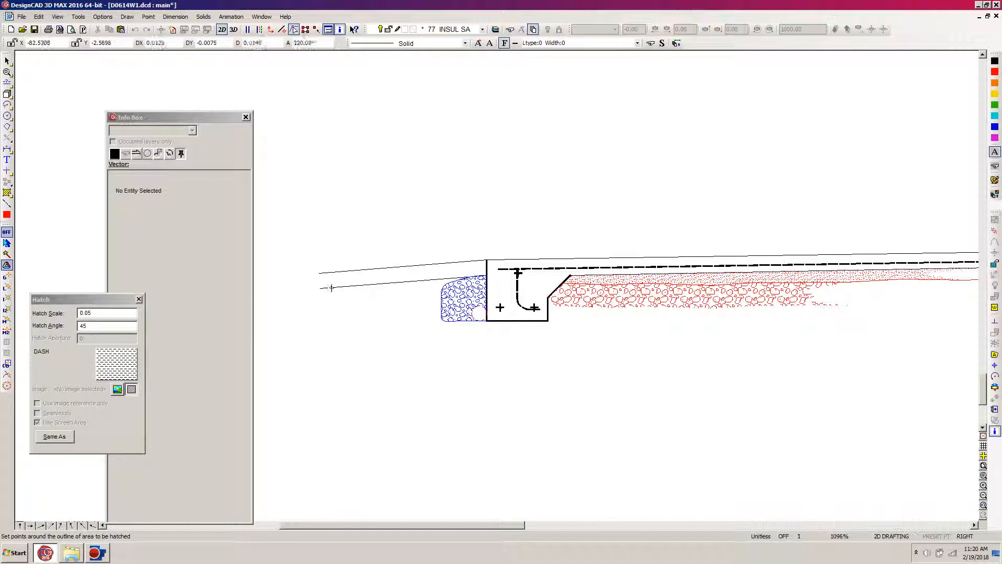
pyautogui.click(473, 276)
pyautogui.click(453, 281)
pyautogui.click(441, 289)
pyautogui.click(441, 289)
pyautogui.click(426, 292)
pyautogui.click(395, 294)
pyautogui.click(367, 295)
pyautogui.click(348, 296)
pyautogui.click(340, 296)
pyautogui.click(335, 291)
pyautogui.rightClick(330, 285)
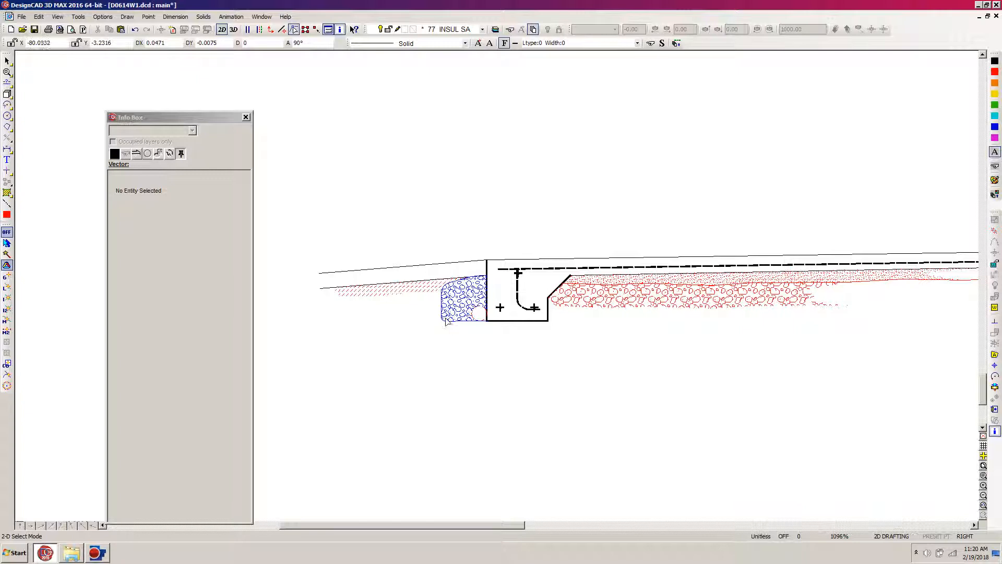
# Step: Draw a second DASH hatch with an irregular outer edge directly beneath the first, ending at the drain gravel's outer side
pyautogui.press('h')
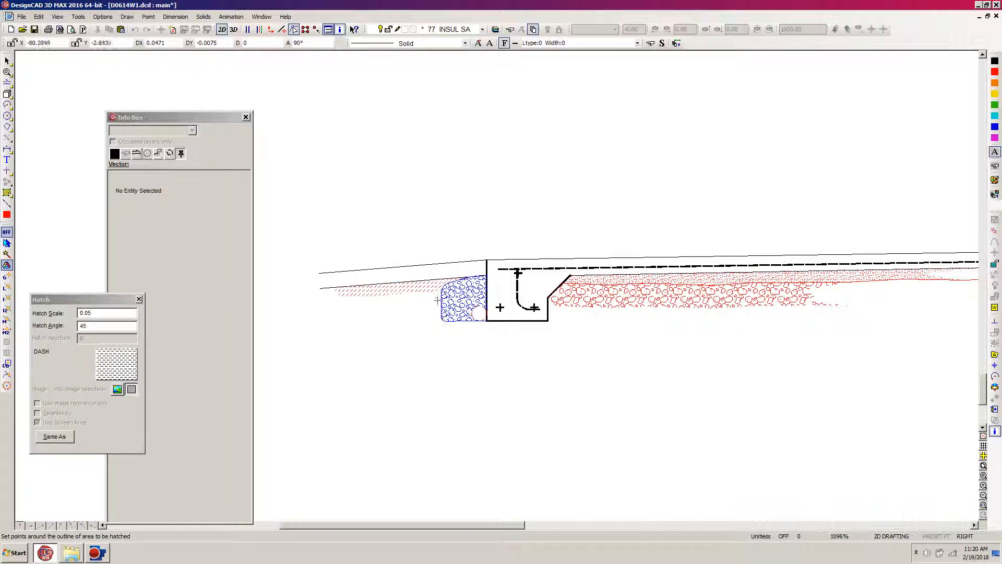
pyautogui.click(440, 290)
pyautogui.click(395, 294)
pyautogui.click(367, 296)
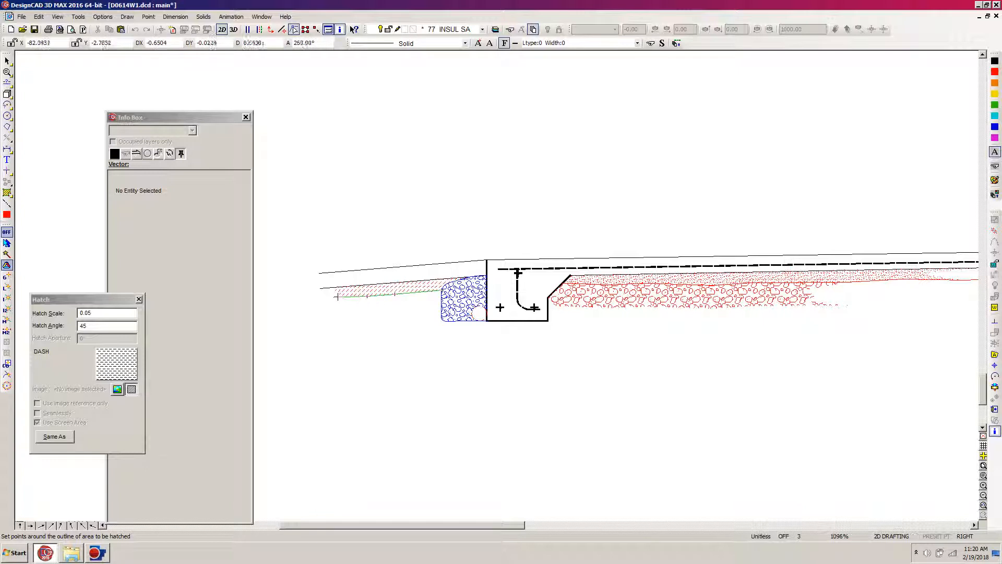
pyautogui.click(366, 303)
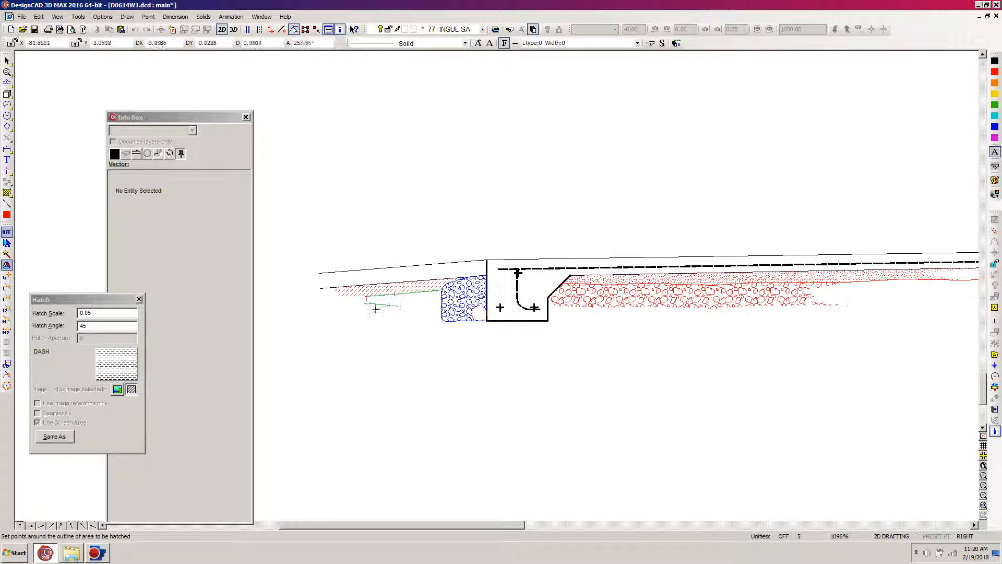
pyautogui.click(372, 305)
pyautogui.click(362, 312)
pyautogui.click(378, 316)
pyautogui.click(413, 315)
pyautogui.press('BackSpace')
pyautogui.click(372, 318)
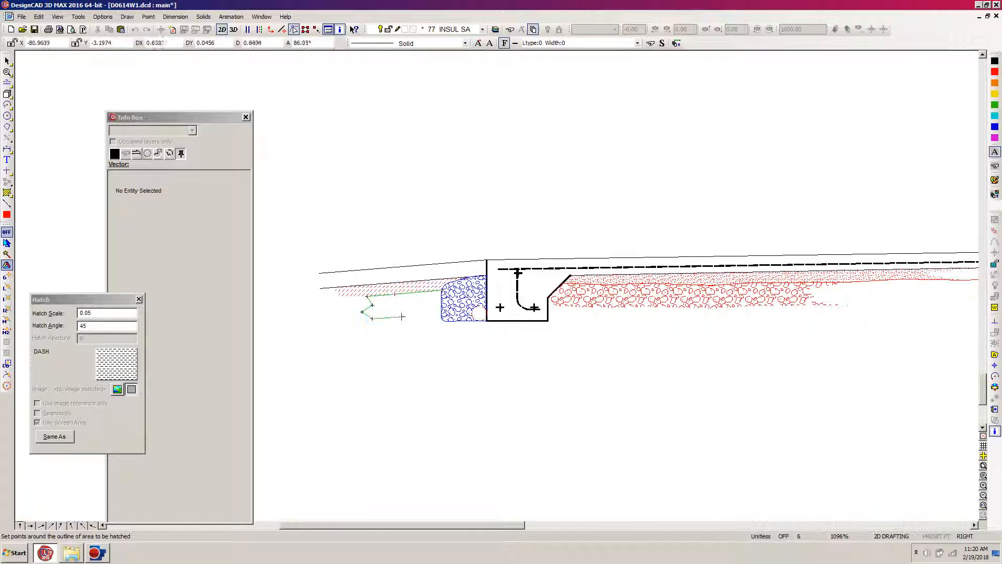
pyautogui.click(406, 316)
pyautogui.click(425, 312)
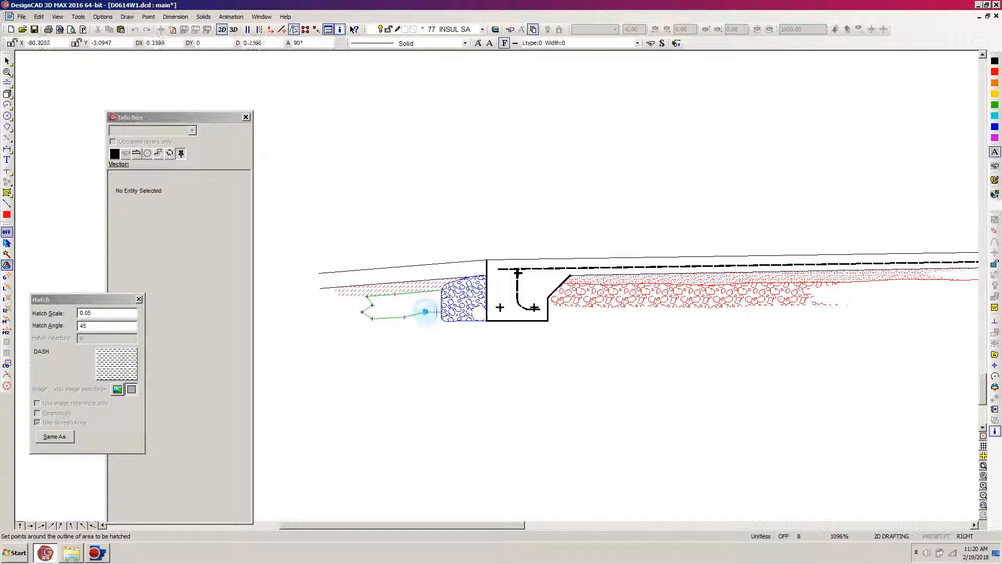
pyautogui.click(442, 312)
pyautogui.click(440, 299)
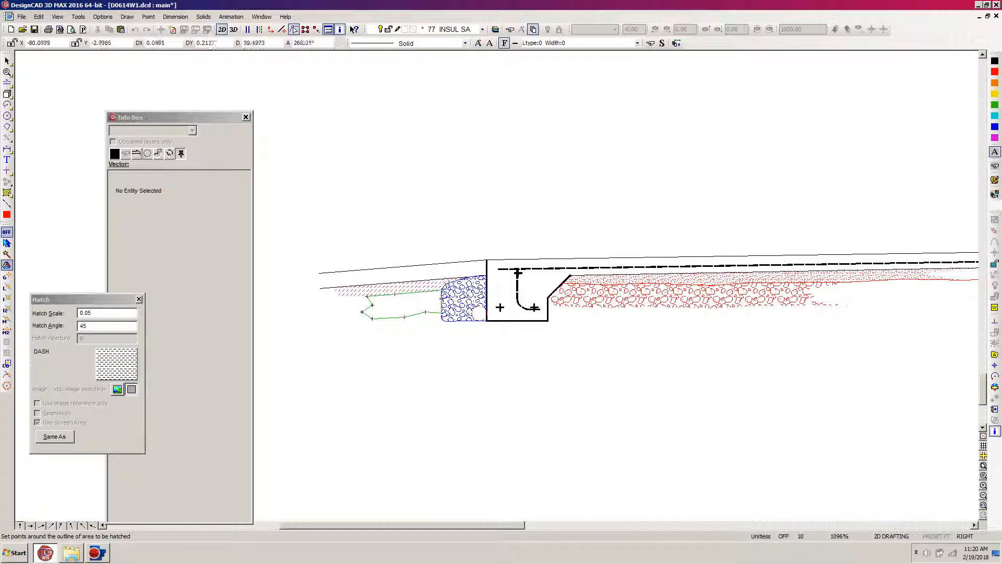
pyautogui.press('Return')
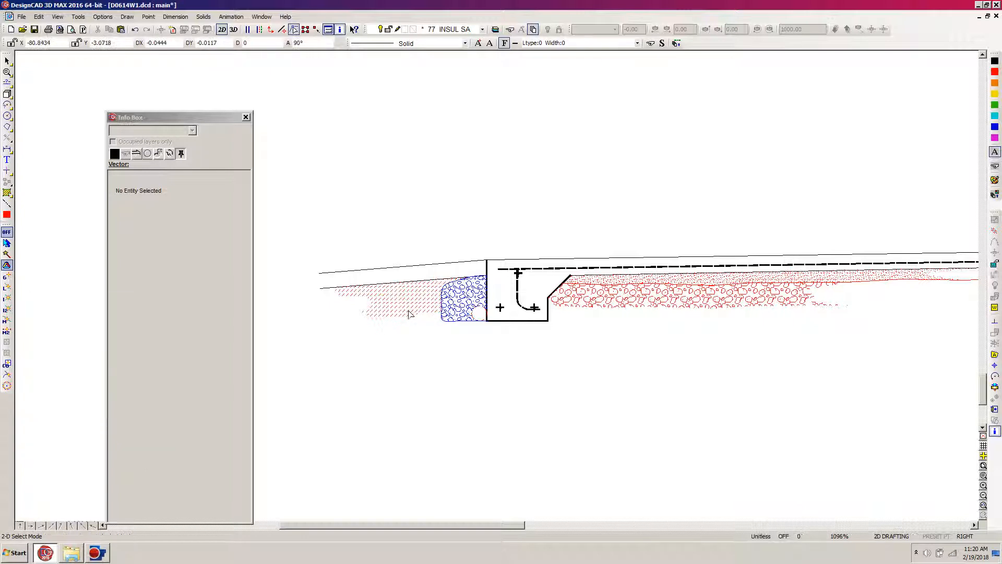
# Step: Match the lower new hatch to the ROCKYEARTH base hatch under the floor slab, with scale 0.5
pyautogui.click(404, 318)
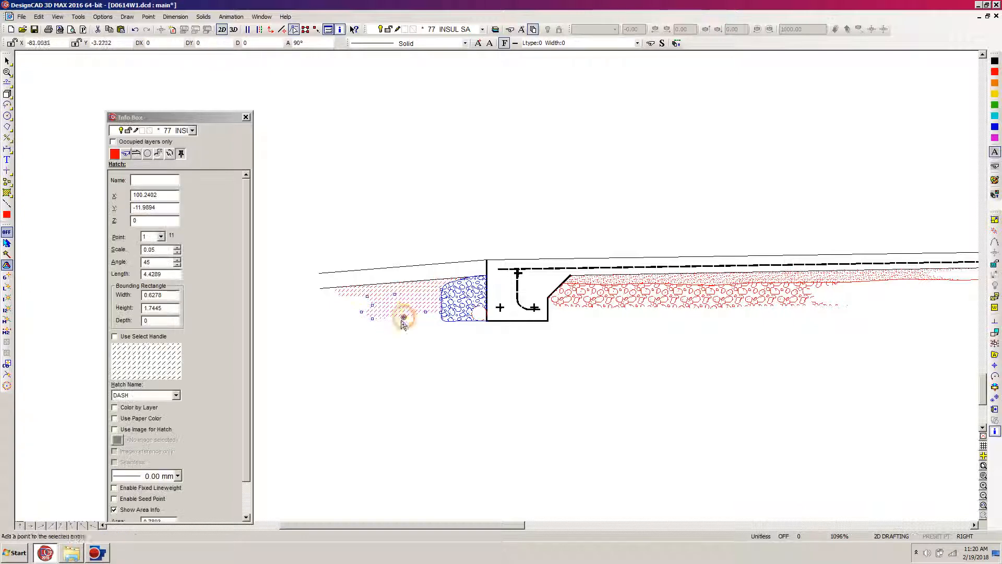
pyautogui.click(126, 155)
pyautogui.click(727, 298)
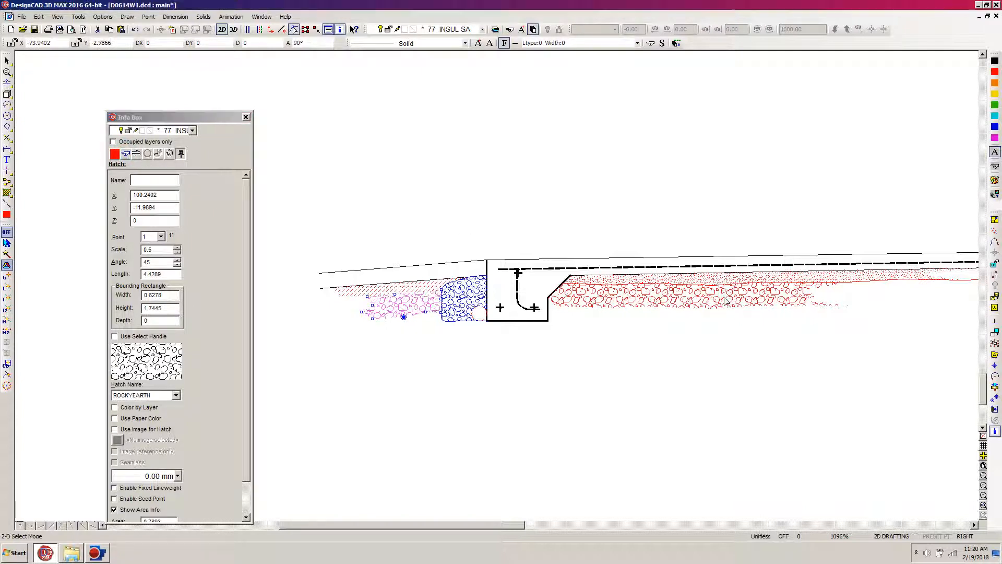
# Step: Match the thin hatch under the sloped line to the floor slab's STIPLING_2 sand hatch, with scale 0.2
pyautogui.click(337, 294)
pyautogui.click(126, 154)
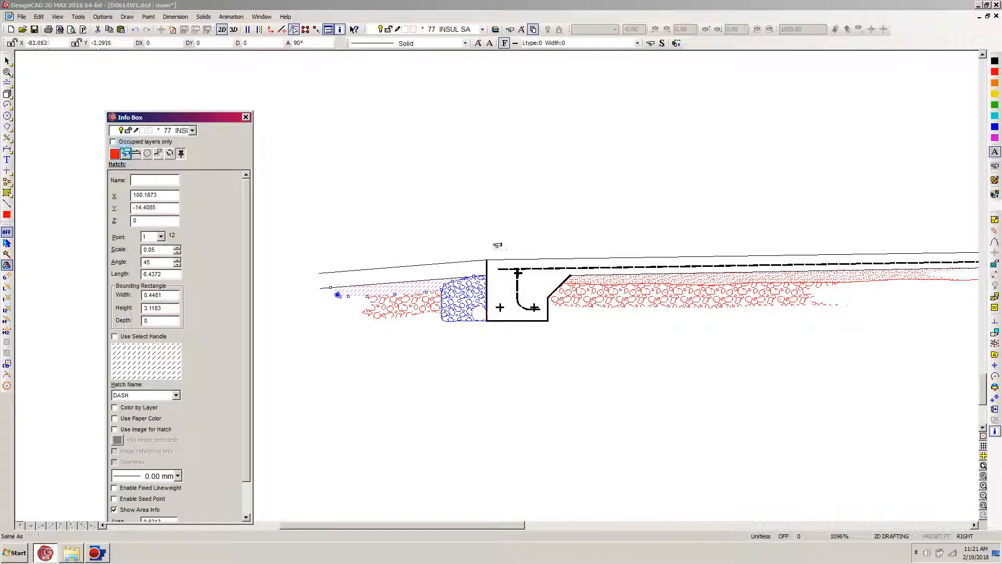
pyautogui.click(895, 273)
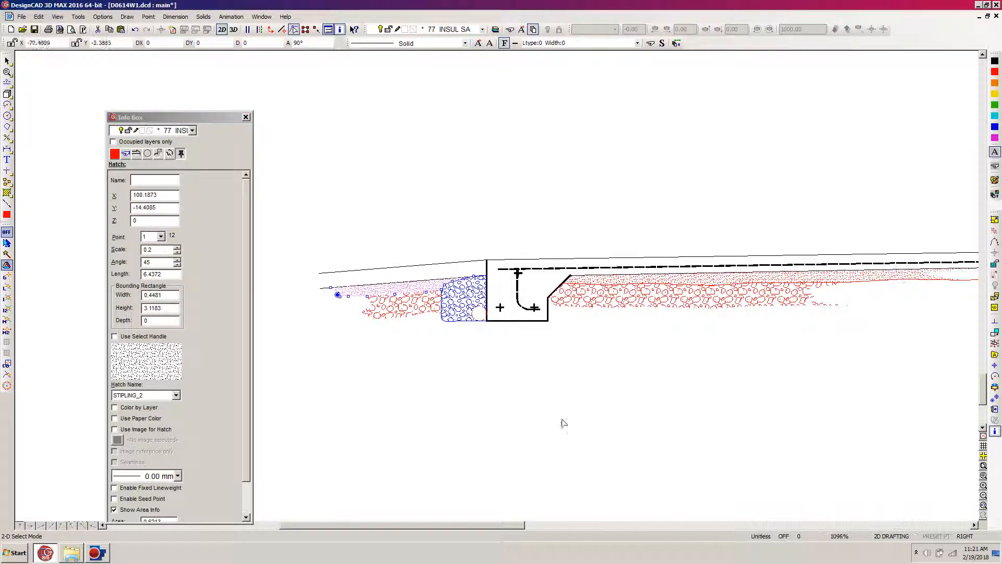
pyautogui.click(474, 408)
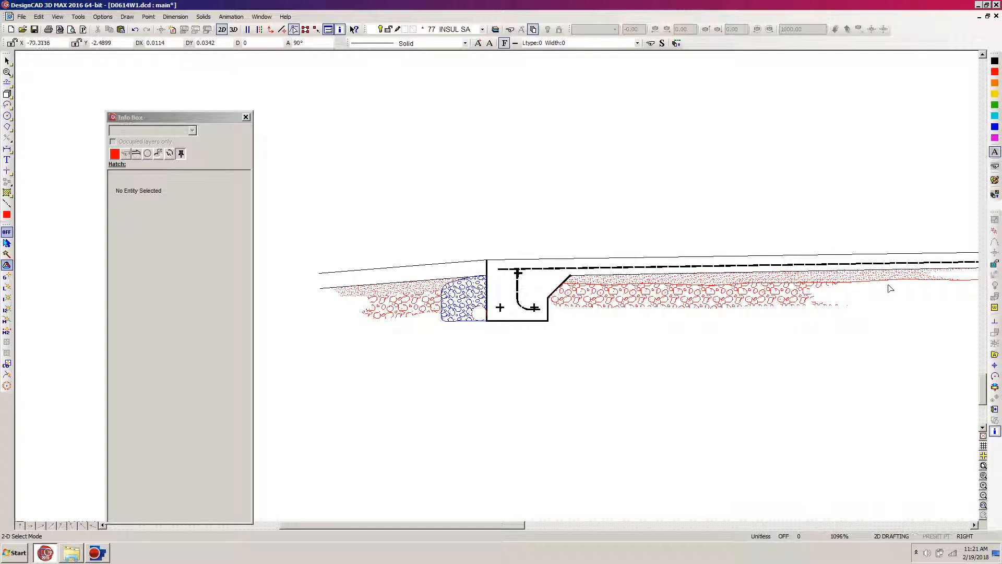
# Step: Match both sloped outside slab lines and the floor slab's top line to the thick outline of the left footing
pyautogui.press('z')
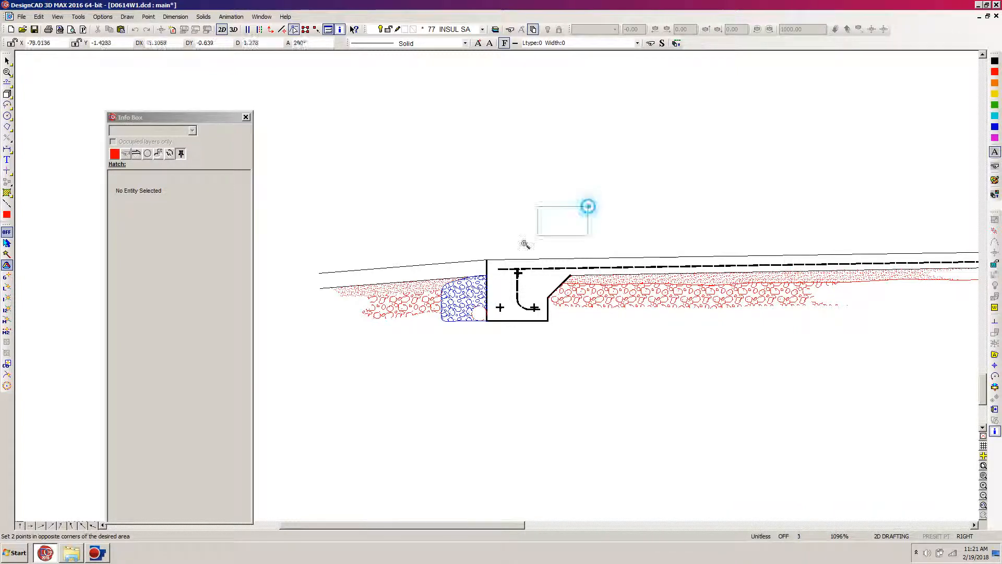
pyautogui.click(588, 207)
pyautogui.click(346, 326)
pyautogui.click(339, 343)
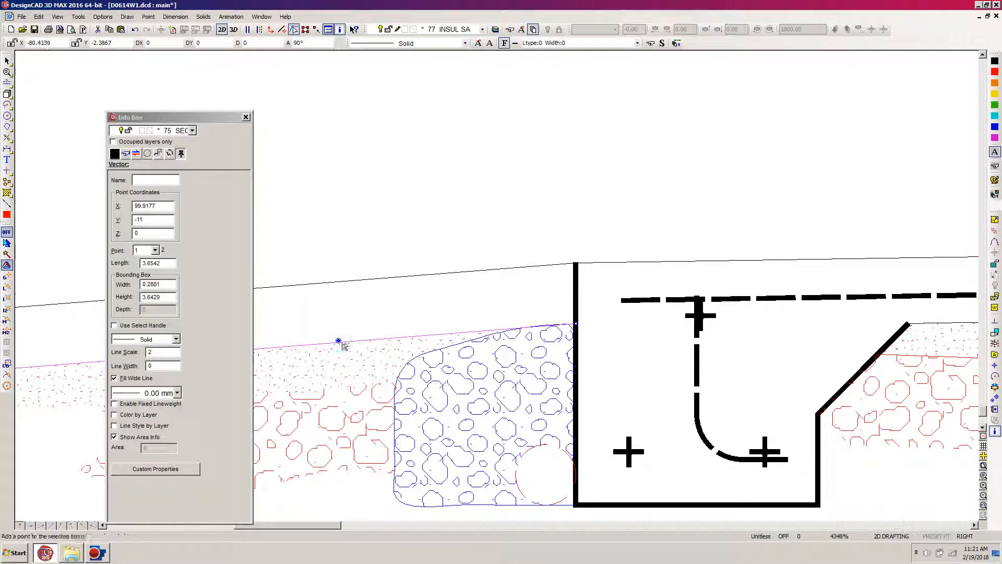
pyautogui.keyDown('shift'); pyautogui.click(413, 276); pyautogui.keyUp('shift')
pyautogui.keyDown('shift'); pyautogui.click(618, 262); pyautogui.keyUp('shift')
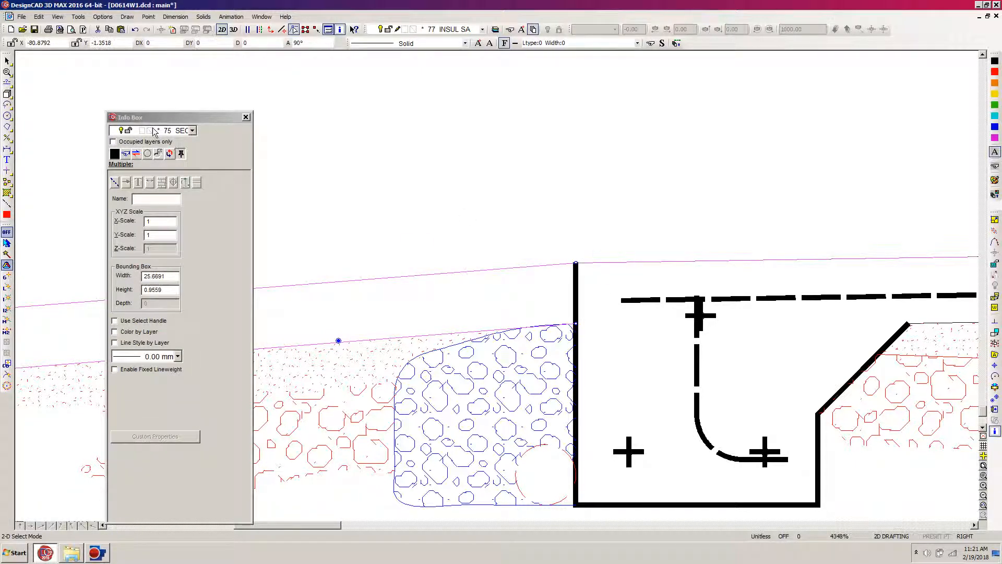
pyautogui.click(125, 153)
pyautogui.click(577, 281)
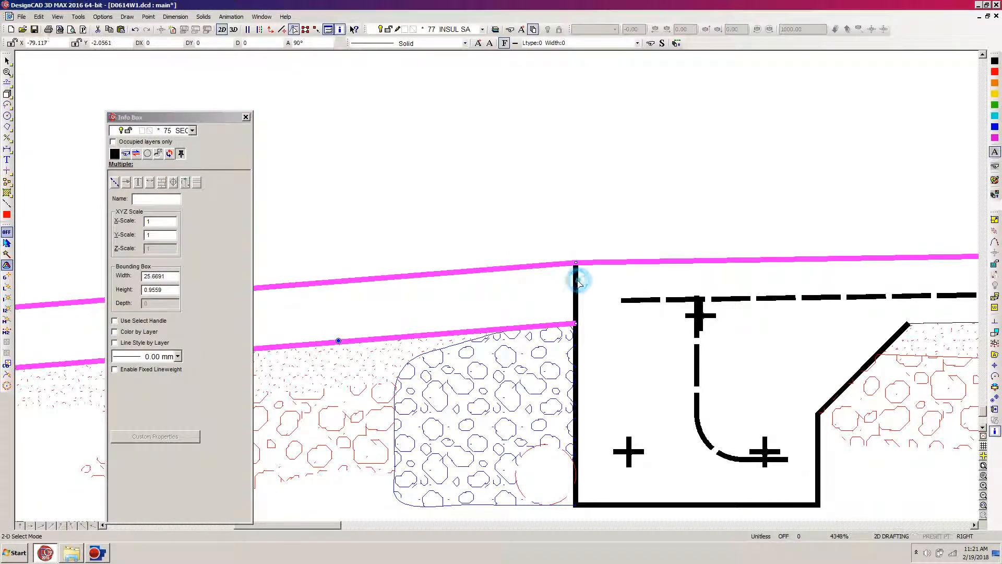
# Step: Match the floor slab's bottom line to the upper sloped line, giving it a line width of 0.025
pyautogui.click(948, 322)
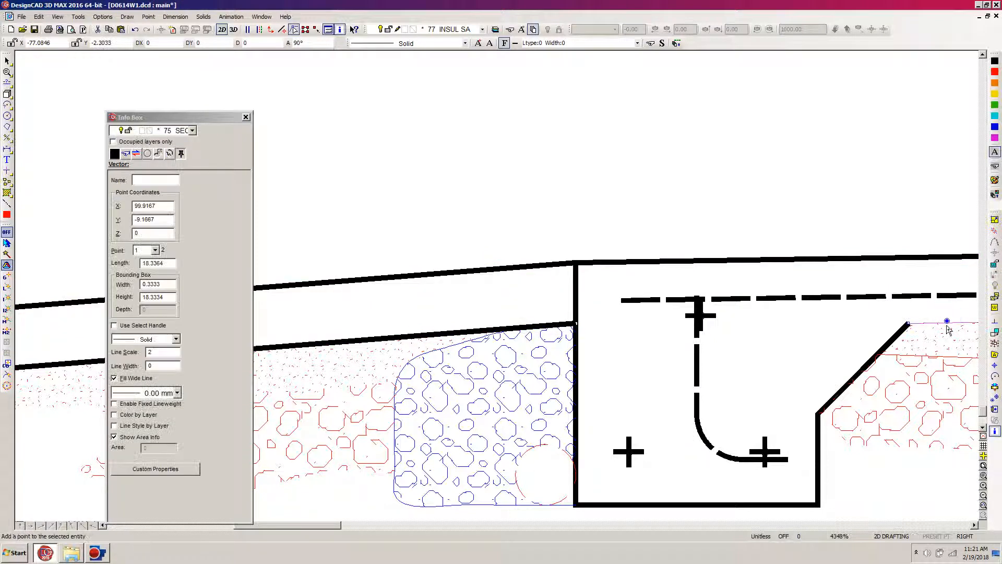
pyautogui.click(123, 154)
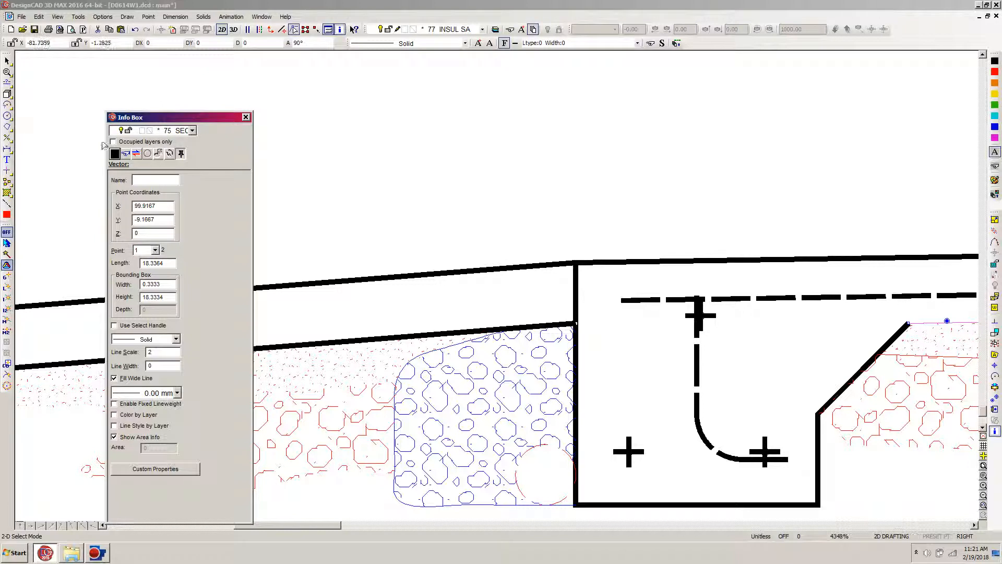
pyautogui.click(126, 153)
pyautogui.click(386, 275)
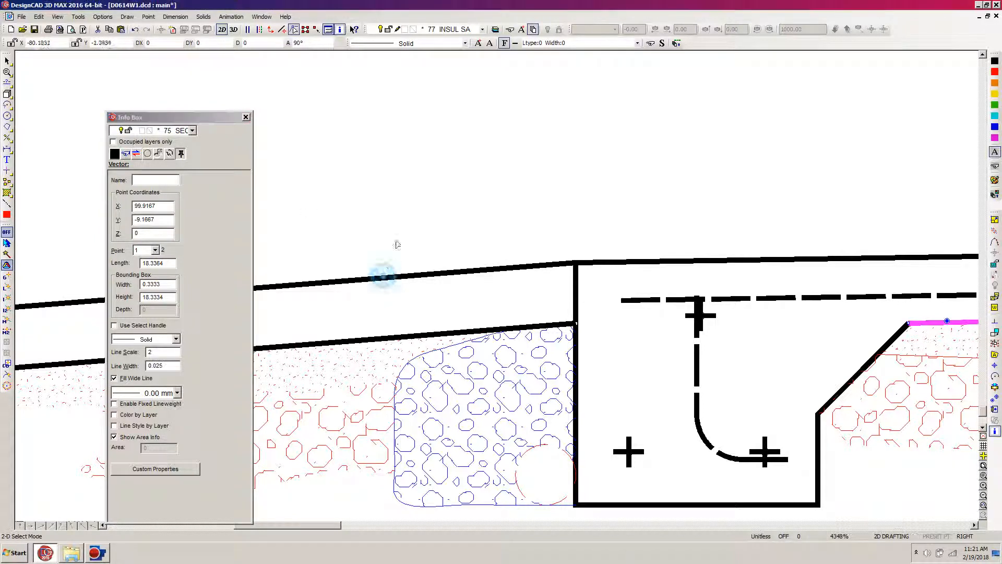
pyautogui.click(401, 238)
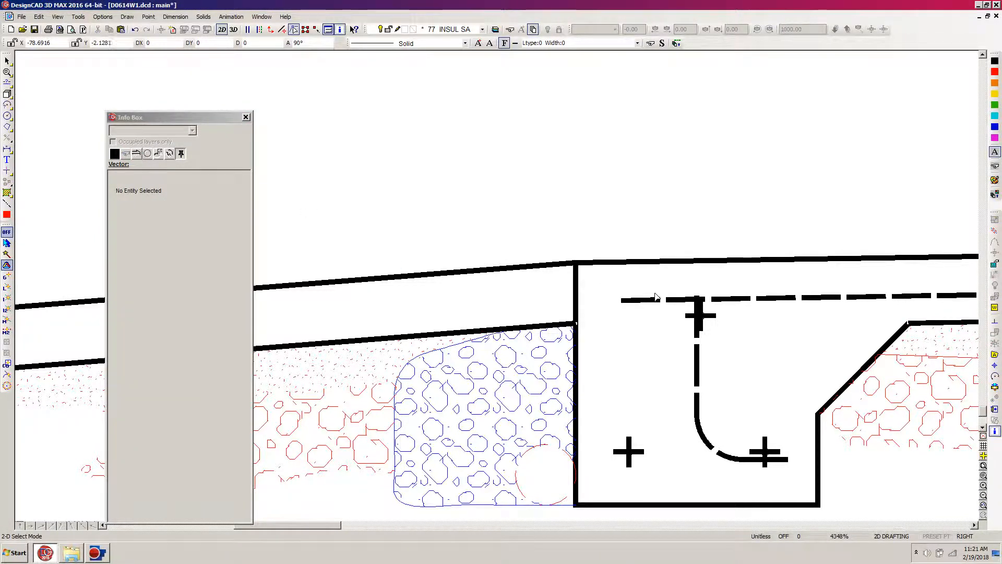
# Step: Start a hatch boundary along the undersides of the outside base, drain gravel, left footing and first part of the floor's base hatch
pyautogui.scroll(-2, 501, 298)
pyautogui.scroll(-2, 502, 299)
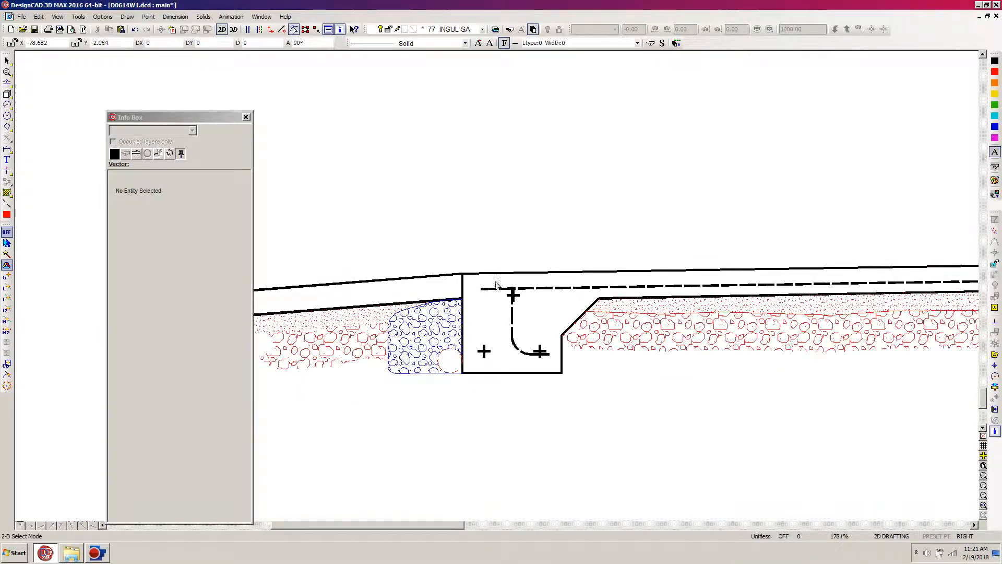
pyautogui.scroll(-2, 497, 281)
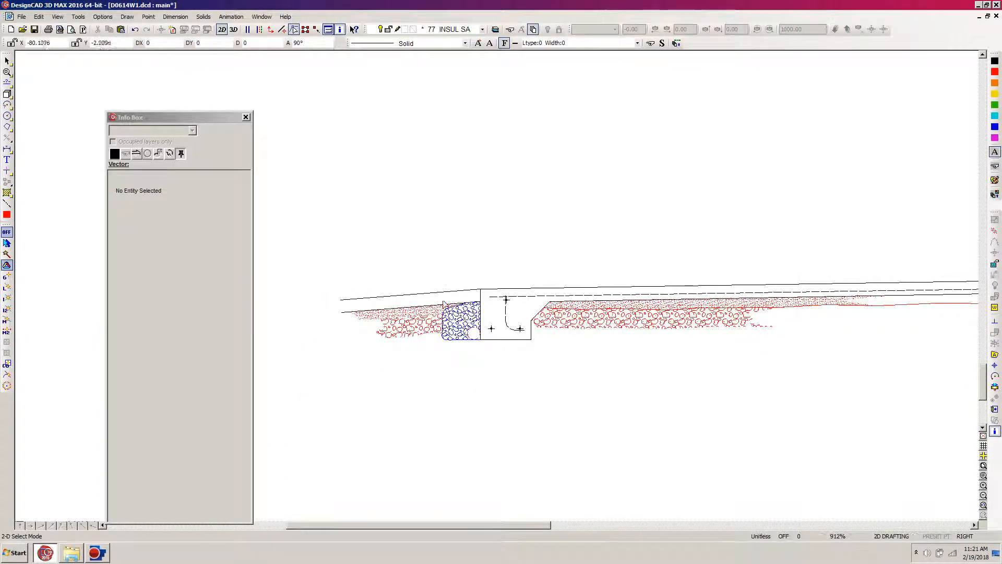
pyautogui.press('w')
pyautogui.click(343, 268)
pyautogui.click(699, 413)
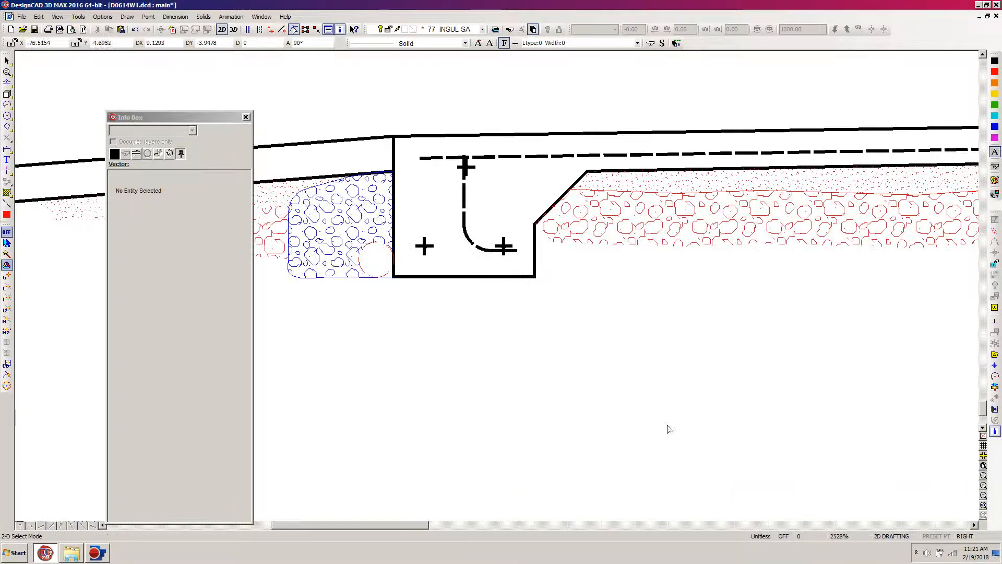
pyautogui.moveTo(425, 526); pyautogui.dragTo(408, 525)
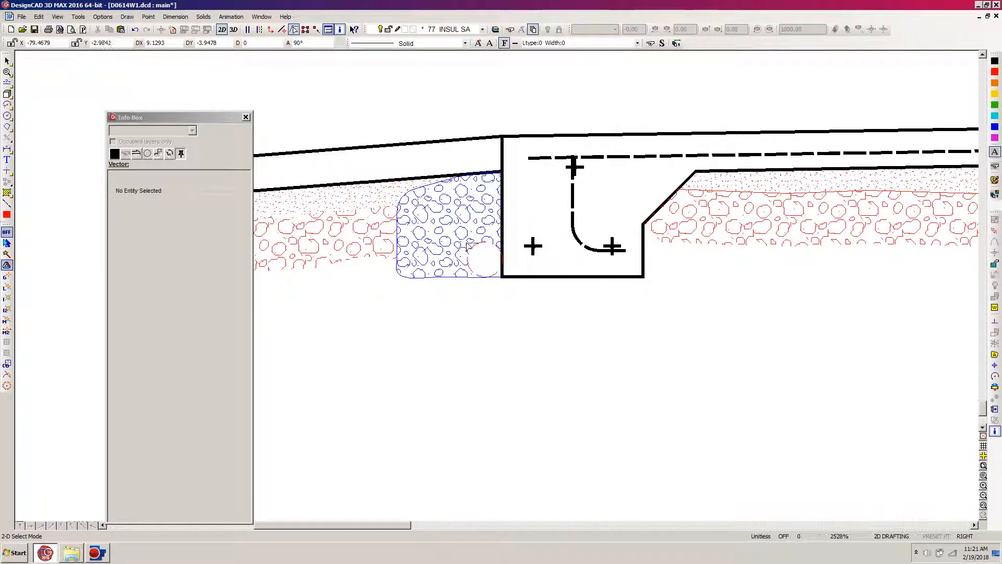
pyautogui.press('h')
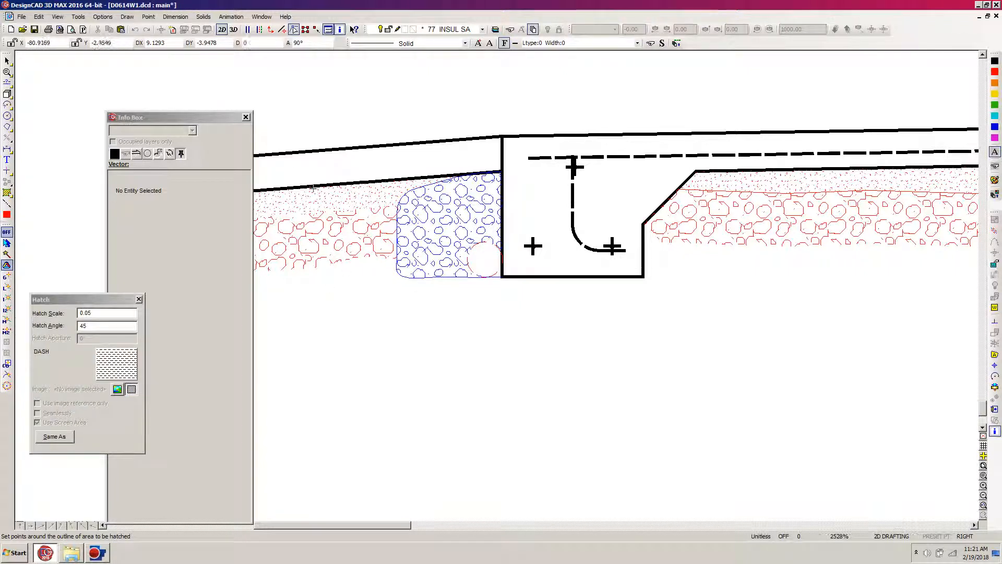
pyautogui.click(311, 267)
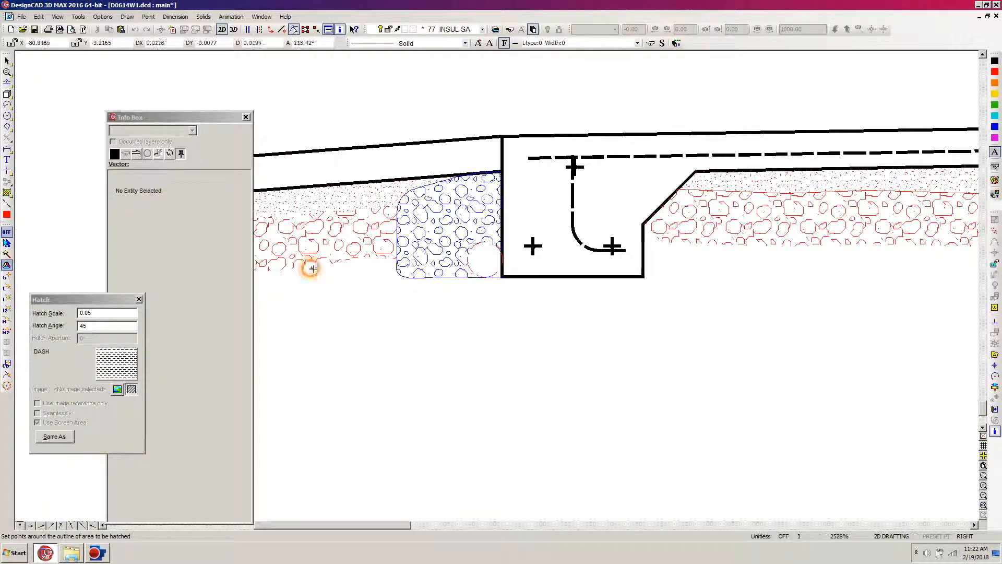
pyautogui.click(361, 257)
pyautogui.click(394, 258)
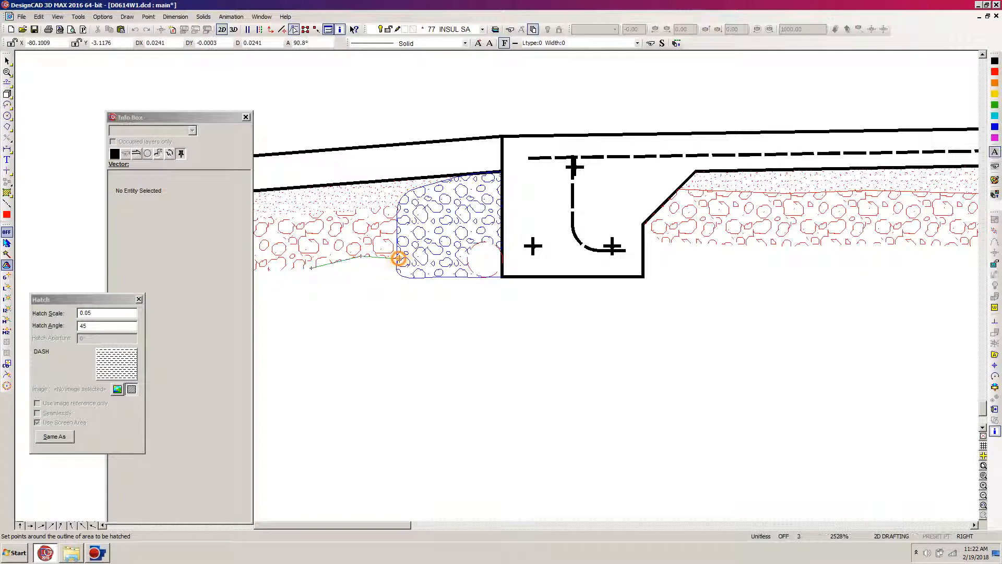
pyautogui.click(396, 275)
pyautogui.click(409, 278)
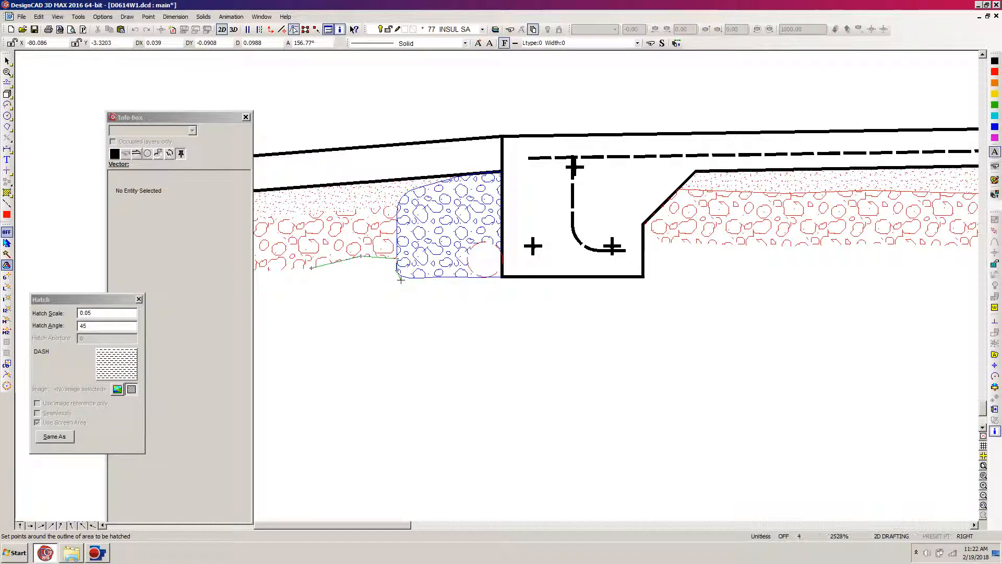
pyautogui.click(411, 278)
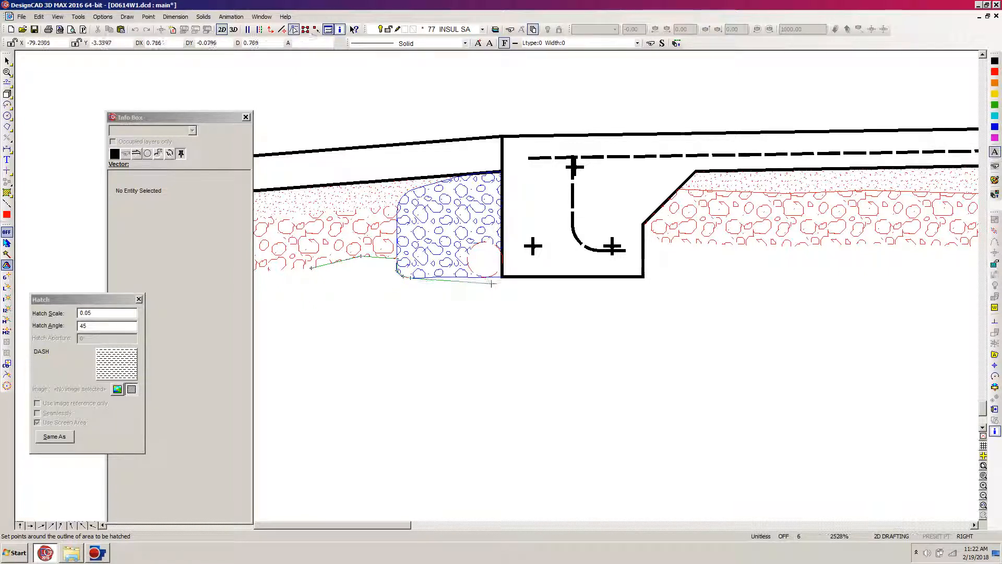
pyautogui.click(502, 277)
pyautogui.click(643, 277)
pyautogui.click(644, 224)
pyautogui.click(644, 241)
pyautogui.press('BackSpace')
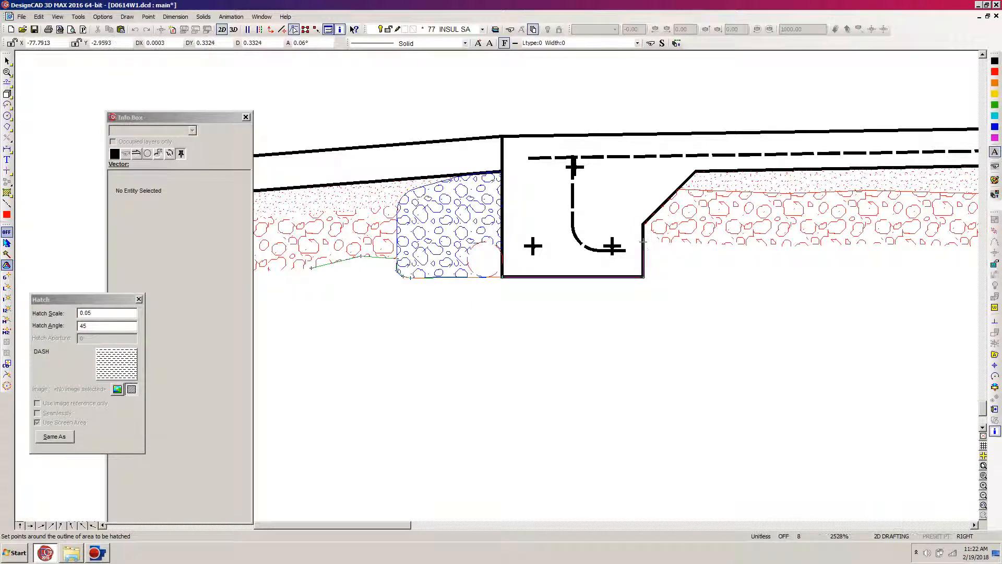
pyautogui.click(643, 239)
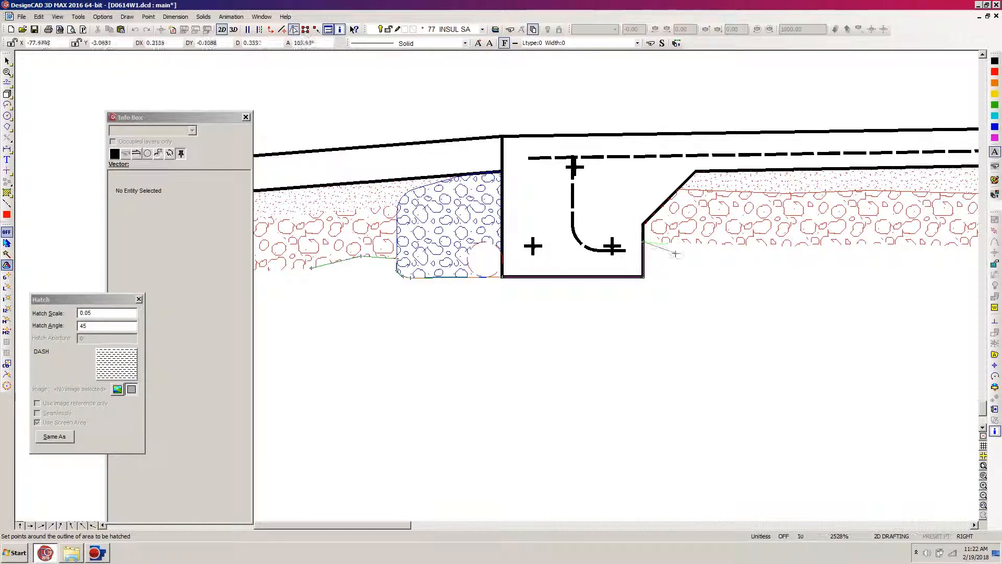
pyautogui.click(643, 242)
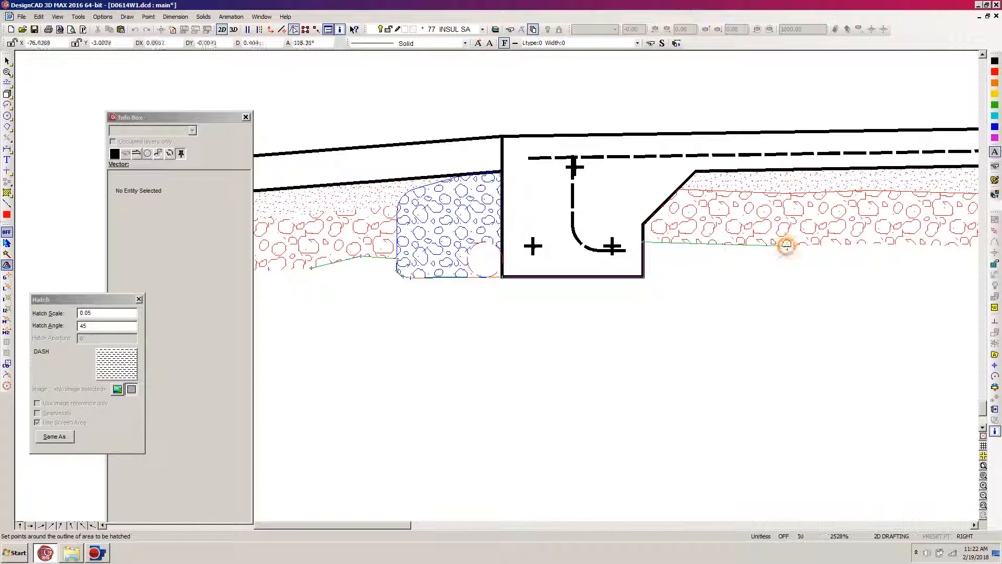
pyautogui.click(870, 243)
# Step: Close the hatch boundary with a jagged lower edge below the left footing, creating the DASH-patterned ground hatch
pyautogui.click(904, 272)
pyautogui.click(853, 290)
pyautogui.click(860, 339)
pyautogui.click(763, 355)
pyautogui.click(700, 409)
pyautogui.click(594, 368)
pyautogui.click(476, 403)
pyautogui.click(361, 421)
pyautogui.click(379, 330)
pyautogui.click(284, 319)
pyautogui.rightClick(310, 265)
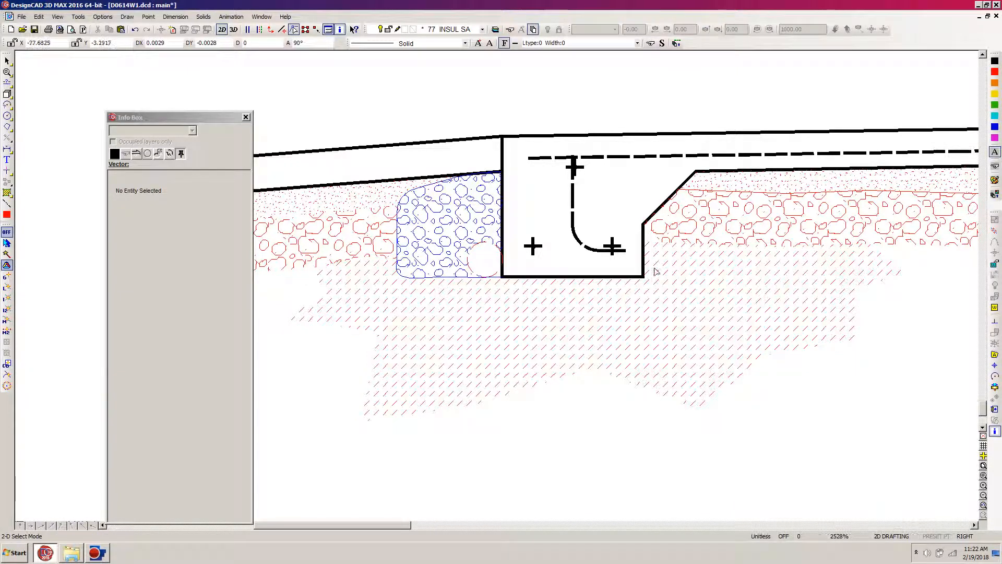
# Step: Change the pattern of the new ground hatch under the left footing to EARTH
pyautogui.click(360, 419)
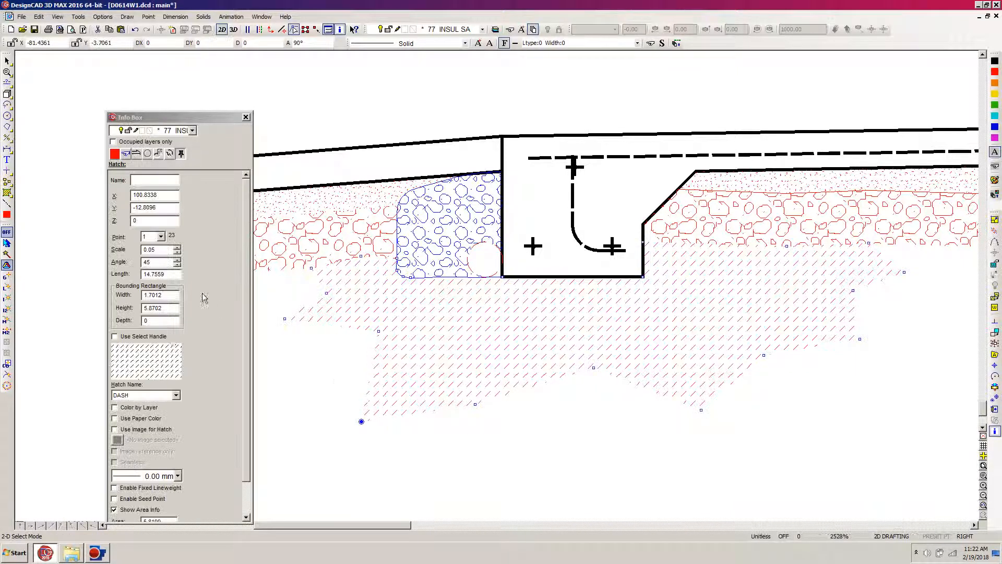
pyautogui.click(176, 395)
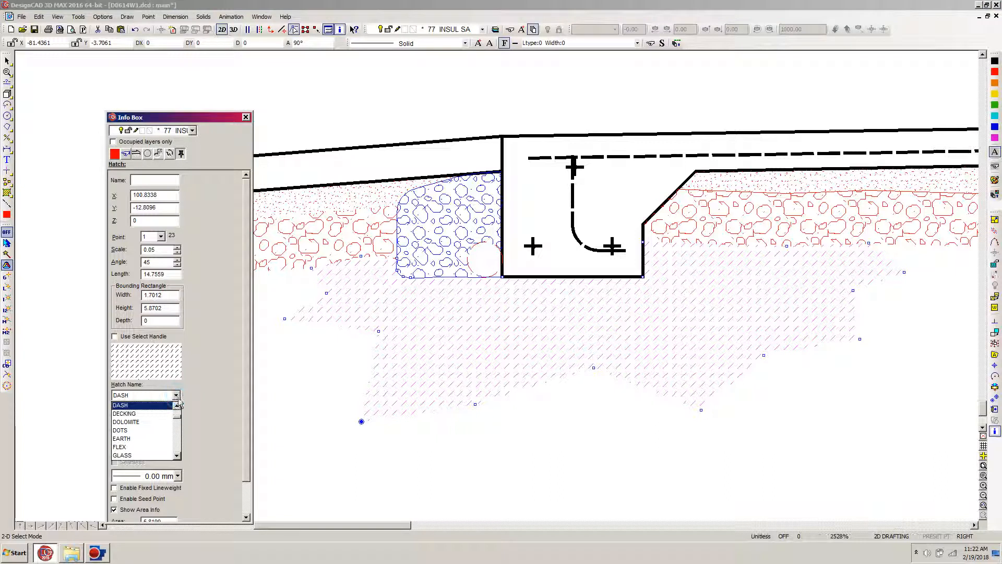
pyautogui.click(131, 440)
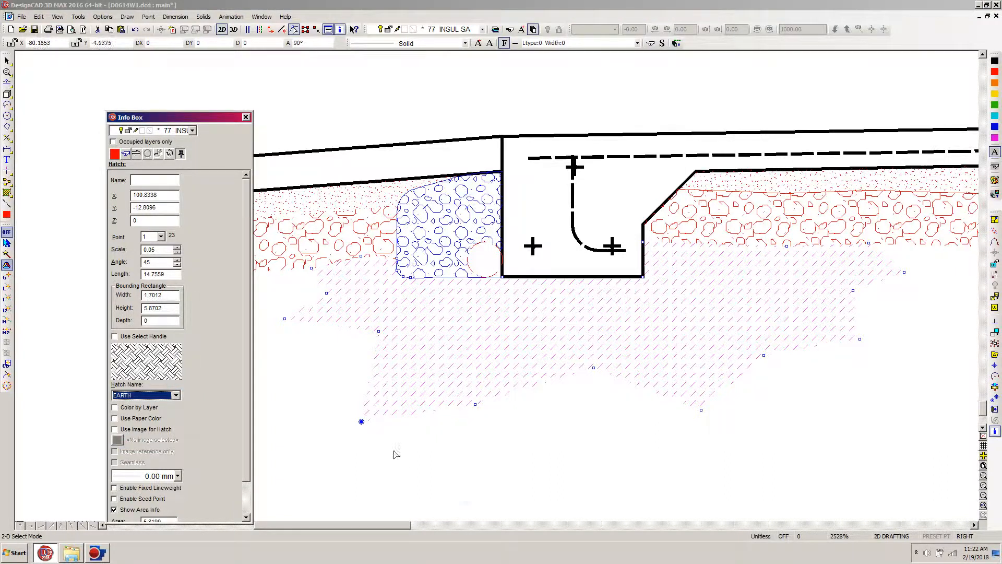
pyautogui.click(455, 490)
# Step: Try scales of 0.8 and 0.4 on the EARTH hatch under the left footing
pyautogui.click(364, 414)
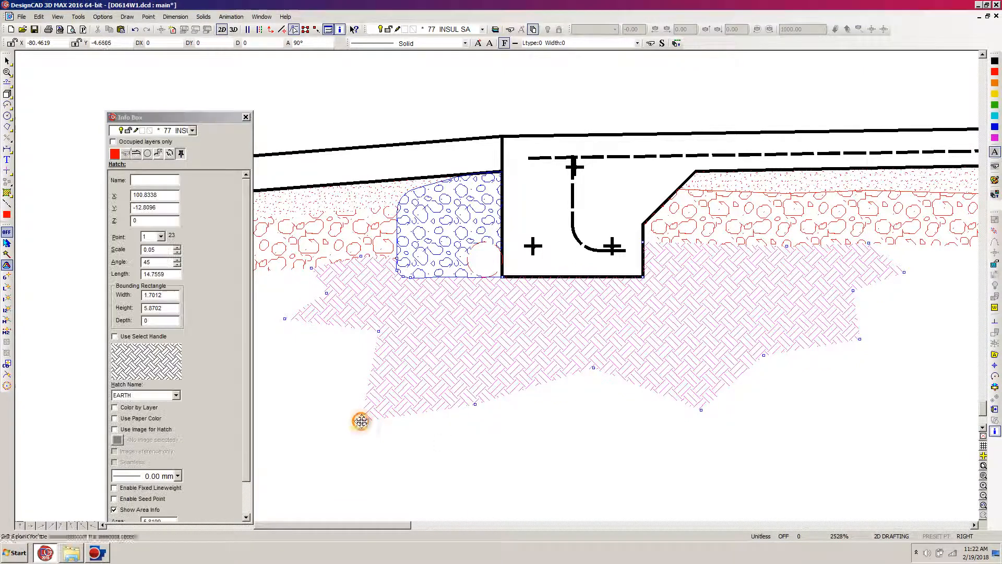
pyautogui.doubleClick(149, 250)
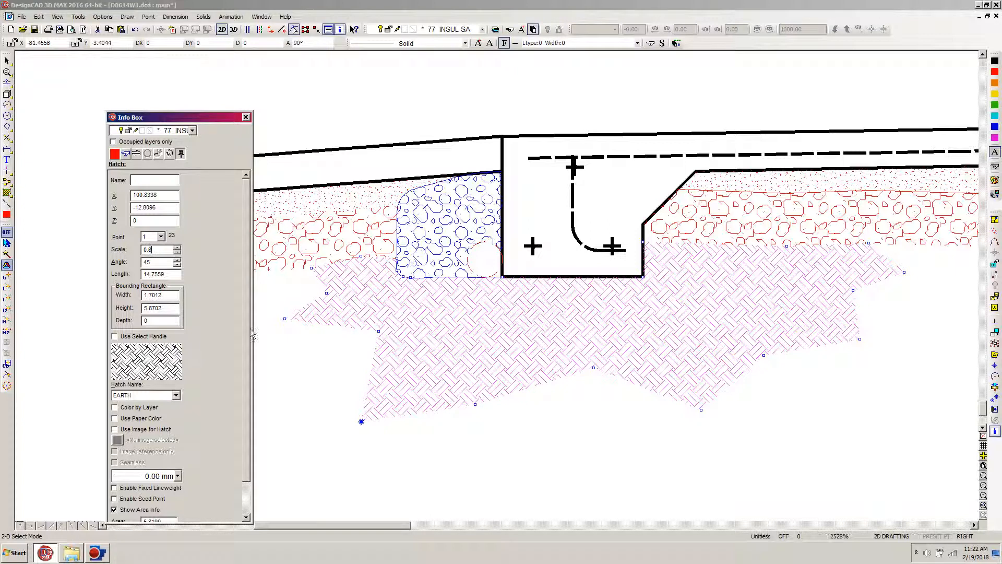
pyautogui.click(526, 494)
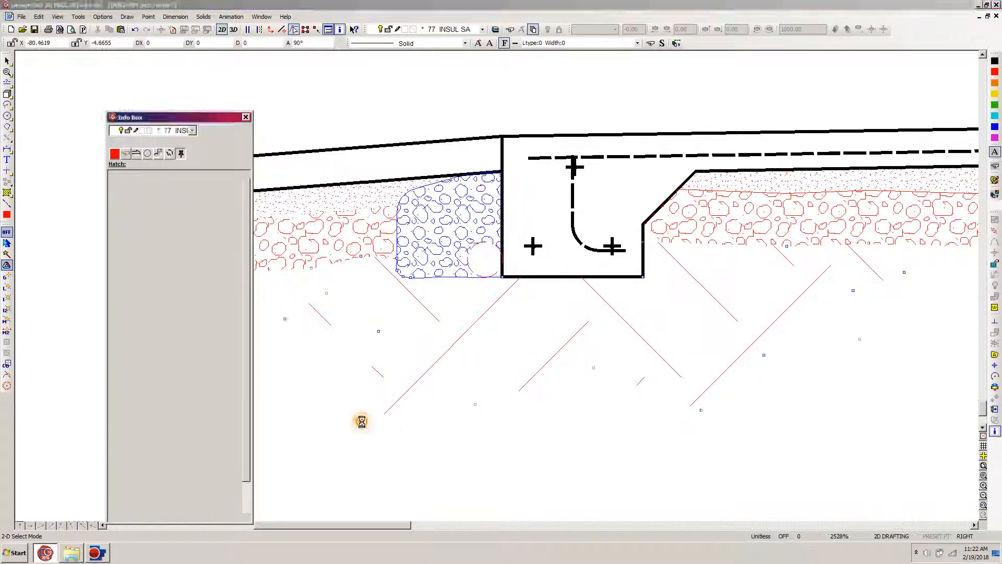
pyautogui.click(361, 422)
pyautogui.doubleClick(151, 250)
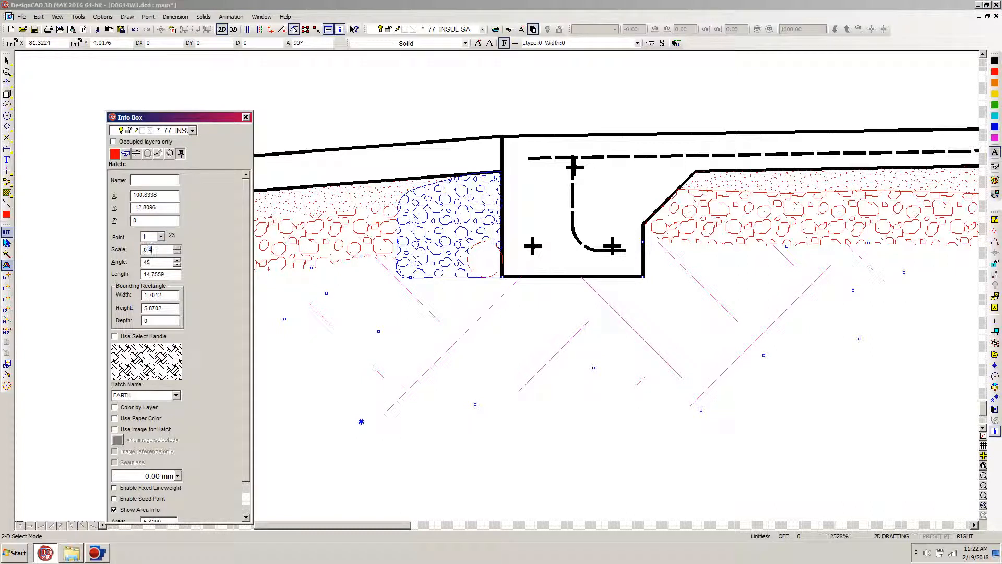
pyautogui.press('Tab')
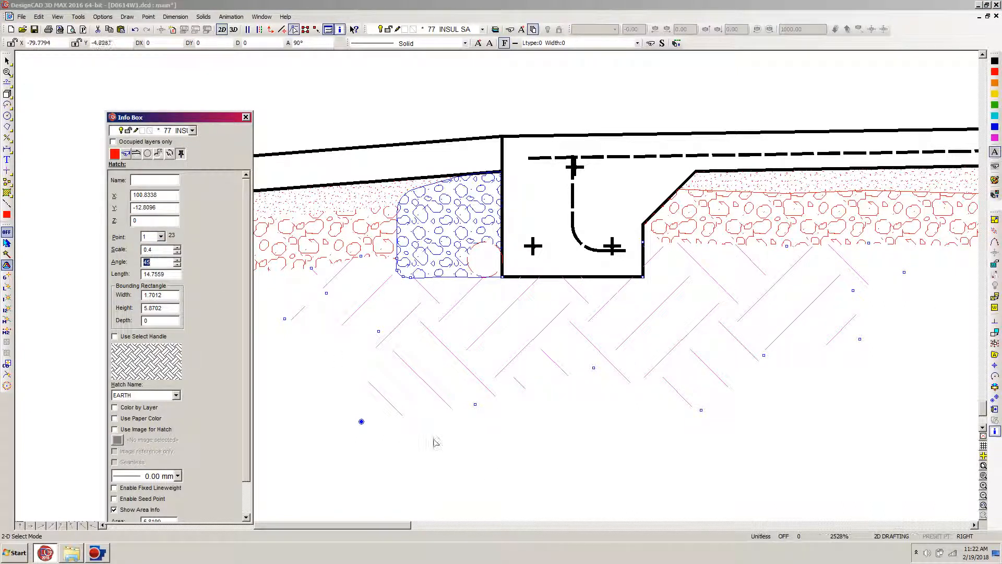
pyautogui.click(504, 480)
# Step: Reduce the EARTH hatch's scale below 0.4 for a denser ground pattern under the left footing
pyautogui.scroll(-1, 506, 468)
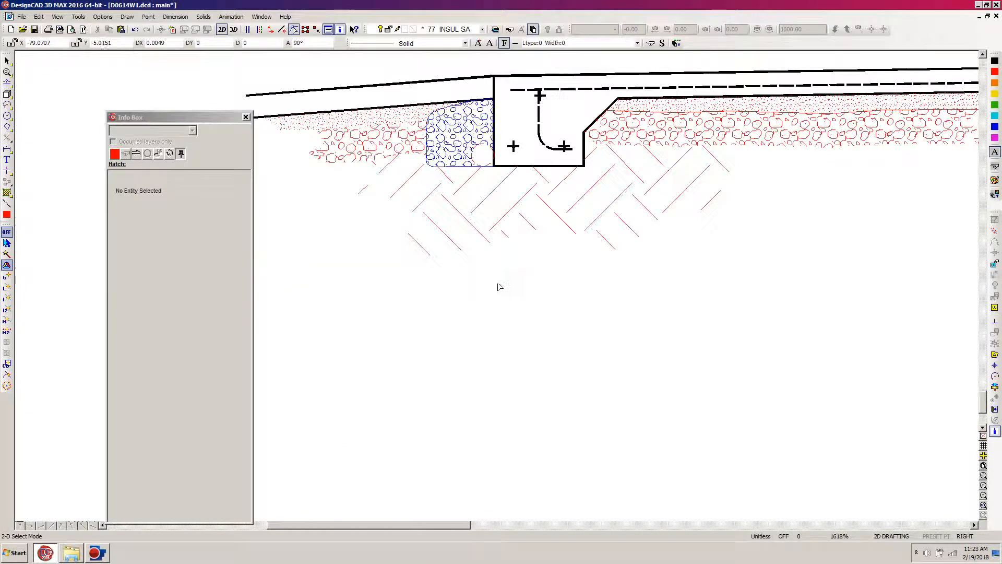
pyautogui.scroll(-2, 499, 289)
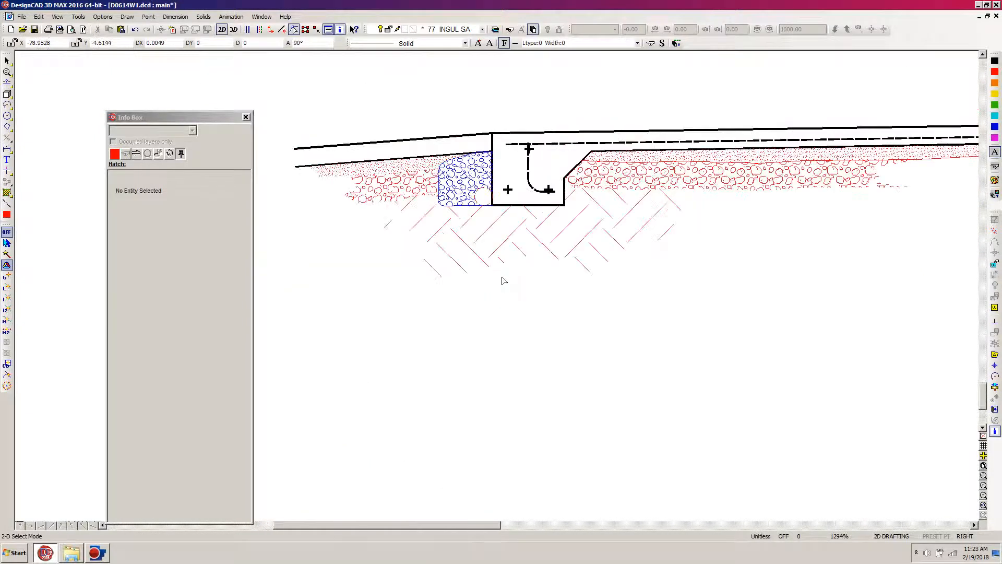
pyautogui.click(555, 296)
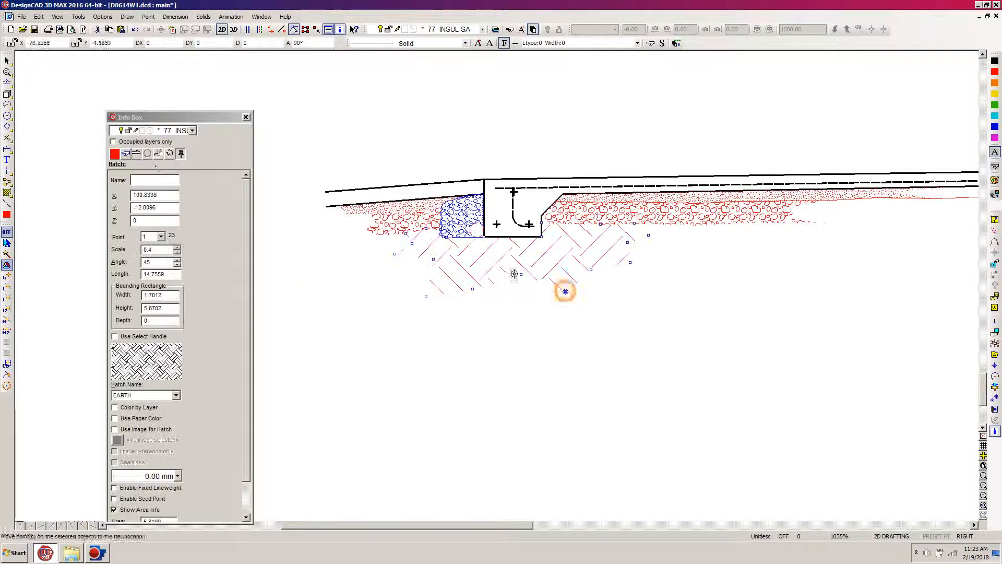
pyautogui.click(153, 250)
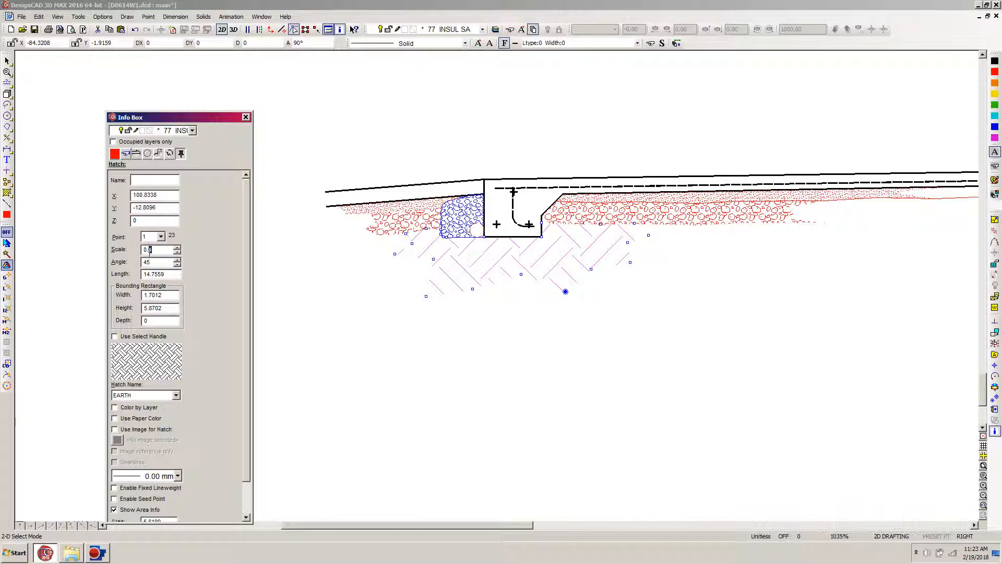
pyautogui.click(410, 428)
pyautogui.scroll(-2, 458, 280)
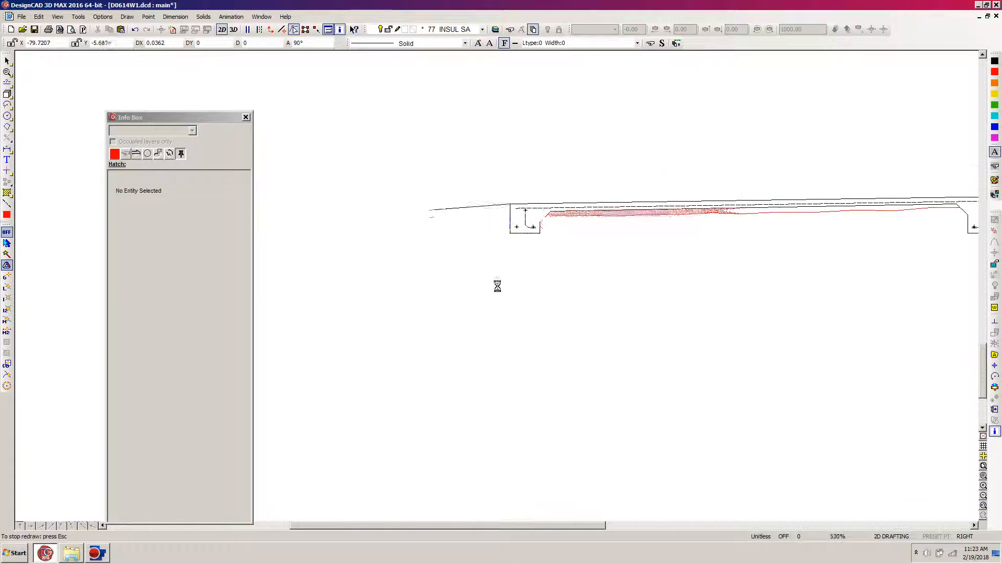
pyautogui.scroll(2, 521, 277)
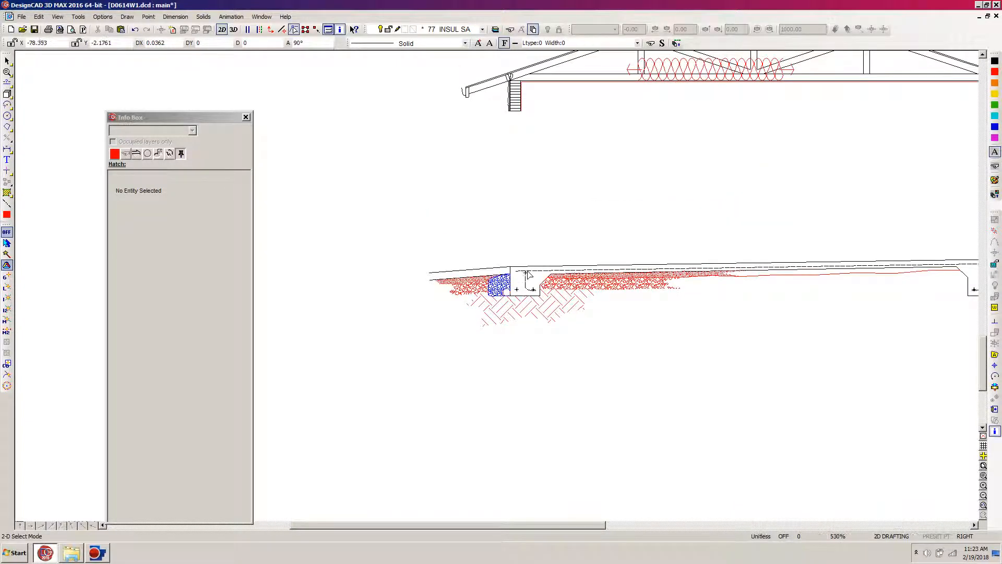
pyautogui.scroll(3, 526, 270)
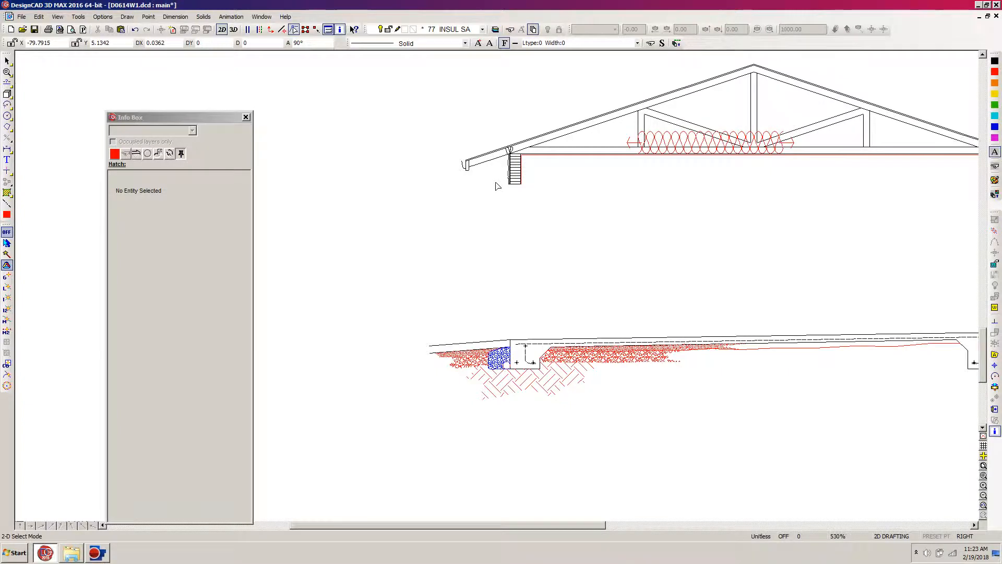
# Step: Select all entities on layer 75 SEC A through the layer options
pyautogui.press('l')
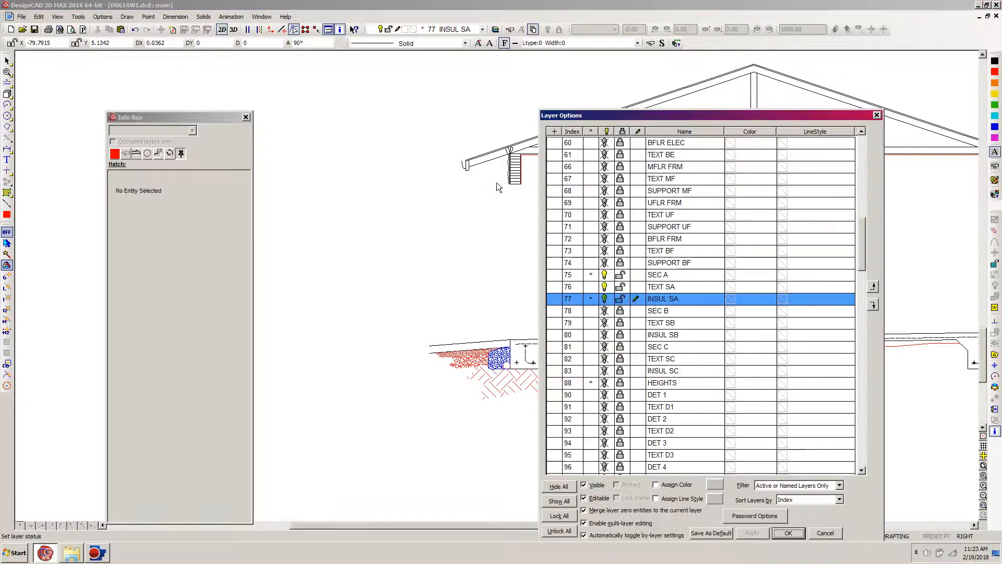
pyautogui.click(636, 274)
pyautogui.rightClick(642, 273)
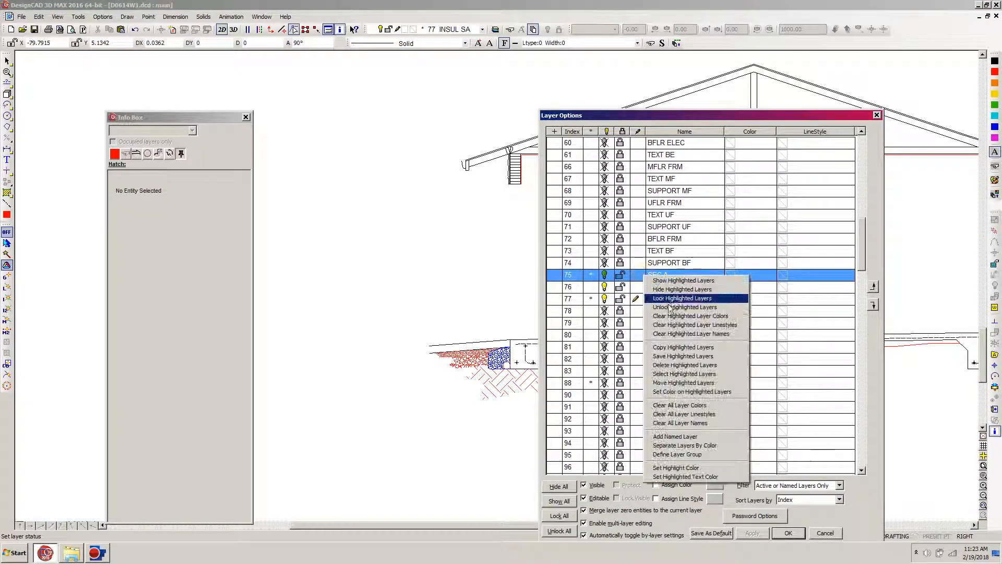
pyautogui.click(673, 375)
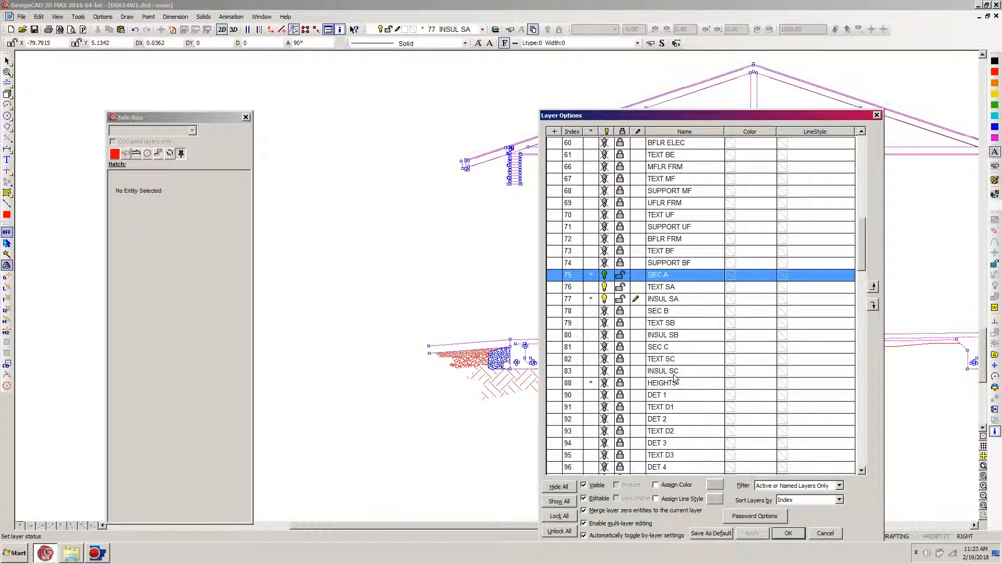
pyautogui.click(788, 533)
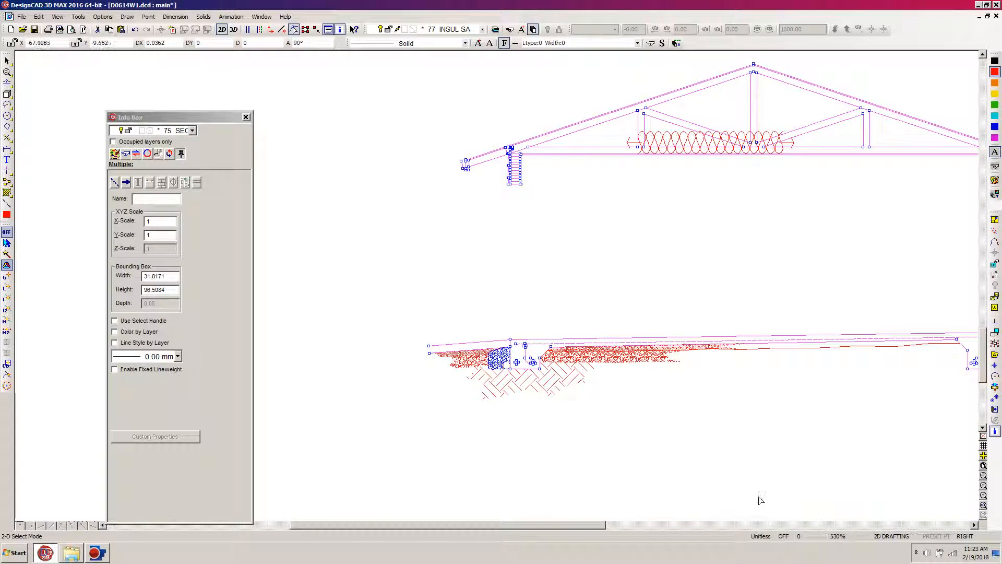
# Step: Remove the section mark's line and its two arrows, far above the building section, from the selection
pyautogui.hotkey('shift', 'w')
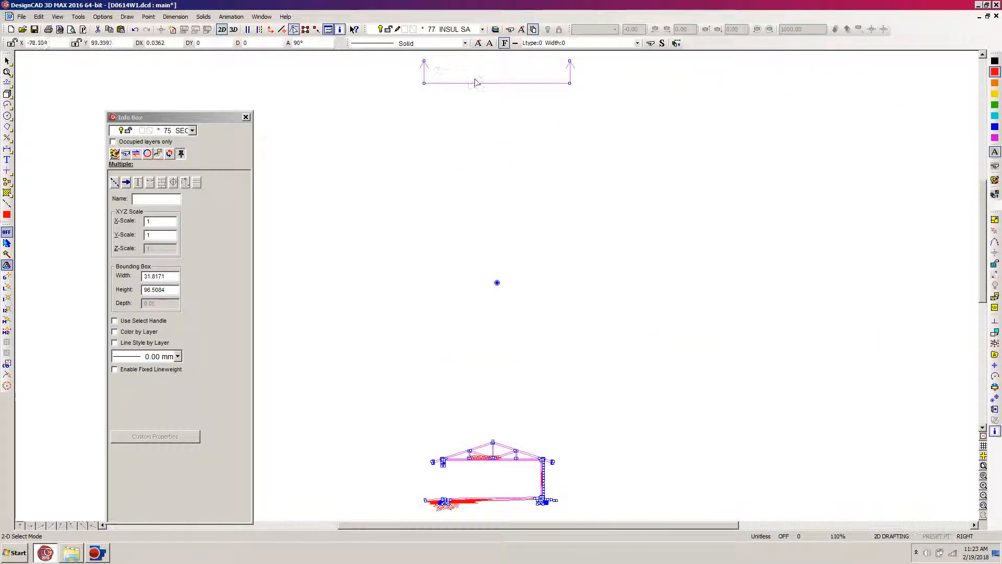
pyautogui.keyDown('shift'); pyautogui.click(424, 76); pyautogui.keyUp('shift')
pyautogui.keyDown('shift'); pyautogui.click(572, 73); pyautogui.keyUp('shift')
pyautogui.keyDown('shift'); pyautogui.click(518, 85); pyautogui.keyUp('shift')
# Step: Remove the dashed reinforcing line inside the floor slab from the selection
pyautogui.press('z')
pyautogui.click(580, 417)
pyautogui.click(399, 520)
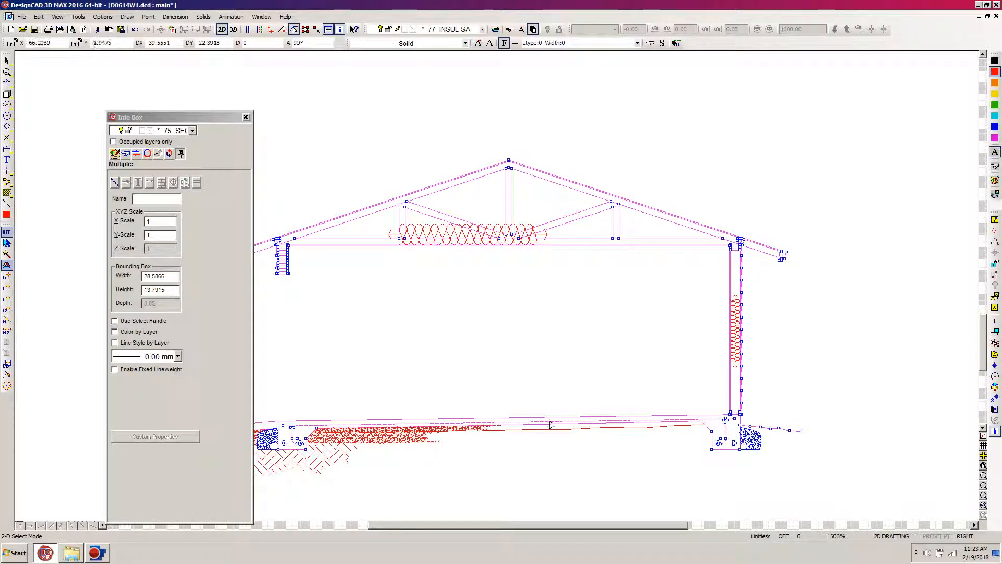
pyautogui.keyDown('shift'); pyautogui.click(550, 423); pyautogui.keyUp('shift')
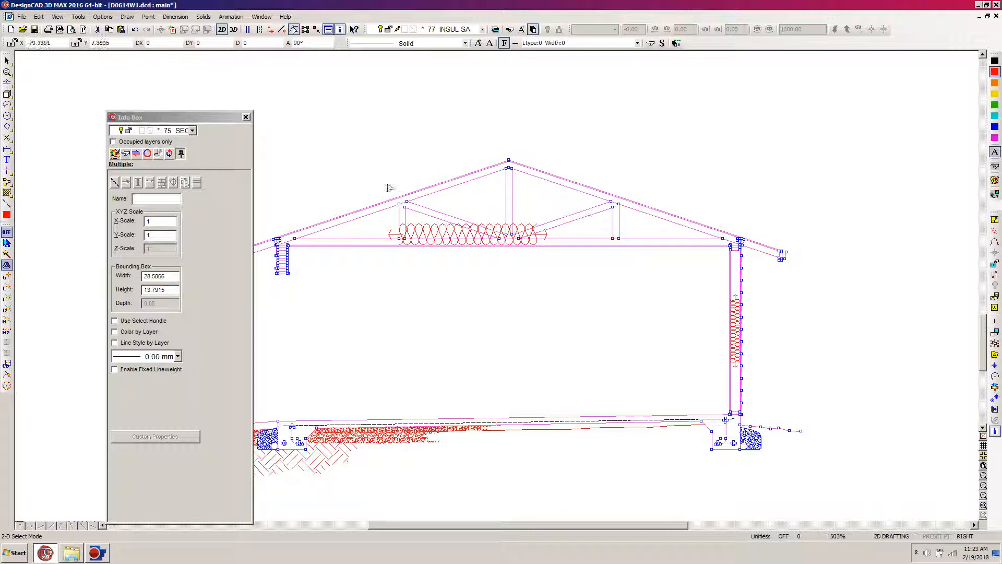
# Step: Match the selected SEC A entities to the black solid outline along the slab's top edge using Same As
pyautogui.press('z')
pyautogui.moveTo(549, 526); pyautogui.dragTo(493, 526)
pyautogui.click(479, 399)
pyautogui.click(410, 459)
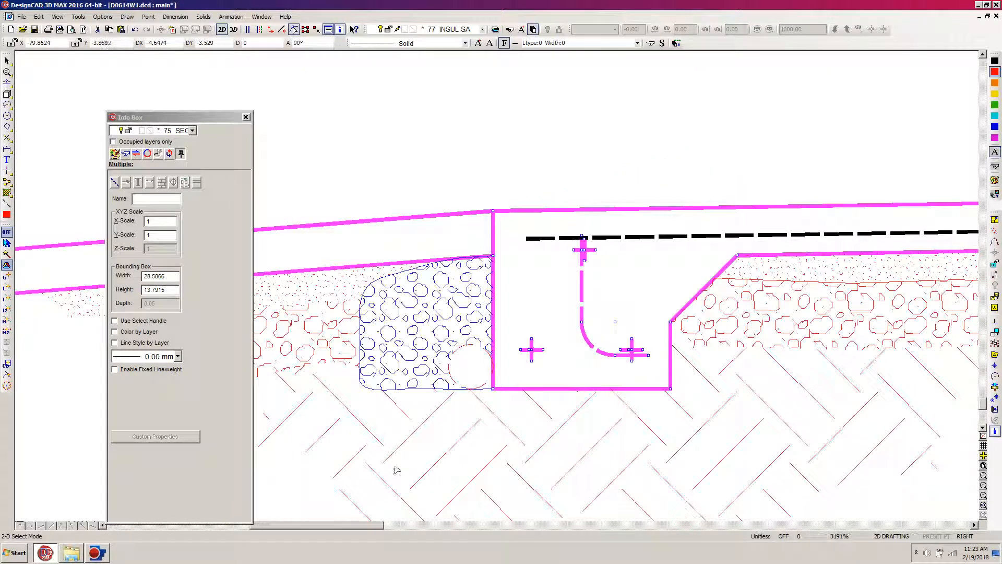
pyautogui.click(125, 154)
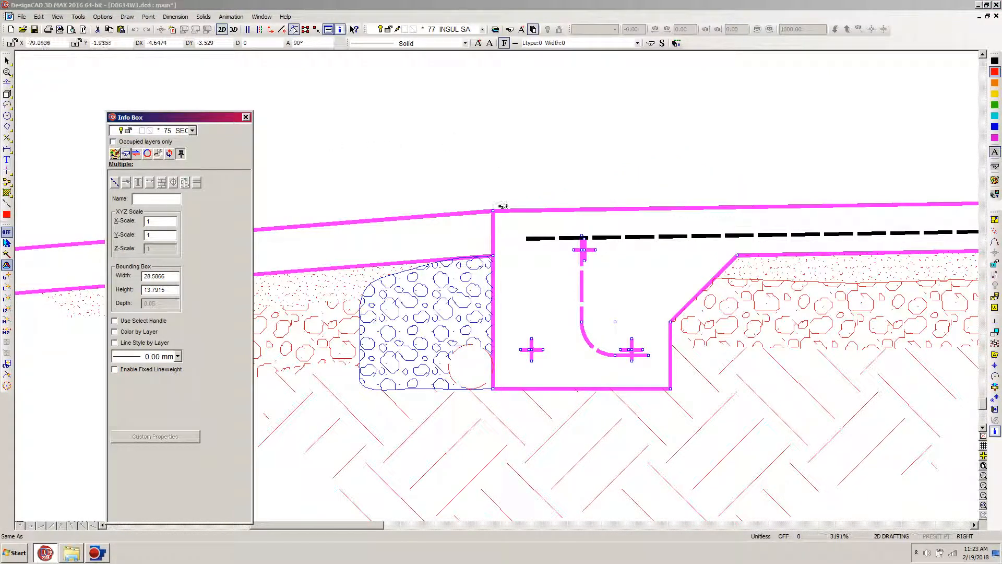
pyautogui.click(540, 211)
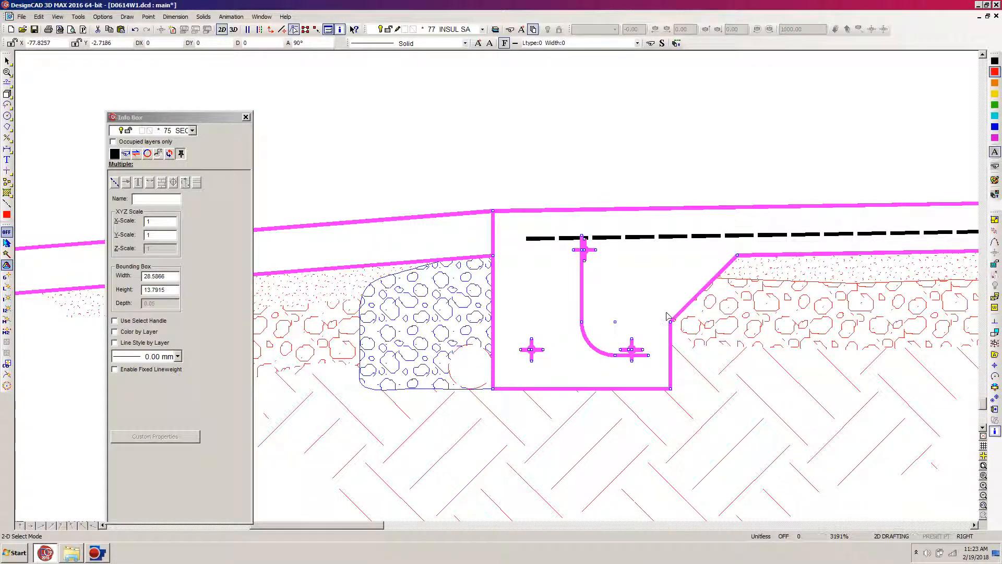
# Step: Examine the restyled outlines at the right eave and wall, and the building section as a whole
pyautogui.hotkey('ctrl', 'w')
pyautogui.click(489, 484)
pyautogui.press('z')
pyautogui.click(555, 448)
pyautogui.click(527, 483)
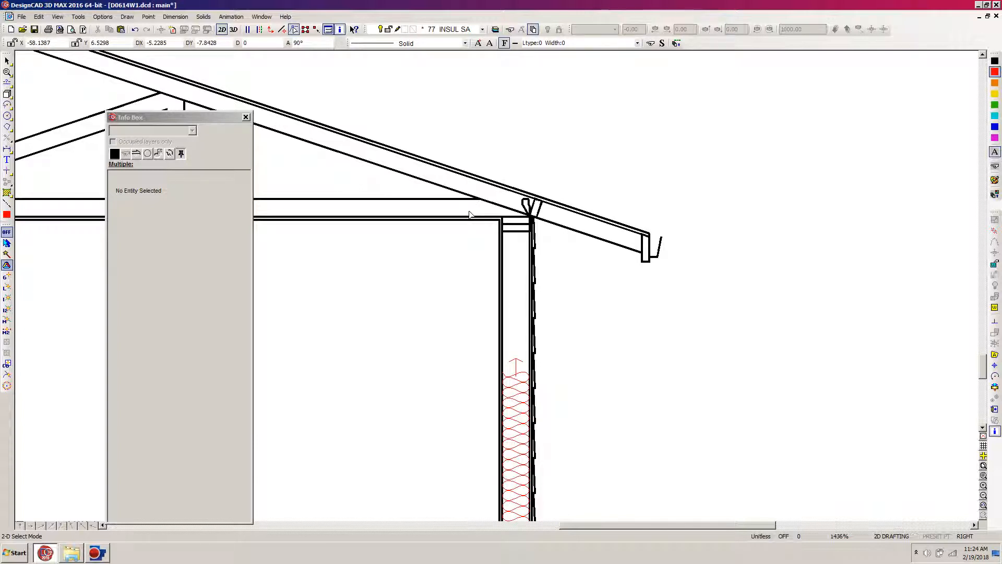
pyautogui.press('p')
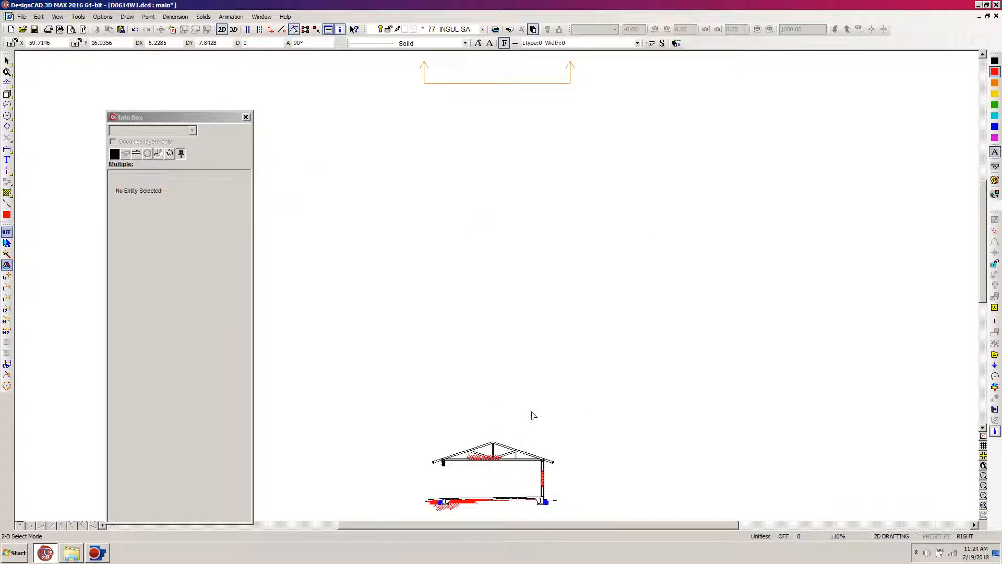
pyautogui.scroll(-2, 531, 415)
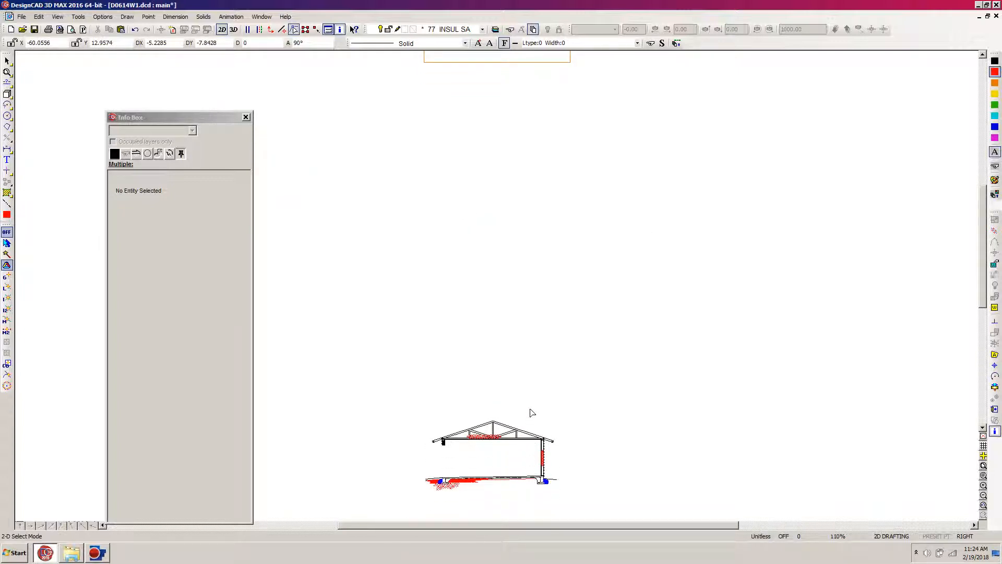
pyautogui.scroll(-4, 530, 406)
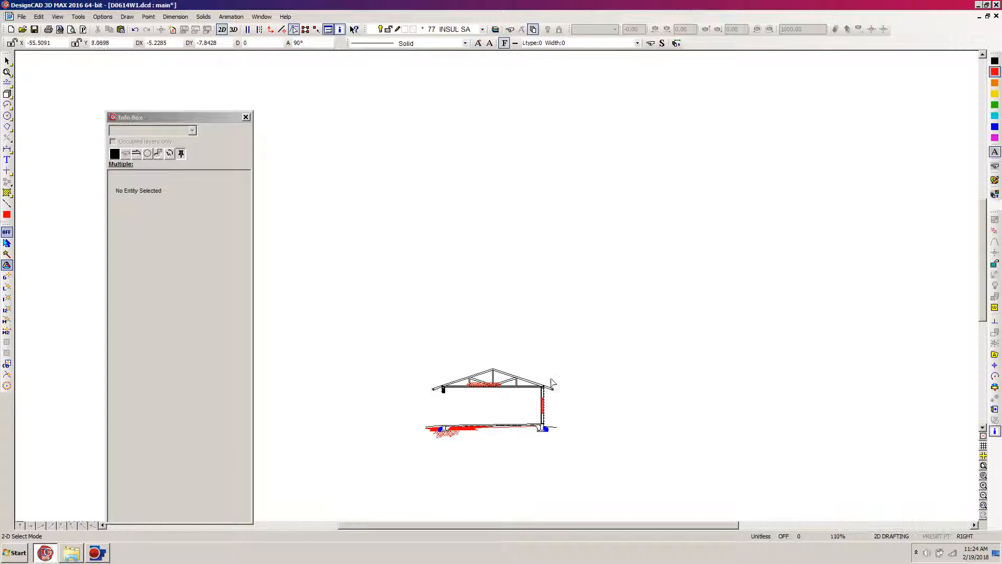
# Step: Apply the current red colour to the interior lining lines on the left header, the ceiling and the right wall
pyautogui.press('z')
pyautogui.click(566, 351)
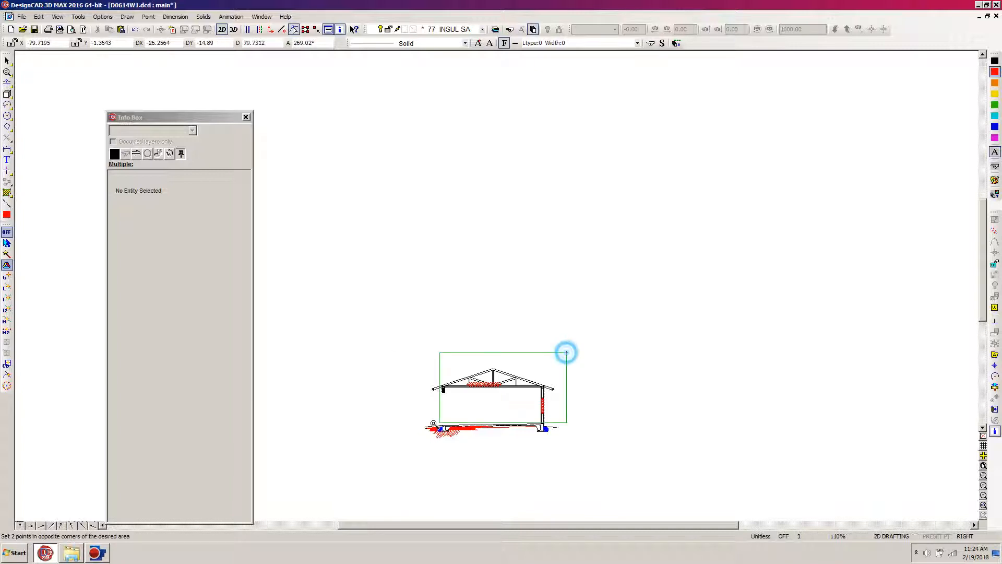
pyautogui.click(368, 446)
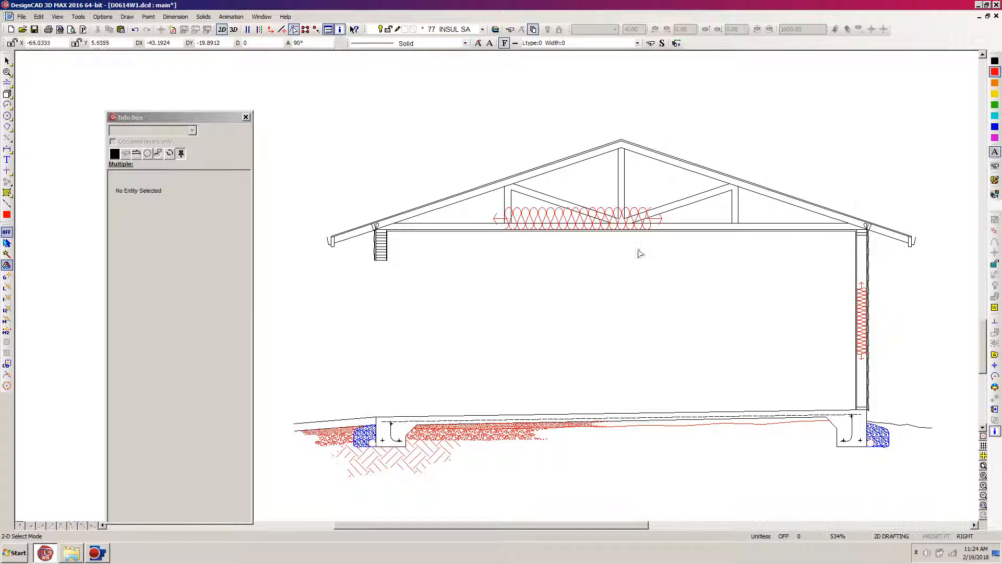
pyautogui.click(391, 248)
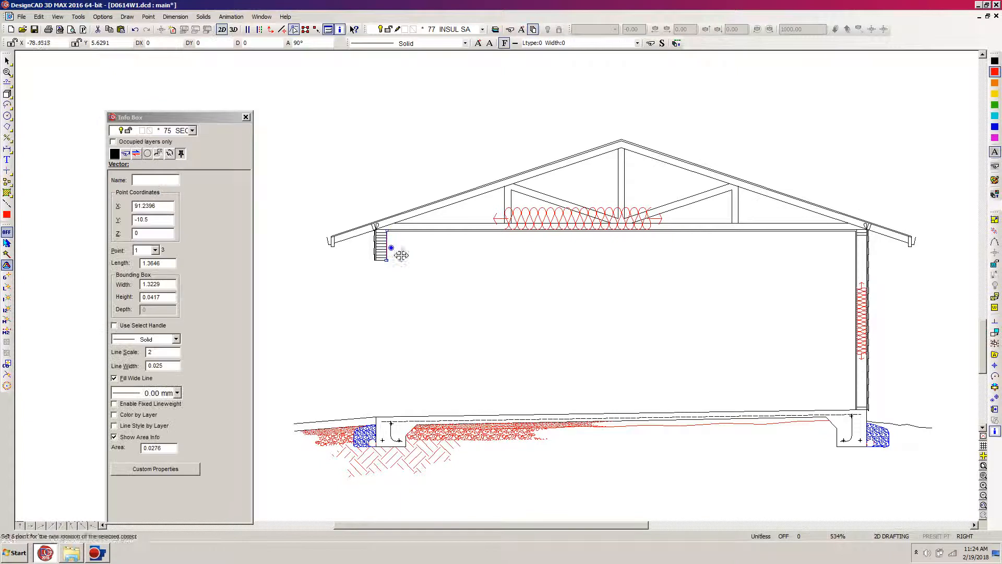
pyautogui.keyDown('shift'); pyautogui.click(475, 235); pyautogui.keyUp('shift')
pyautogui.keyDown('shift'); pyautogui.click(856, 271); pyautogui.keyUp('shift')
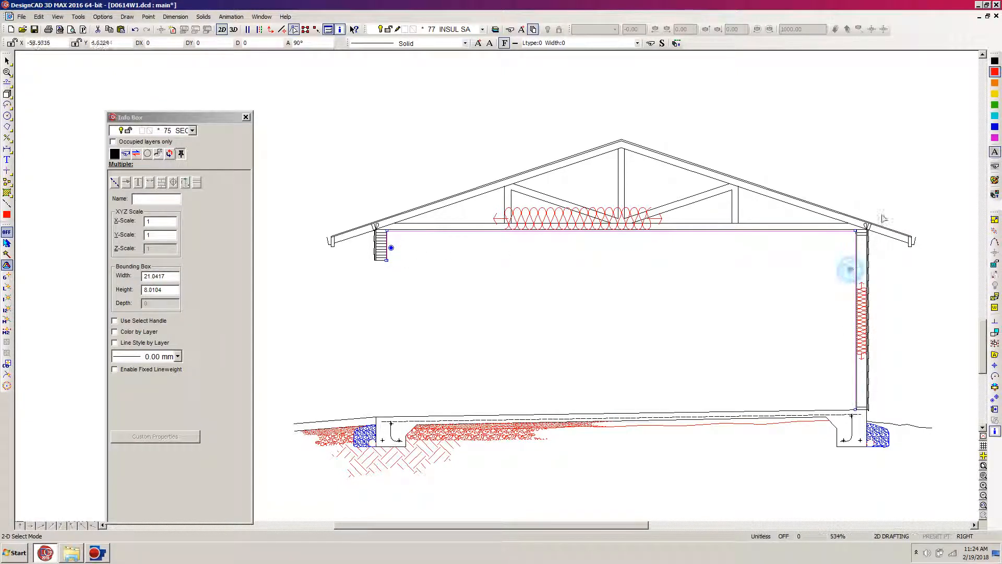
pyautogui.click(996, 152)
pyautogui.click(942, 116)
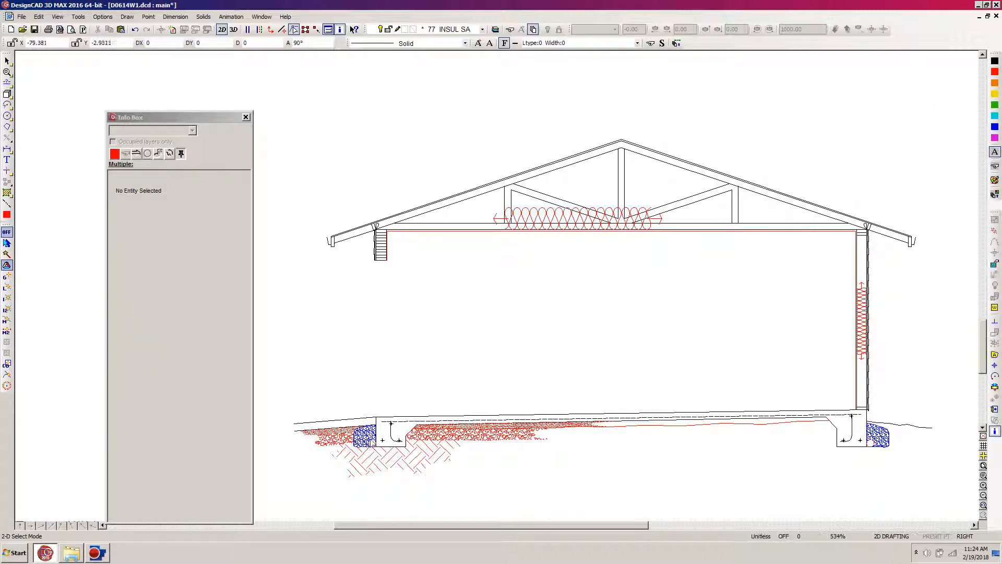
# Step: Recolour the blue ROCKYEARTH drain hatch beside the left footing with the current red colour
pyautogui.press('w')
pyautogui.click(416, 406)
pyautogui.click(332, 473)
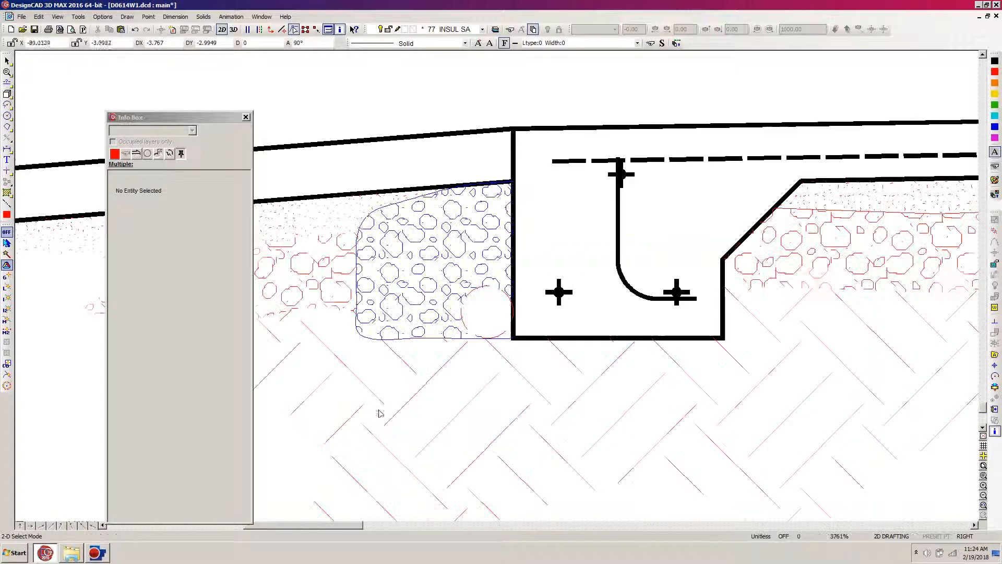
pyautogui.click(394, 282)
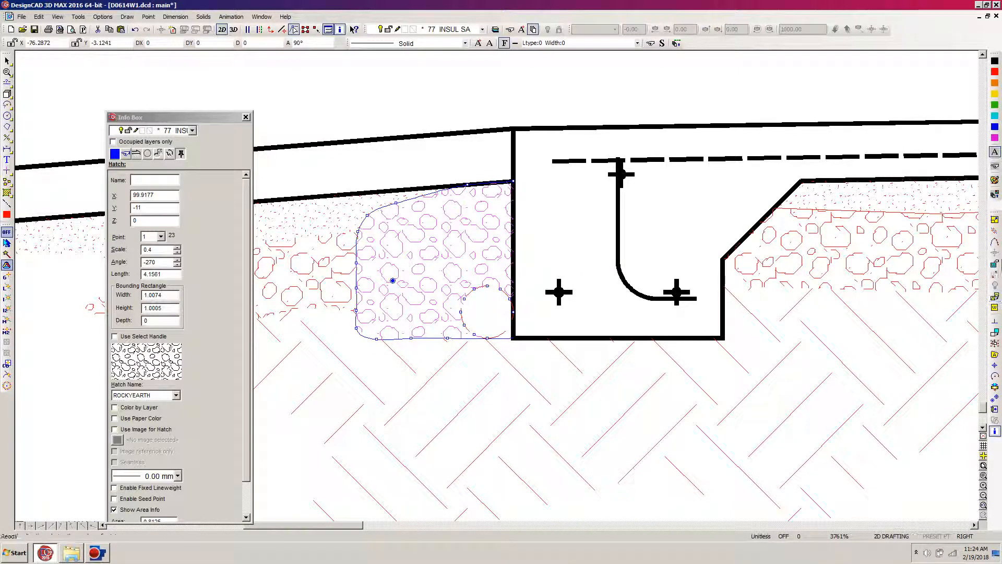
pyautogui.keyDown('shift'); pyautogui.click(428, 342); pyautogui.keyUp('shift')
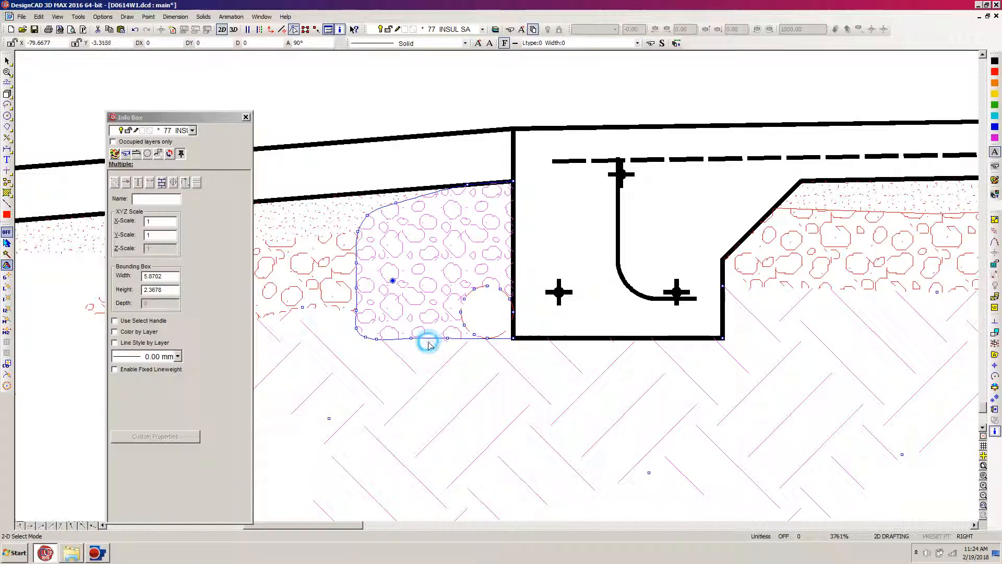
pyautogui.click(466, 355)
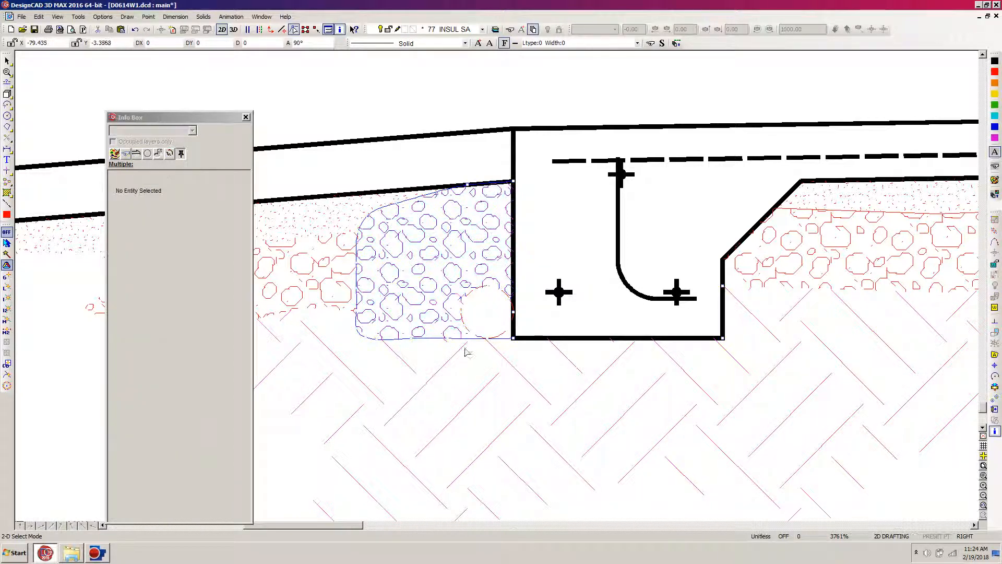
pyautogui.click(449, 283)
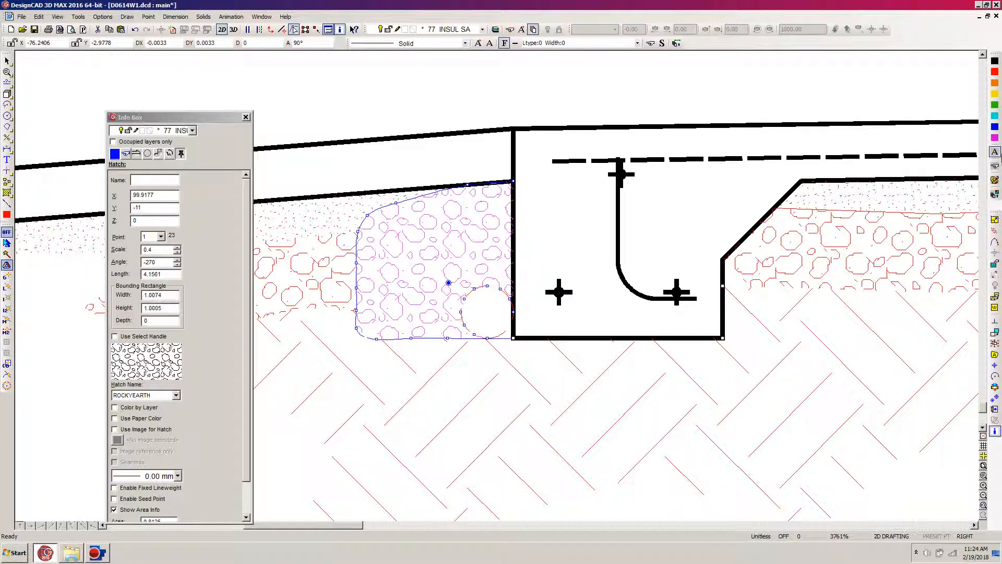
pyautogui.click(995, 163)
pyautogui.click(385, 338)
pyautogui.click(377, 338)
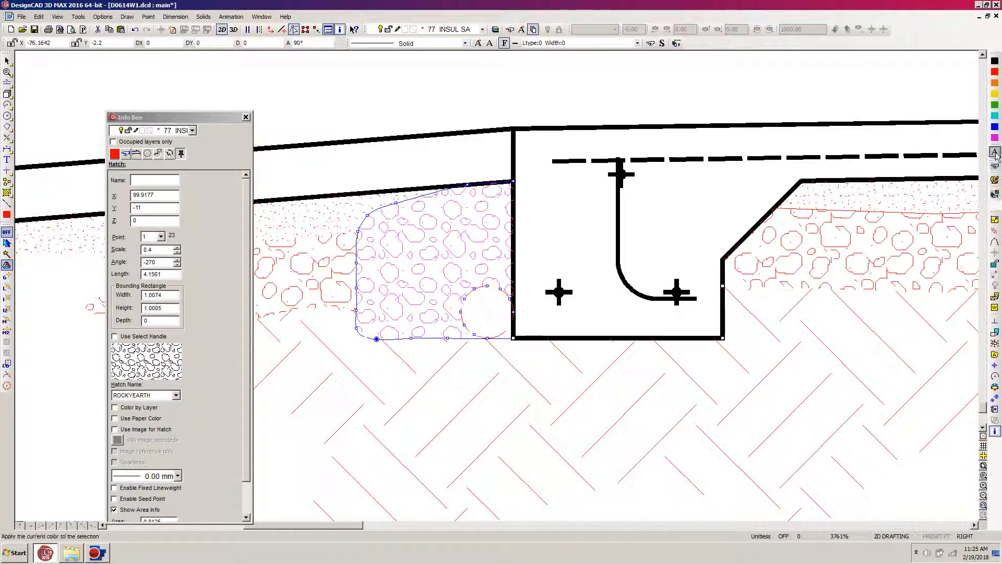
# Step: Recolour the curved outline around the left footing's drain gravel with the current red colour
pyautogui.click(598, 426)
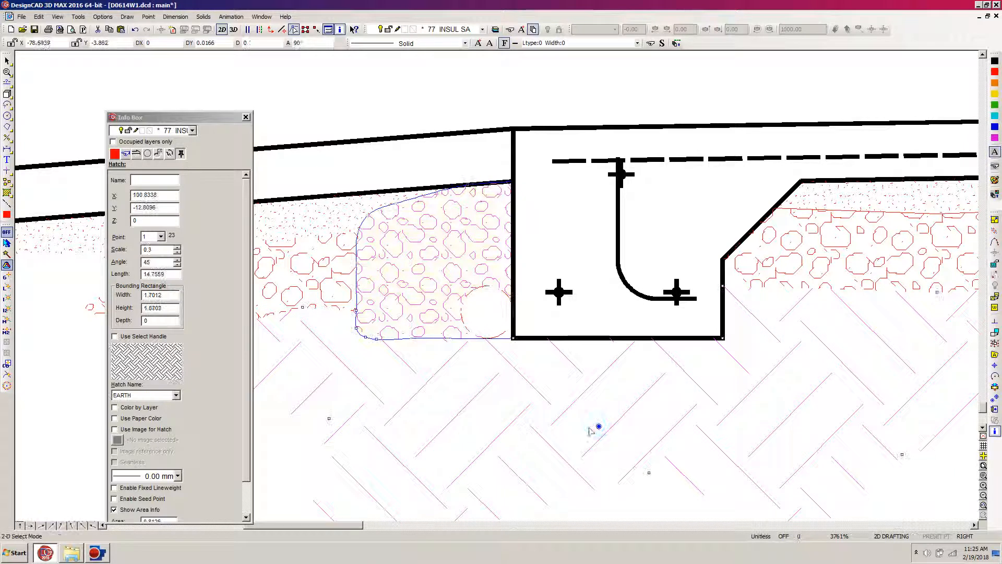
pyautogui.click(372, 350)
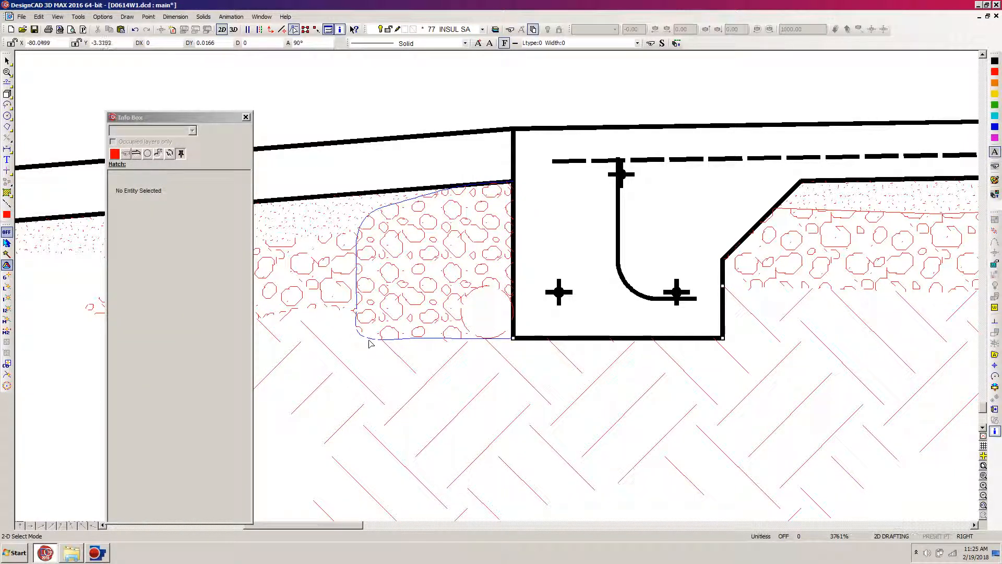
pyautogui.click(366, 336)
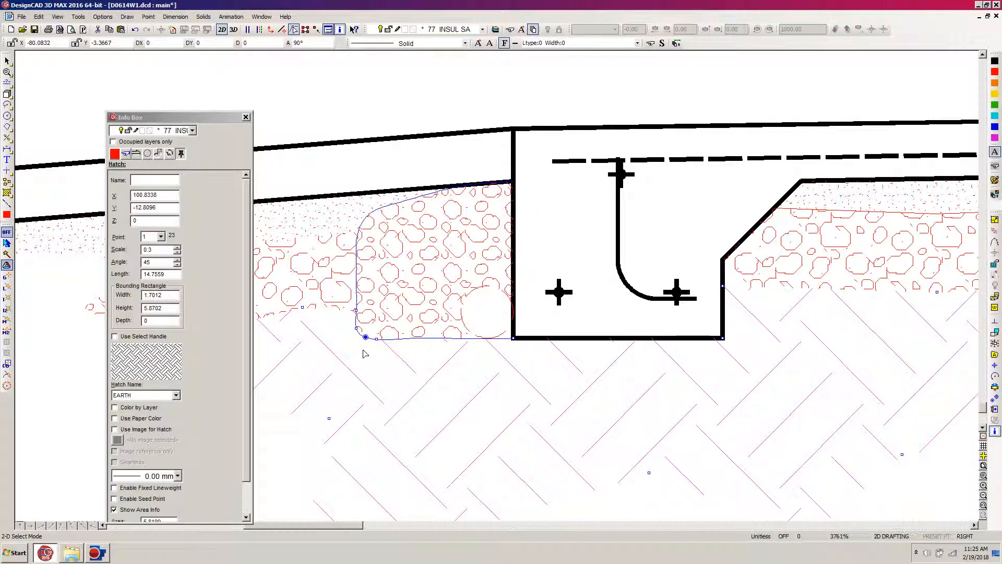
pyautogui.click(362, 353)
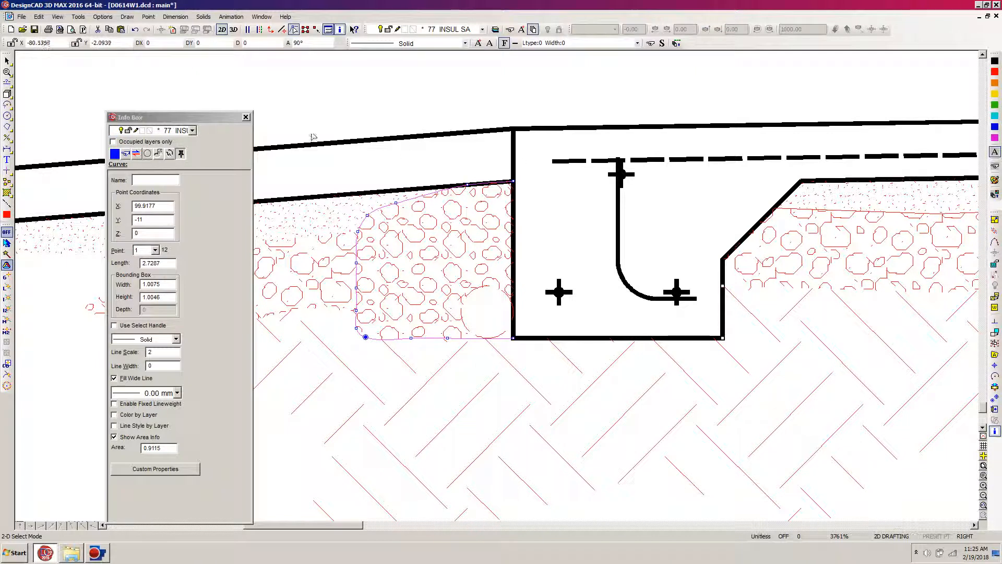
pyautogui.click(995, 152)
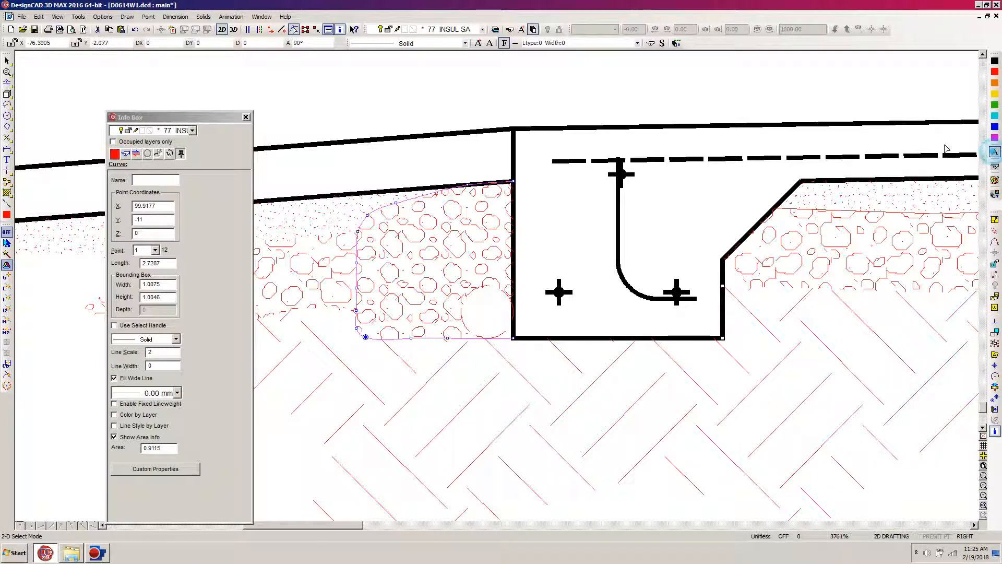
pyautogui.click(850, 132)
# Step: Apply the current red colour to the drain outline curve and ROCKYEARTH hatch beside the right footing
pyautogui.moveTo(350, 525)
pyautogui.mouseDown()
pyautogui.moveTo(550, 531)
pyautogui.moveTo(778, 504)
pyautogui.mouseUp()
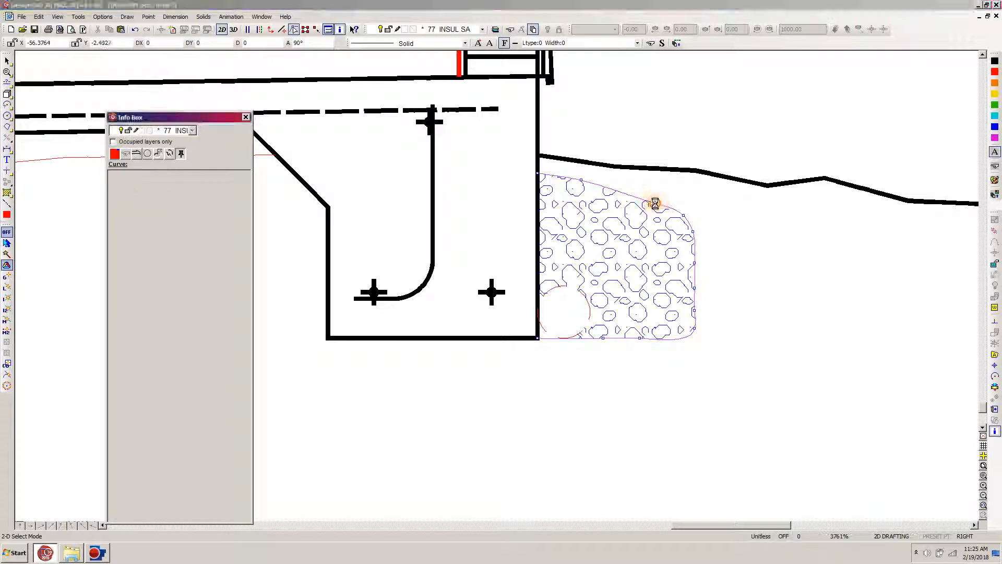
pyautogui.click(654, 204)
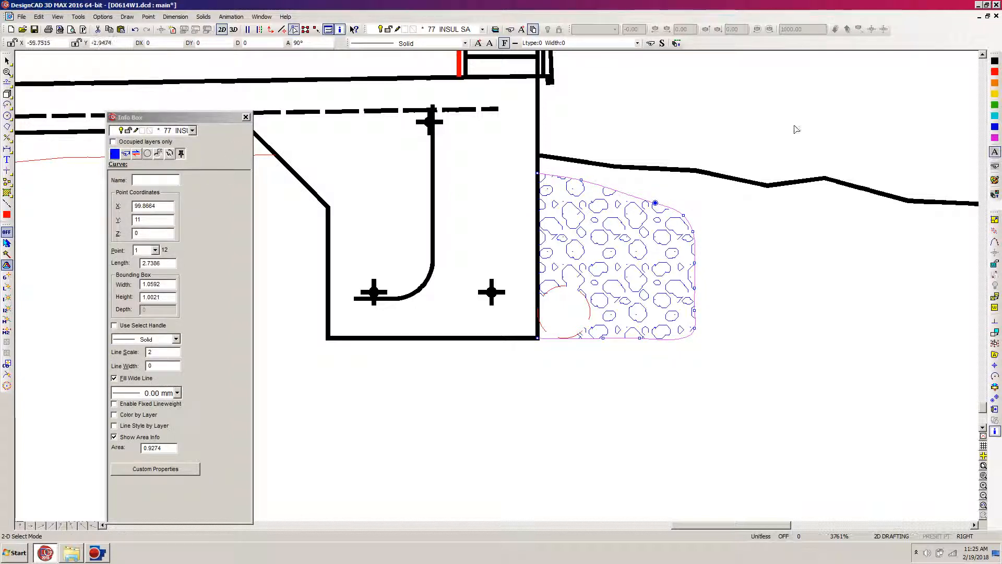
pyautogui.click(995, 151)
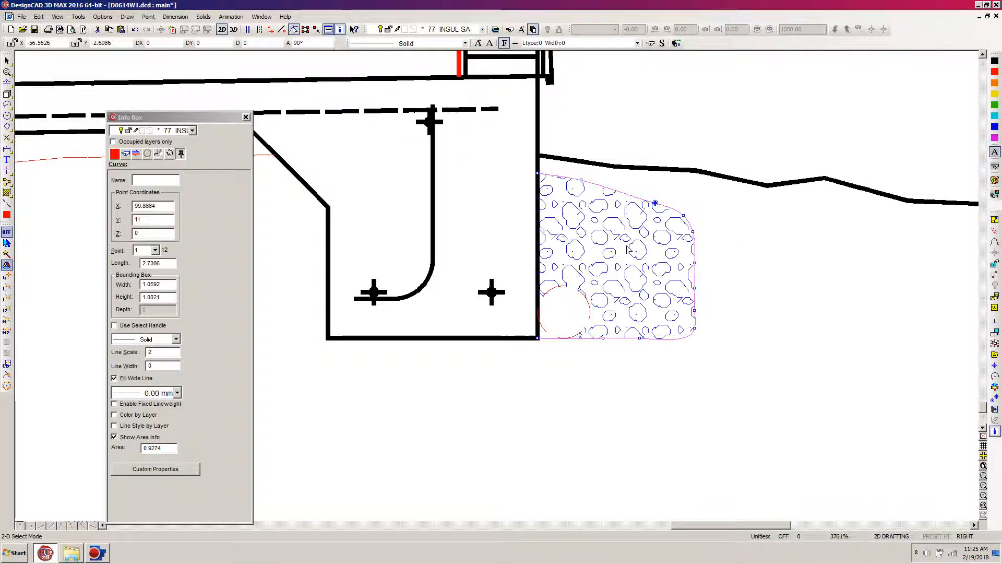
pyautogui.click(630, 250)
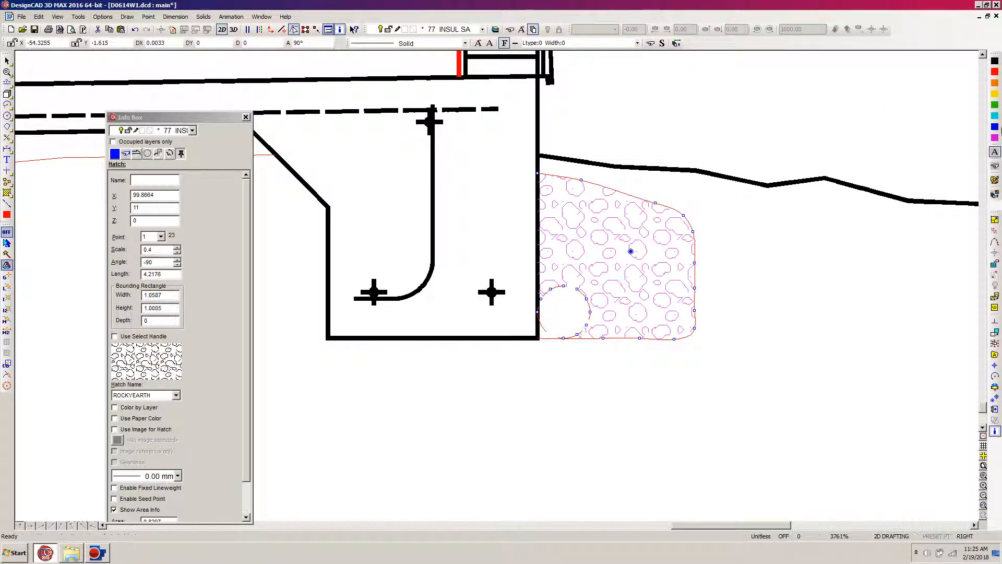
pyautogui.click(994, 152)
pyautogui.click(658, 188)
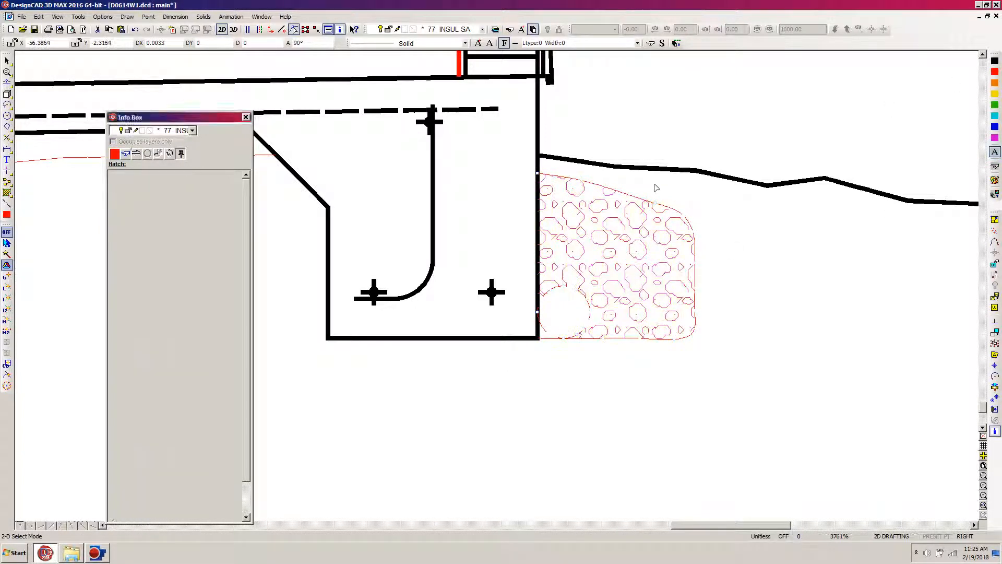
# Step: Select all red (255, 0, 0) entities across the building section using the Selection Filter by colour
pyautogui.press('pagedown')
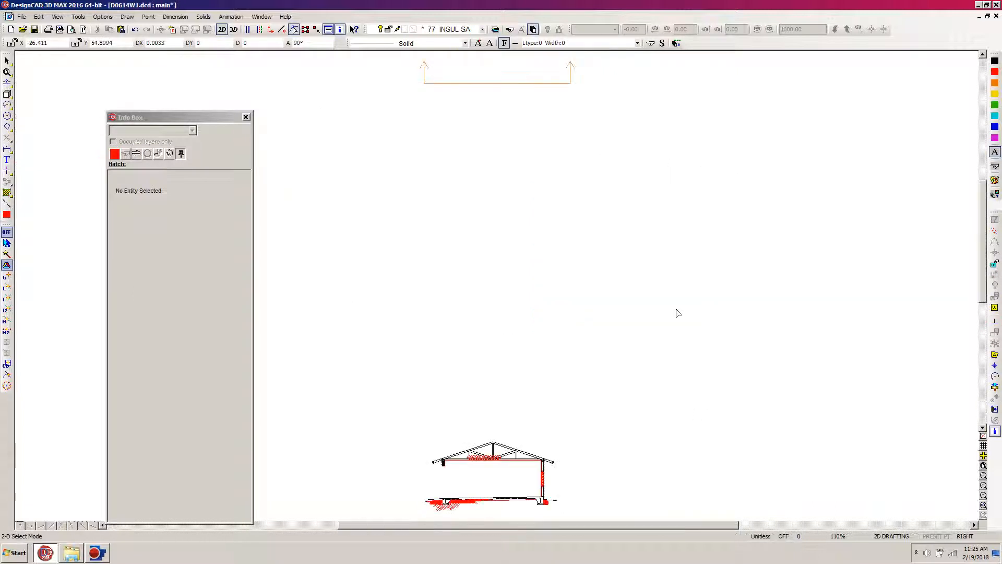
pyautogui.scroll(-3, 598, 339)
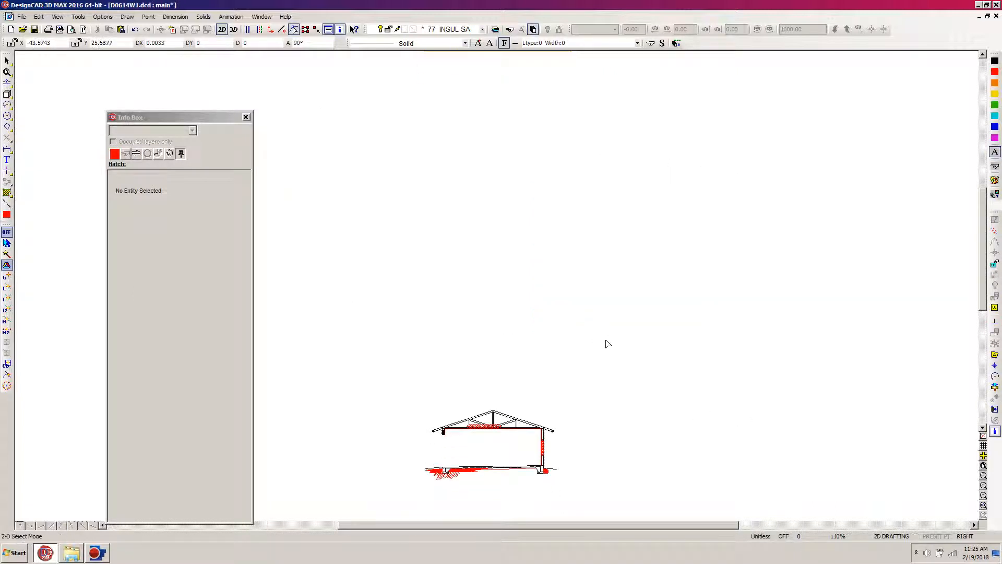
pyautogui.press('z')
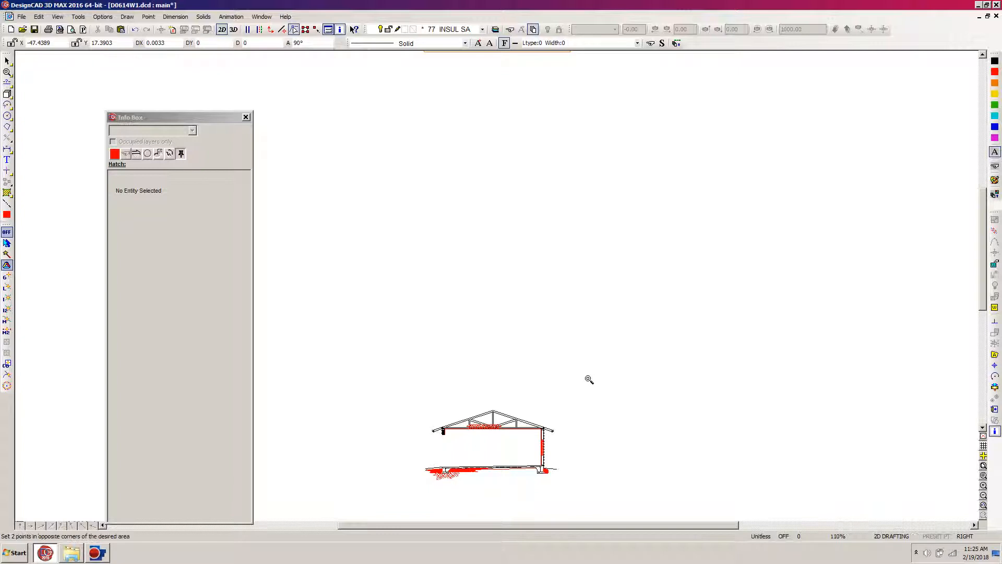
pyautogui.click(590, 374)
pyautogui.click(404, 500)
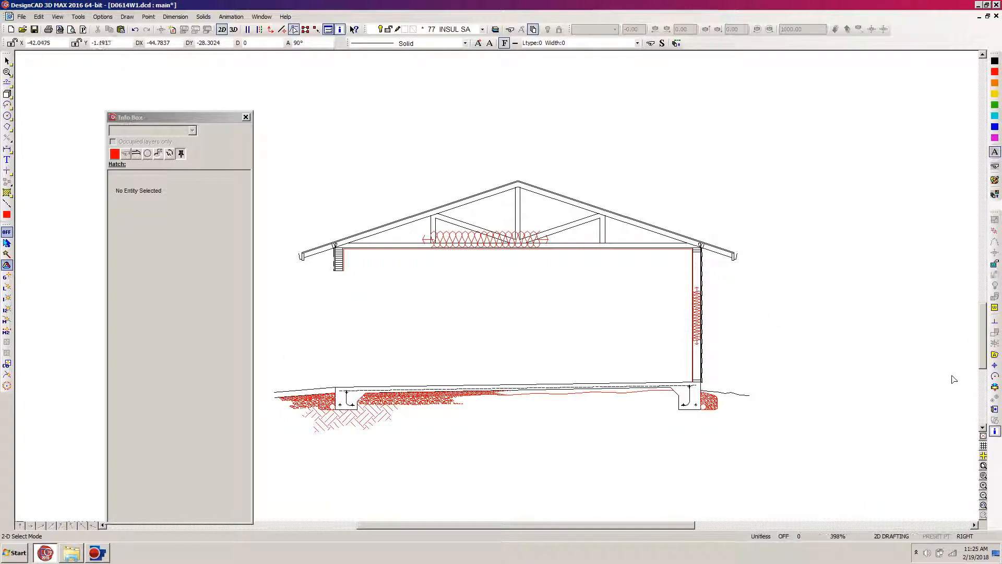
pyautogui.click(996, 388)
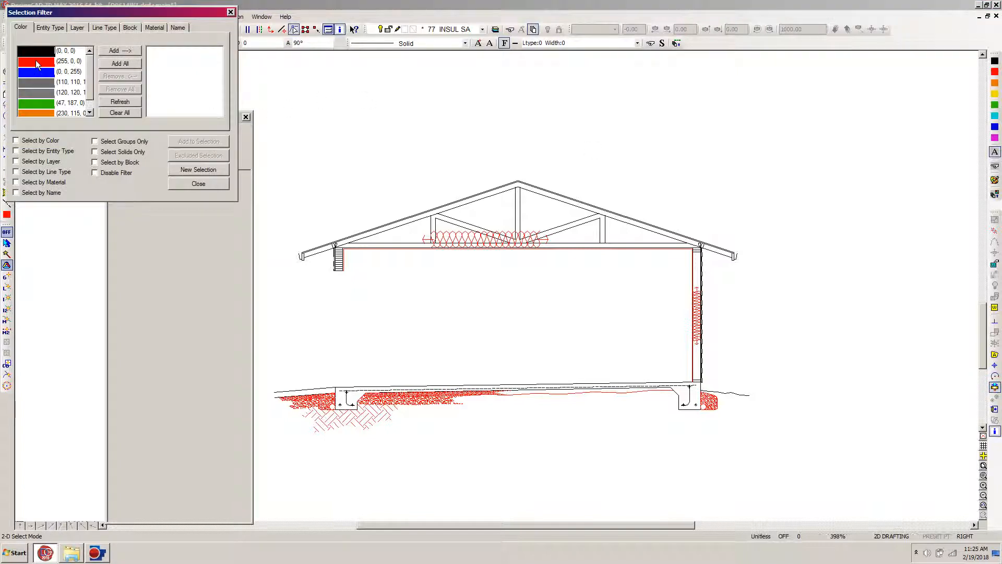
pyautogui.click(114, 51)
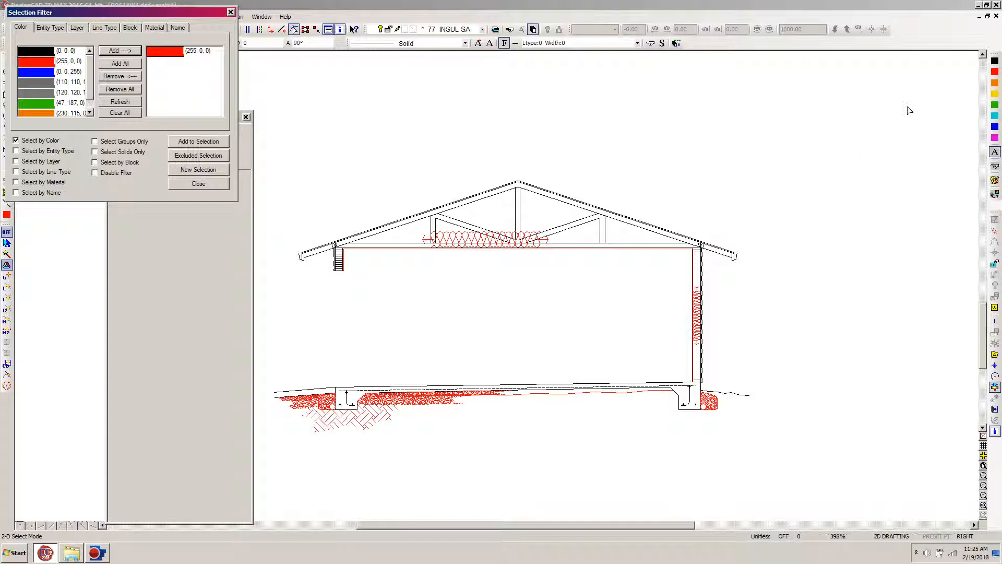
pyautogui.moveTo(852, 116); pyautogui.dragTo(263, 476)
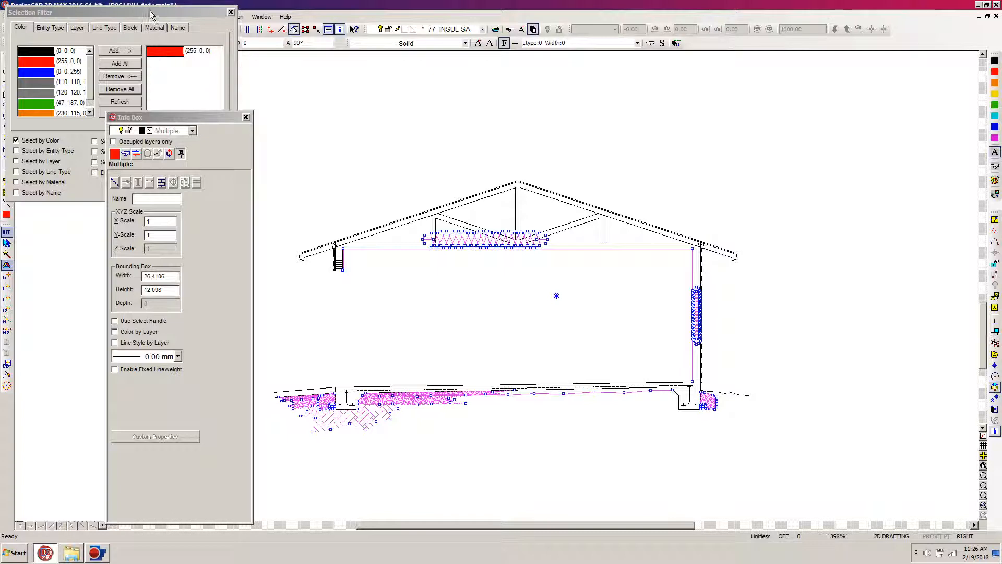
# Step: Remove the red (255, 0, 0) colour criterion from the Selection Filter and close the filter
pyautogui.click(152, 17)
pyautogui.click(124, 77)
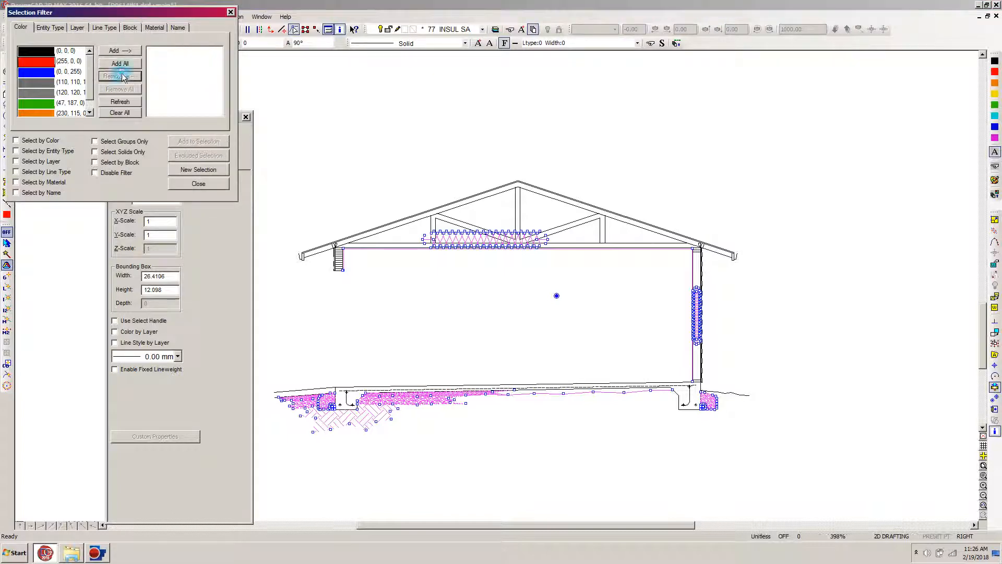
pyautogui.click(196, 183)
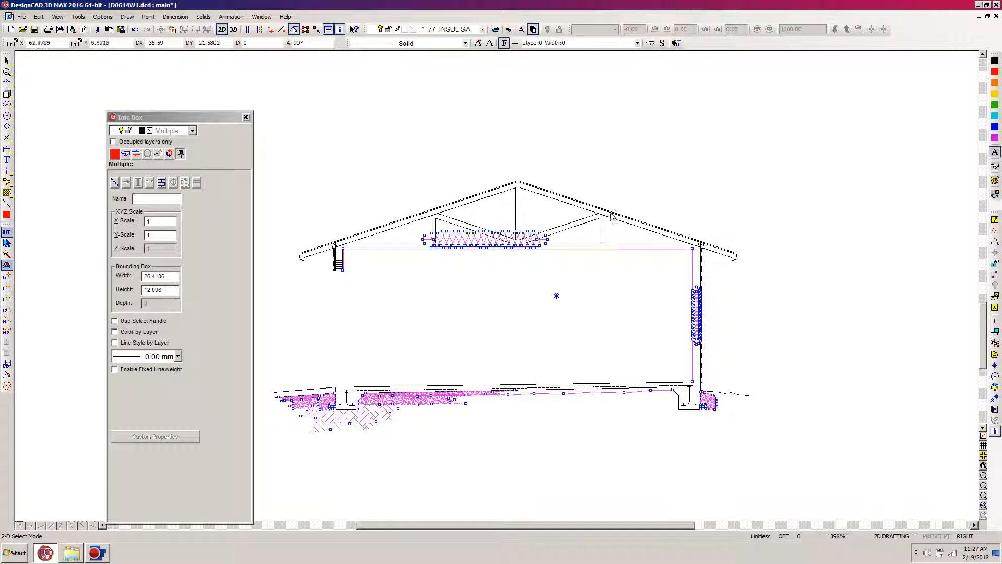
# Step: Set the selection handle at the roof ridge peak and recolour the selected section entities black
pyautogui.click(995, 399)
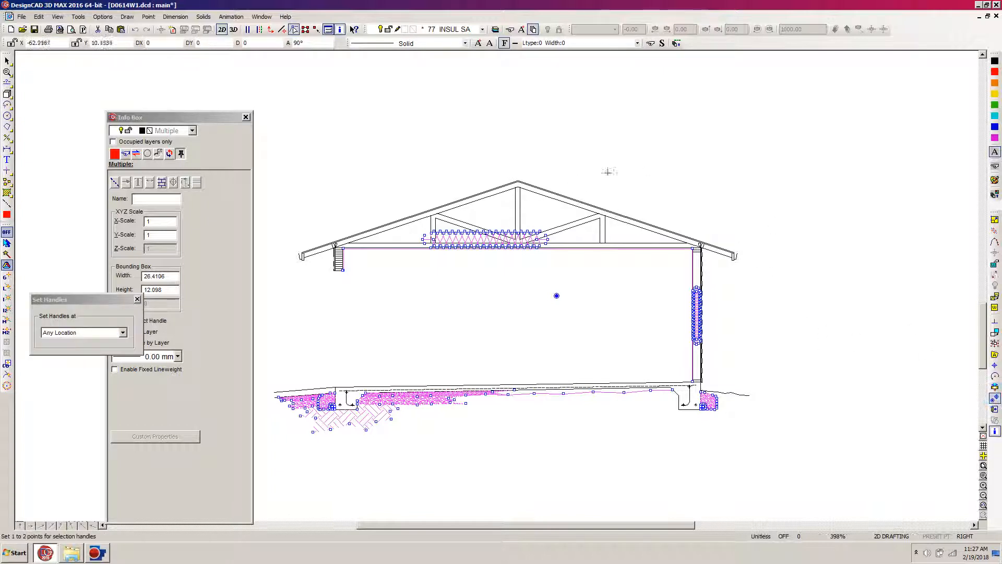
pyautogui.click(517, 177)
pyautogui.press('Return')
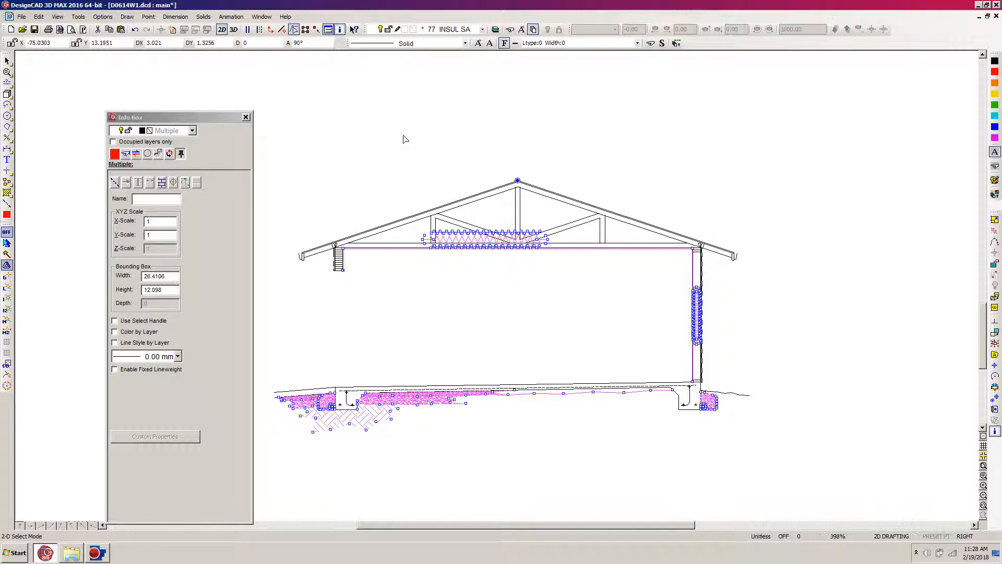
pyautogui.click(995, 61)
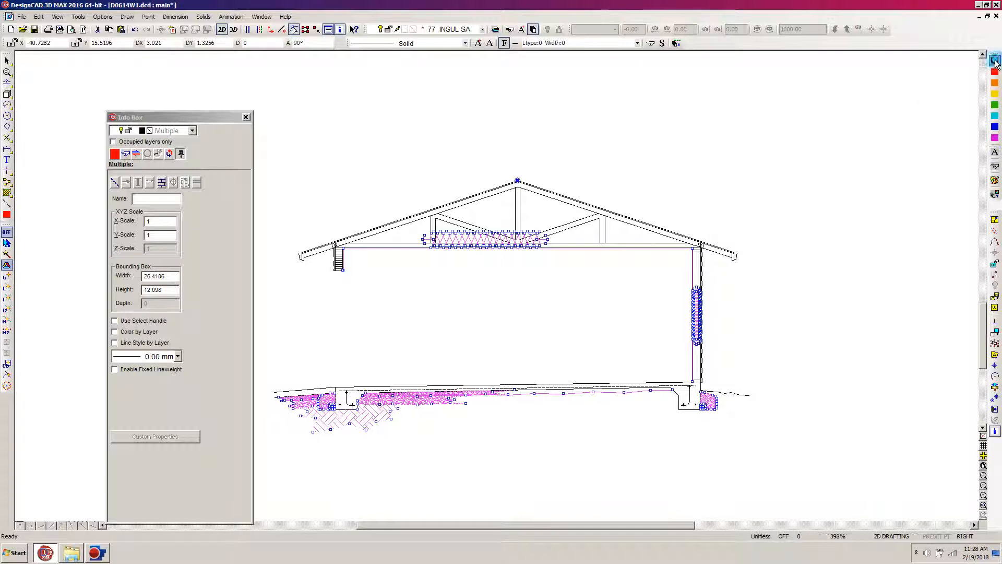
pyautogui.click(995, 152)
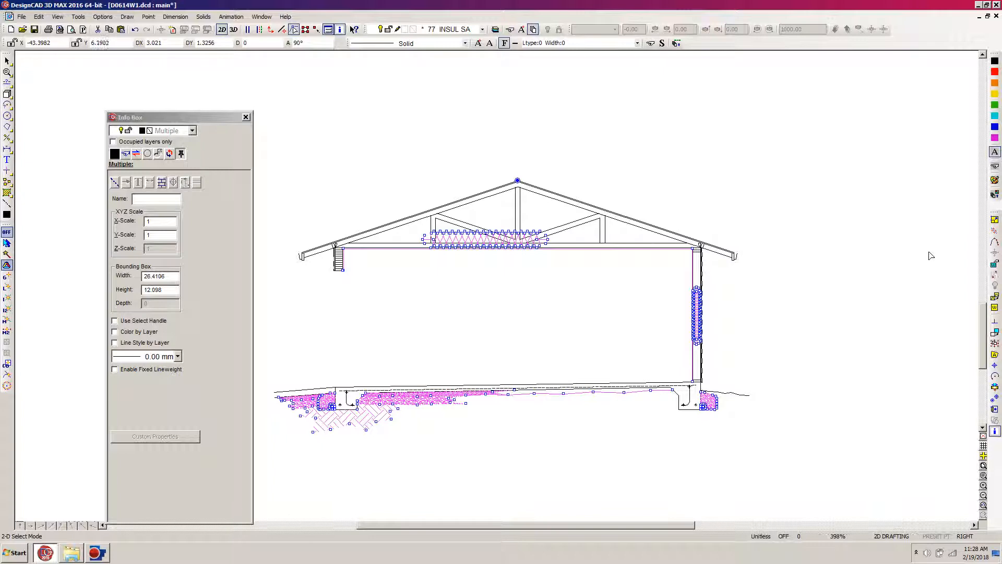
# Step: Try scaling the selected entities by a factor of 1.5 about the roof ridge handle, and undo the scaling
pyautogui.click(994, 220)
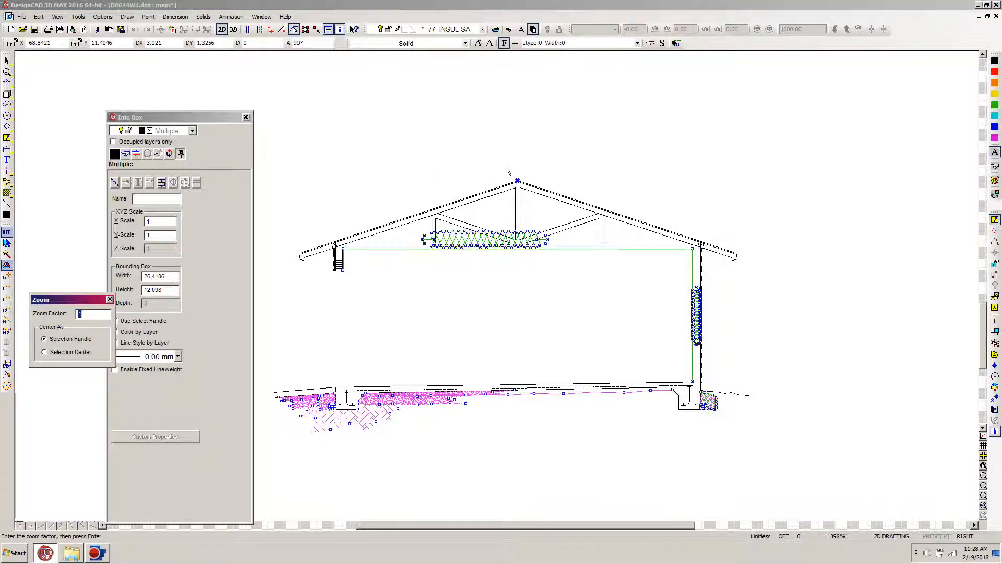
pyautogui.write('1.5')
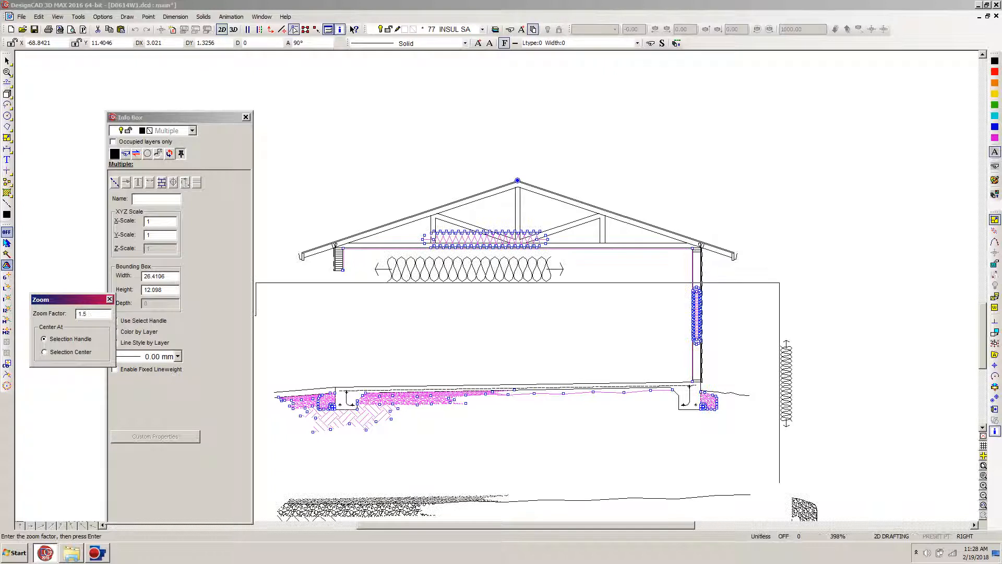
pyautogui.press('Return')
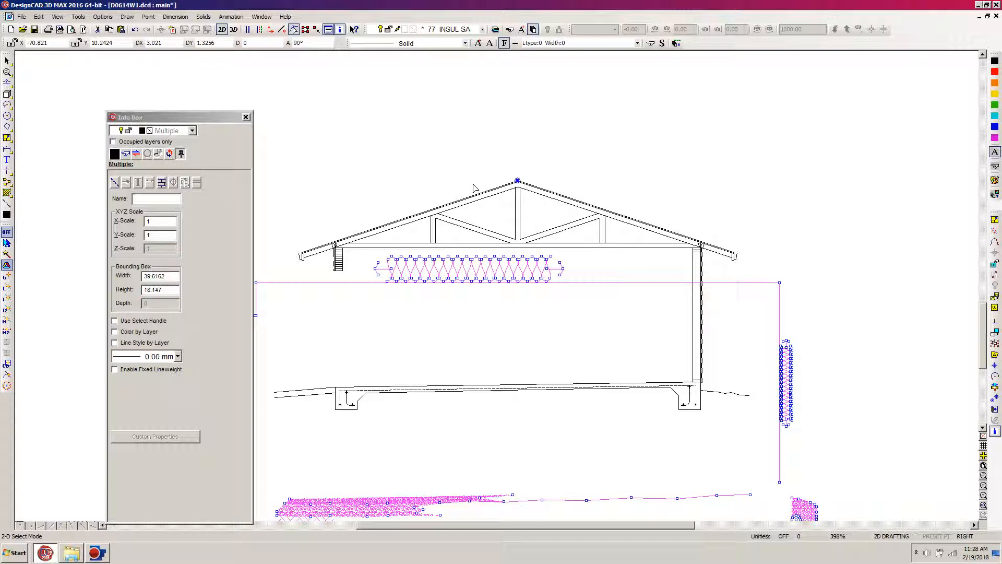
pyautogui.hotkey('ctrl', 'z')
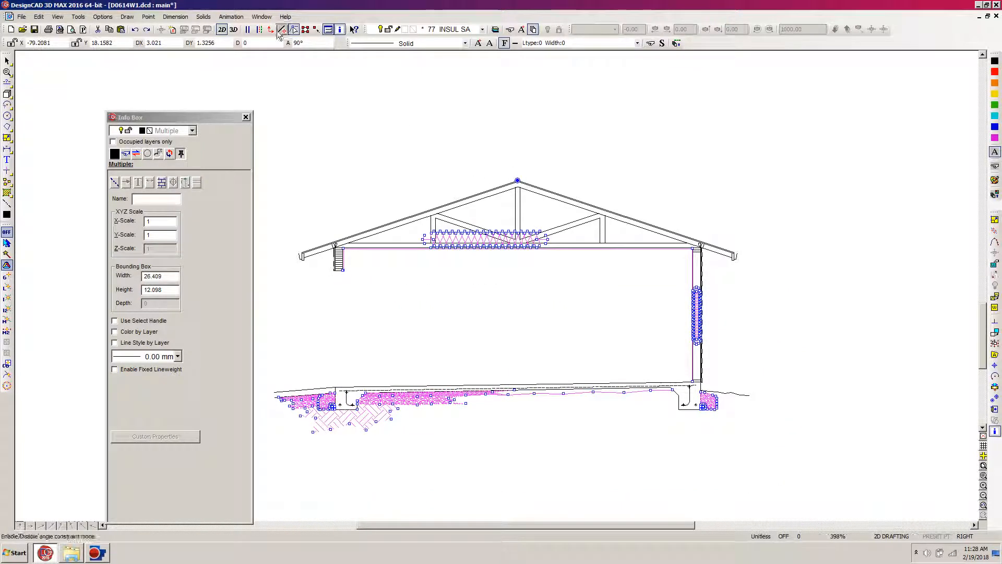
# Step: Save drawing D0614W1 and scale the selected entities by a factor of 1.5 about the roof ridge handle
pyautogui.click(34, 29)
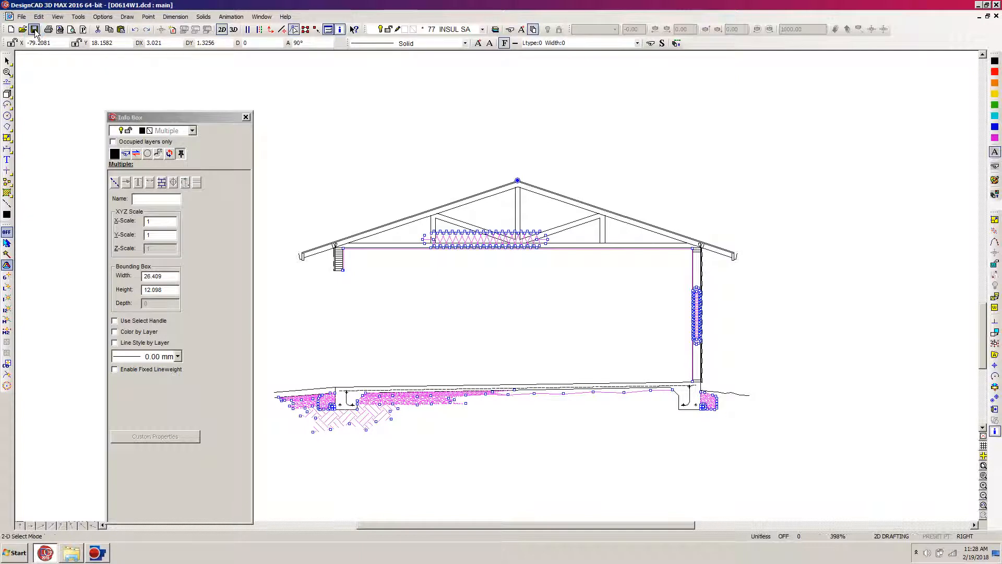
pyautogui.click(995, 220)
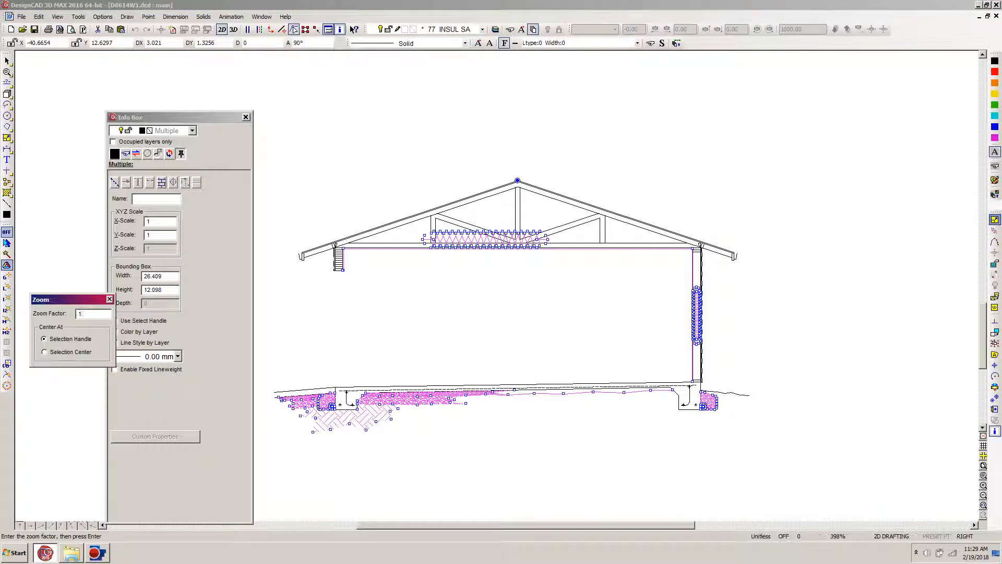
pyautogui.press('Return')
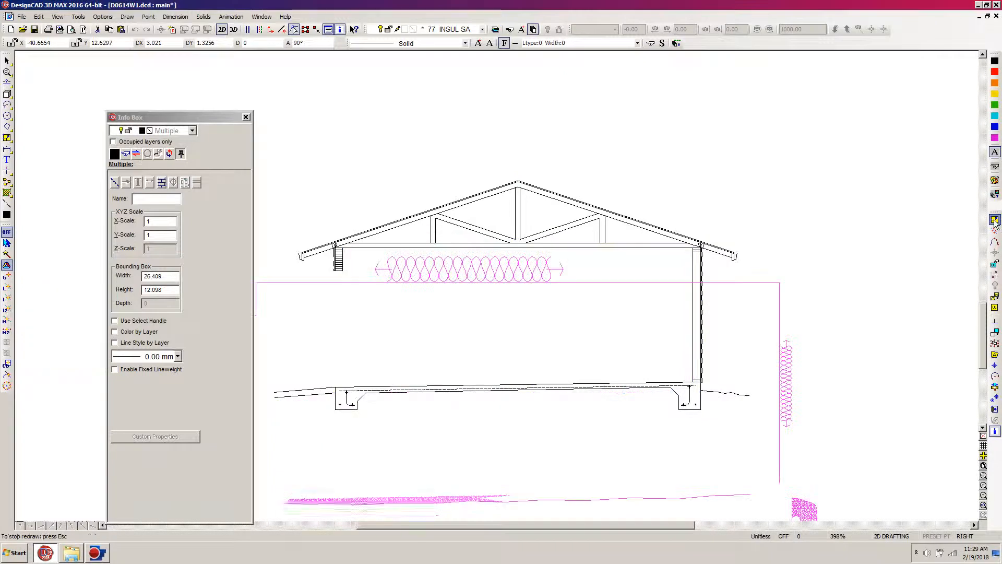
# Step: Switch to drawing D0614W1 A2 and try to paste the clipboard contents near the Section A-A roof
pyautogui.click(262, 16)
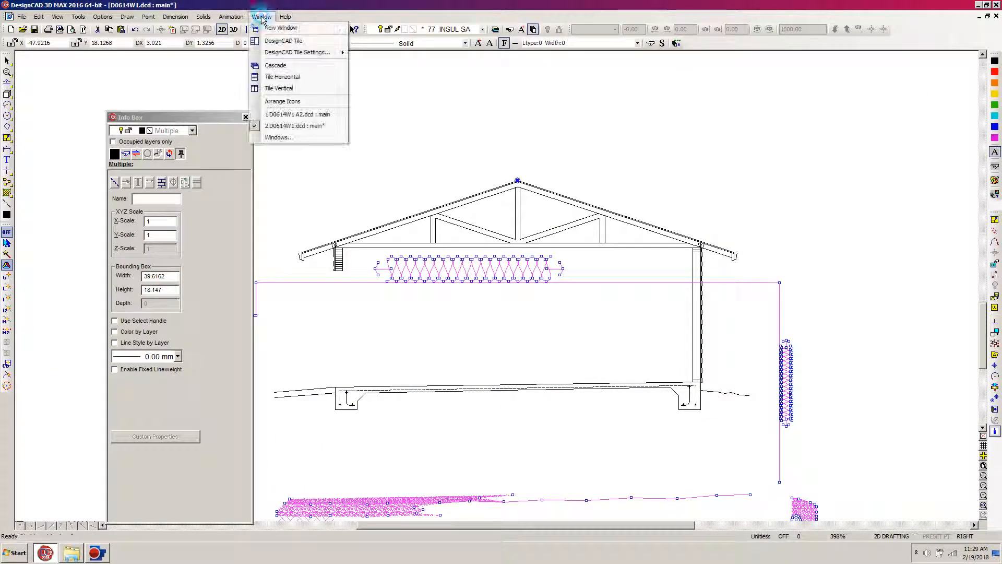
pyautogui.click(287, 113)
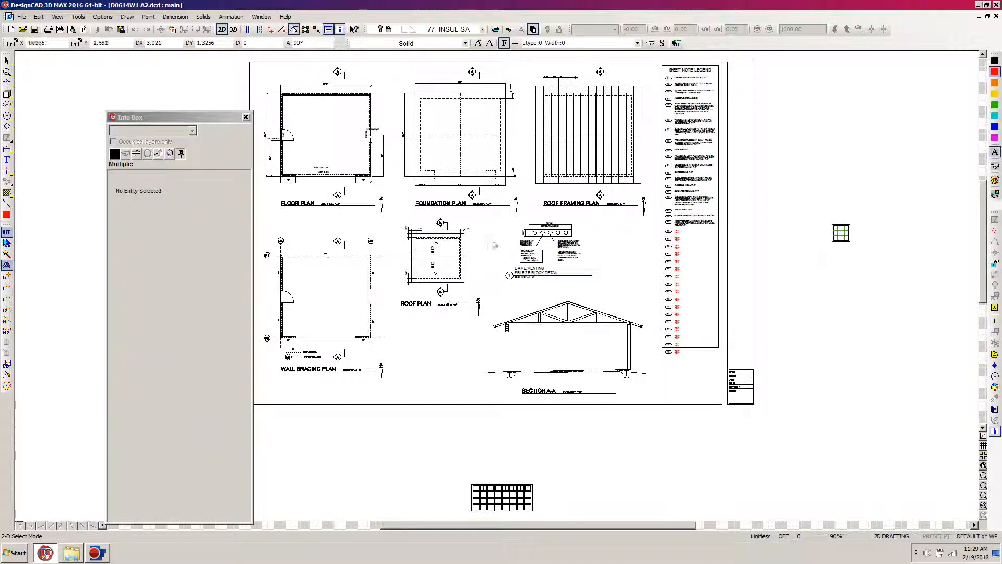
pyautogui.press('z')
pyautogui.click(511, 274)
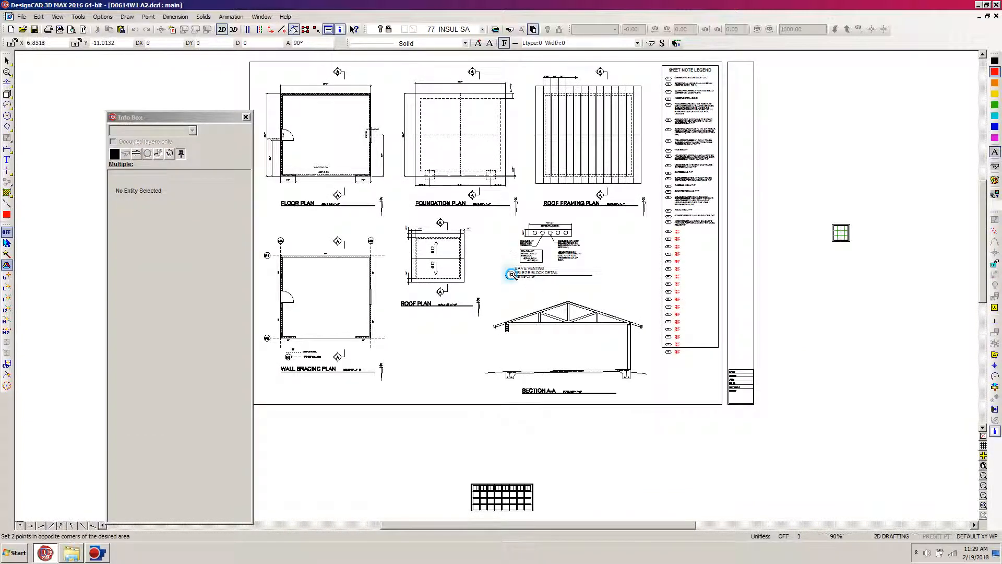
pyautogui.click(637, 362)
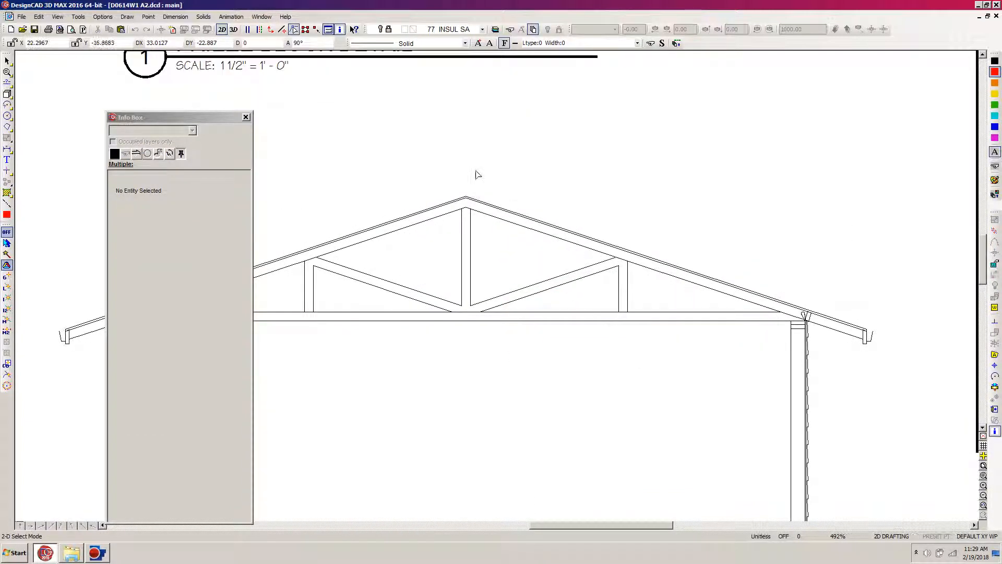
pyautogui.hotkey('ctrl', 'v')
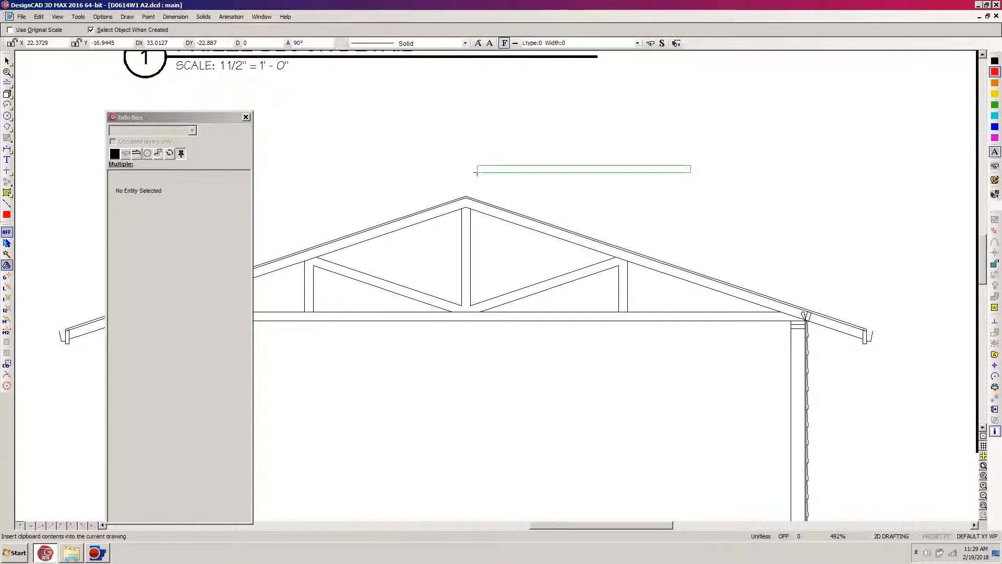
pyautogui.press('Escape')
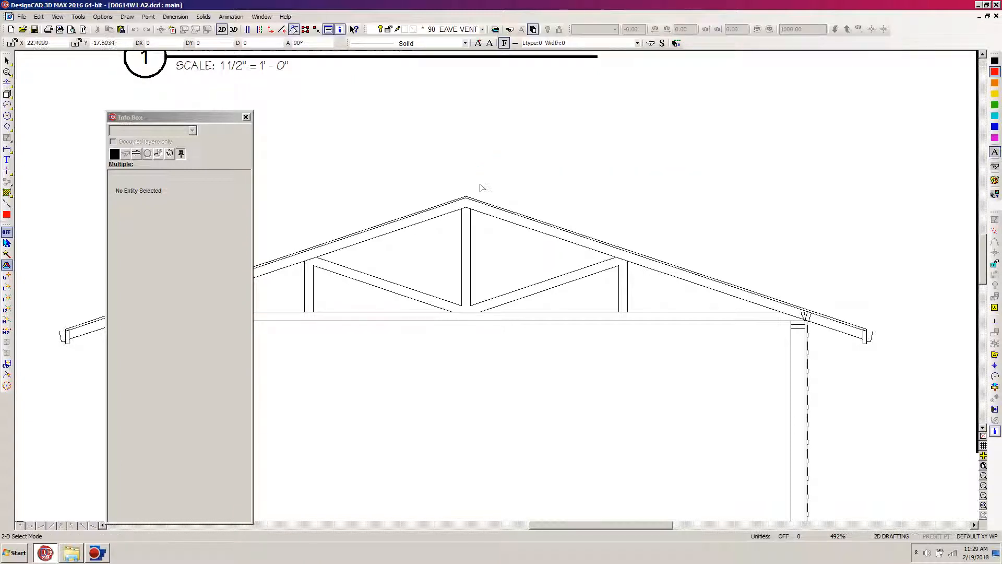
# Step: Copy the scaled selection from D0614W1 and paste it into D0614W1 A2 with its handle at the Section A-A roof ridge
pyautogui.click(262, 17)
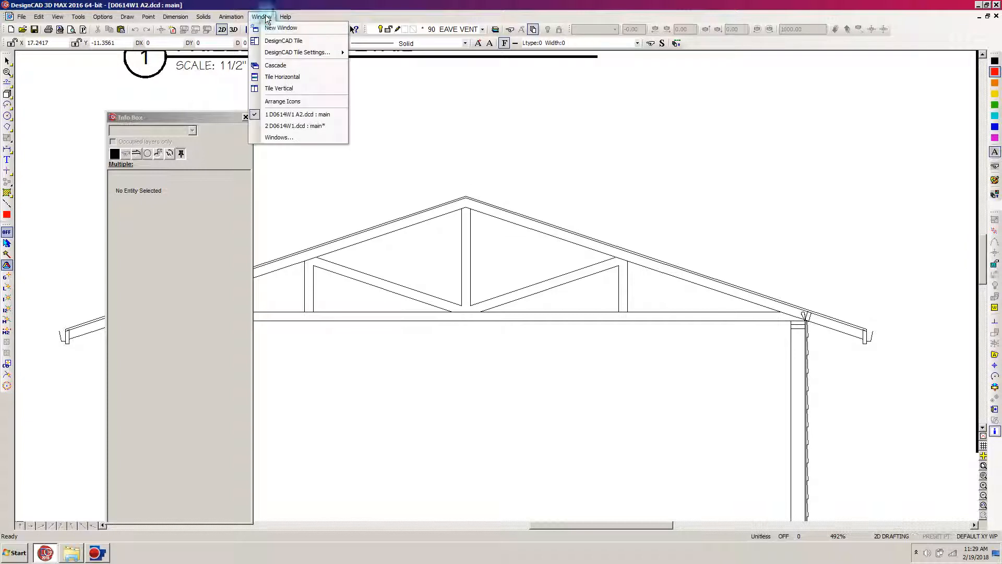
pyautogui.click(300, 127)
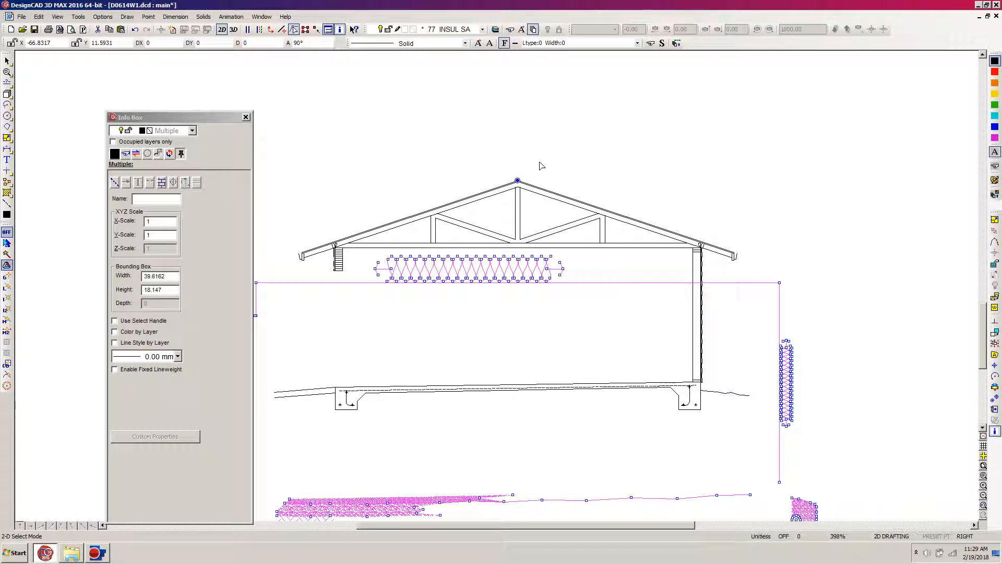
pyautogui.click(263, 17)
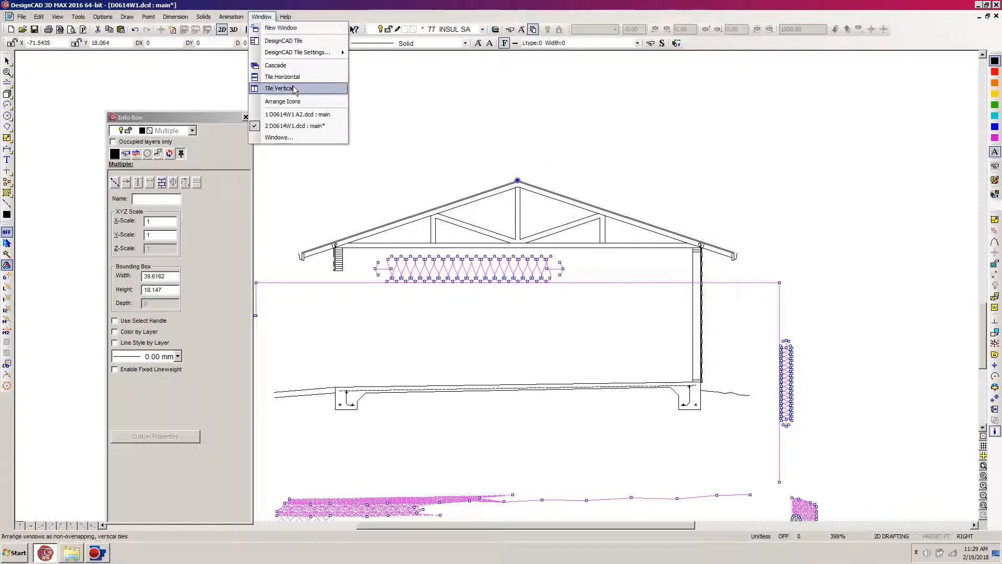
pyautogui.click(295, 114)
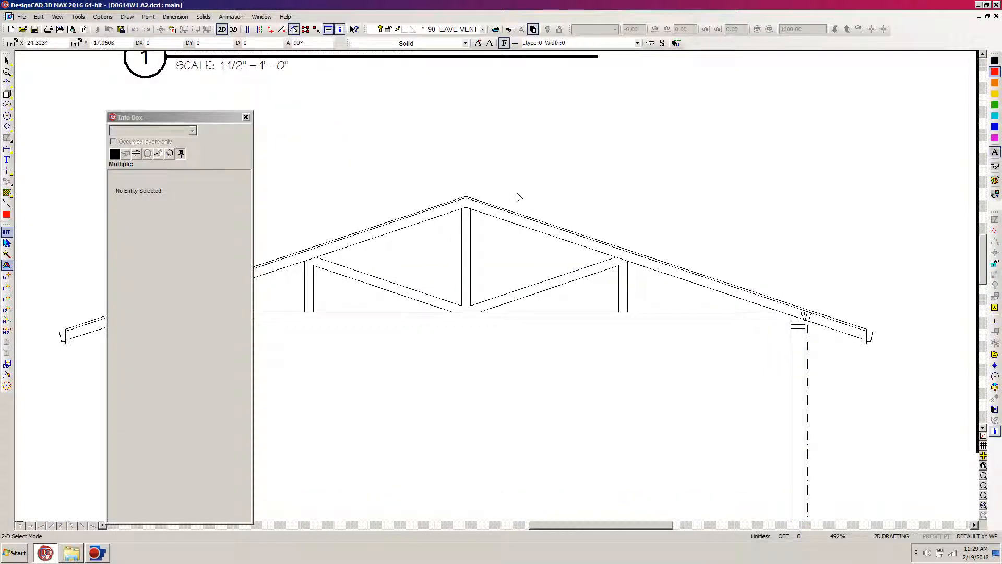
pyautogui.hotkey('ctrl', 'v')
pyautogui.click(466, 196)
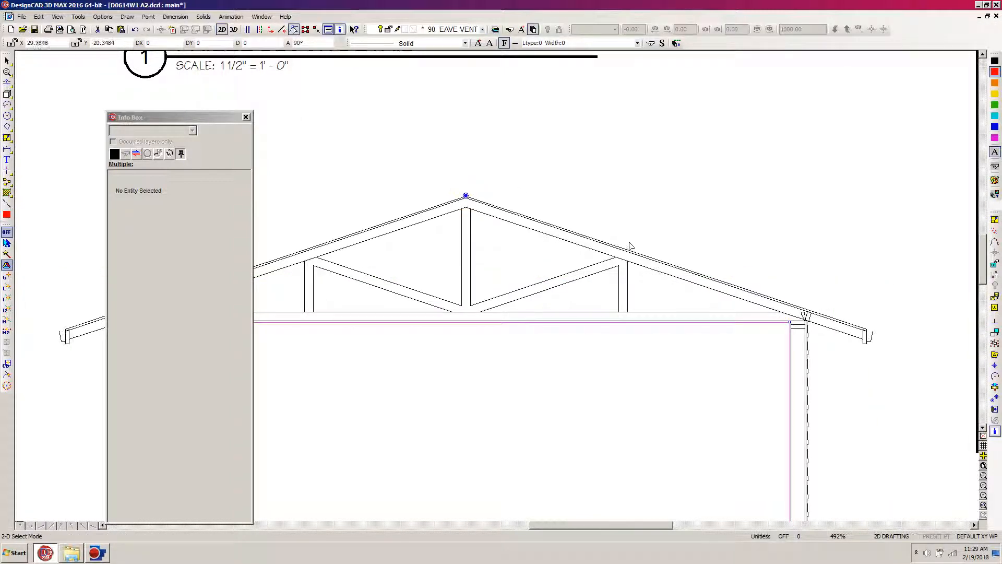
# Step: Make layer 77 INSUL SA visible and editable, and deselect the pasted insulation and hatch entities
pyautogui.scroll(-1, 633, 246)
pyautogui.scroll(-2, 499, 287)
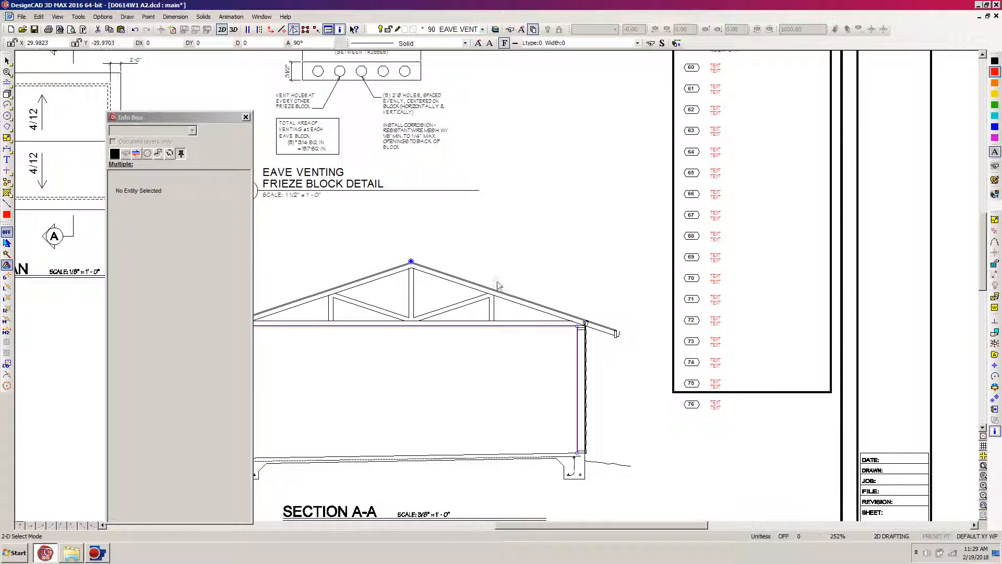
pyautogui.press('l')
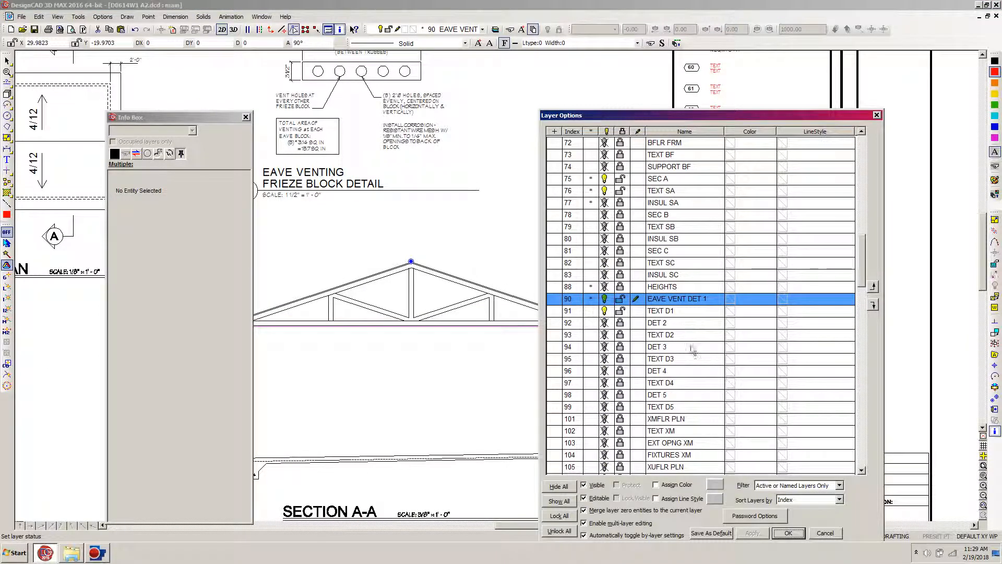
pyautogui.click(605, 203)
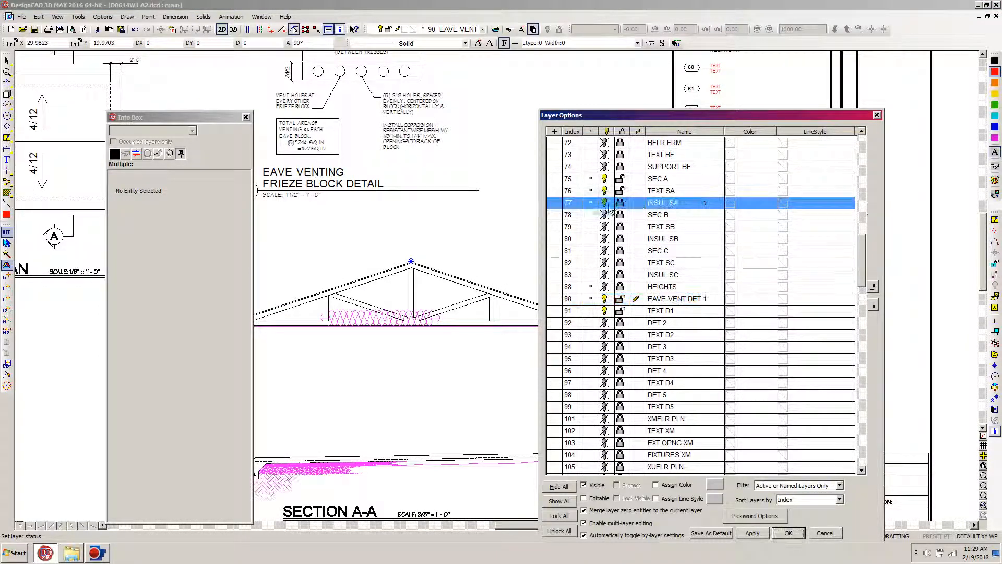
pyautogui.click(621, 203)
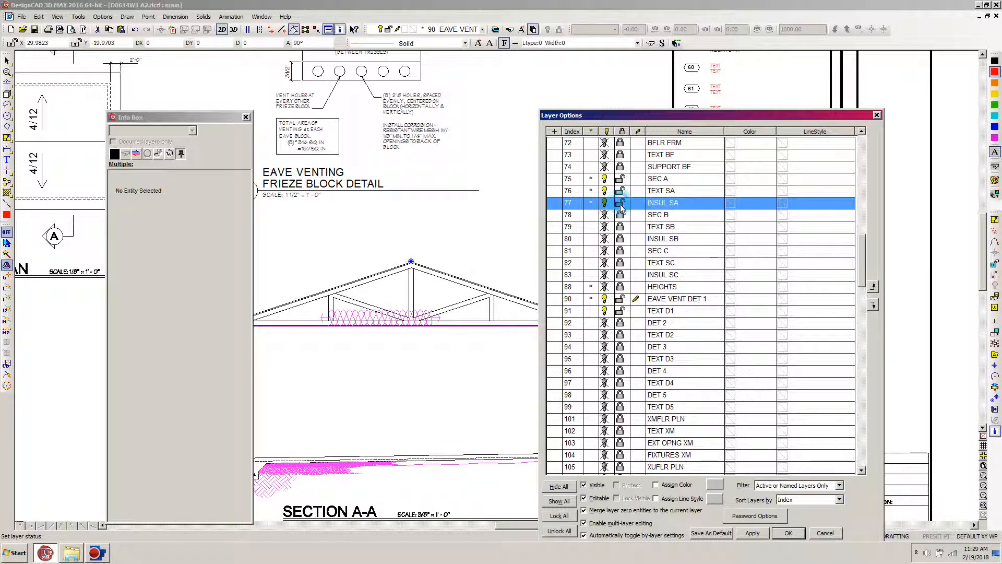
pyautogui.click(789, 533)
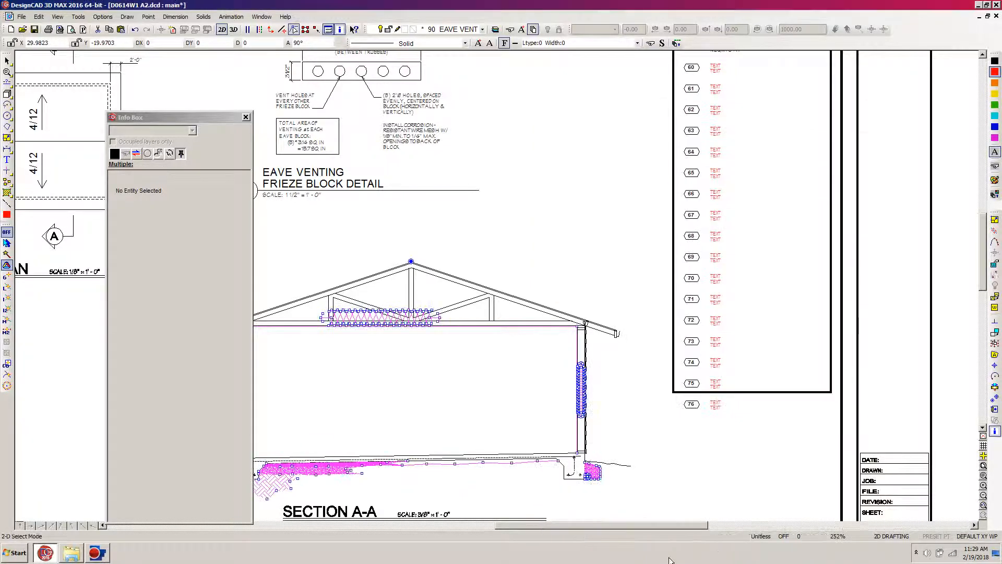
pyautogui.moveTo(657, 528); pyautogui.dragTo(600, 529)
pyautogui.scroll(-2, 660, 394)
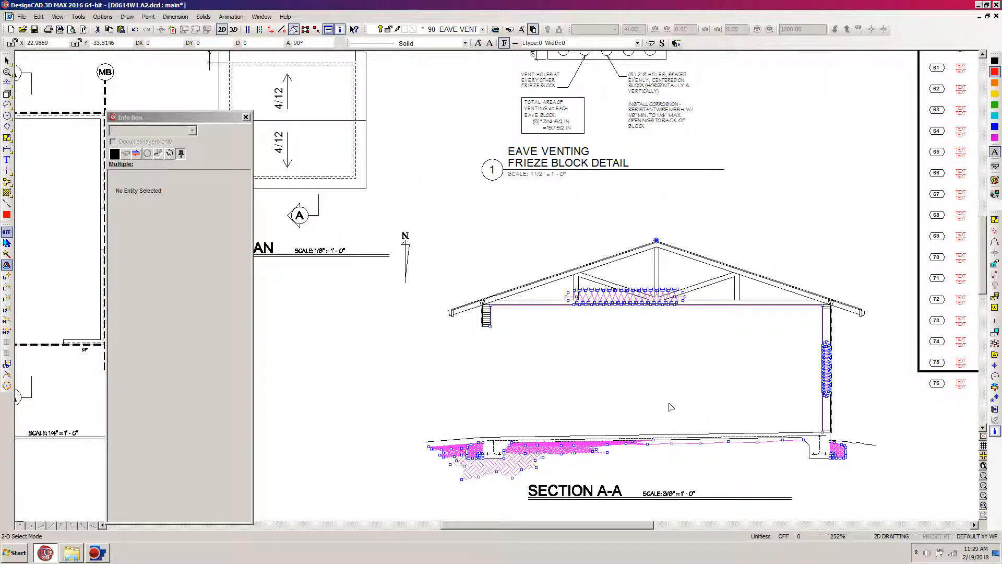
pyautogui.click(671, 407)
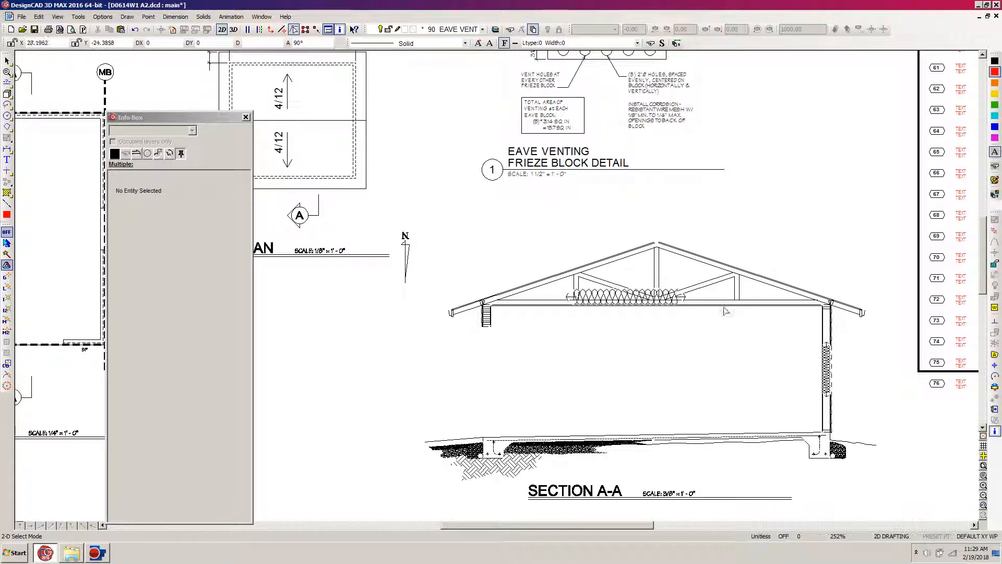
# Step: Check the pasted hatches around Section A-A's left footing and save drawing D0614W1 A2
pyautogui.press('z')
pyautogui.click(582, 381)
pyautogui.click(412, 501)
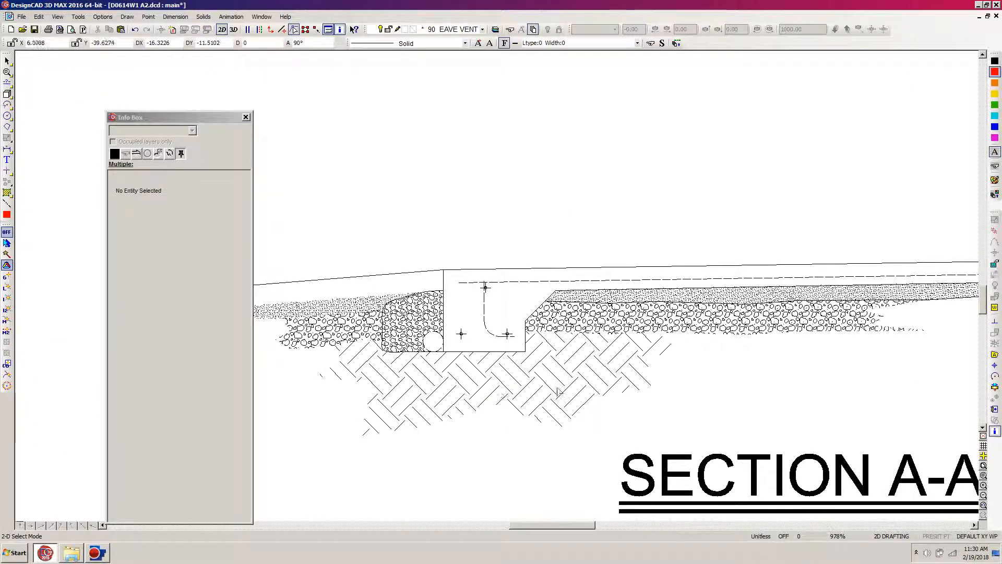
pyautogui.press('f')
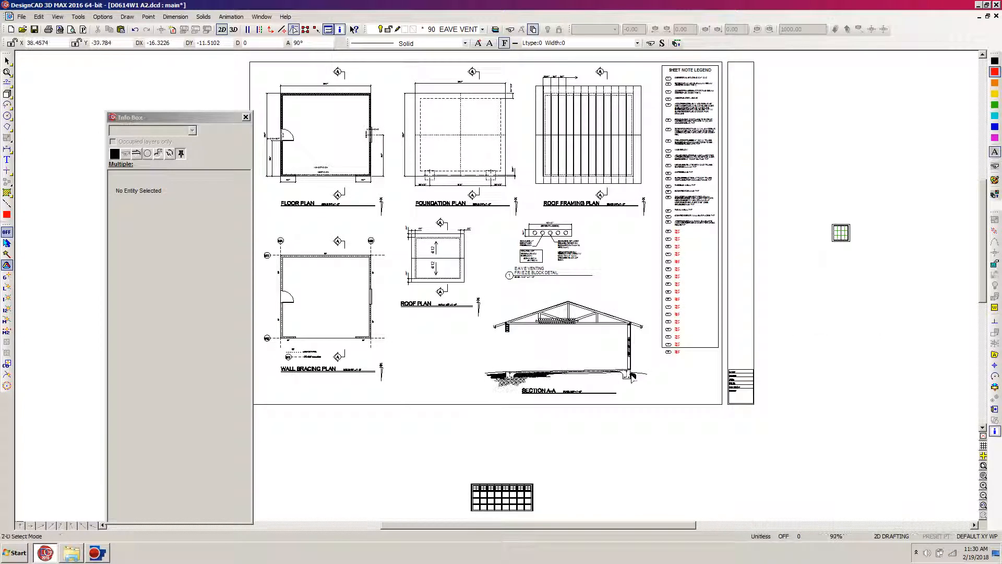
pyautogui.moveTo(986, 220); pyautogui.dragTo(985, 204)
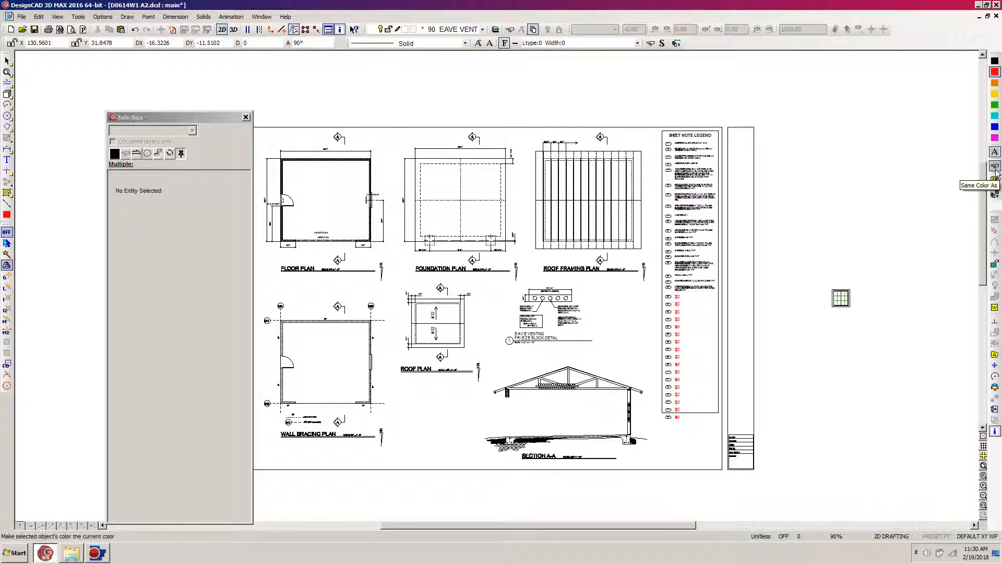
pyautogui.click(42, 33)
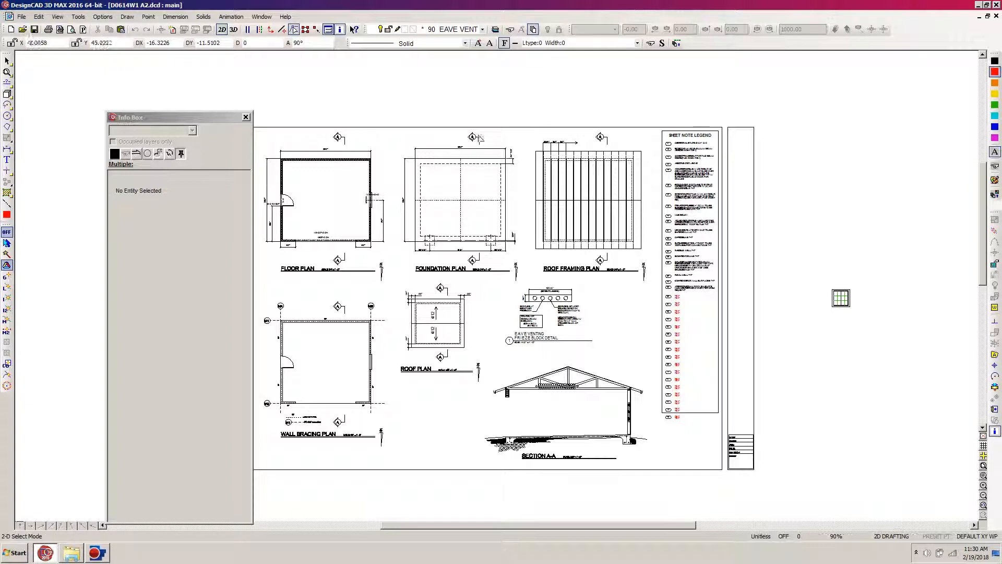